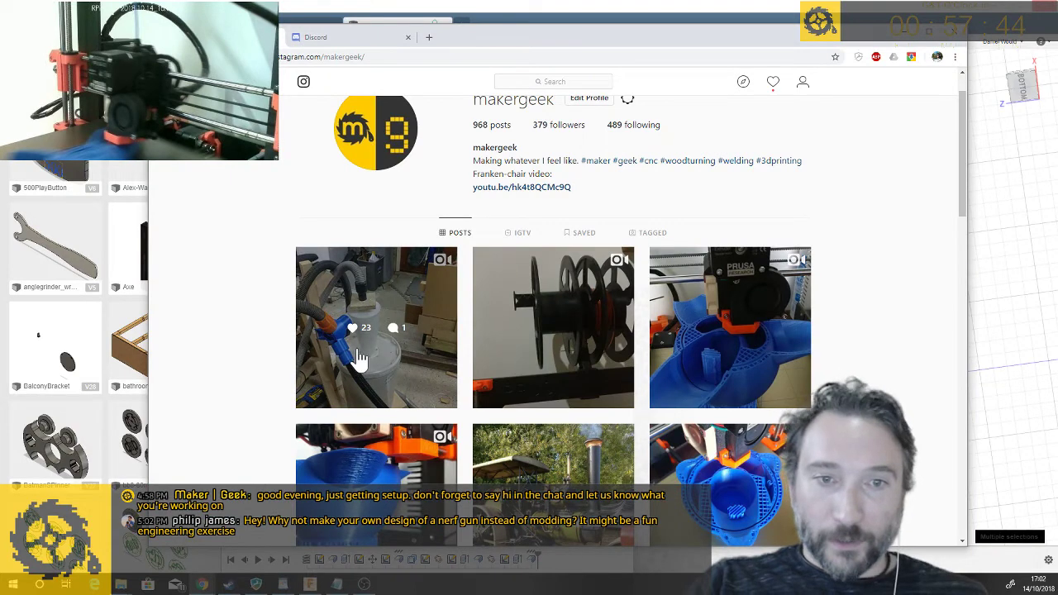
Open the dust-collection hose post on the makergeek profile, watch its video and return to the profile
{"action": "left_click", "coordinate": [355, 359]}
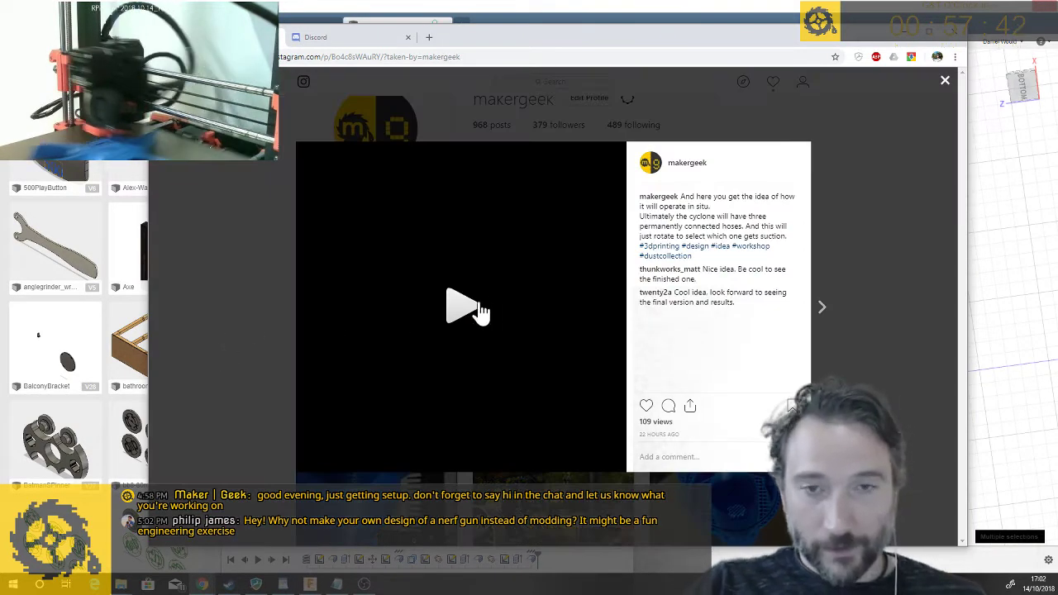
{"action": "left_click", "coordinate": [463, 307]}
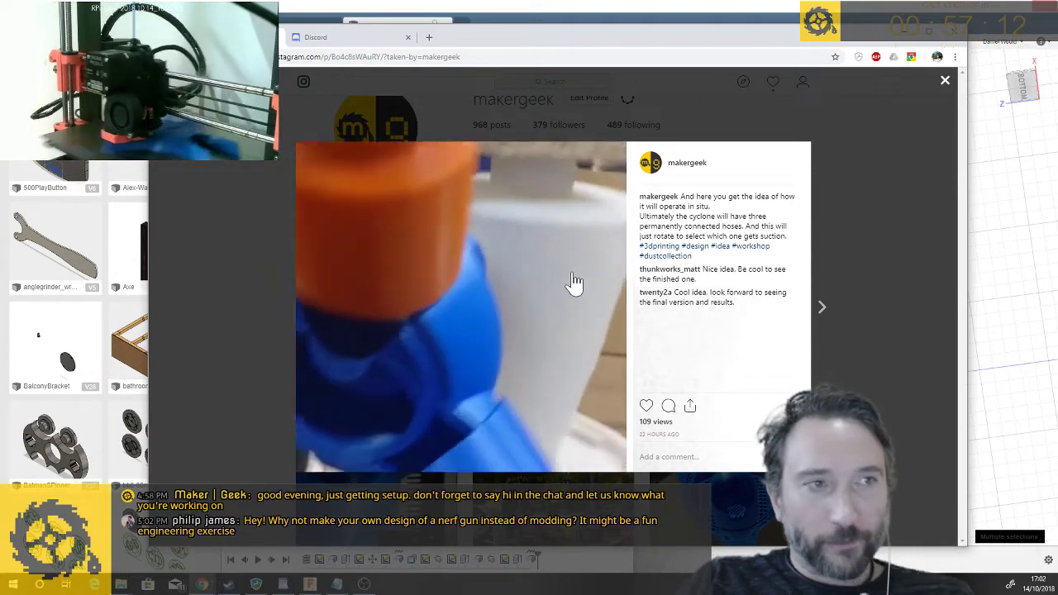
{"action": "left_click", "coordinate": [944, 82]}
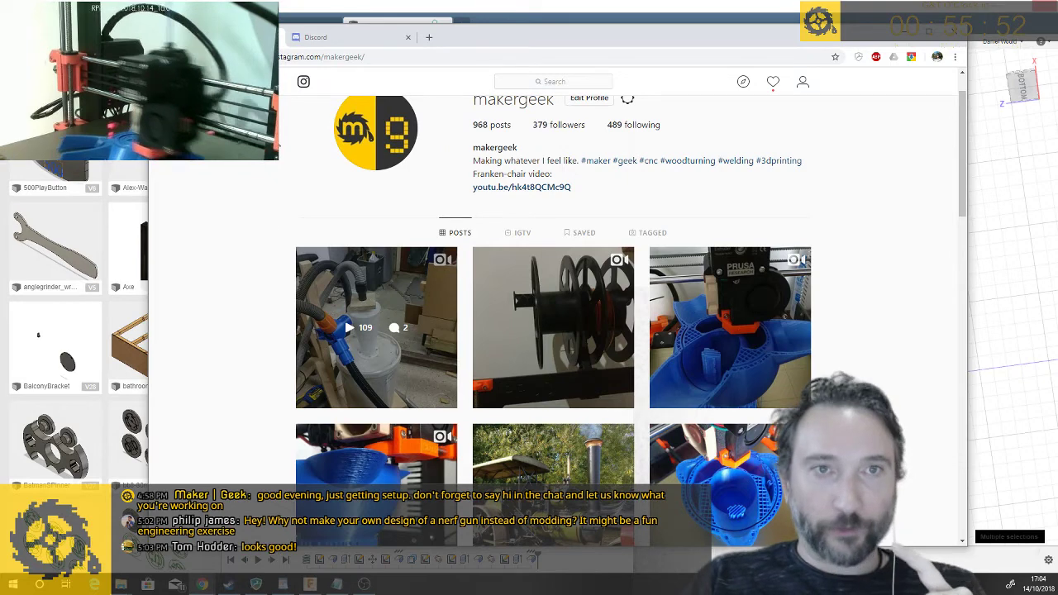
Reload the makergeek profile, view the newest NERF mods post and return to the profile
{"action": "key", "text": "F5"}
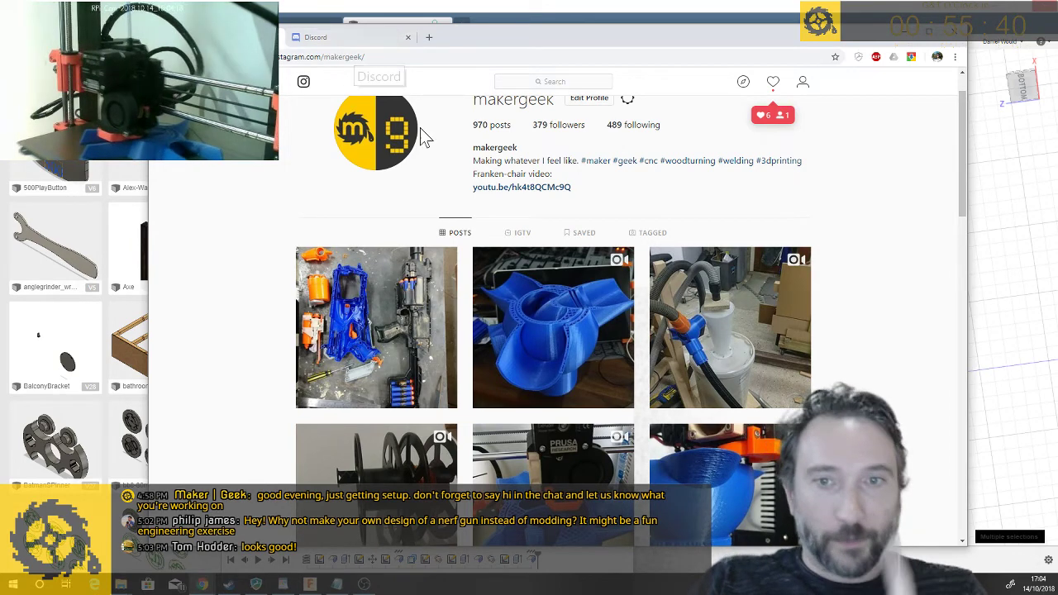
{"action": "left_click", "coordinate": [377, 295]}
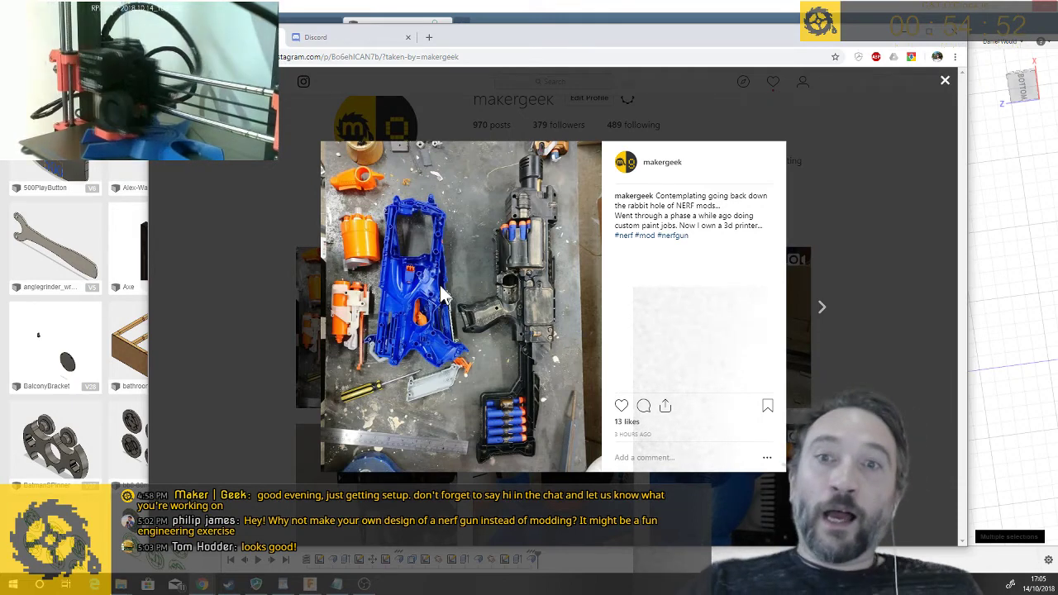
{"action": "left_click", "coordinate": [945, 81]}
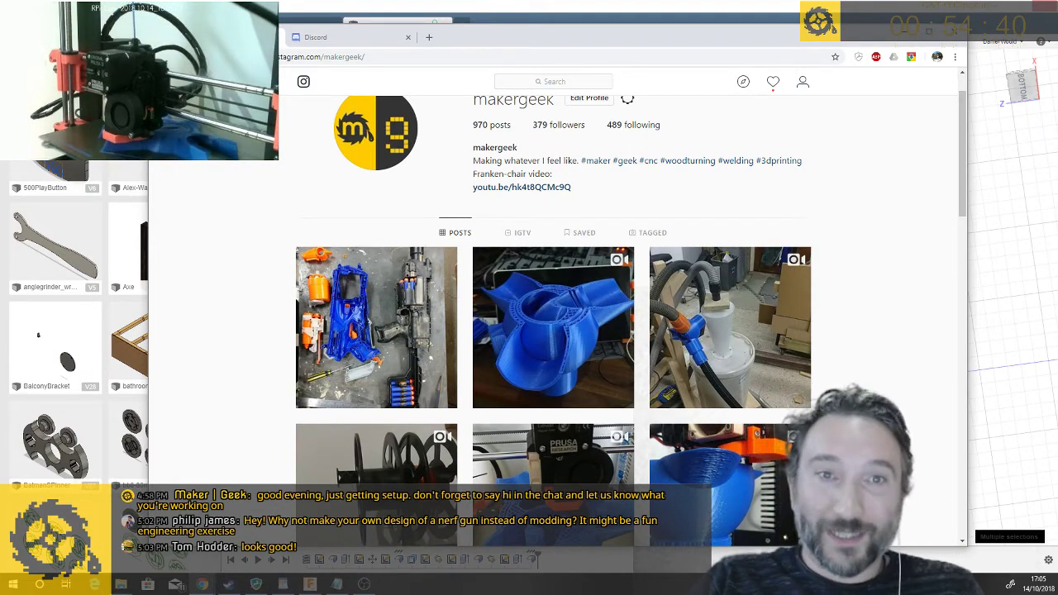
Switch to Autodesk Fusion 360, force the unresponsive program to close and relaunch it
{"action": "left_click", "coordinate": [511, 10]}
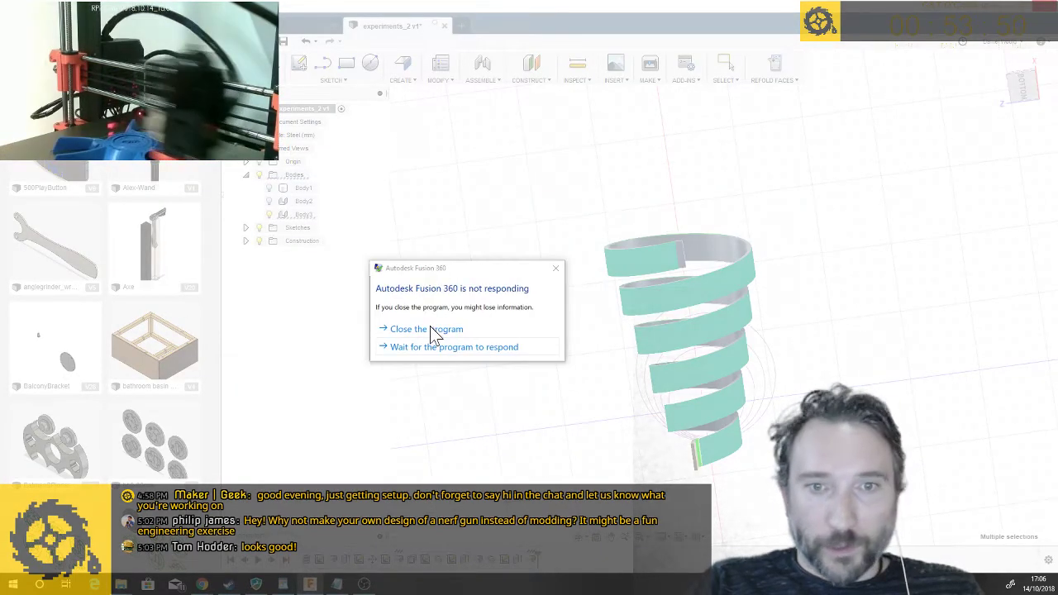
{"action": "left_click", "coordinate": [428, 331]}
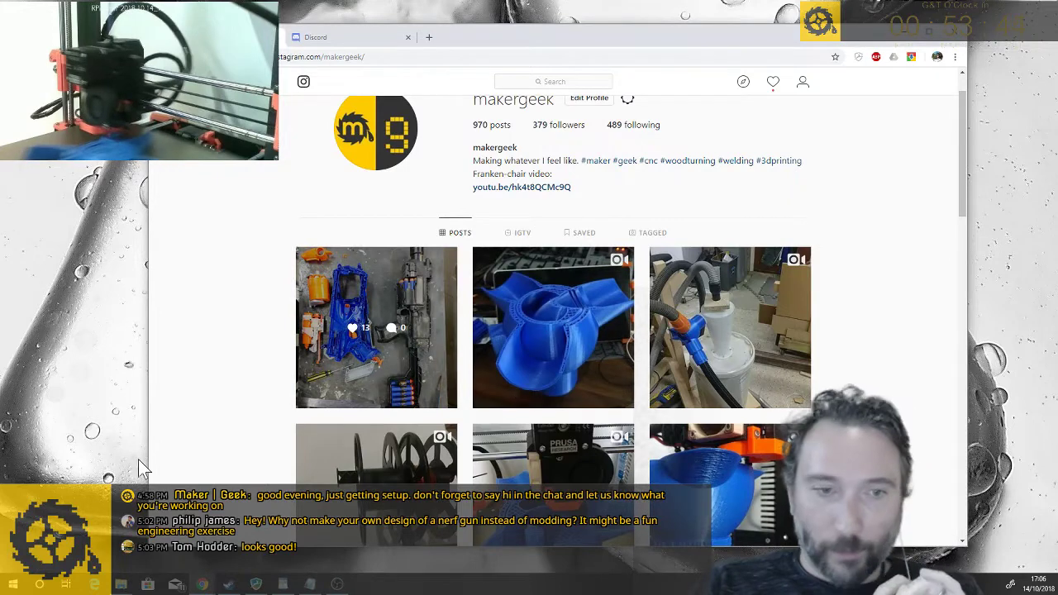
{"action": "left_click", "coordinate": [12, 585]}
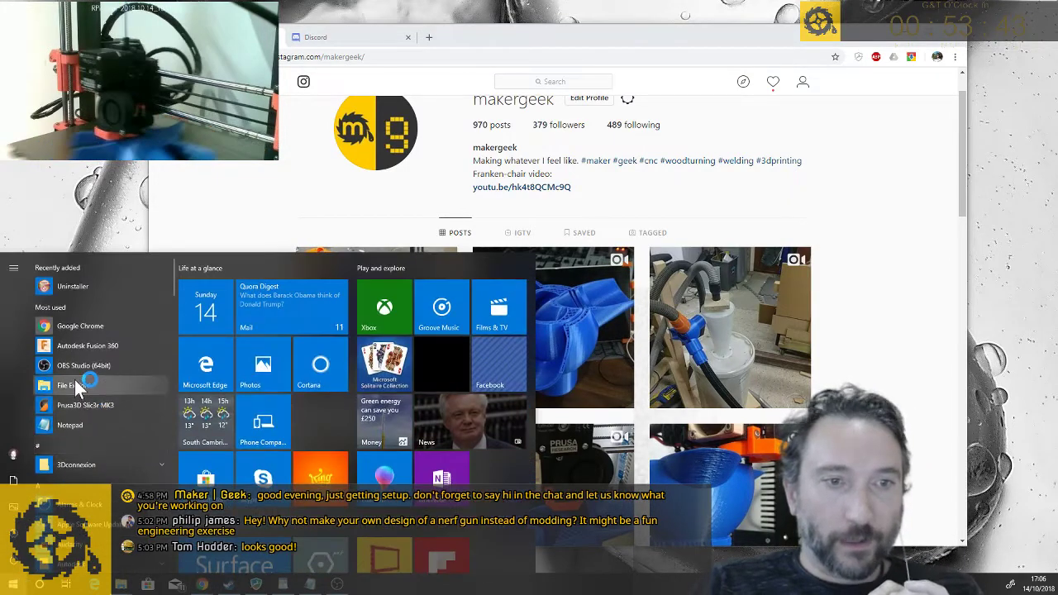
{"action": "left_click", "coordinate": [80, 347]}
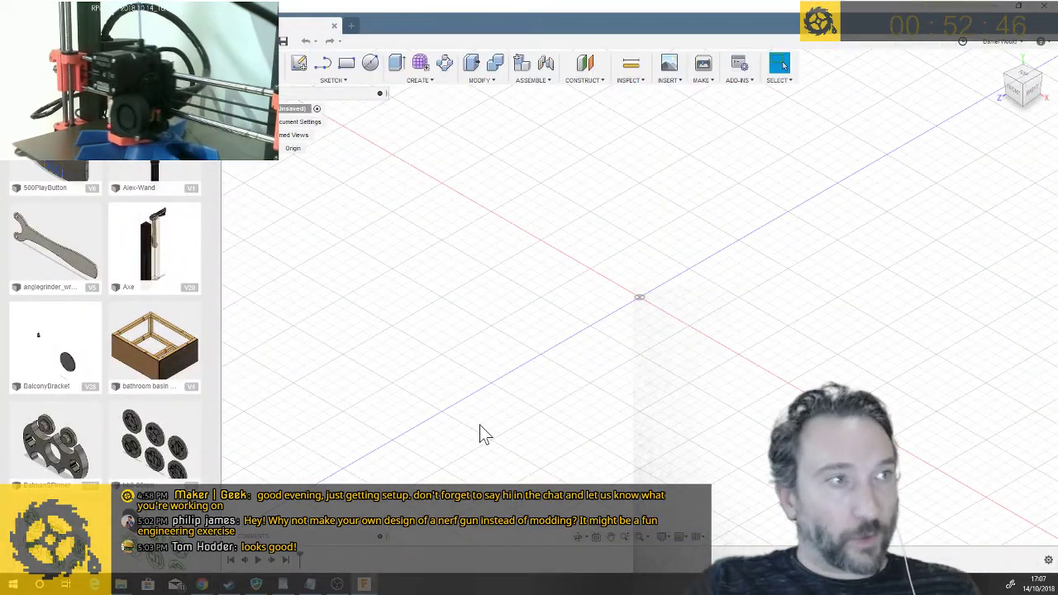
Find the experiments_2 design among the project's saved files and open it
{"action": "scroll", "coordinate": [153, 306], "scroll_direction": "down", "scroll_amount": 3}
{"action": "scroll", "coordinate": [153, 306], "scroll_direction": "down", "scroll_amount": 10}
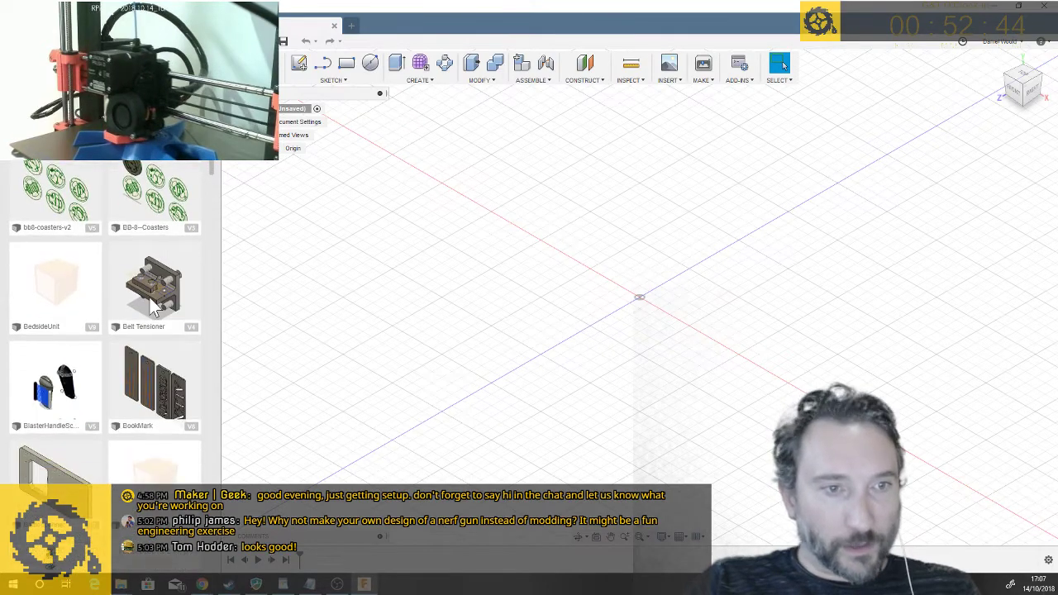
{"action": "scroll", "coordinate": [150, 300], "scroll_direction": "down", "scroll_amount": 10}
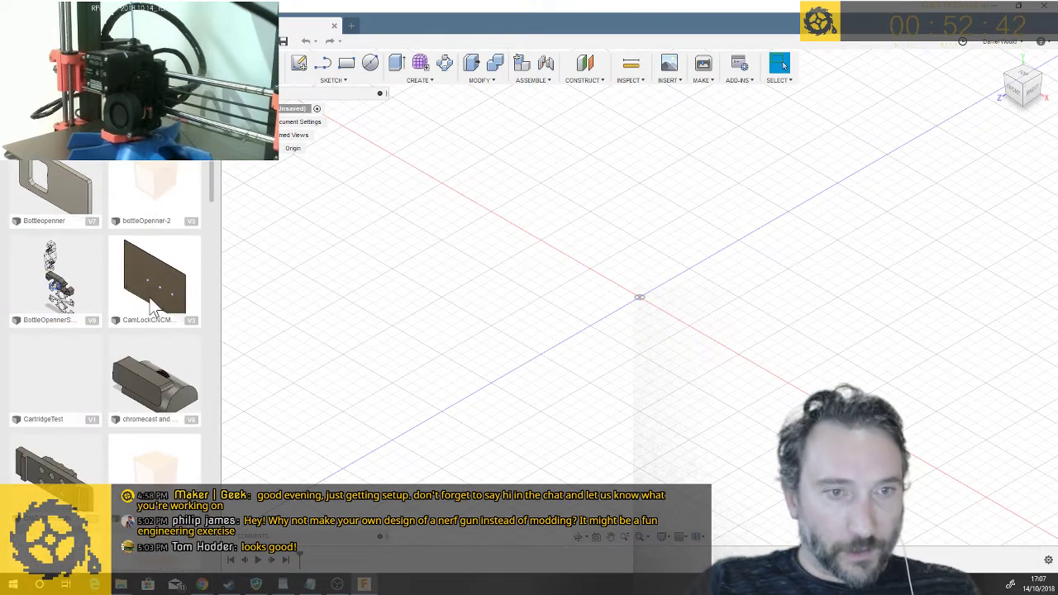
{"action": "scroll", "coordinate": [150, 301], "scroll_direction": "down", "scroll_amount": 3}
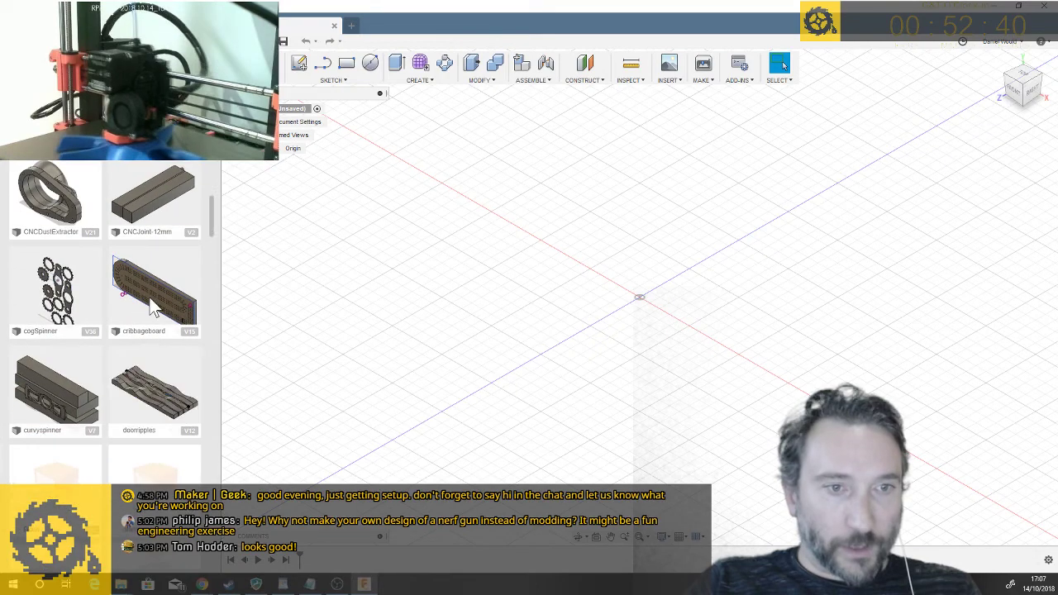
{"action": "scroll", "coordinate": [137, 409], "scroll_direction": "down", "scroll_amount": 6}
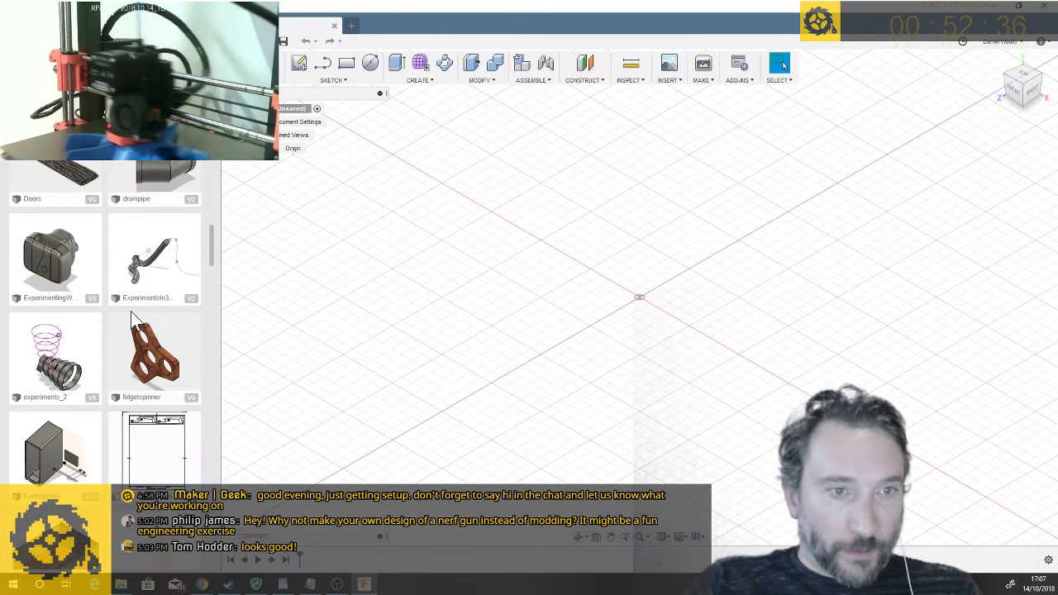
{"action": "double_click", "coordinate": [71, 374]}
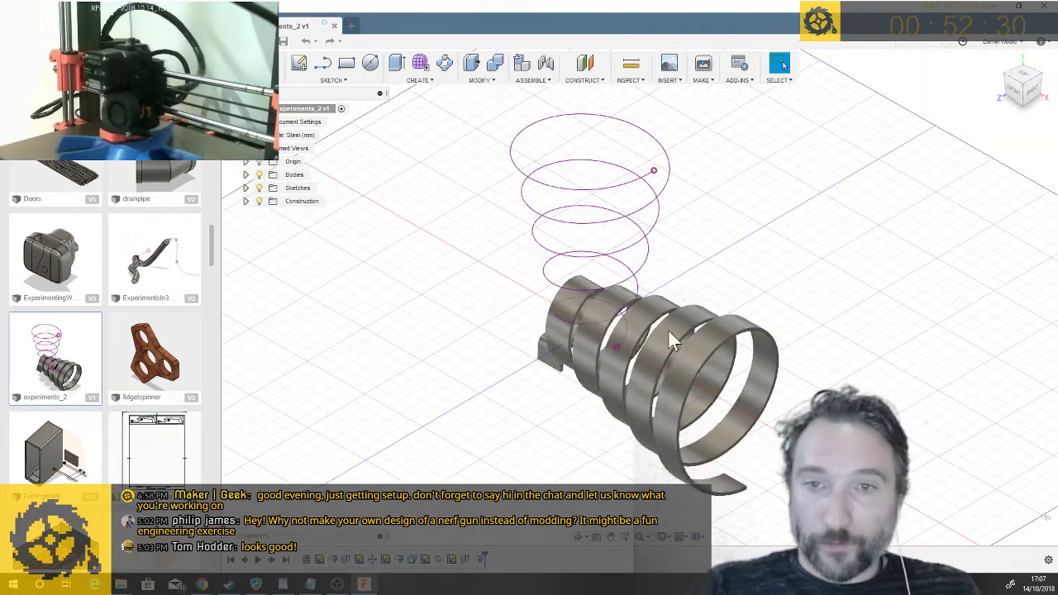
Select the tapered helical spline to inspect it beside the coiled strip, and switch to the Sheet Metal workspace
{"action": "mouse_move", "coordinate": [714, 269]}
{"action": "middle_mouse_down", "text": "shift"}
{"action": "mouse_move", "coordinate": [597, 334]}
{"action": "mouse_move", "coordinate": [519, 253]}
{"action": "mouse_move", "coordinate": [529, 172]}
{"action": "middle_mouse_up", "text": "shift"}
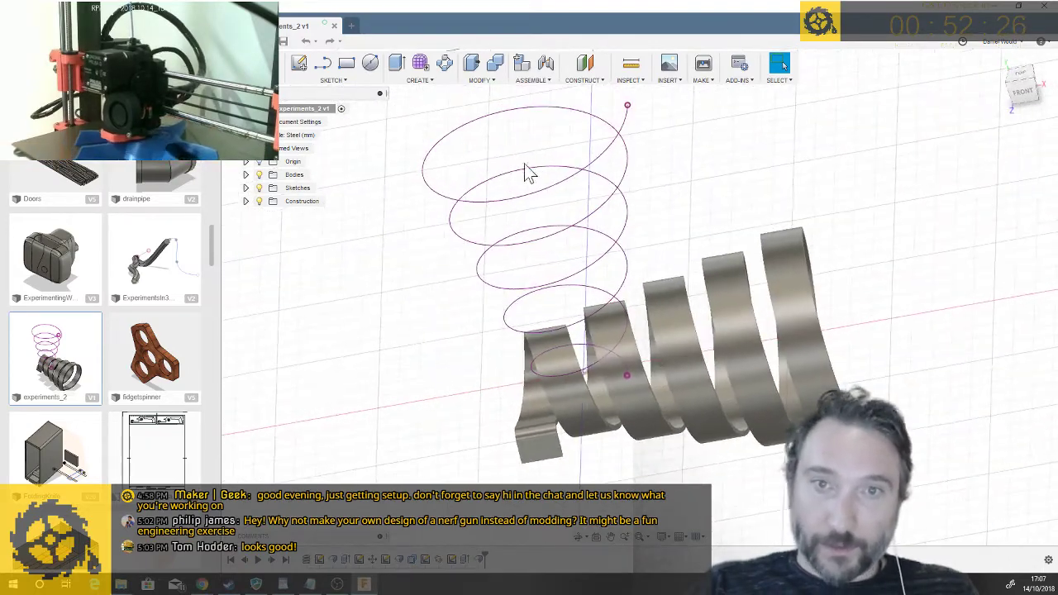
{"action": "left_click", "coordinate": [533, 203]}
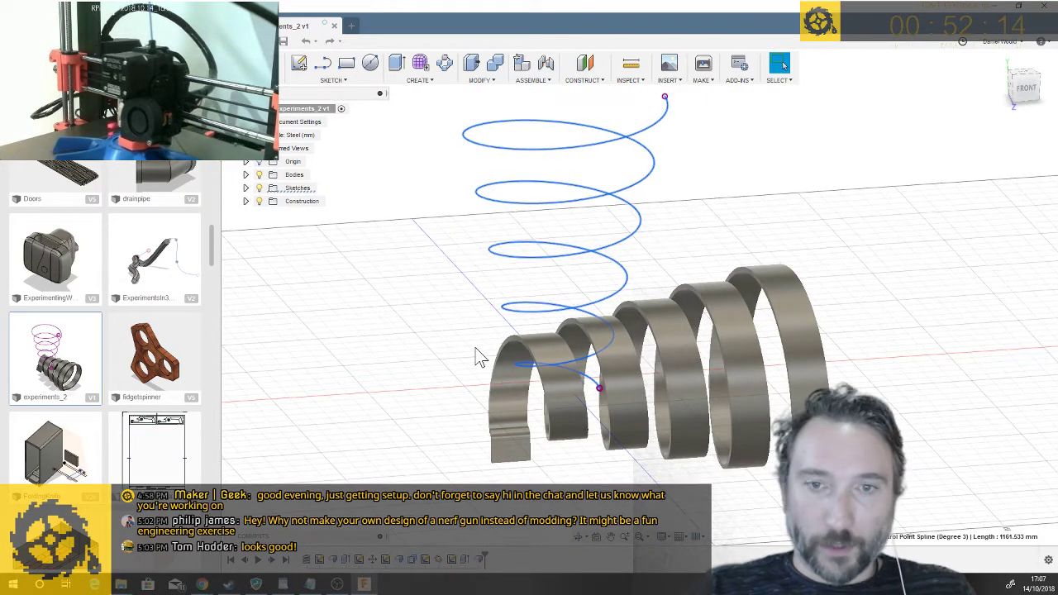
{"action": "left_click", "coordinate": [281, 80]}
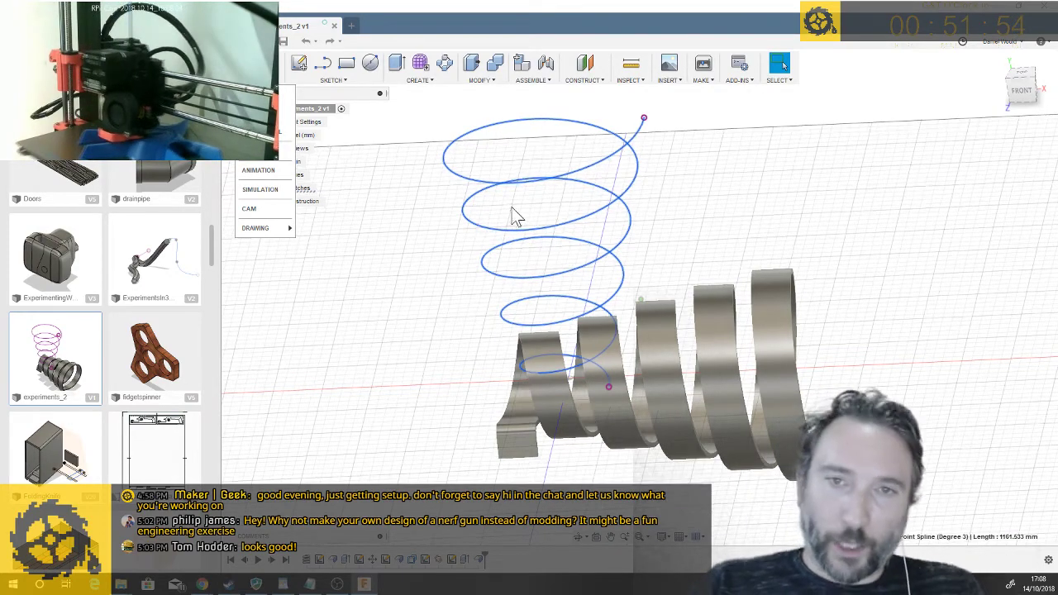
{"action": "middle_click_drag", "start_coordinate": [653, 326], "coordinate": [789, 178], "text": "shift"}
{"action": "scroll", "coordinate": [711, 376], "scroll_direction": "up", "scroll_amount": 2}
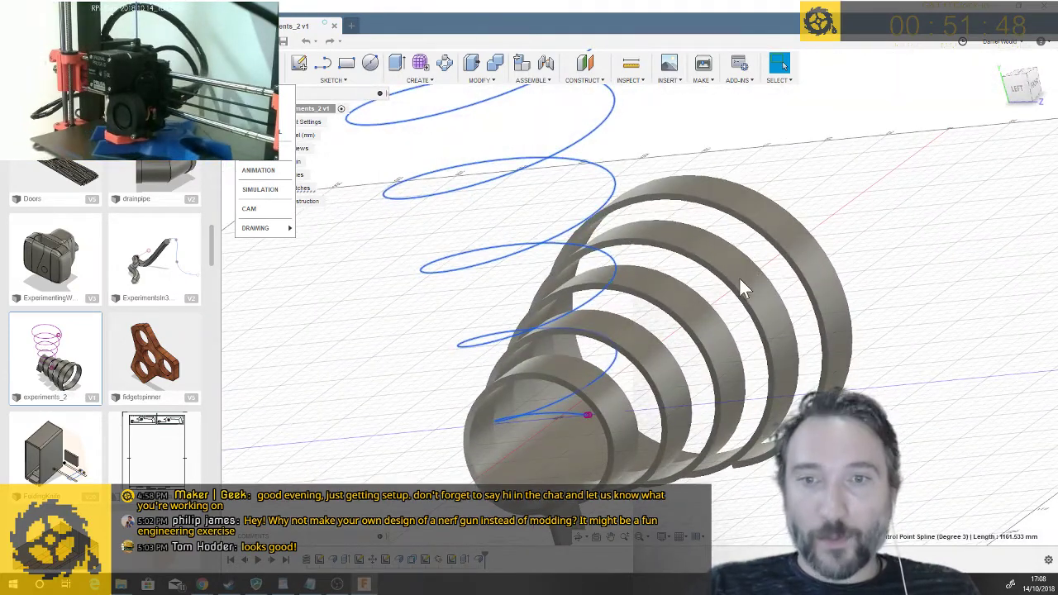
{"action": "left_click", "coordinate": [279, 132]}
{"action": "middle_click_drag", "start_coordinate": [447, 396], "coordinate": [408, 359], "text": "shift"}
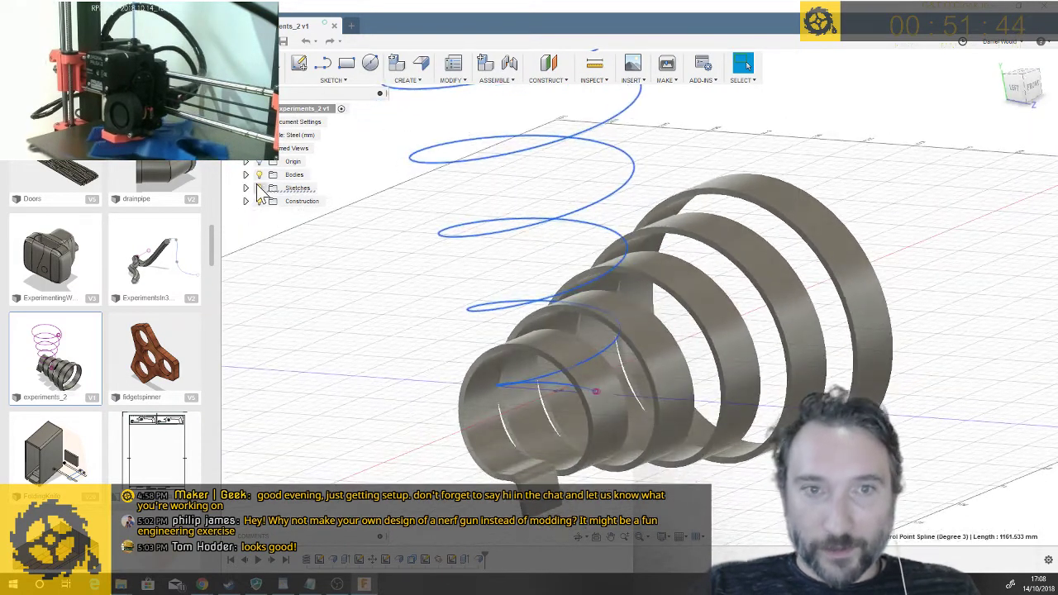
Expand the bodies, select Body3 and inspect the bend face near the narrow end of the coiled strip
{"action": "left_click", "coordinate": [247, 174]}
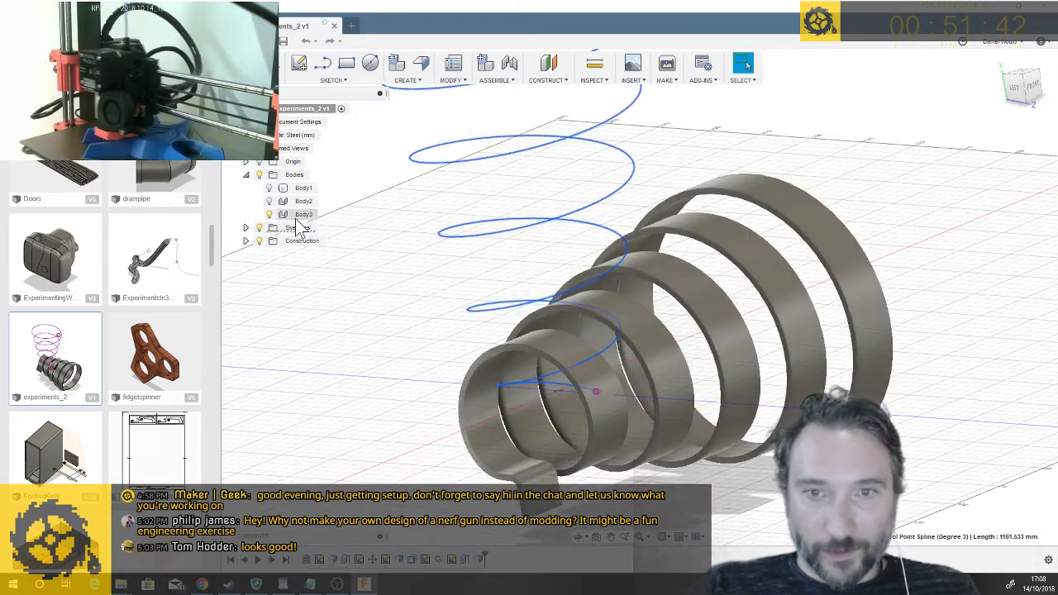
{"action": "left_click", "coordinate": [302, 214]}
{"action": "middle_click_drag", "start_coordinate": [467, 296], "coordinate": [744, 273], "text": "shift"}
{"action": "middle_click_drag", "start_coordinate": [743, 273], "coordinate": [643, 431], "text": "shift"}
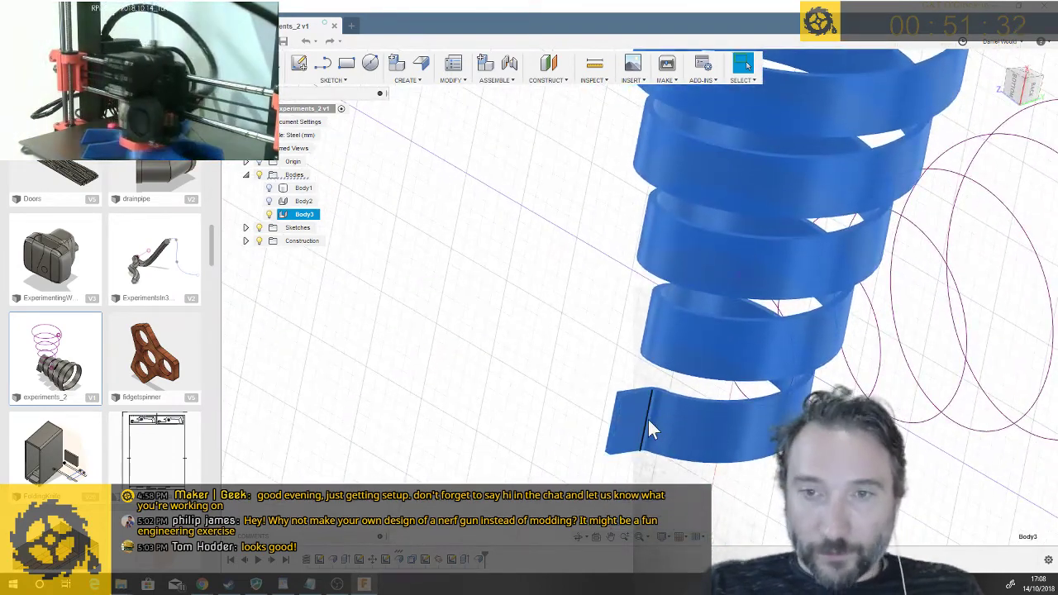
{"action": "left_click", "coordinate": [658, 428]}
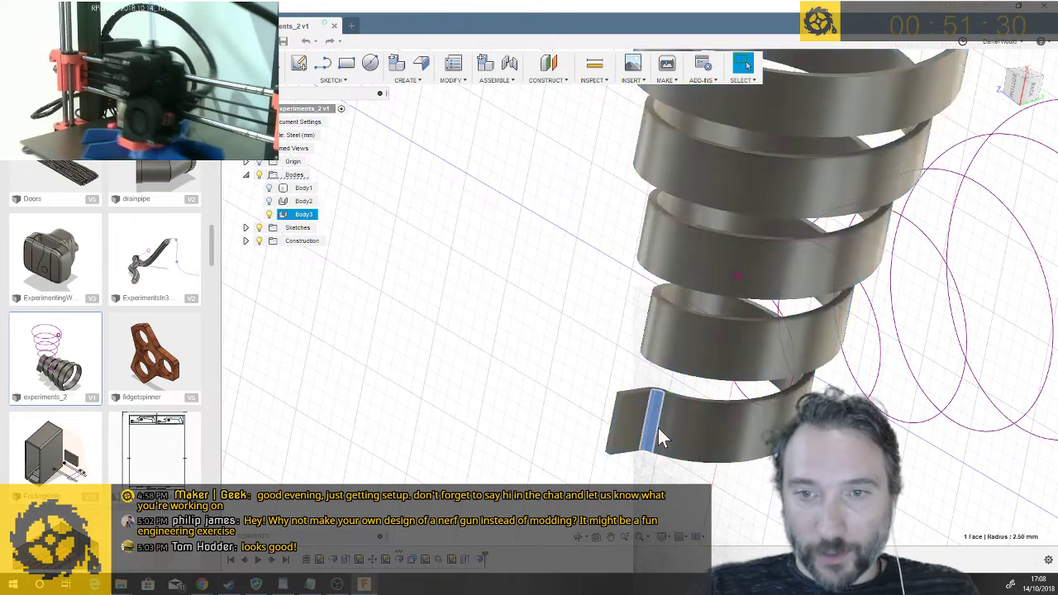
{"action": "middle_click_drag", "start_coordinate": [657, 428], "coordinate": [701, 423], "text": "shift"}
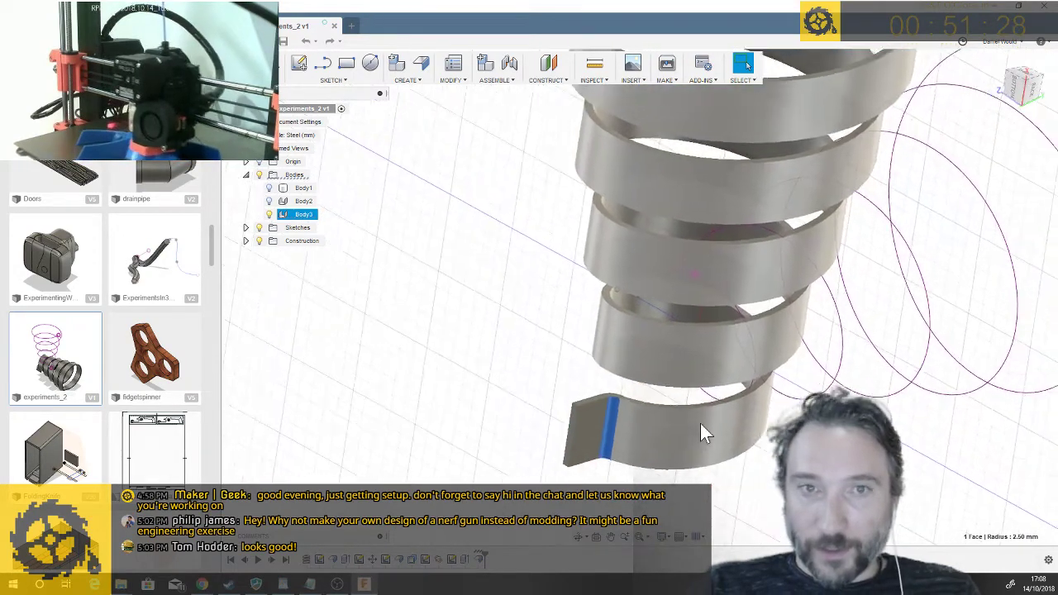
{"action": "scroll", "coordinate": [700, 423], "scroll_direction": "down", "scroll_amount": 5}
{"action": "scroll", "coordinate": [458, 383], "scroll_direction": "down", "scroll_amount": 2}
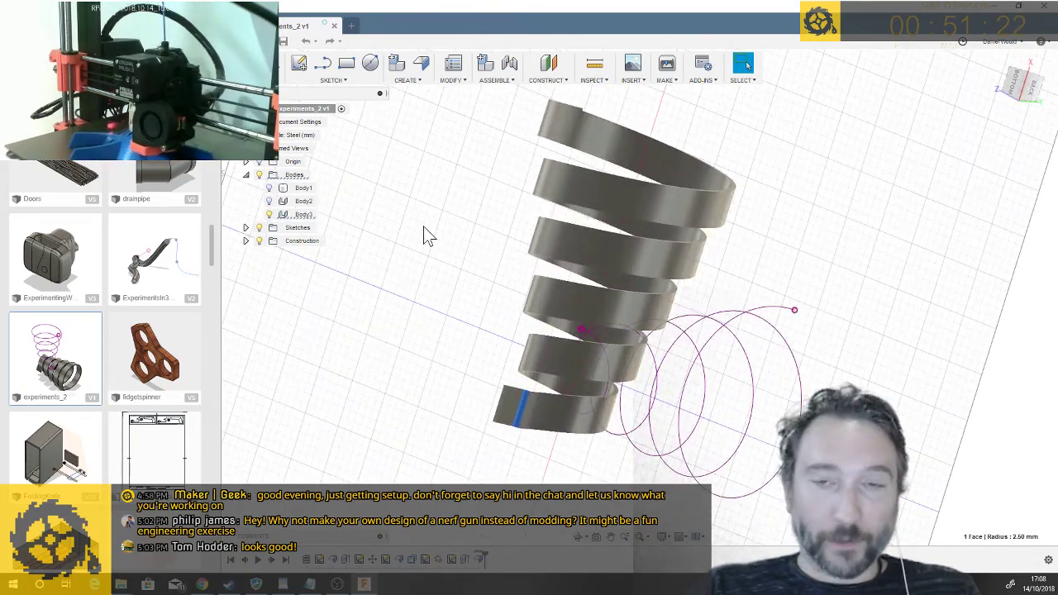
{"action": "scroll", "coordinate": [447, 274], "scroll_direction": "down", "scroll_amount": 3}
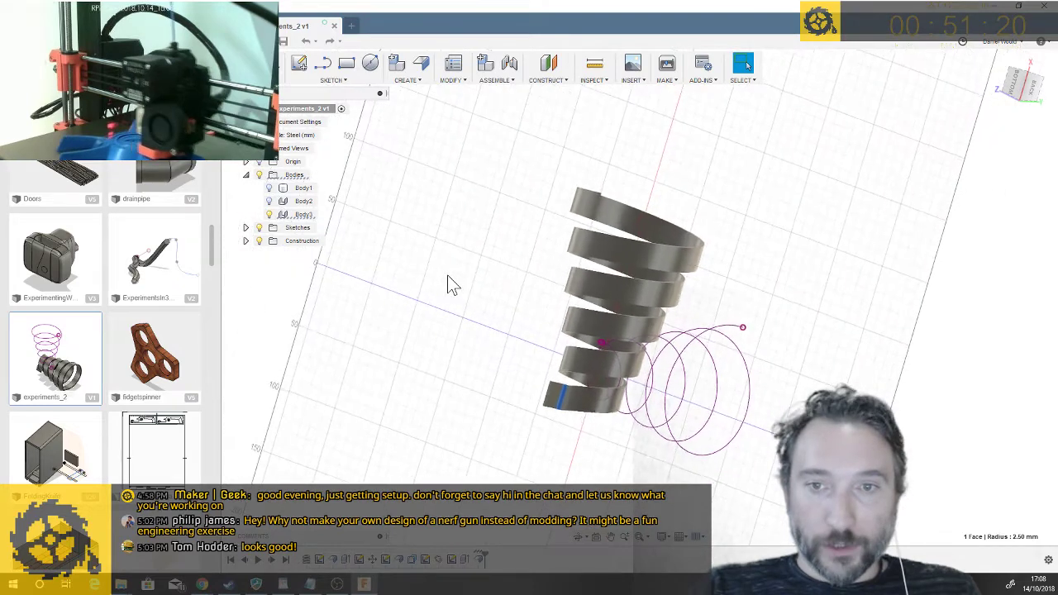
{"action": "left_click", "coordinate": [270, 218]}
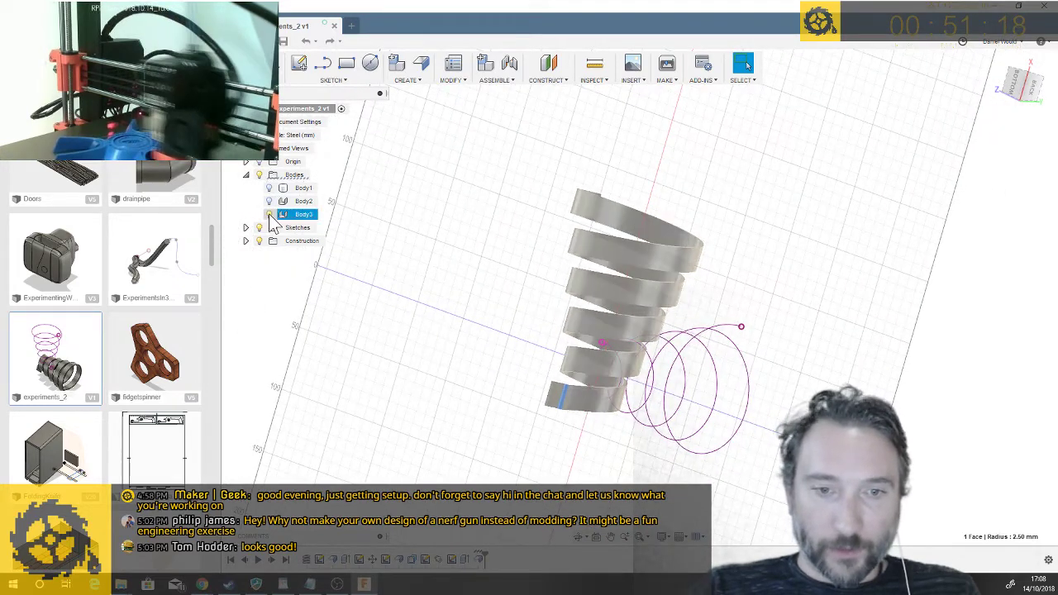
{"action": "left_click", "coordinate": [268, 214]}
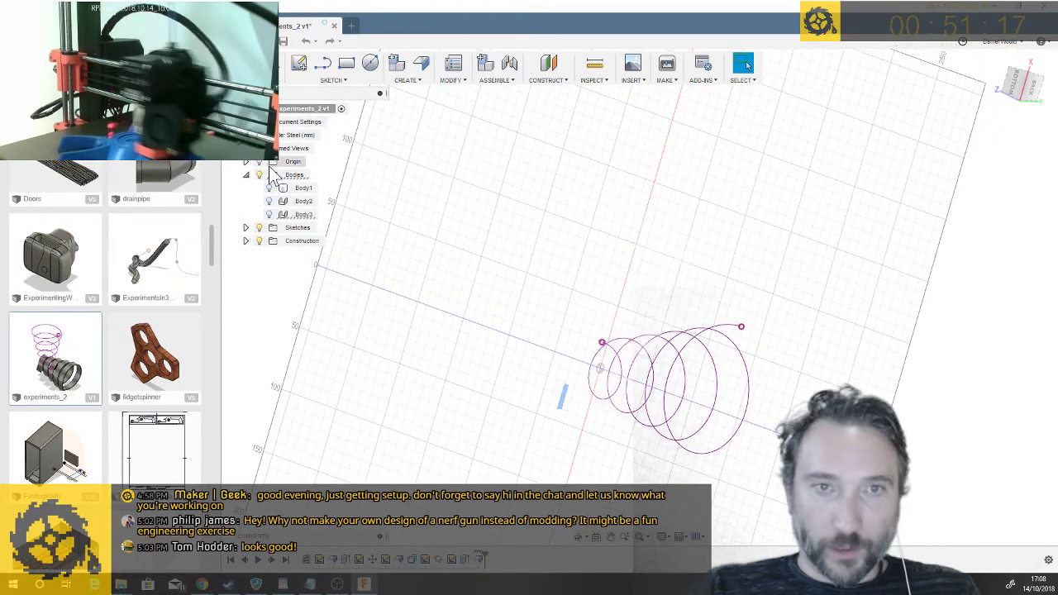
{"action": "left_click", "coordinate": [269, 214]}
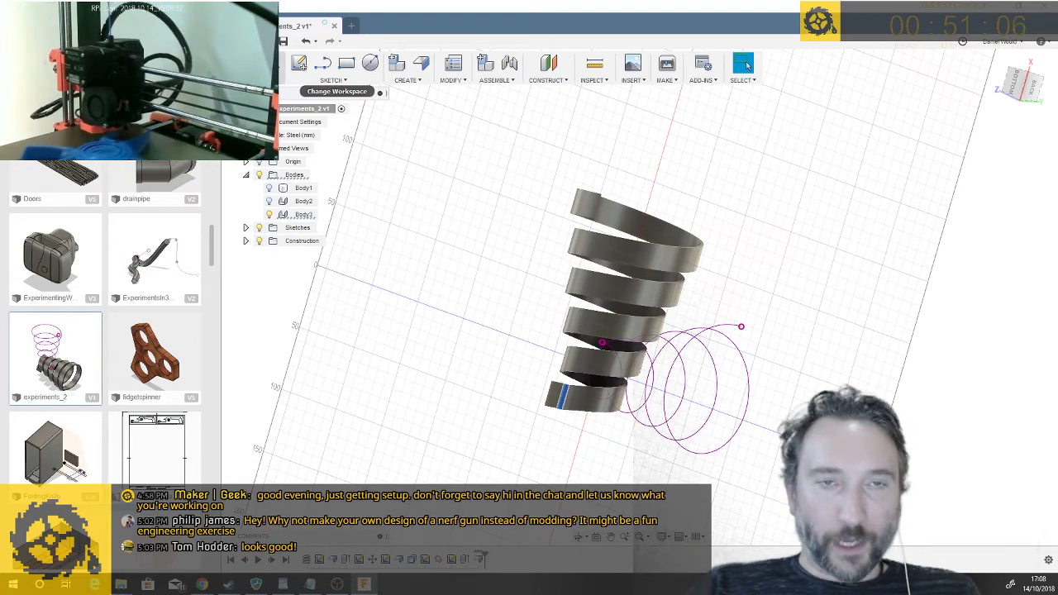
Return to the Model workspace and hide Body3 and Sketch3
{"action": "left_click", "coordinate": [260, 94]}
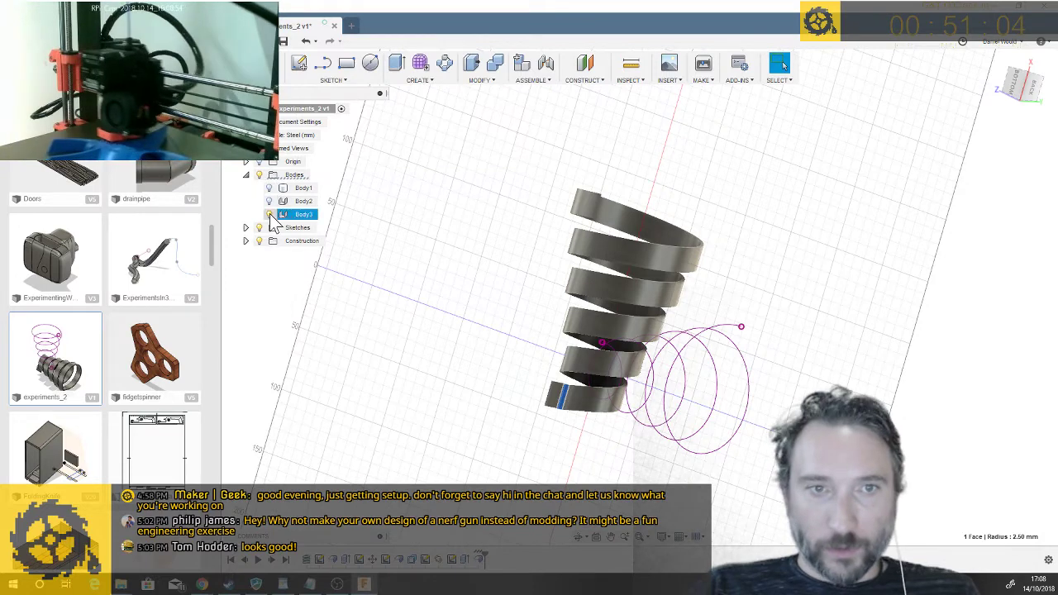
{"action": "left_click", "coordinate": [268, 214]}
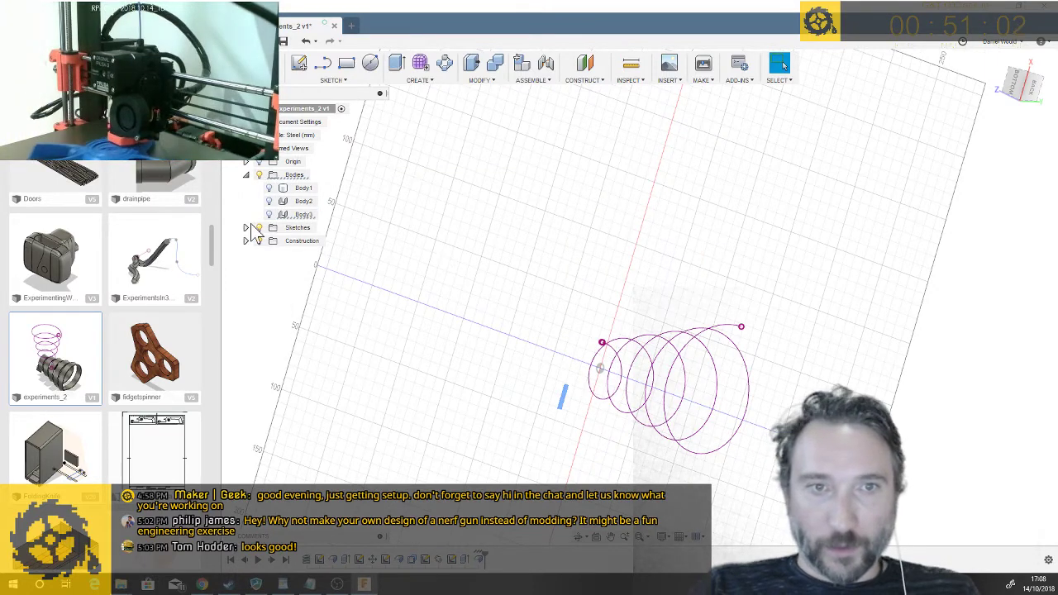
{"action": "left_click", "coordinate": [269, 254]}
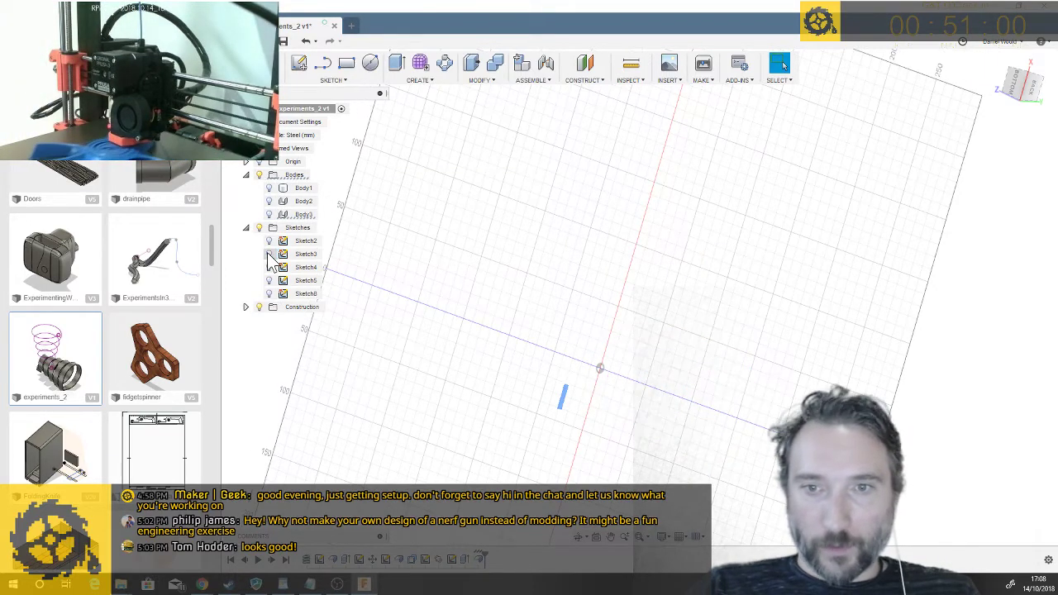
Start a Coil on the horizontal origin plane with a 100 mm diameter base circle centred on the origin
{"action": "middle_click_drag", "start_coordinate": [579, 285], "coordinate": [496, 166], "text": "shift"}
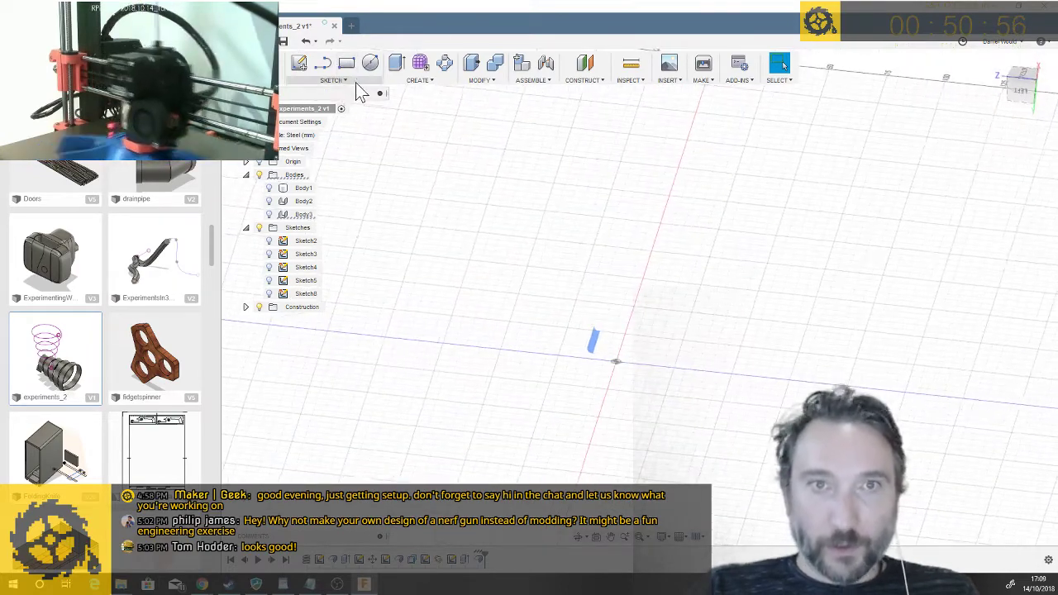
{"action": "left_click", "coordinate": [417, 80]}
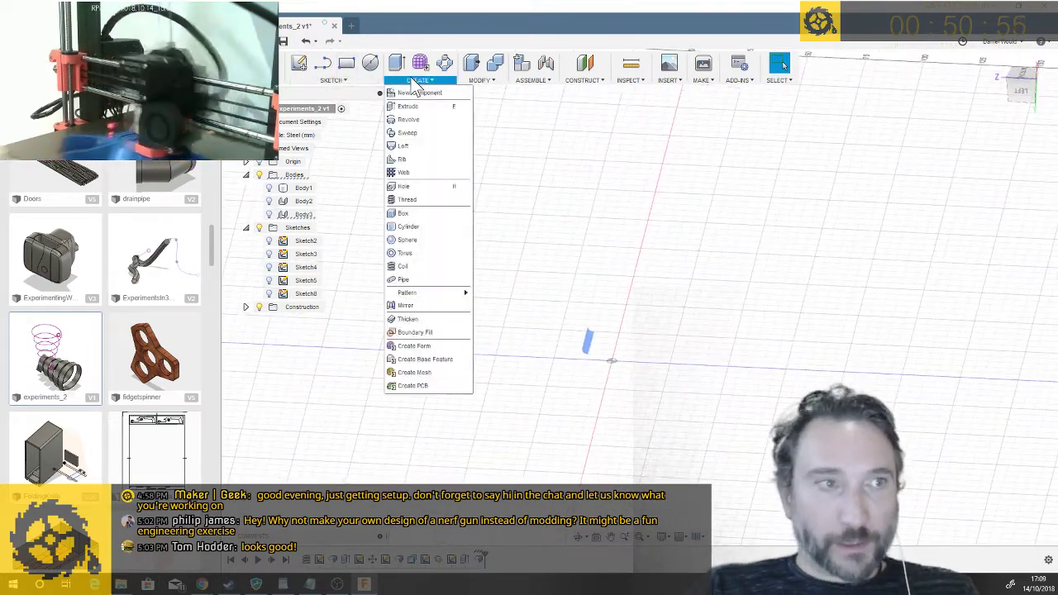
{"action": "left_click", "coordinate": [439, 266]}
{"action": "middle_click_drag", "start_coordinate": [599, 349], "coordinate": [574, 352], "text": "shift"}
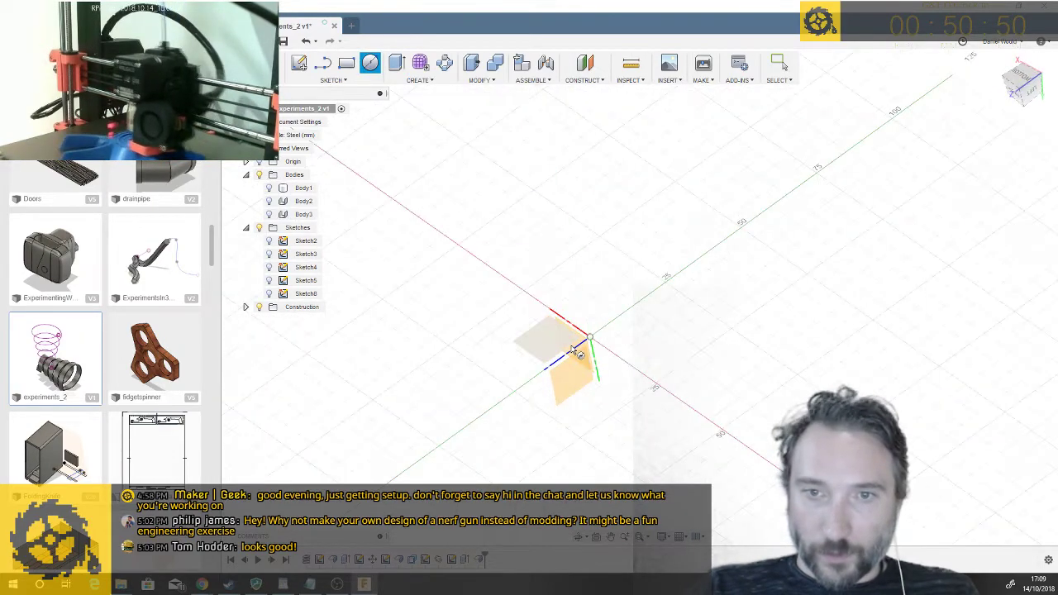
{"action": "left_click", "coordinate": [576, 351]}
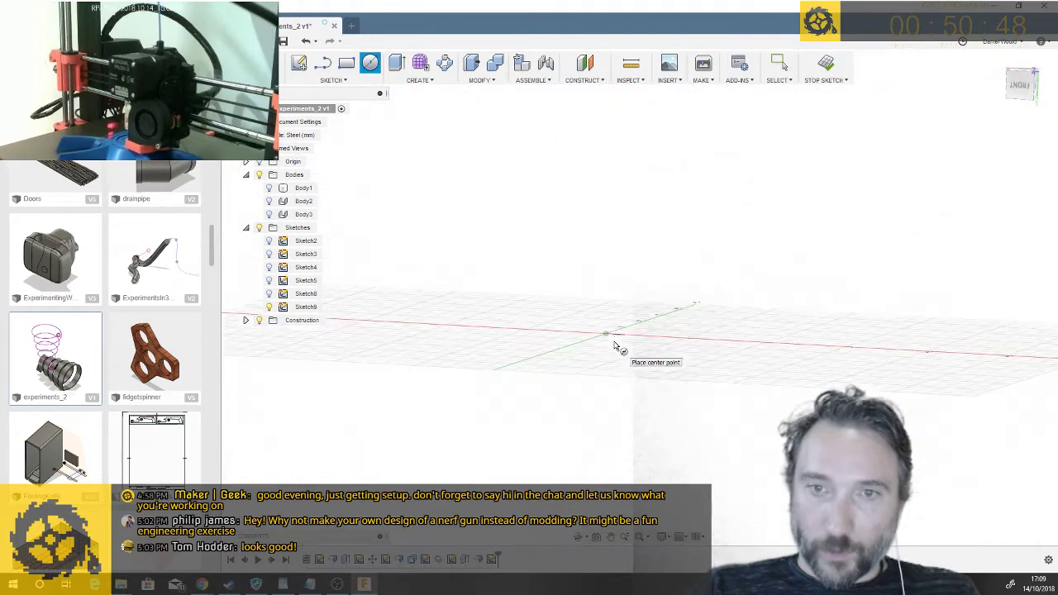
{"action": "left_click", "coordinate": [609, 334]}
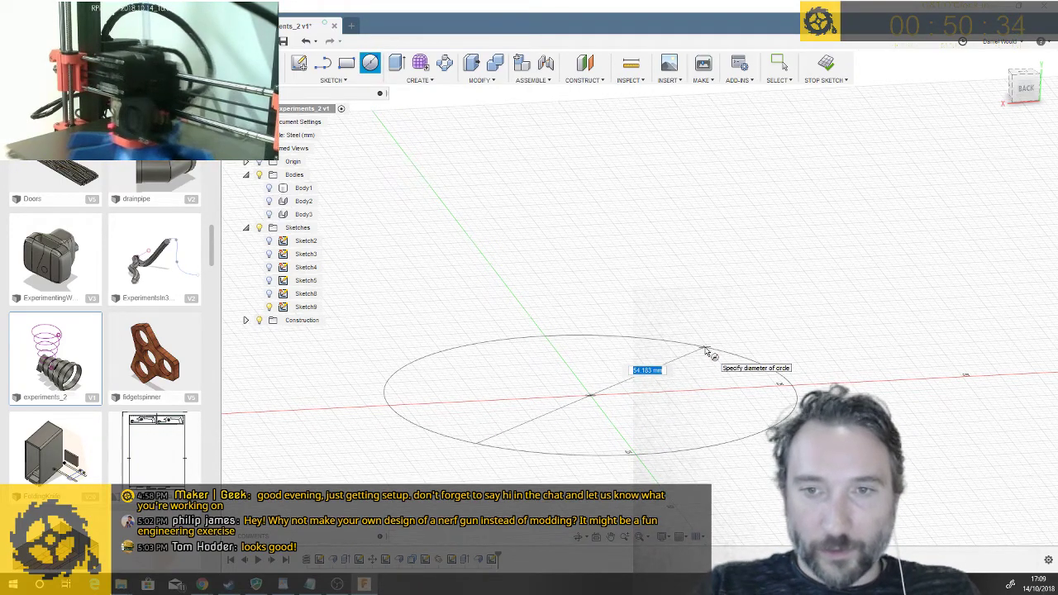
{"action": "key", "text": "Tab"}
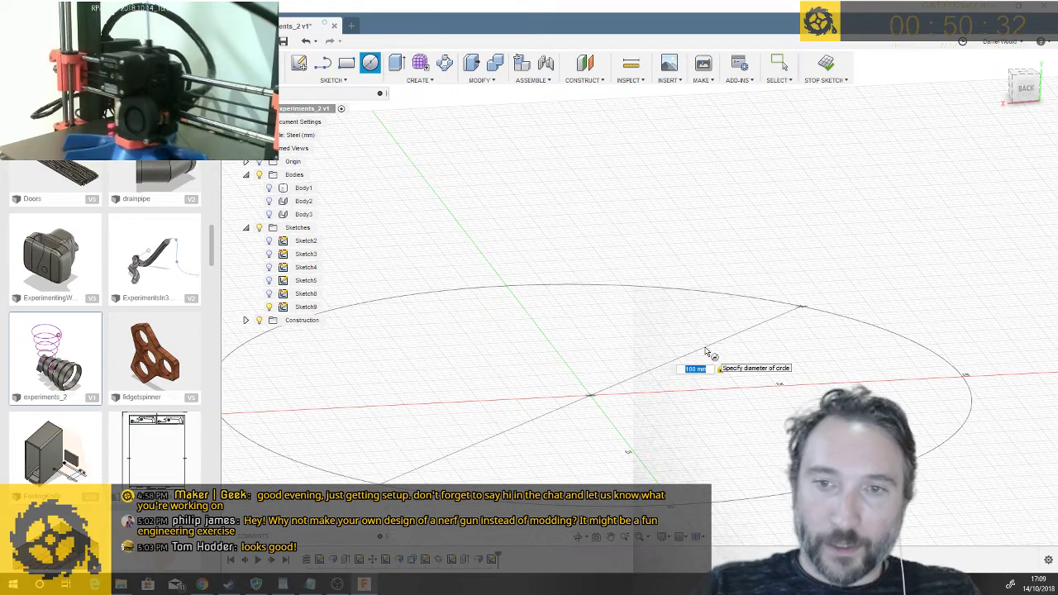
{"action": "left_click", "coordinate": [582, 399]}
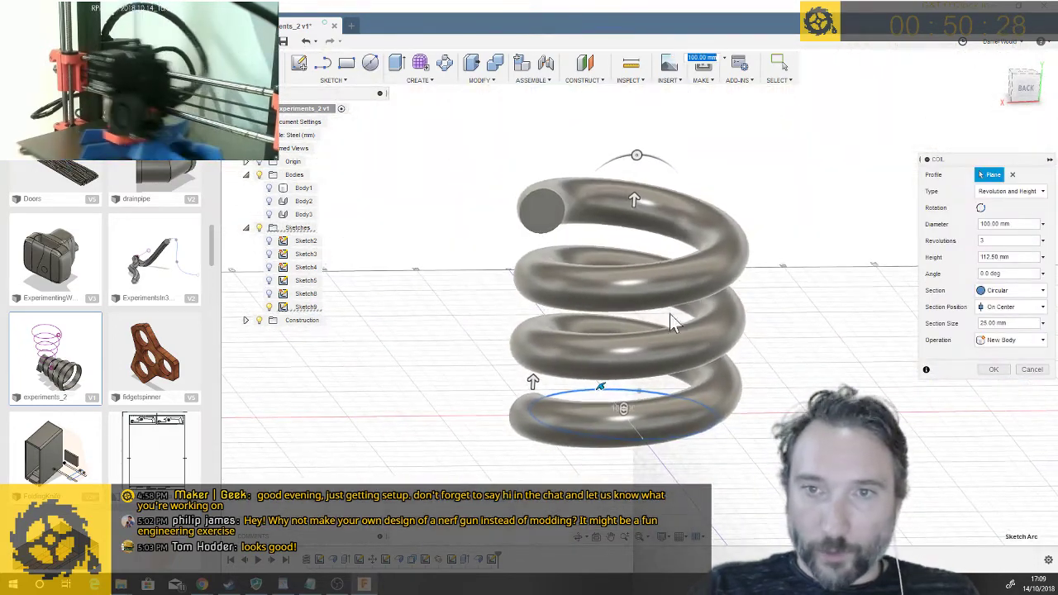
Change the coil's section to Triangular (Internal), keeping the section position On Center
{"action": "left_click", "coordinate": [1005, 290]}
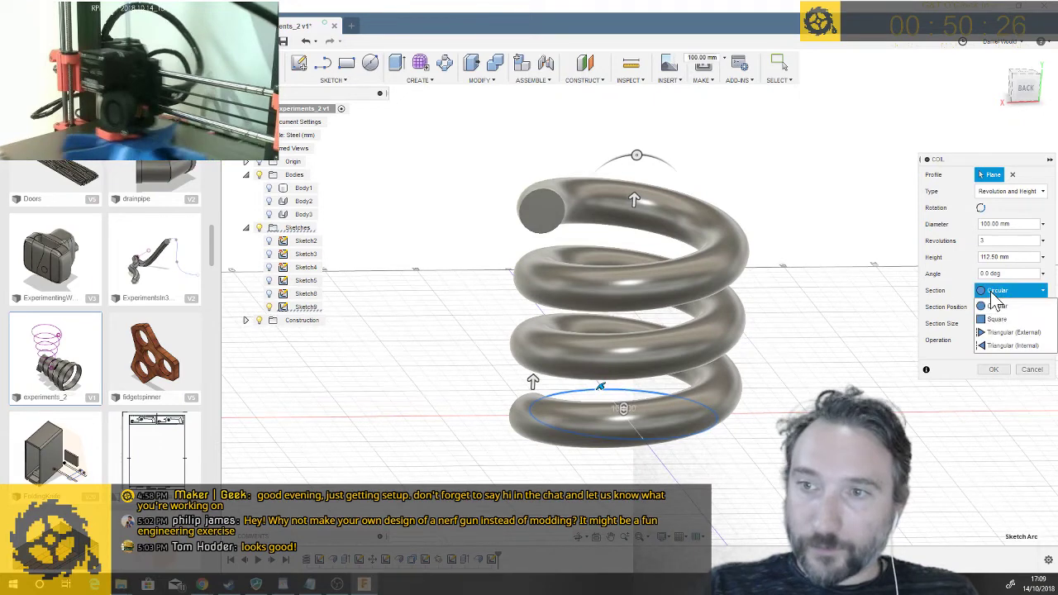
{"action": "left_click", "coordinate": [1002, 333]}
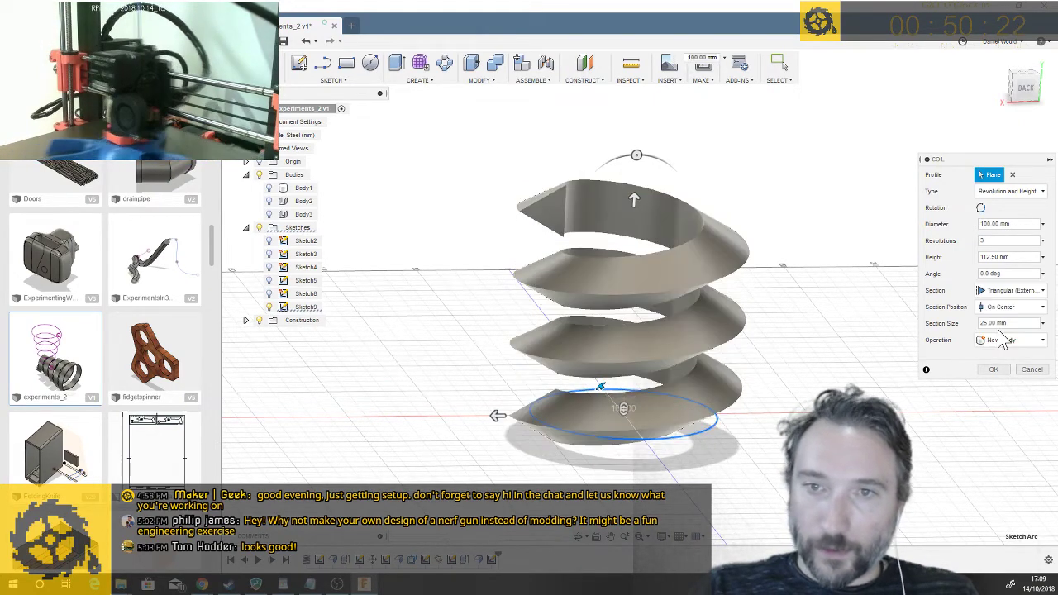
{"action": "left_click", "coordinate": [1002, 340]}
{"action": "left_click", "coordinate": [998, 307]}
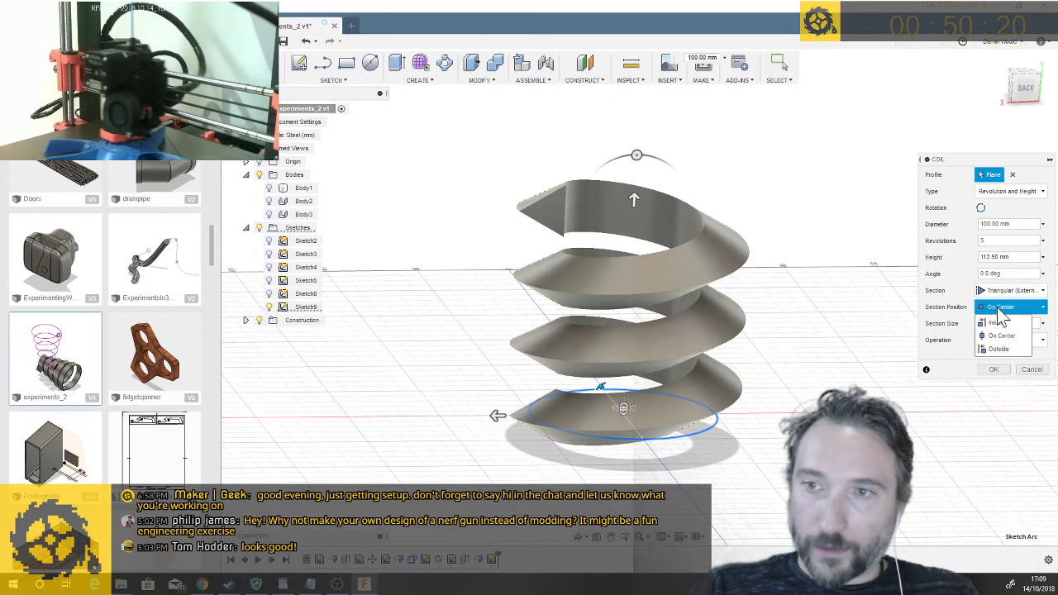
{"action": "left_click", "coordinate": [1000, 291]}
{"action": "left_click", "coordinate": [1000, 347]}
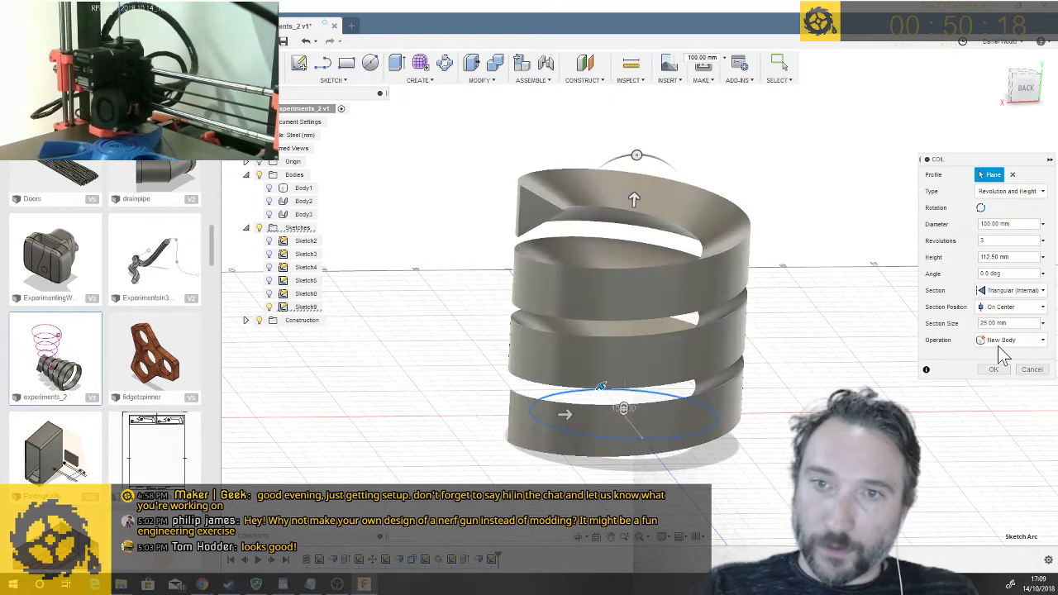
Set the coil's angle to 10 degrees and create the tapered coil as a new body
{"action": "middle_click_drag", "start_coordinate": [567, 266], "coordinate": [618, 265], "text": "shift"}
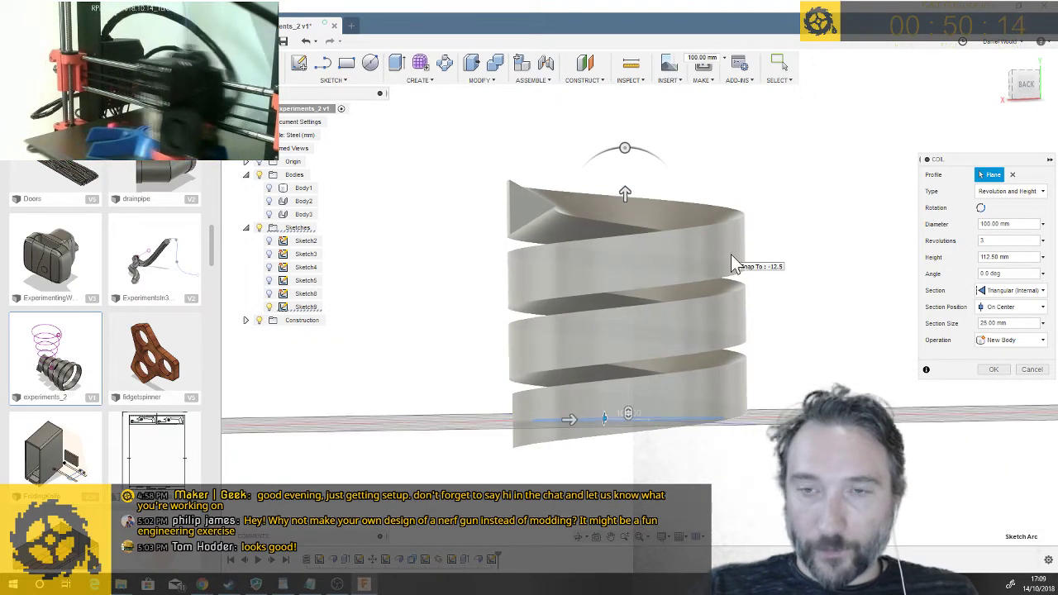
{"action": "middle_click_drag", "start_coordinate": [731, 222], "coordinate": [782, 273], "text": "shift"}
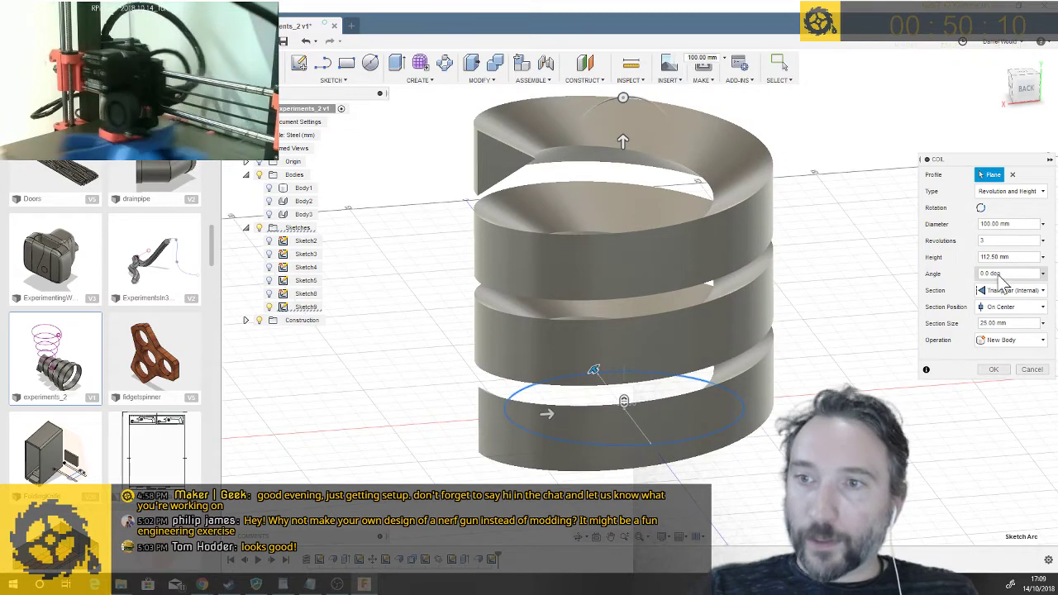
{"action": "type", "text": "1"}
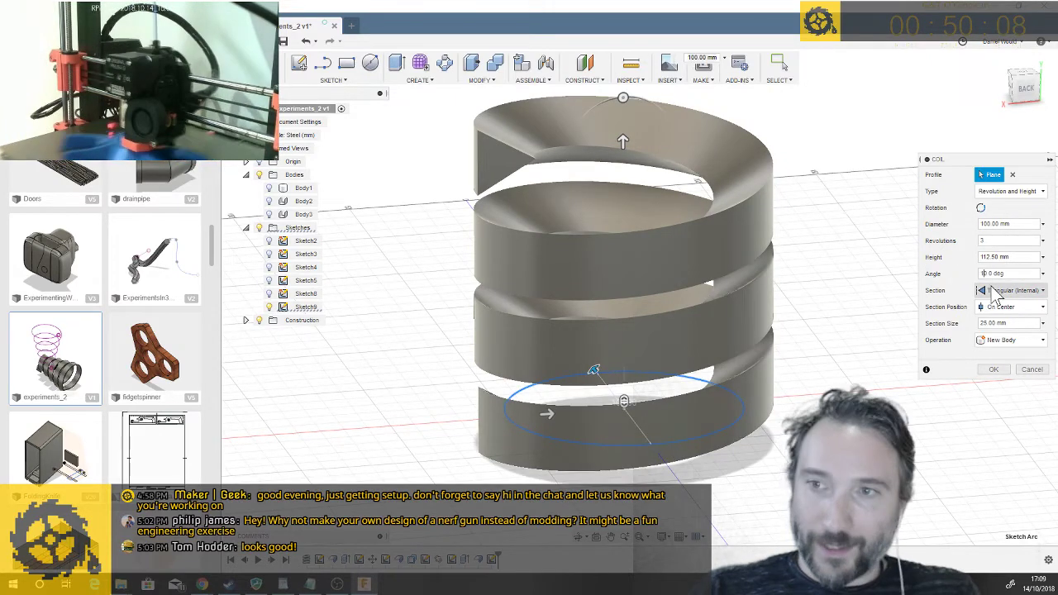
{"action": "middle_click_drag", "start_coordinate": [786, 265], "coordinate": [564, 381], "text": "shift"}
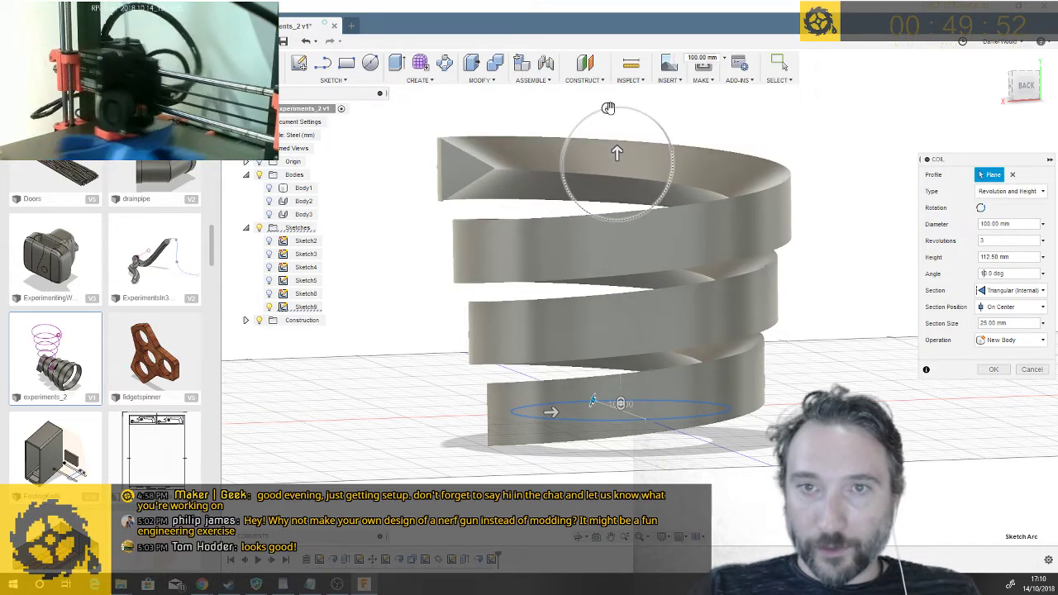
{"action": "scroll", "coordinate": [609, 108], "scroll_direction": "down", "scroll_amount": 3}
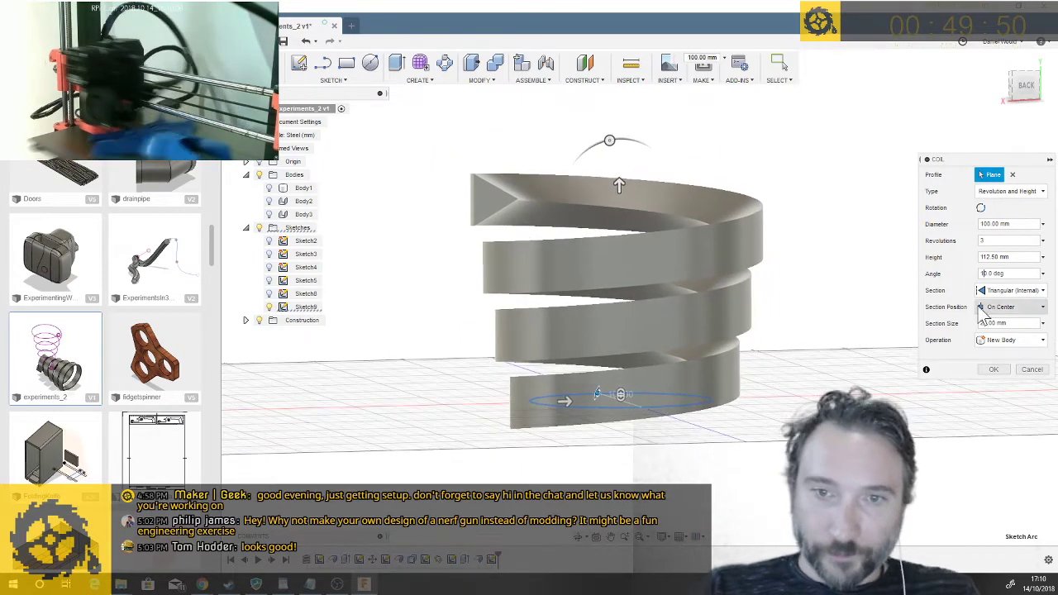
{"action": "left_click", "coordinate": [994, 370]}
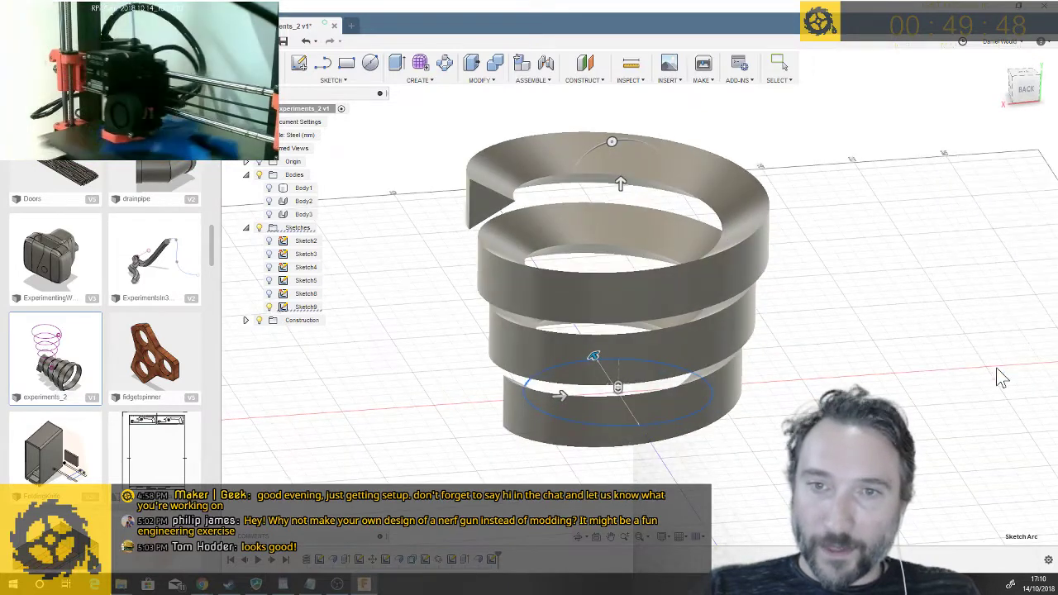
Include the edges of the coil's outer face as 3D geometry in a new sketch on the horizontal origin plane, and finish the sketch
{"action": "left_click", "coordinate": [331, 80]}
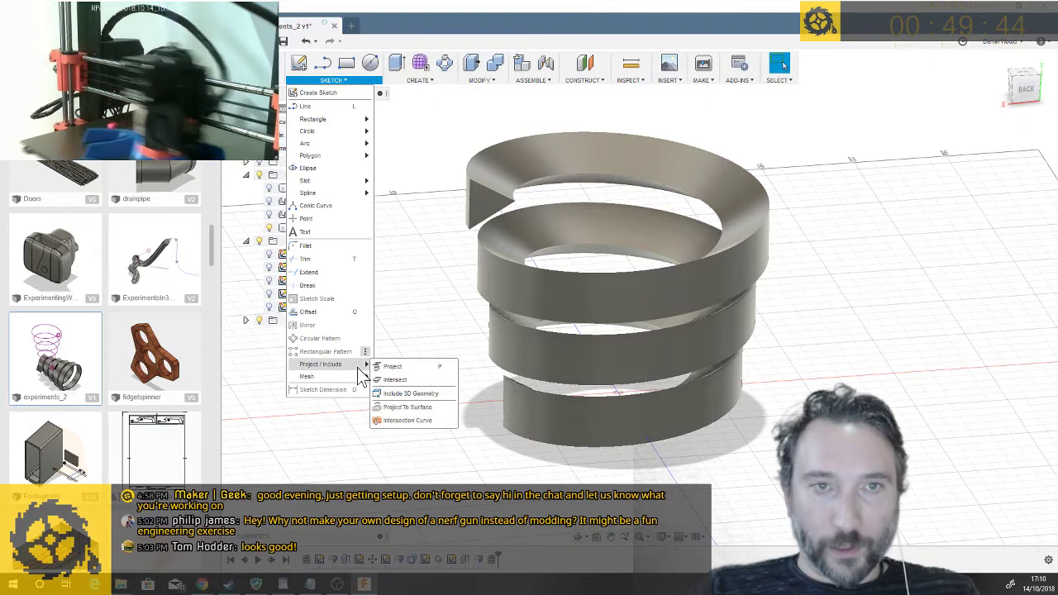
{"action": "left_click", "coordinate": [419, 395]}
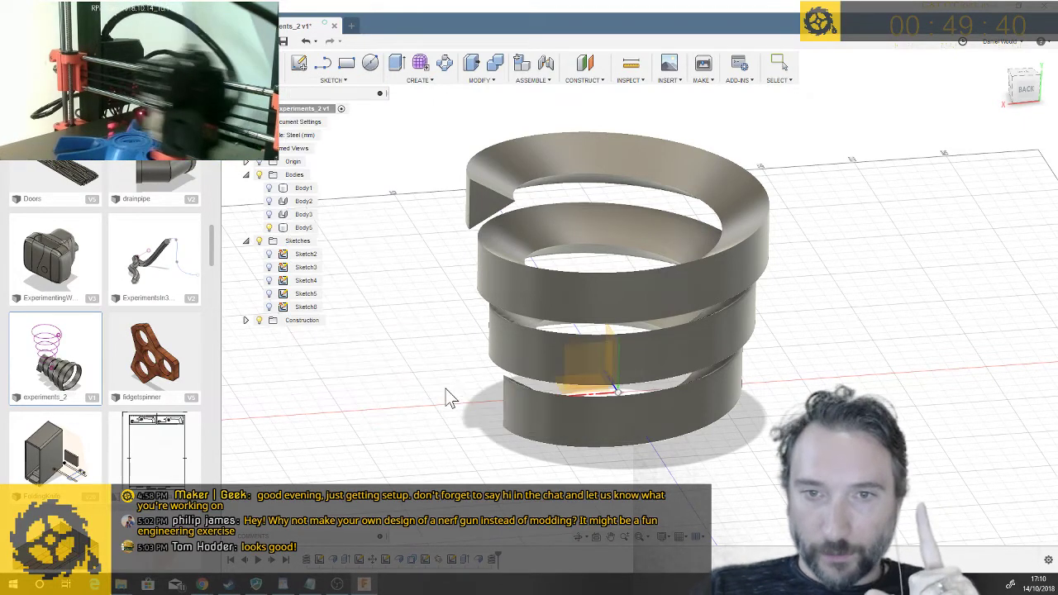
{"action": "left_click", "coordinate": [565, 389]}
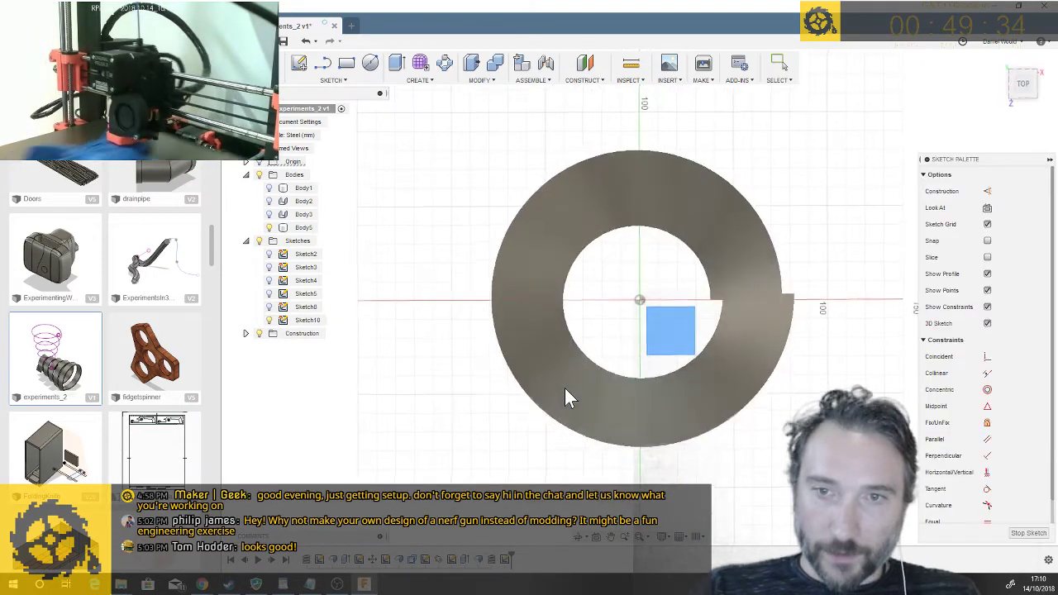
{"action": "left_click", "coordinate": [564, 388]}
{"action": "middle_click_drag", "start_coordinate": [564, 387], "coordinate": [610, 295], "text": "shift"}
{"action": "left_click", "coordinate": [616, 287]}
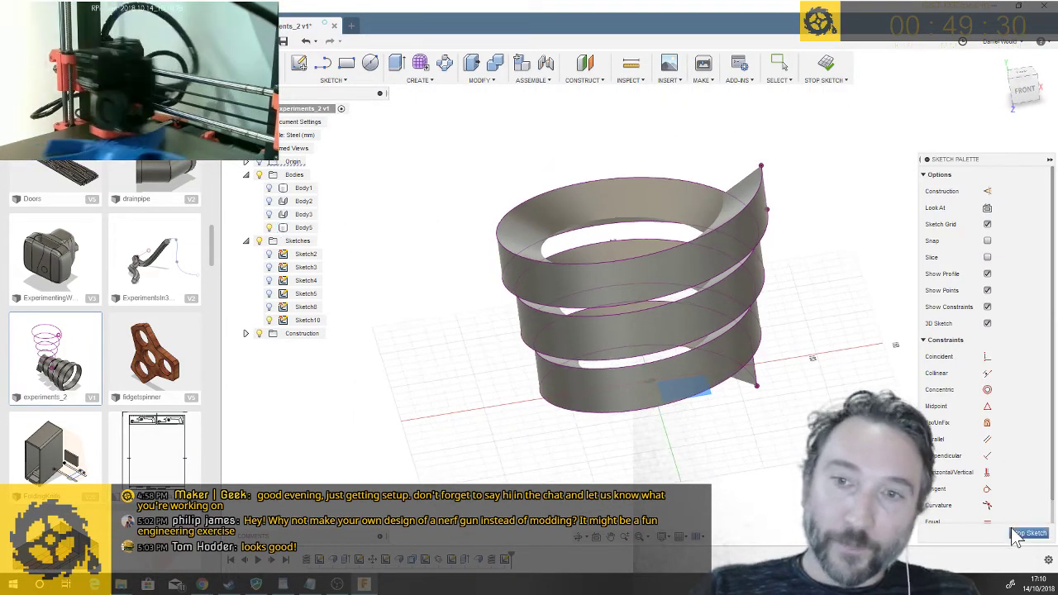
{"action": "middle_click_drag", "start_coordinate": [704, 378], "coordinate": [775, 248], "text": "shift"}
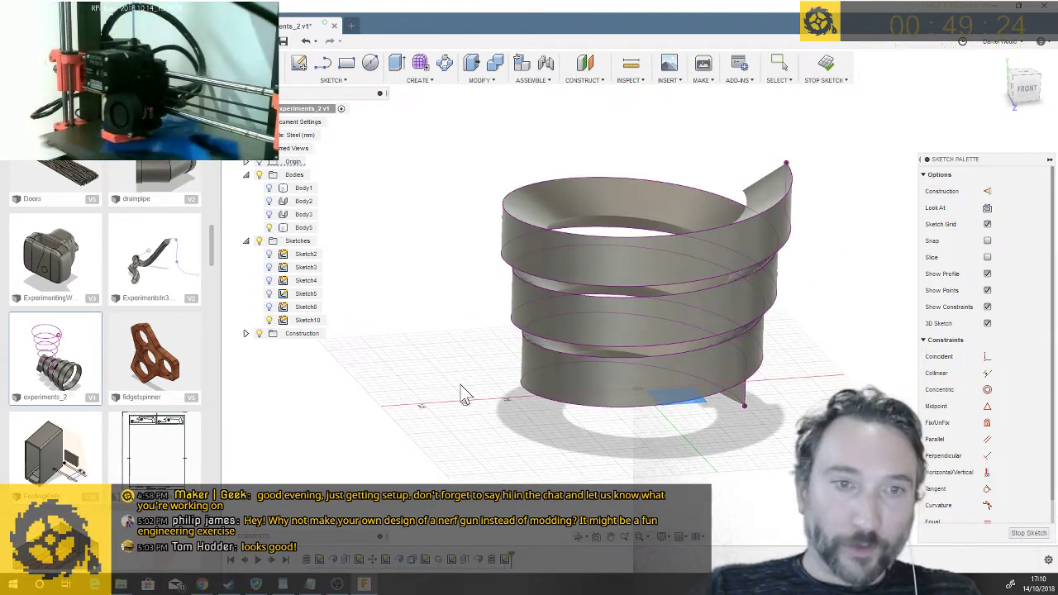
{"action": "left_click", "coordinate": [1029, 534]}
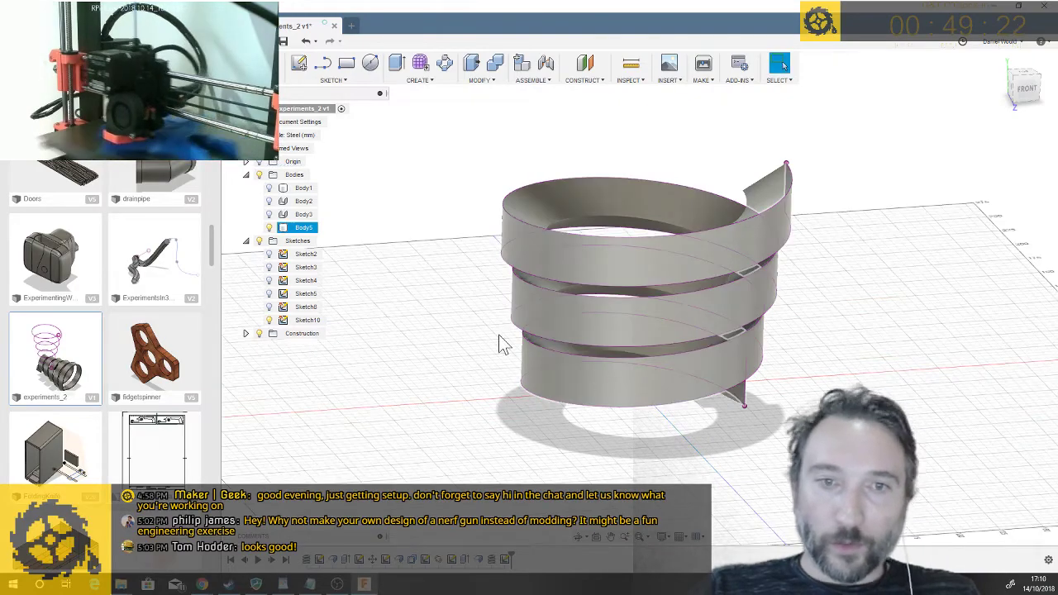
Hide the coil body Body5 and switch to the Sheet Metal workspace
{"action": "left_click", "coordinate": [268, 227]}
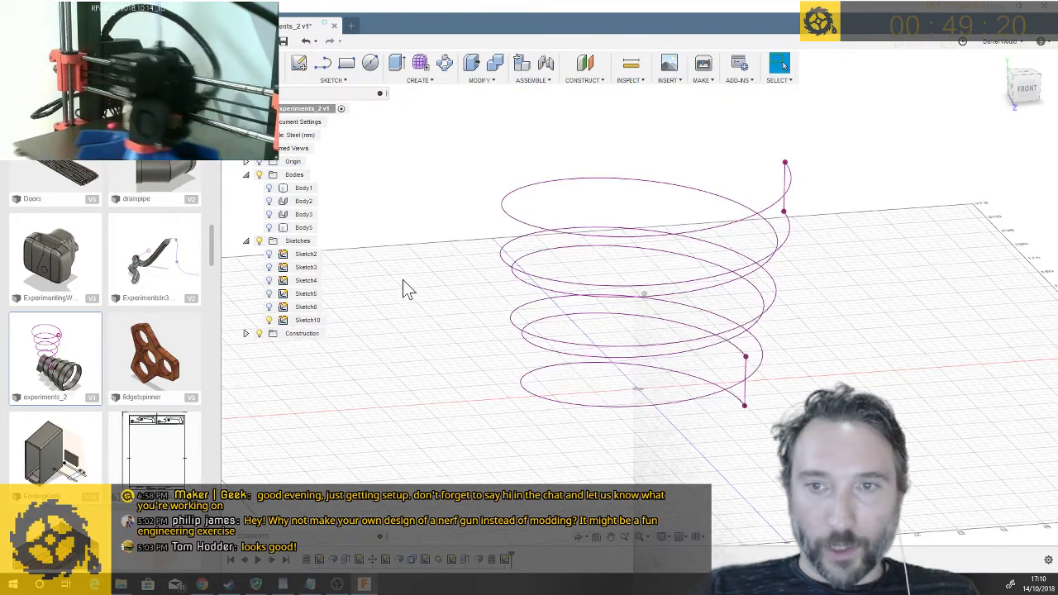
{"action": "middle_click_drag", "start_coordinate": [405, 289], "coordinate": [667, 388], "text": "shift"}
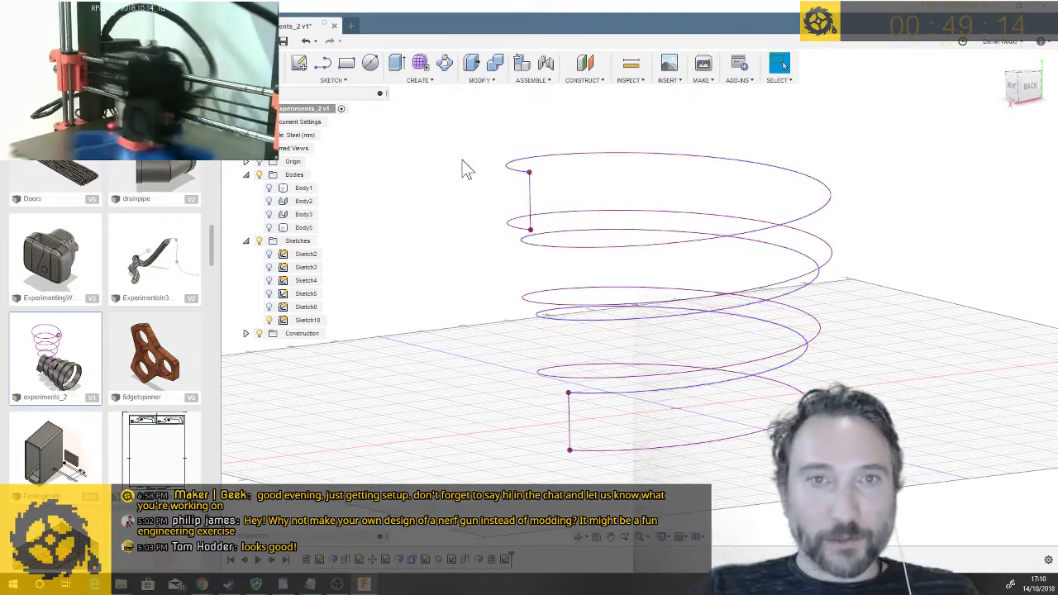
{"action": "left_click", "coordinate": [267, 68]}
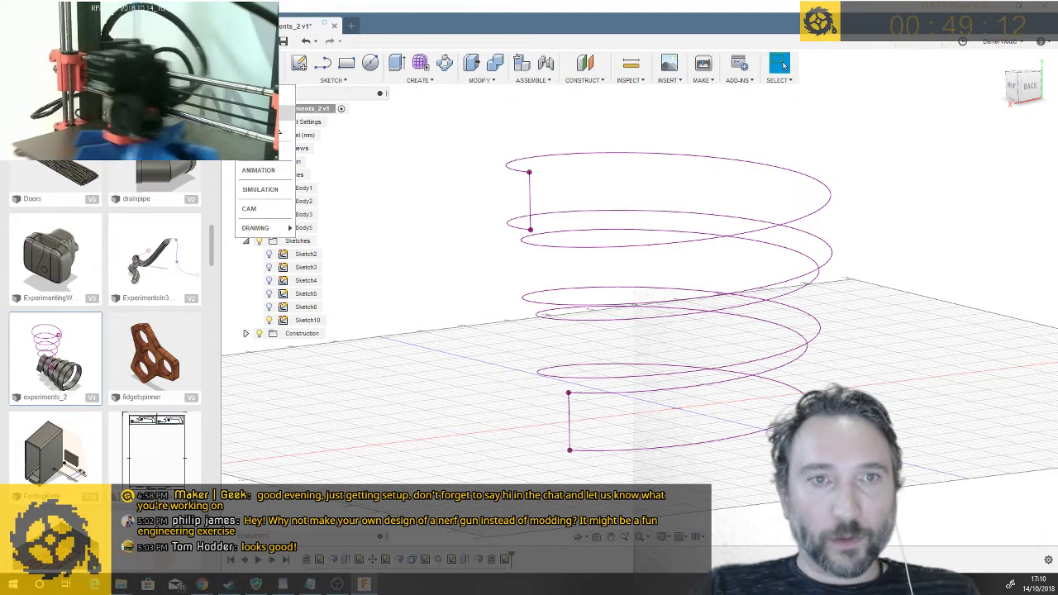
{"action": "left_click", "coordinate": [258, 95]}
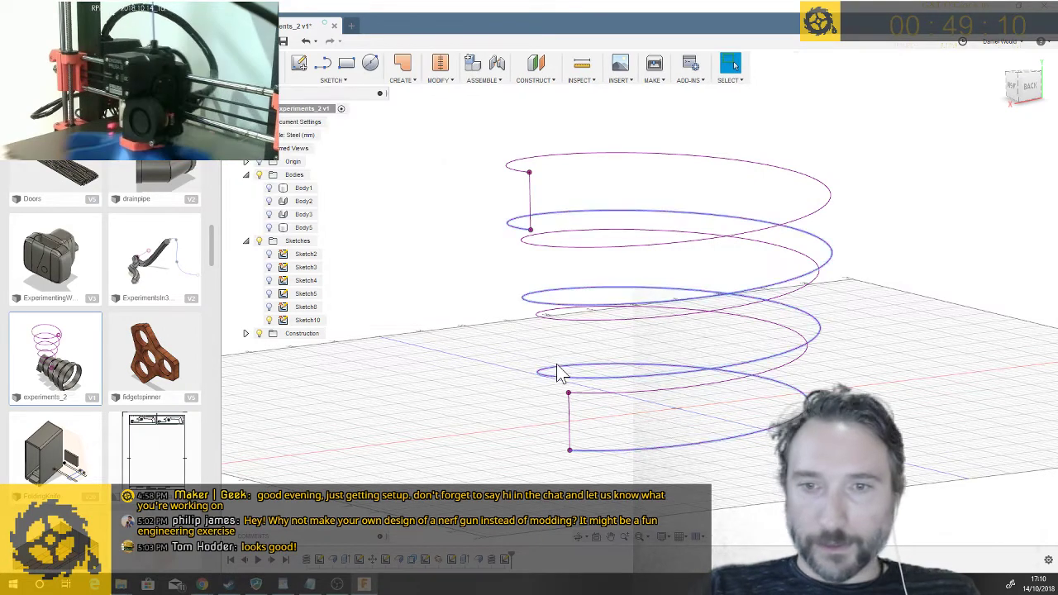
{"action": "left_click", "coordinate": [656, 453]}
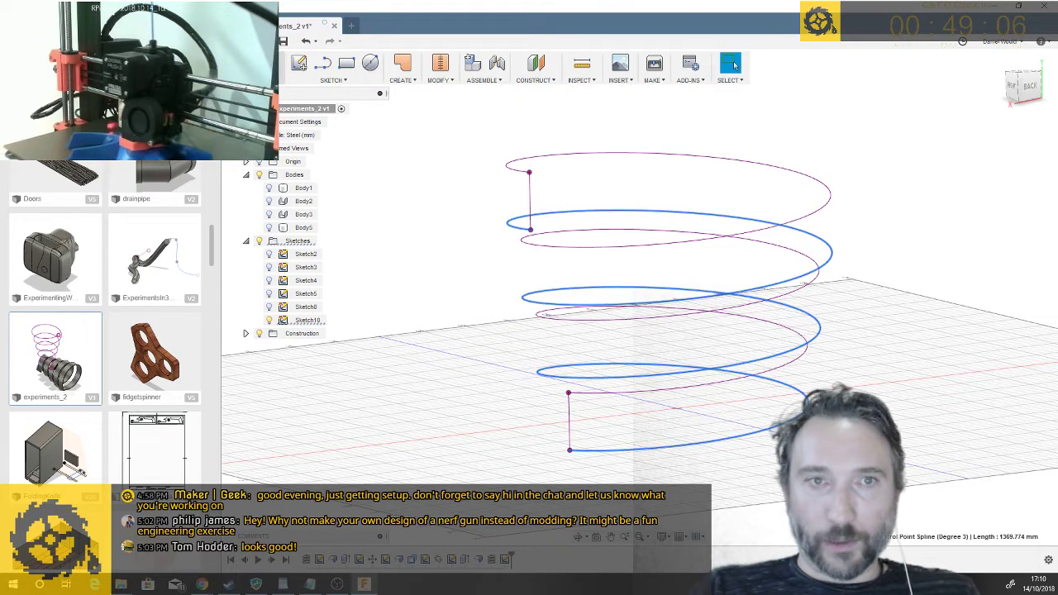
{"action": "left_click", "coordinate": [280, 86]}
{"action": "left_click", "coordinate": [263, 131]}
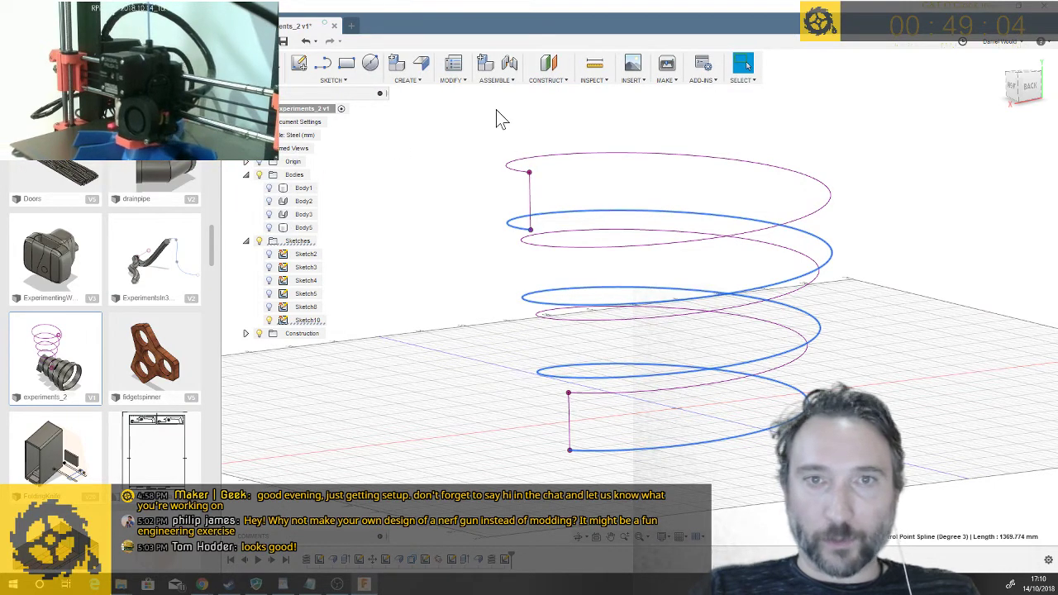
Create a one-sided sheet metal flange 25 mm high from the lower helical spline, with chaining off, as a new body
{"action": "left_click", "coordinate": [409, 80]}
{"action": "left_click", "coordinate": [423, 116]}
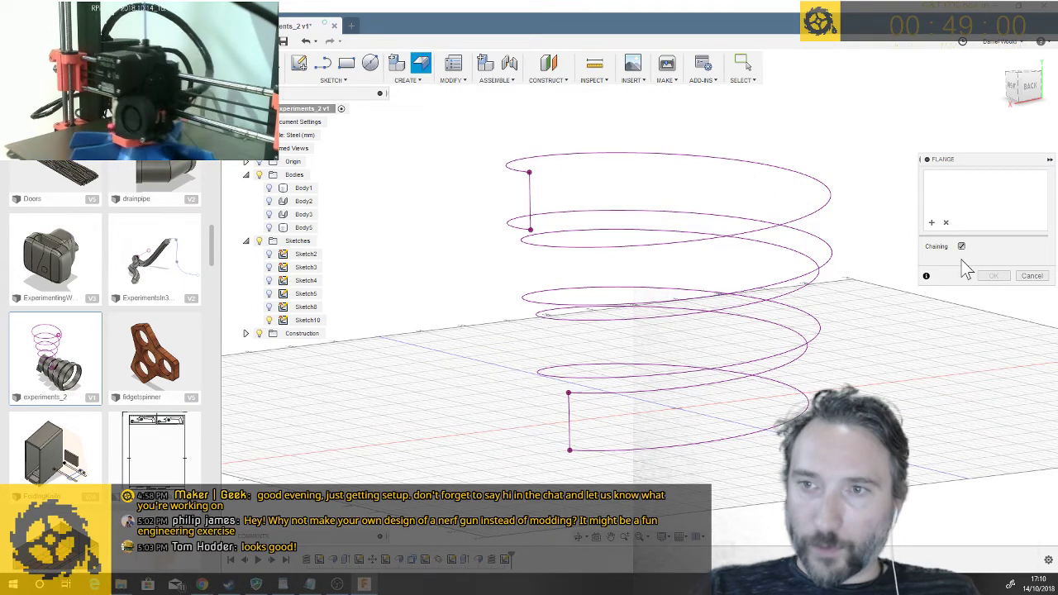
{"action": "left_click", "coordinate": [667, 438]}
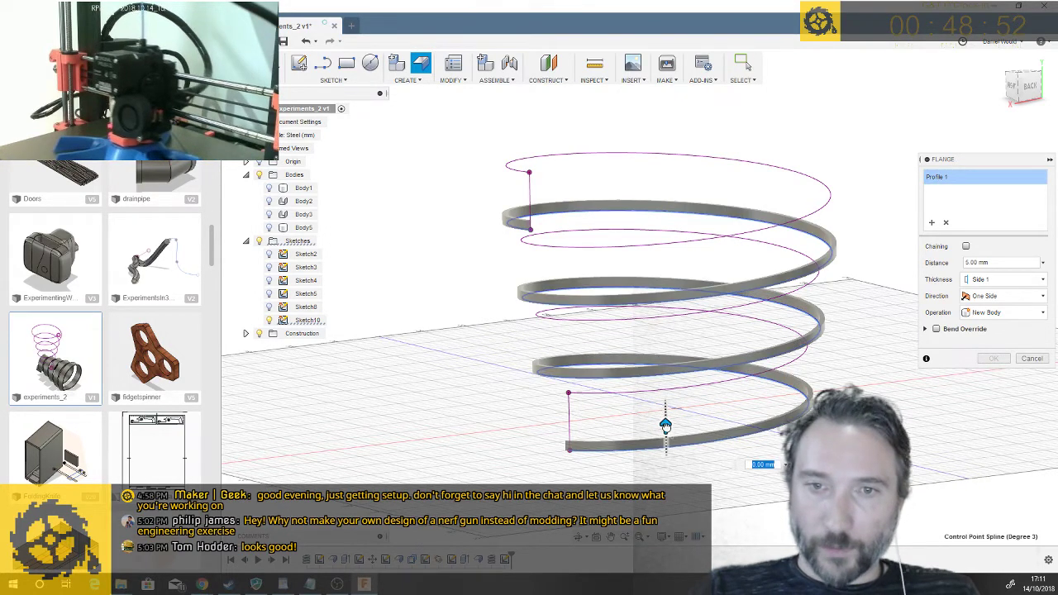
{"action": "left_click_drag", "start_coordinate": [665, 425], "coordinate": [664, 416]}
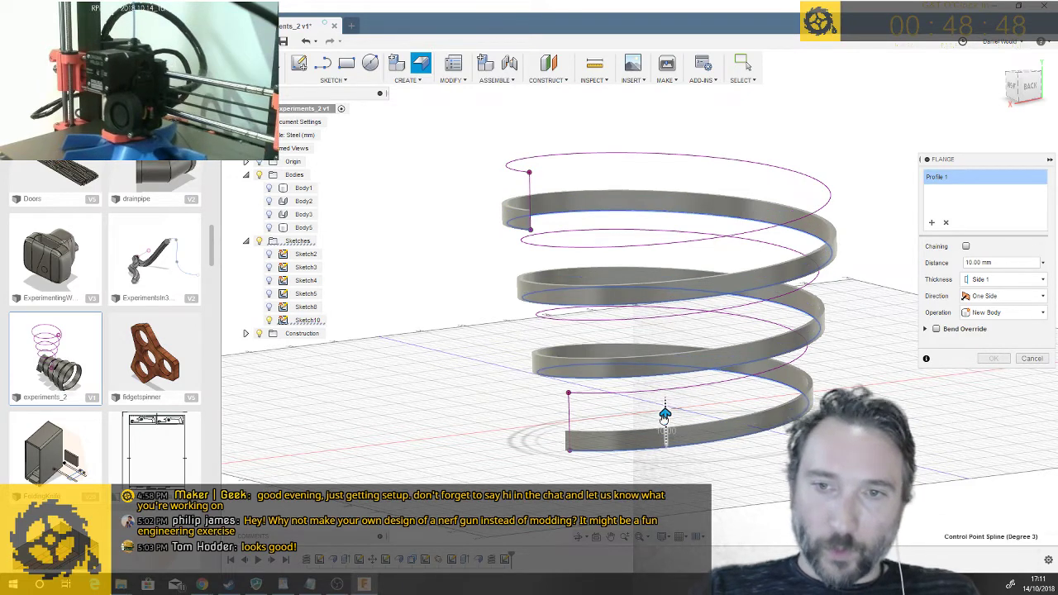
{"action": "left_click_drag", "start_coordinate": [665, 416], "coordinate": [666, 406]}
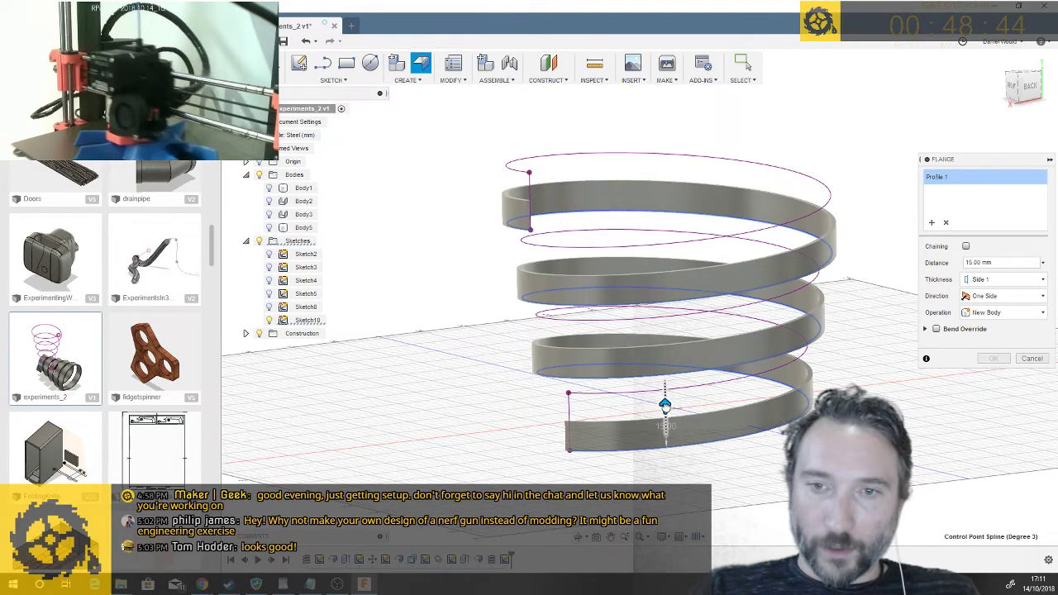
{"action": "left_click_drag", "start_coordinate": [665, 407], "coordinate": [664, 389]}
{"action": "middle_click_drag", "start_coordinate": [664, 387], "coordinate": [719, 294], "text": "shift"}
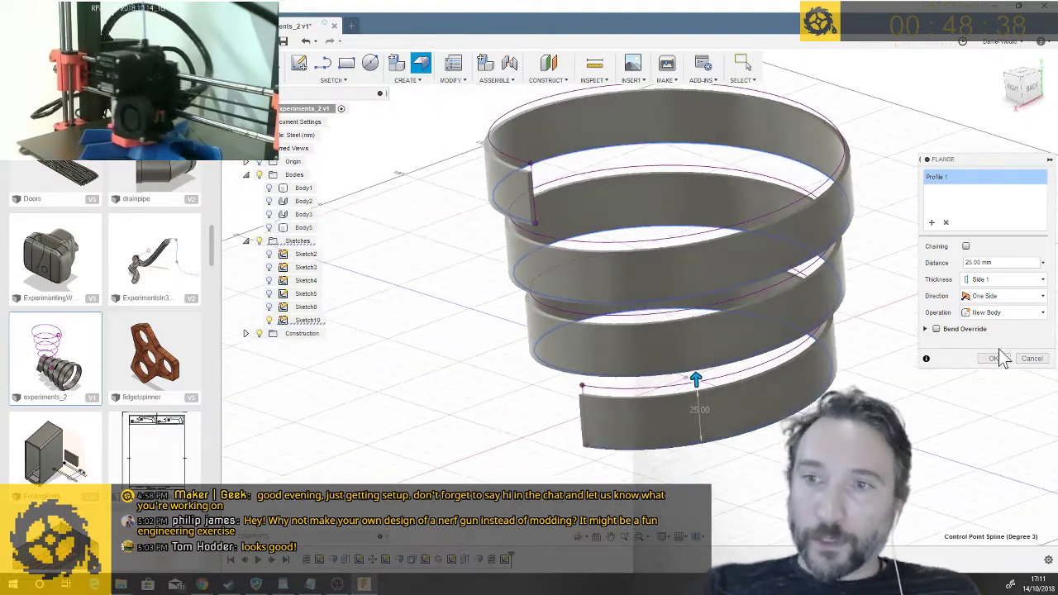
{"action": "left_click", "coordinate": [995, 360]}
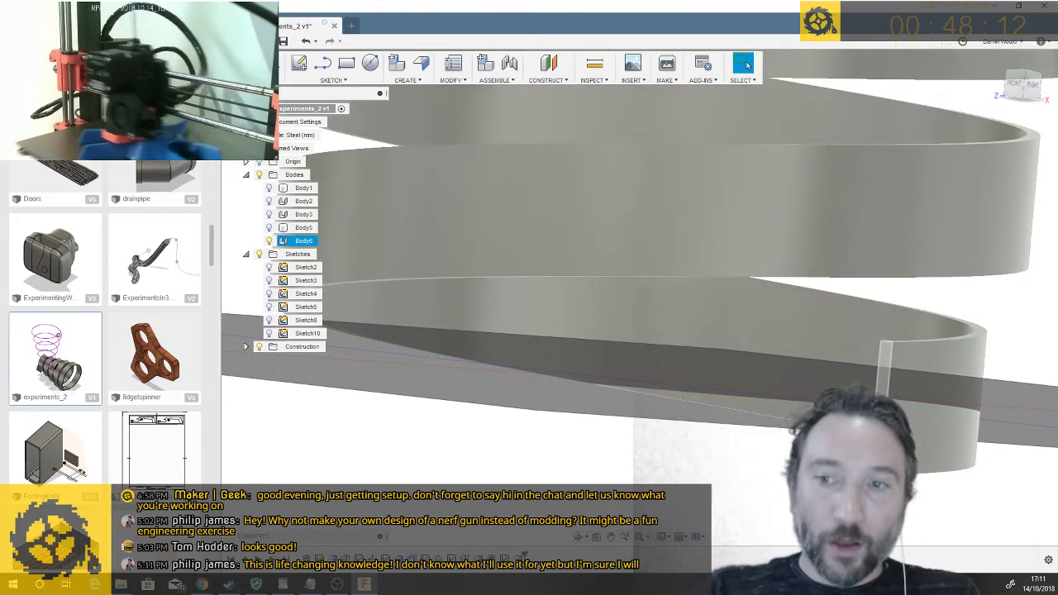
Create a construction plane through the two long edges of the flange's lower end face
{"action": "key", "text": "Escape"}
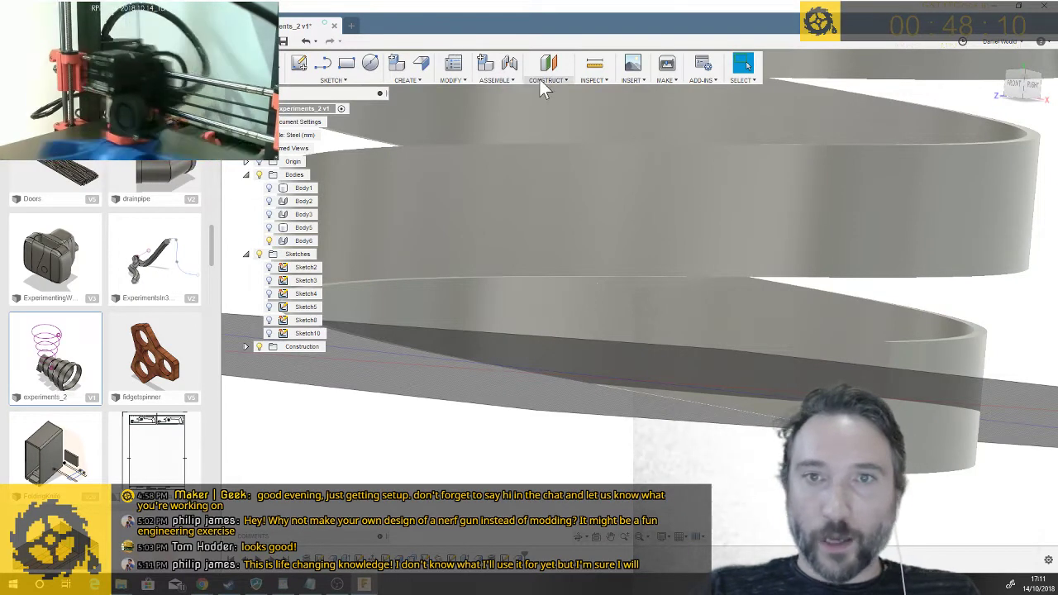
{"action": "left_click", "coordinate": [567, 81]}
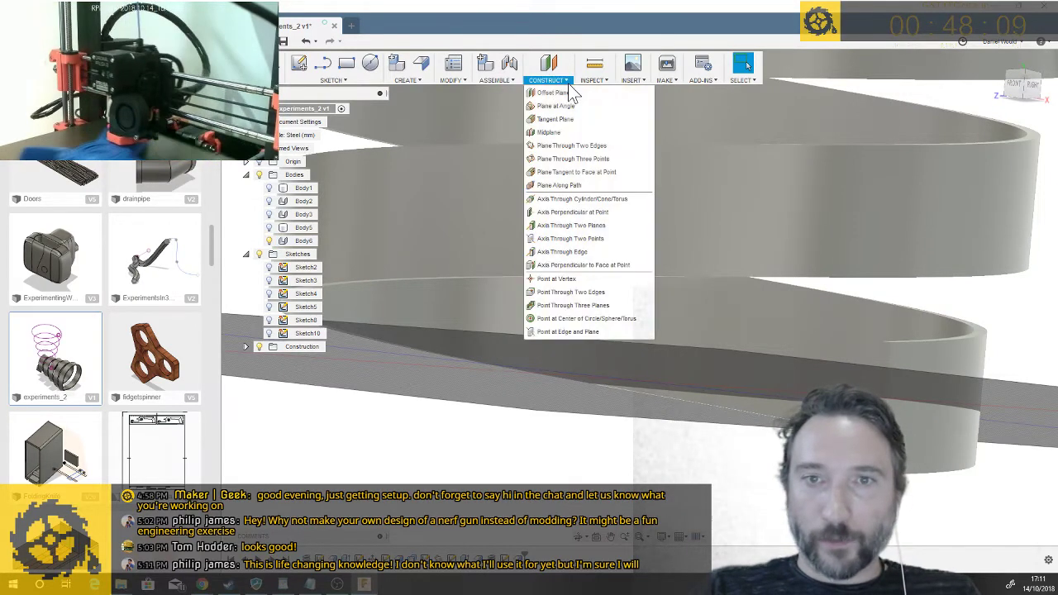
{"action": "left_click", "coordinate": [565, 145]}
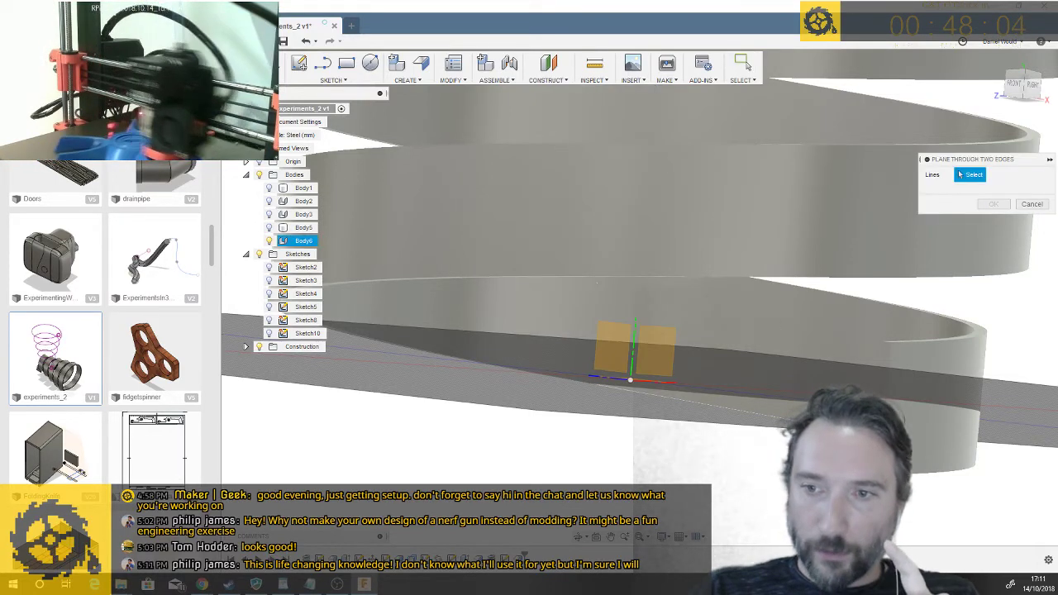
{"action": "left_click", "coordinate": [886, 367]}
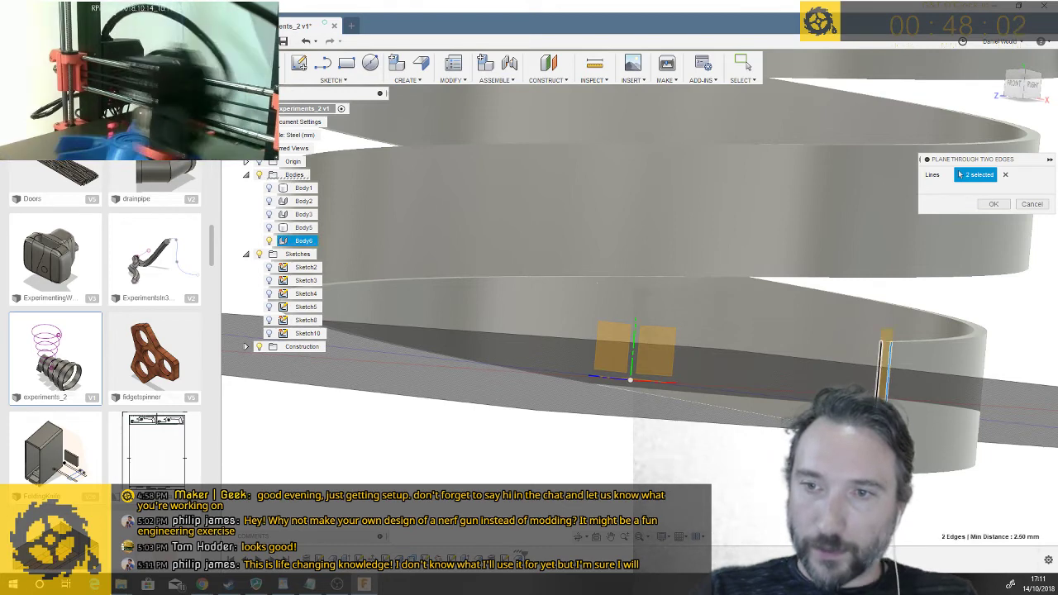
{"action": "left_click", "coordinate": [993, 204]}
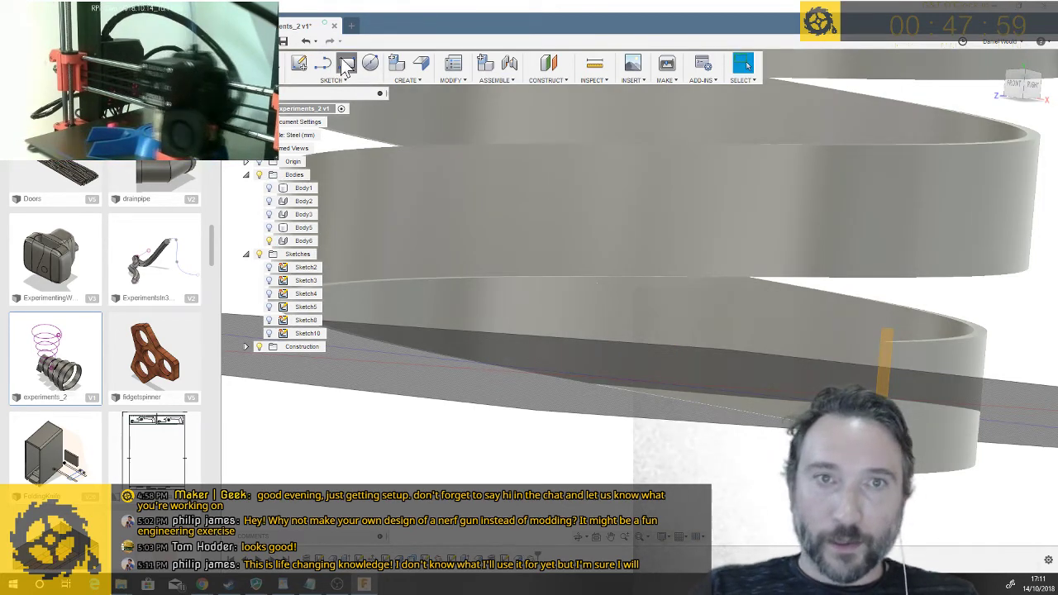
{"action": "left_click", "coordinate": [347, 63]}
{"action": "left_click", "coordinate": [819, 387]}
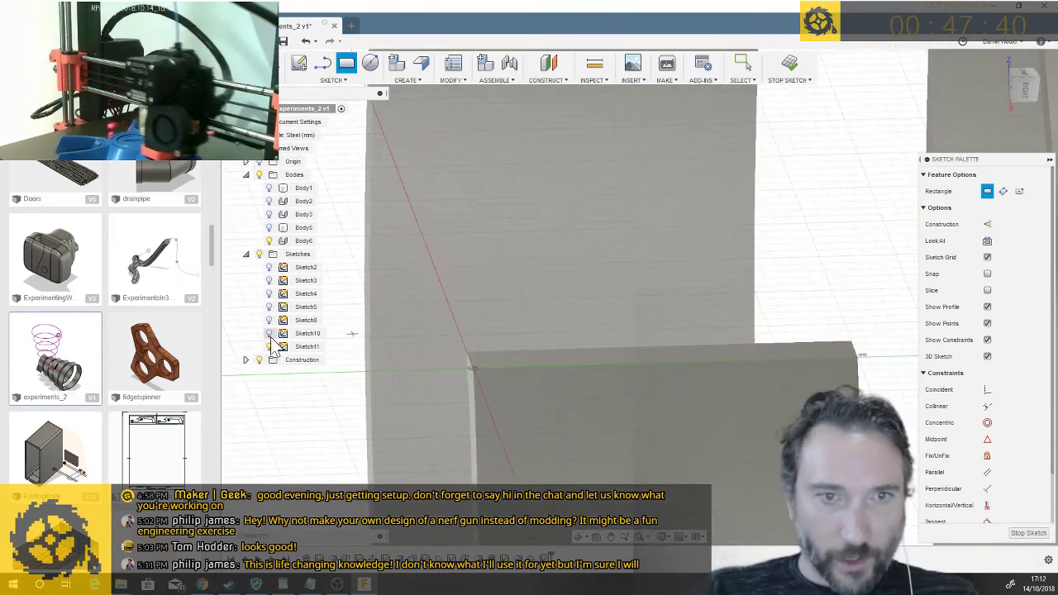
{"action": "left_click", "coordinate": [245, 360]}
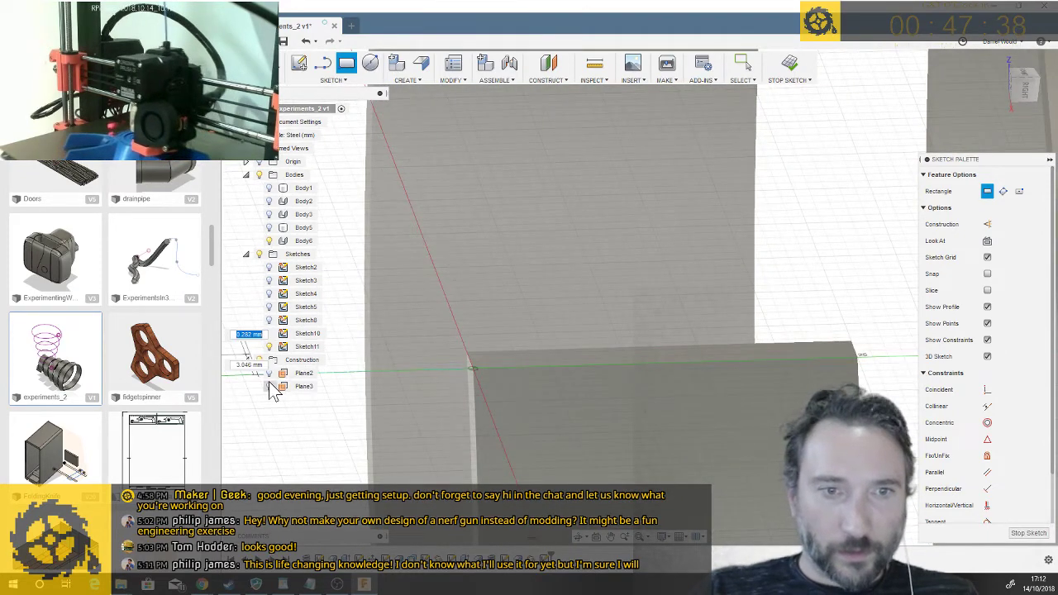
{"action": "left_click", "coordinate": [273, 386]}
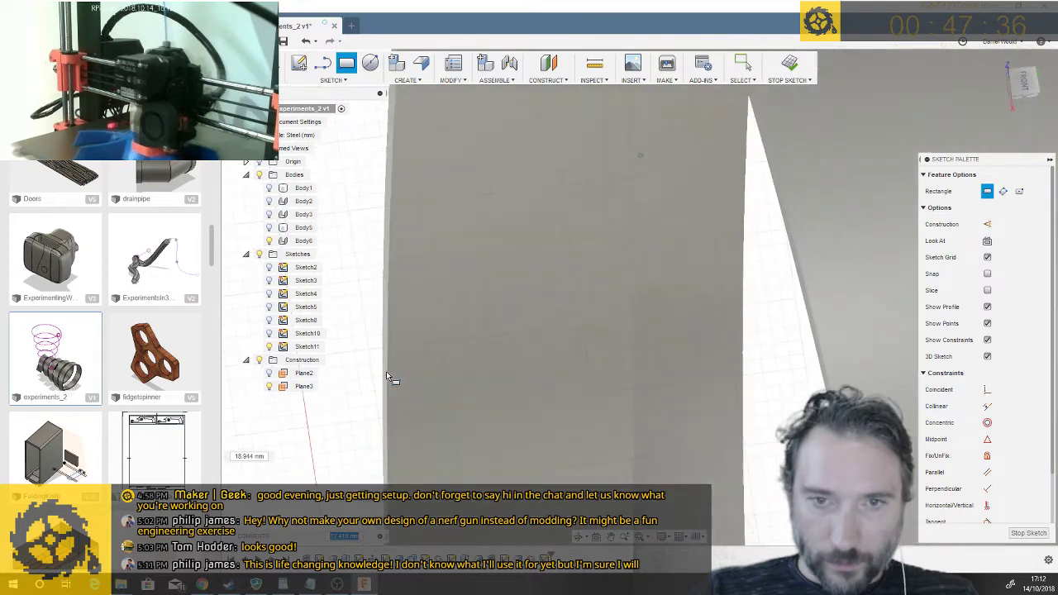
{"action": "left_click", "coordinate": [1038, 532]}
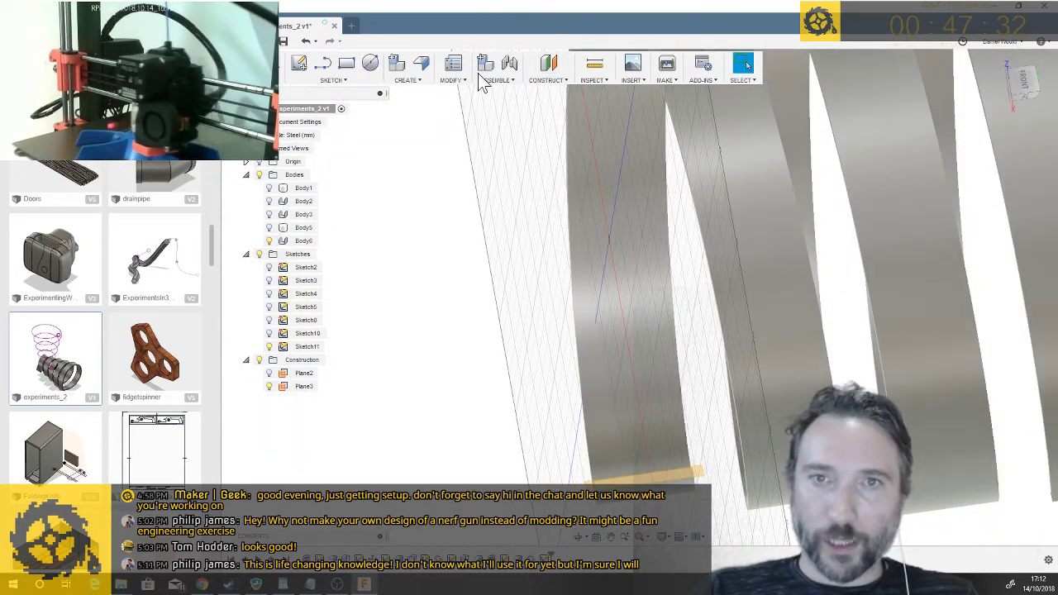
Sketch a rectangle on Plane3 from corner to corner of the flange's lower end face, 2.5 mm by 25 mm
{"action": "left_click", "coordinate": [347, 66]}
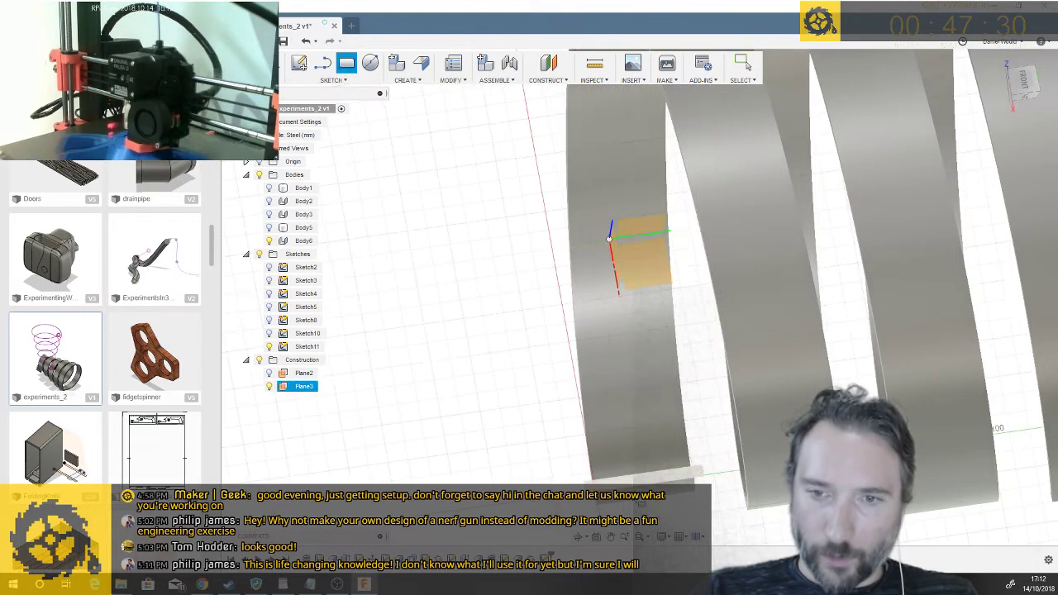
{"action": "left_click", "coordinate": [638, 248]}
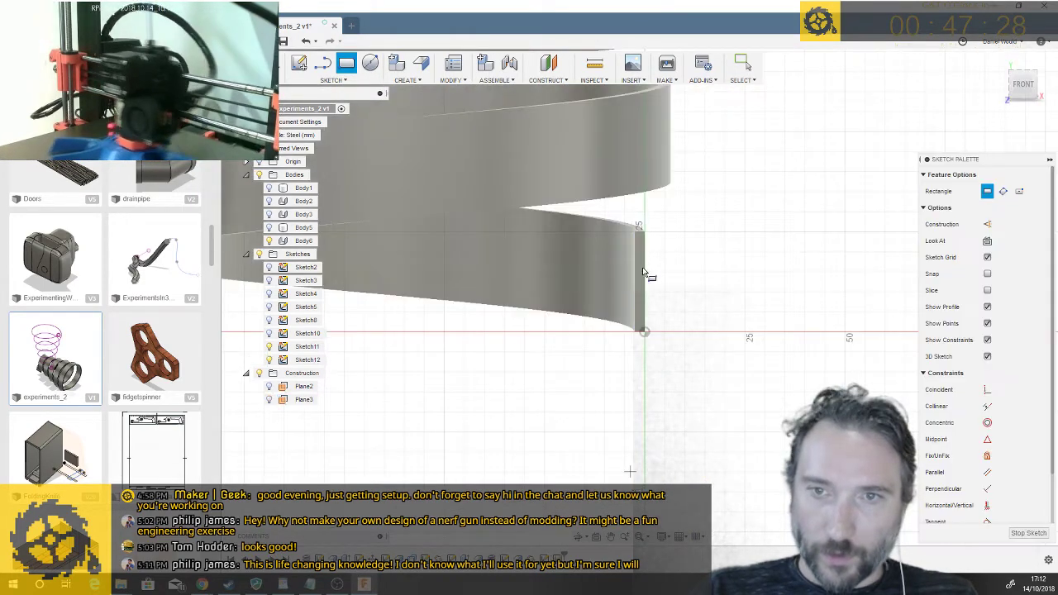
{"action": "scroll", "coordinate": [645, 273], "scroll_direction": "up", "scroll_amount": 4}
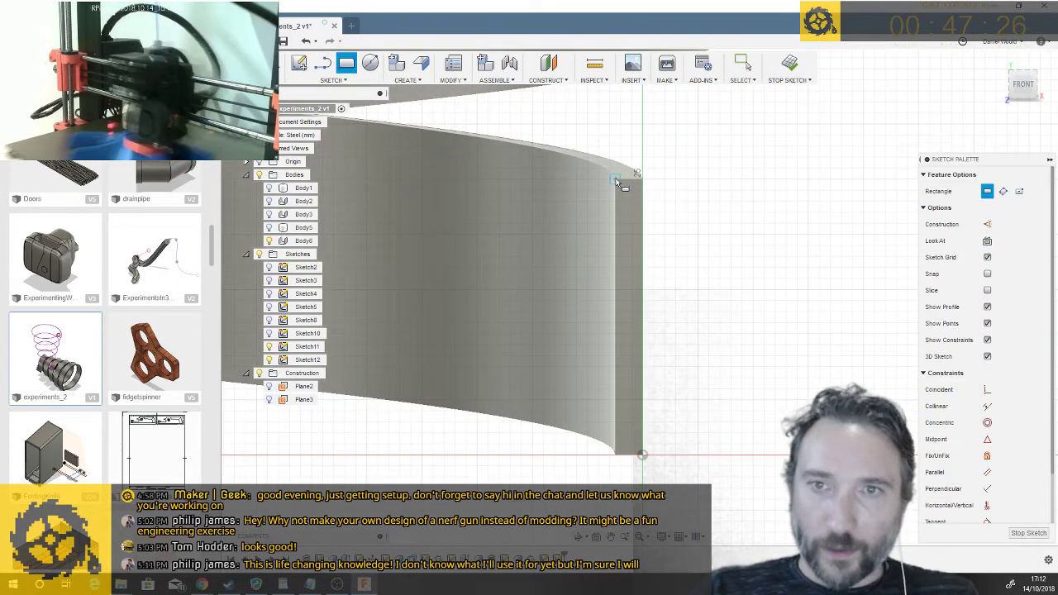
{"action": "left_click", "coordinate": [616, 178]}
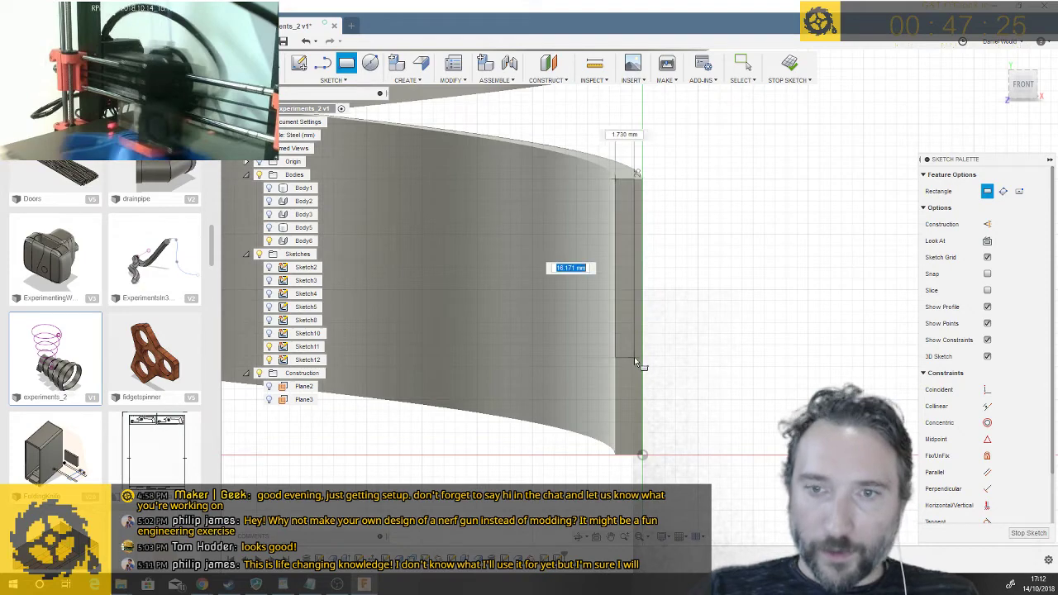
{"action": "left_click", "coordinate": [643, 454]}
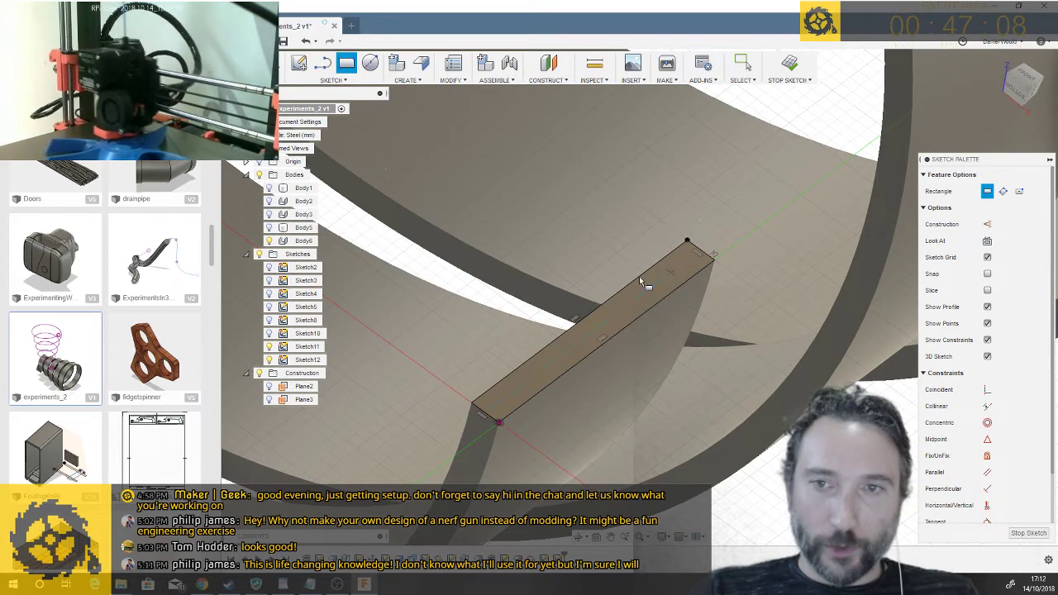
Extrude the end-face rectangle by -5 mm with the Join operation to add a flat tab to the coil
{"action": "left_click", "coordinate": [405, 80]}
{"action": "left_click", "coordinate": [416, 122]}
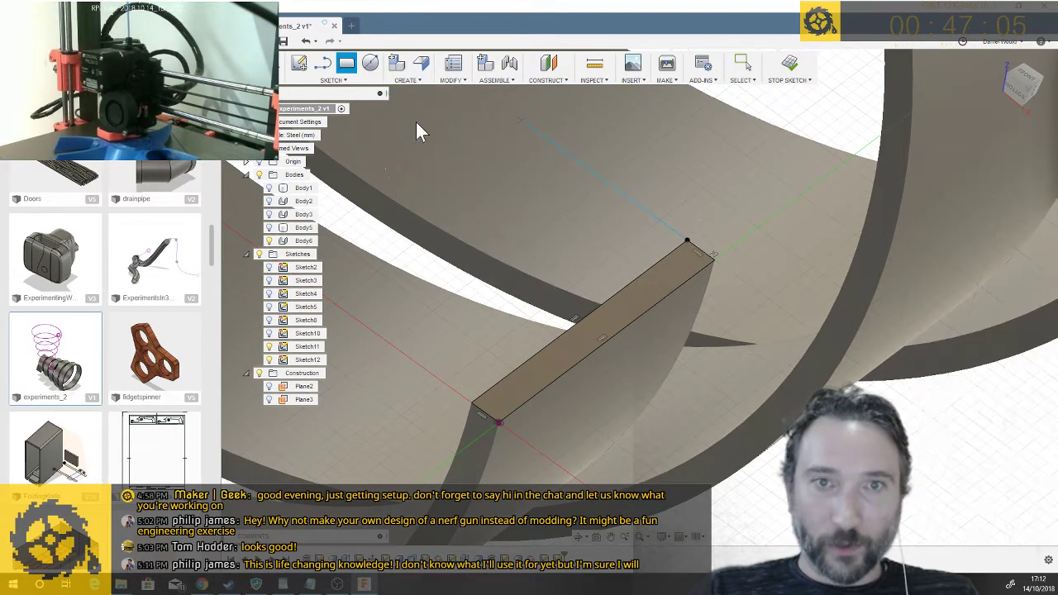
{"action": "left_click", "coordinate": [622, 324]}
{"action": "middle_click_drag", "start_coordinate": [606, 324], "coordinate": [590, 348], "text": "shift"}
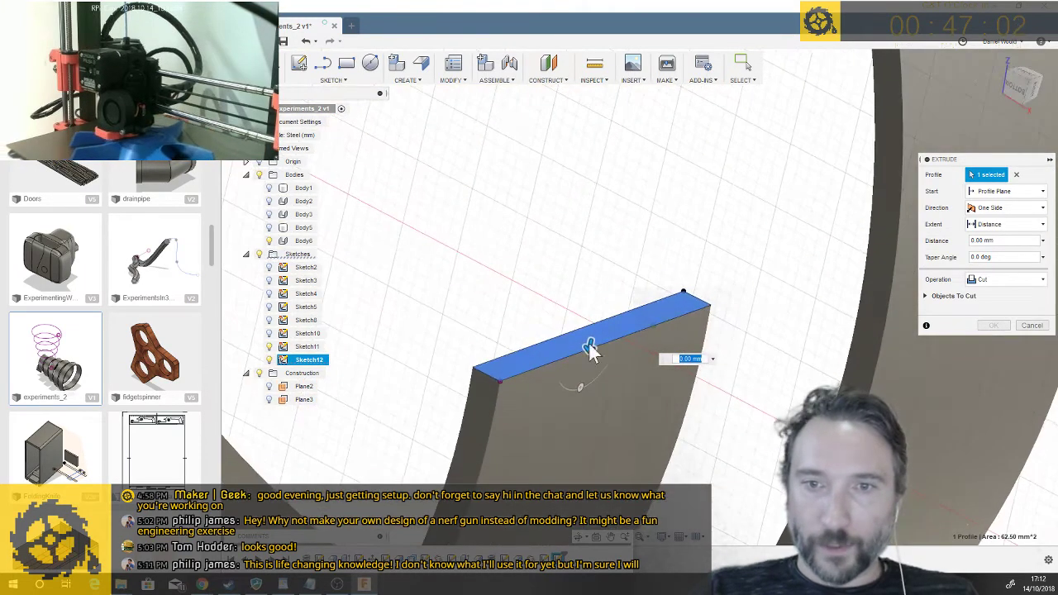
{"action": "left_click_drag", "start_coordinate": [589, 345], "coordinate": [589, 329]}
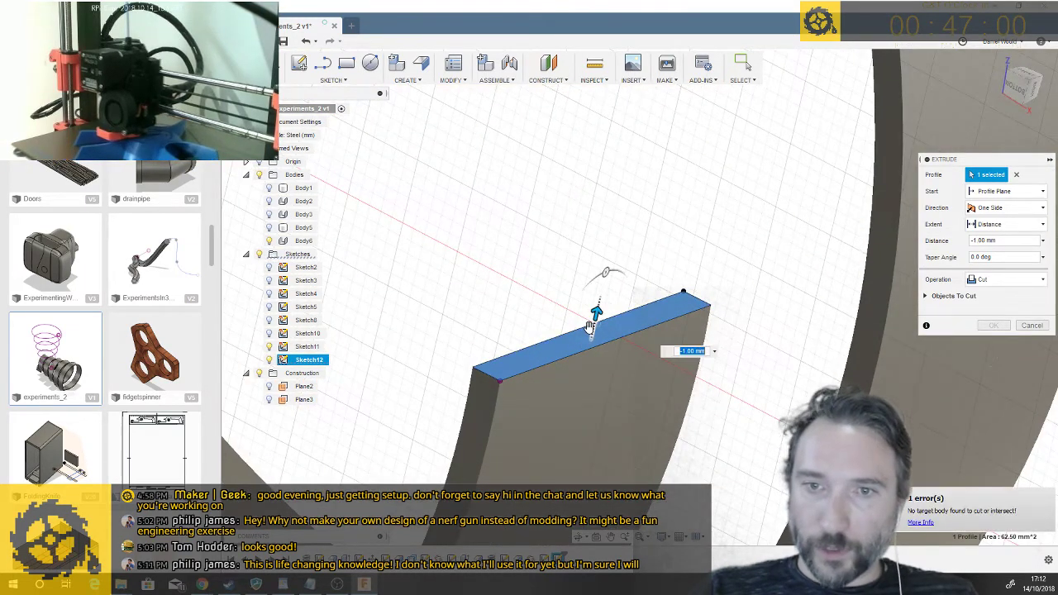
{"action": "left_click", "coordinate": [1003, 280]}
{"action": "left_click", "coordinate": [1000, 304]}
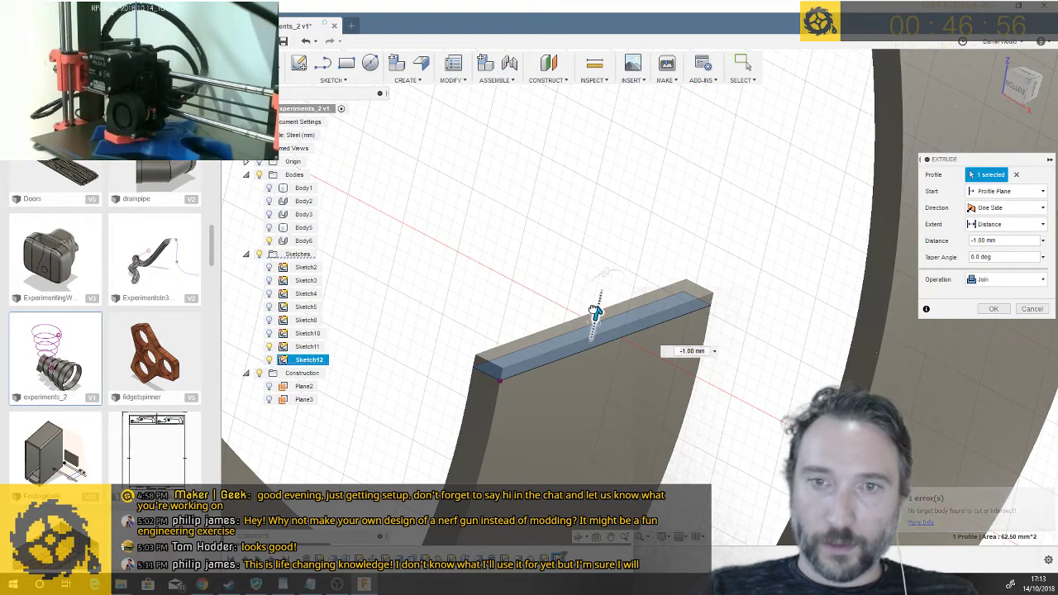
{"action": "left_click_drag", "start_coordinate": [595, 311], "coordinate": [608, 263]}
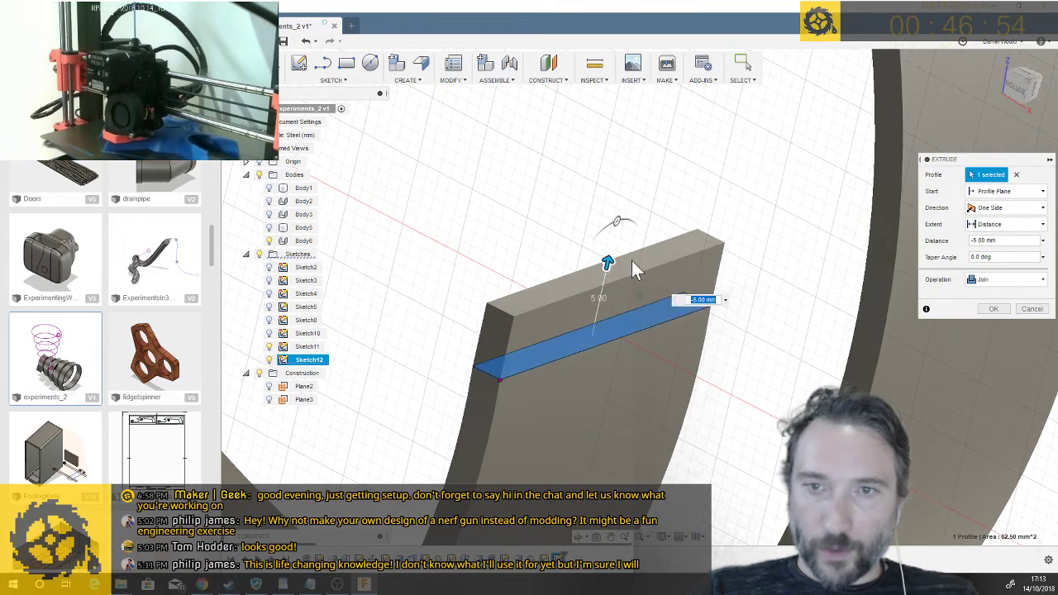
{"action": "scroll", "coordinate": [631, 261], "scroll_direction": "down", "scroll_amount": 2}
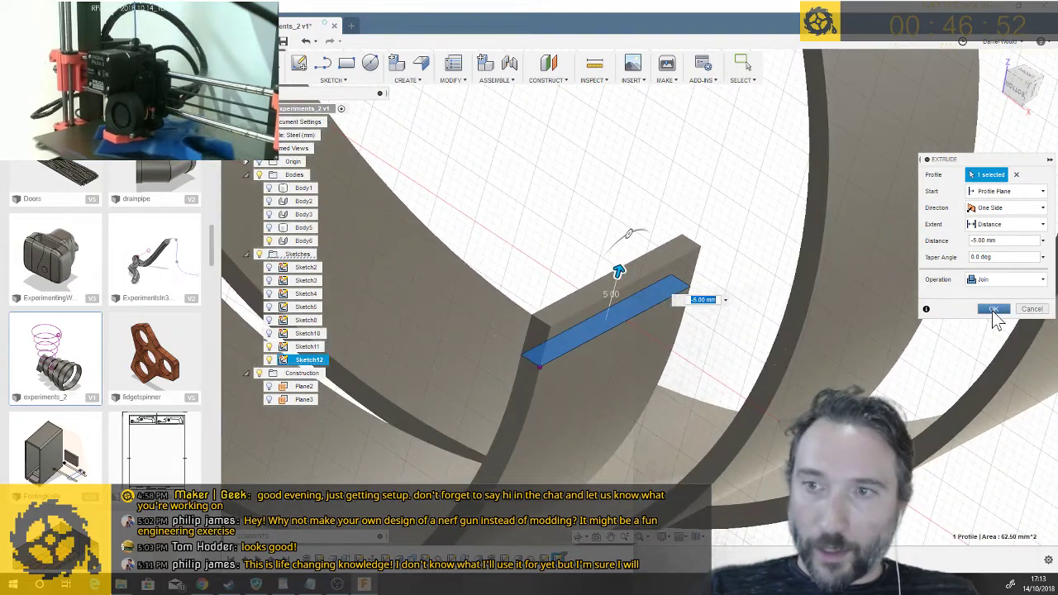
{"action": "left_click", "coordinate": [994, 310]}
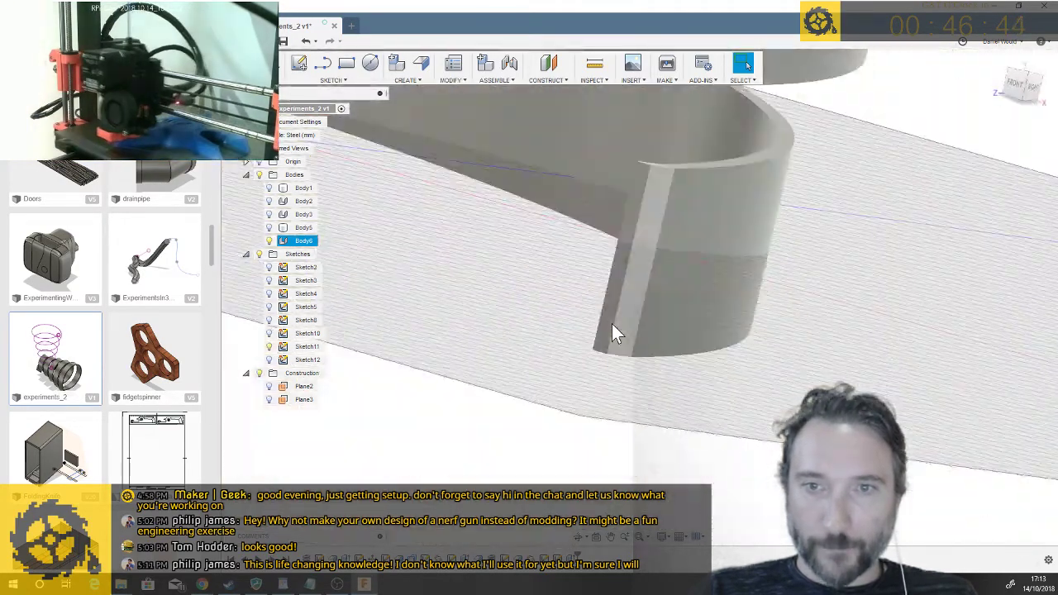
Try to unfold the coil's helical bend with the flat end tab's face as the stationary entity
{"action": "scroll", "coordinate": [612, 324], "scroll_direction": "down", "scroll_amount": 3}
{"action": "scroll", "coordinate": [700, 253], "scroll_direction": "up", "scroll_amount": 3}
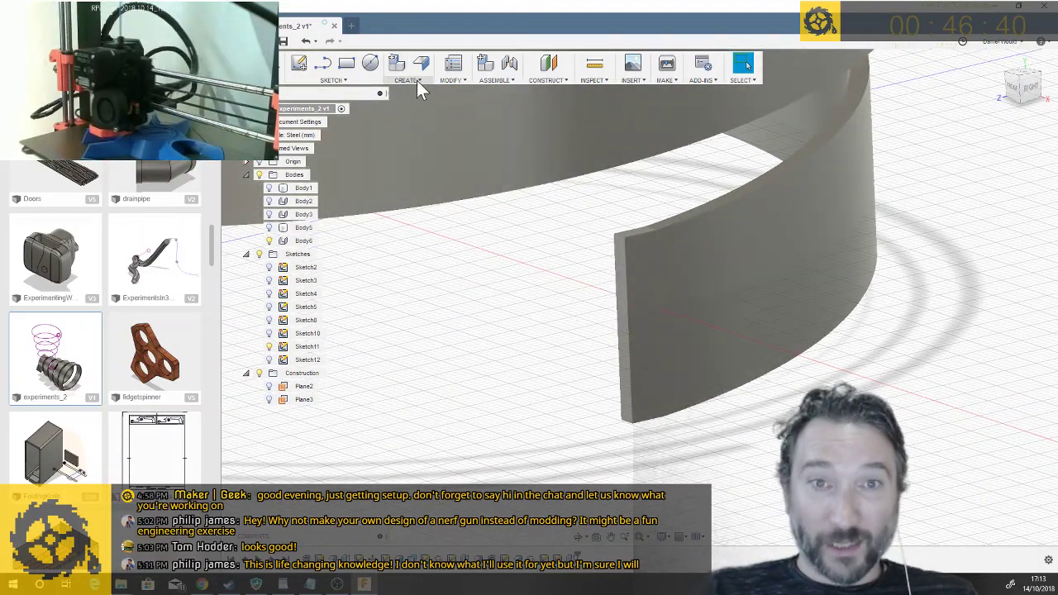
{"action": "left_click", "coordinate": [418, 82]}
{"action": "left_click", "coordinate": [463, 83]}
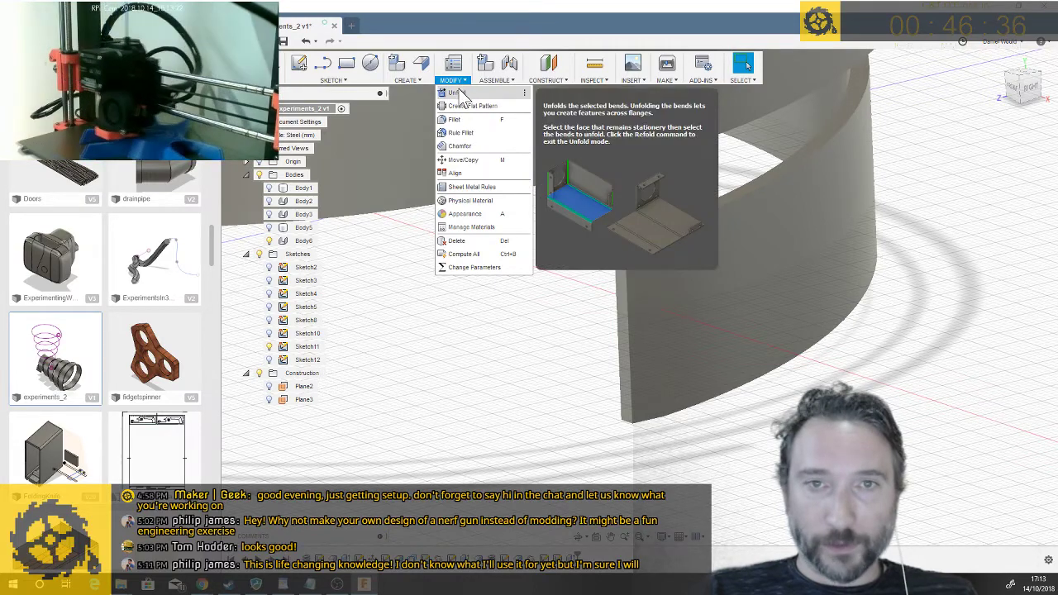
{"action": "left_click", "coordinate": [458, 93]}
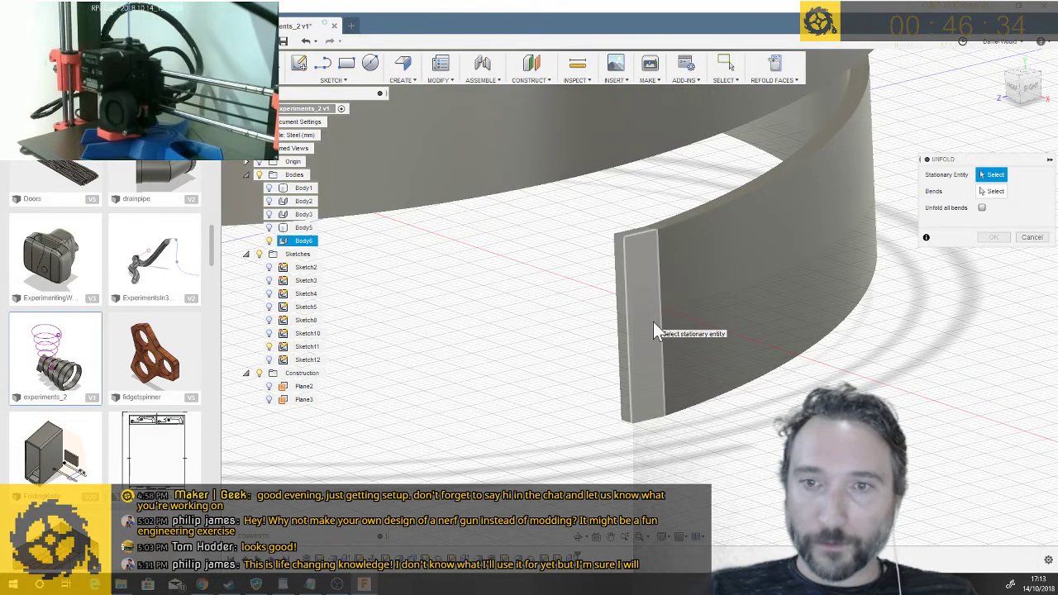
{"action": "left_click", "coordinate": [654, 327]}
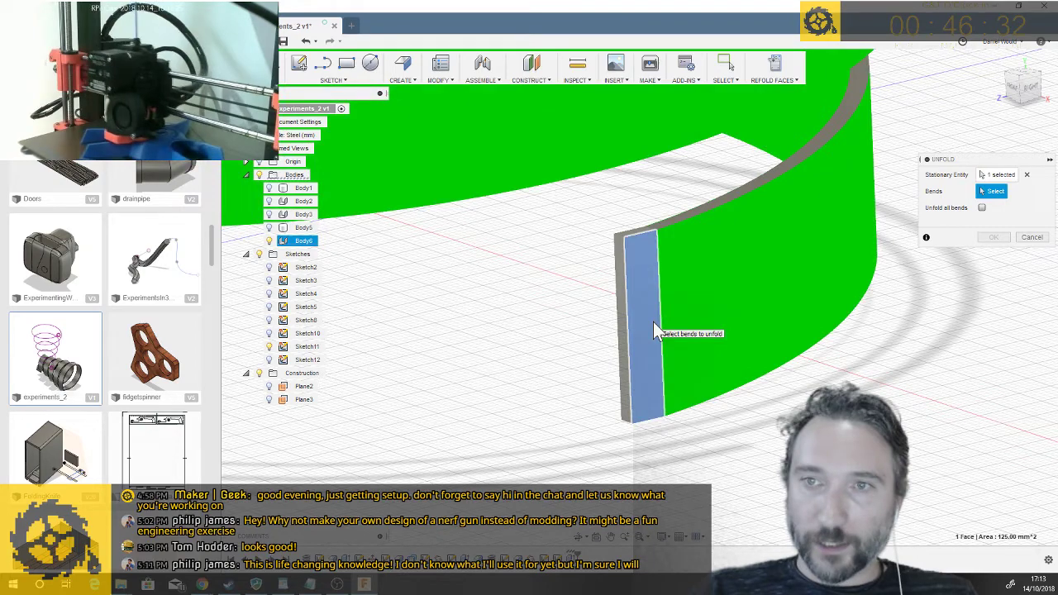
{"action": "scroll", "coordinate": [654, 329], "scroll_direction": "down", "scroll_amount": 5}
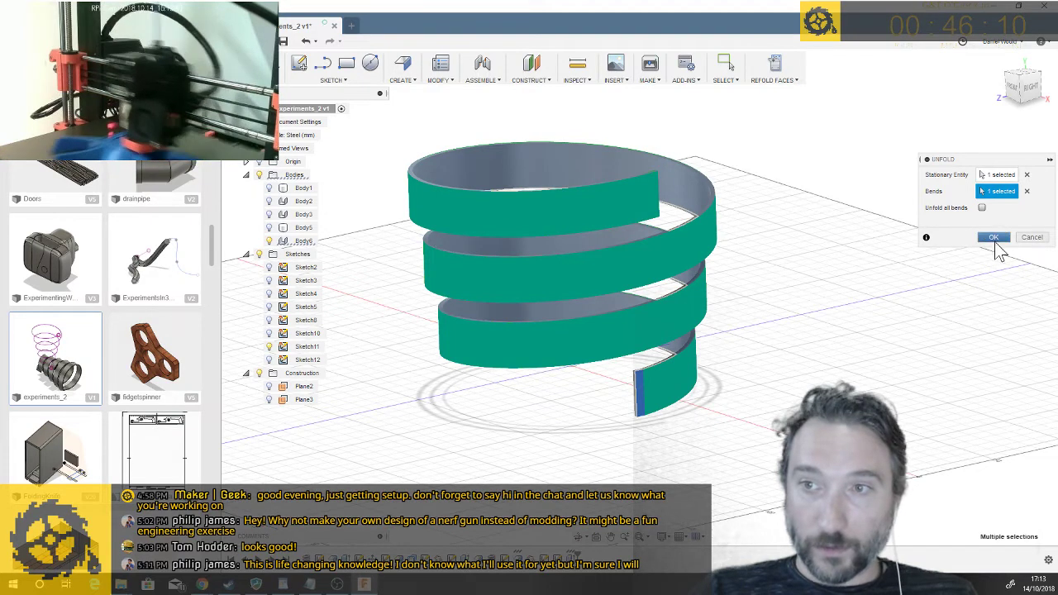
{"action": "left_click", "coordinate": [994, 238]}
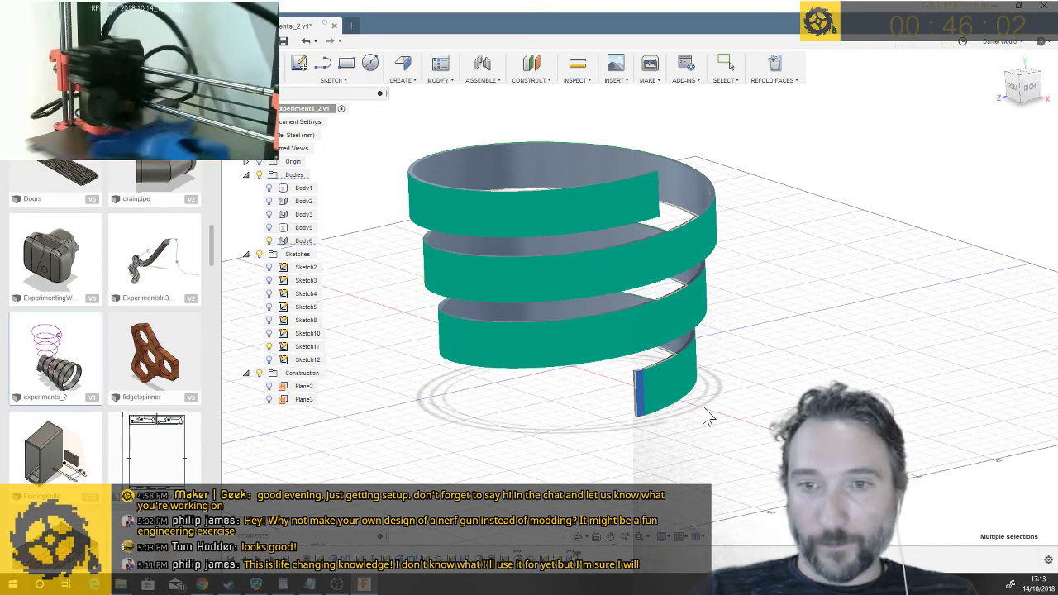
{"action": "key", "text": "Escape"}
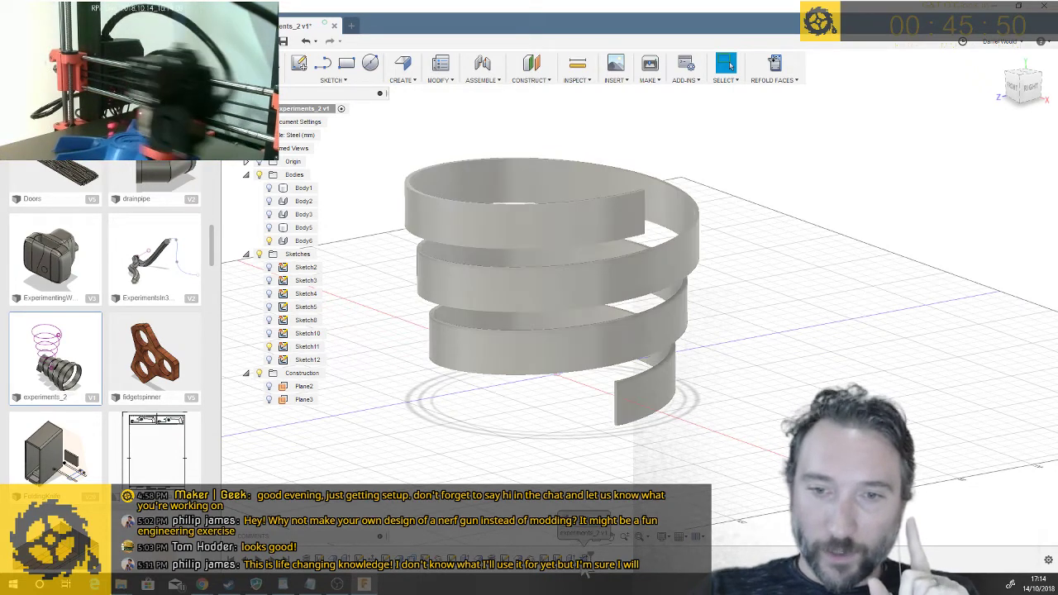
{"action": "middle_click_drag", "start_coordinate": [668, 382], "coordinate": [739, 230], "text": "shift"}
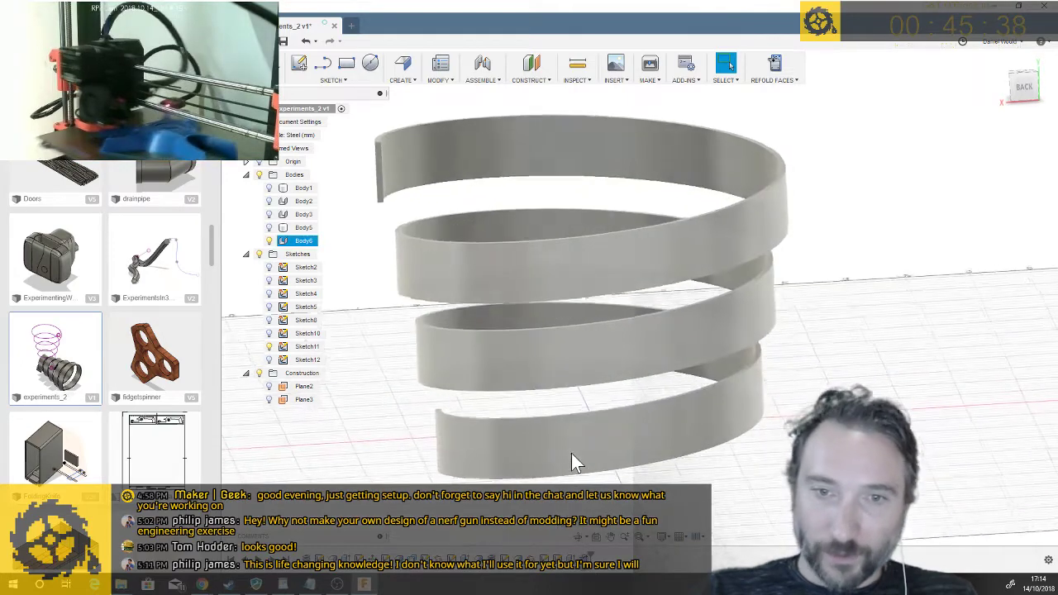
{"action": "left_click", "coordinate": [343, 82]}
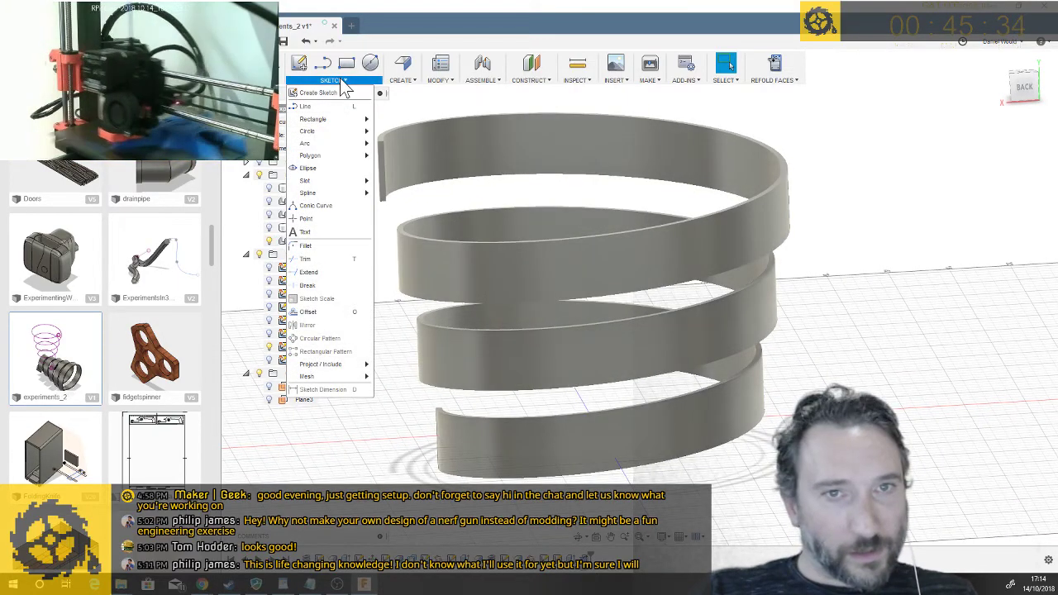
{"action": "left_click", "coordinate": [318, 231]}
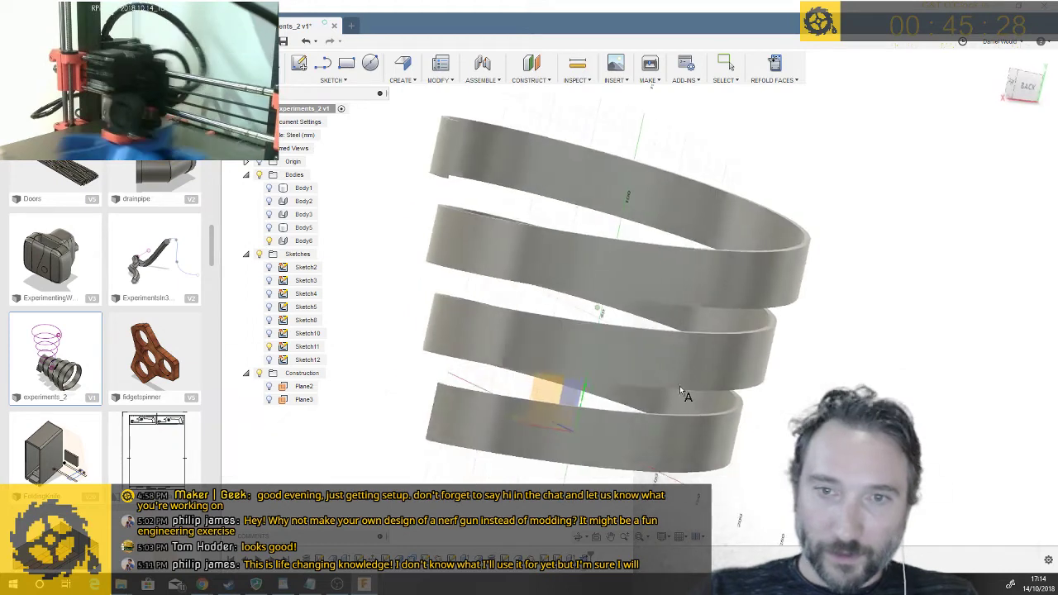
{"action": "middle_click_drag", "start_coordinate": [680, 387], "coordinate": [650, 471], "text": "shift"}
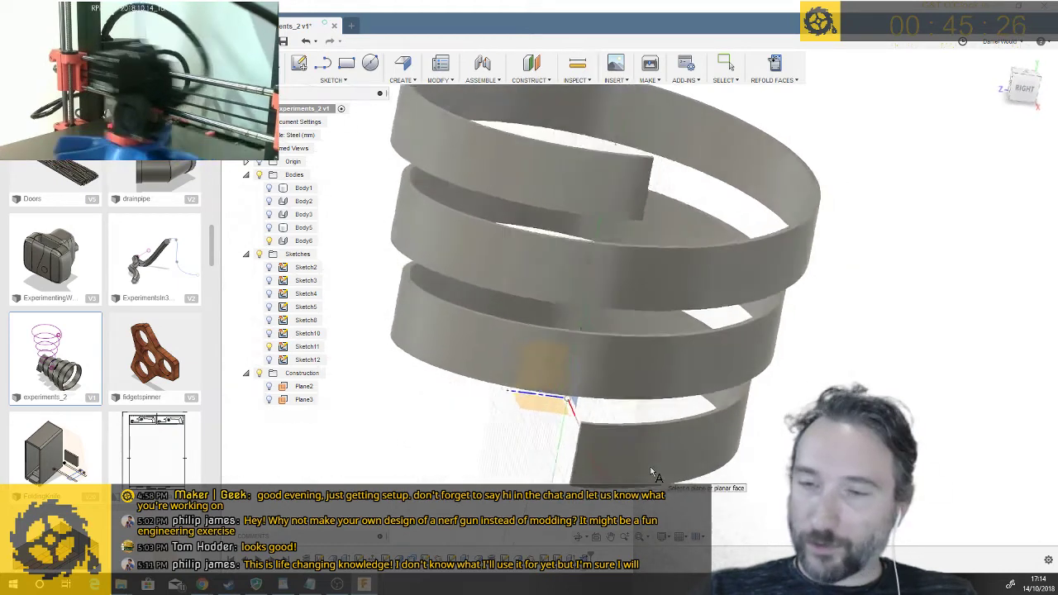
{"action": "key", "text": "Escape"}
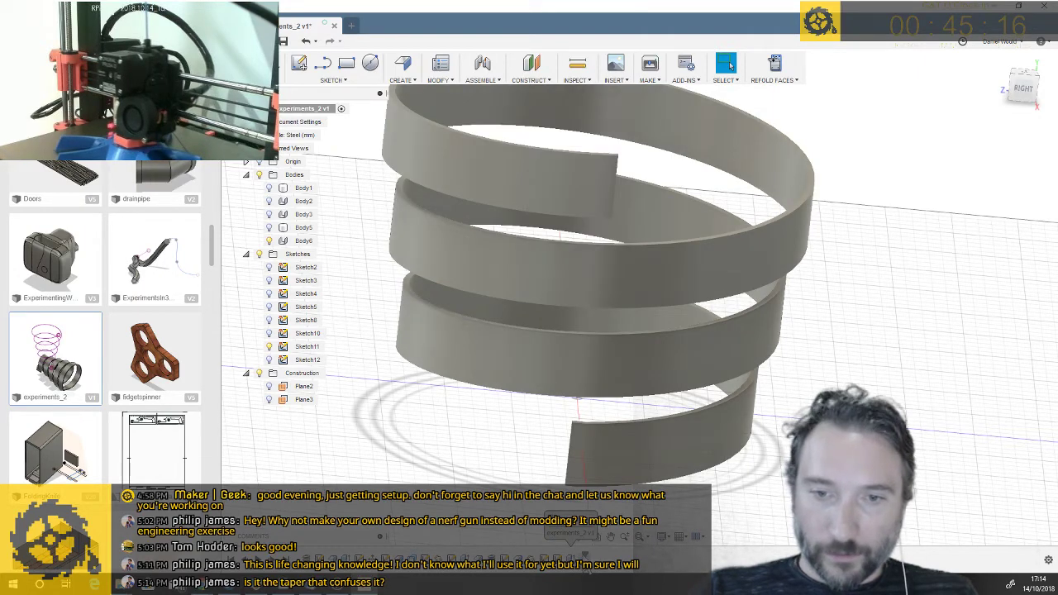
Take the timeline back to before the last unfold feature
{"action": "left_click_drag", "start_coordinate": [585, 560], "coordinate": [577, 560]}
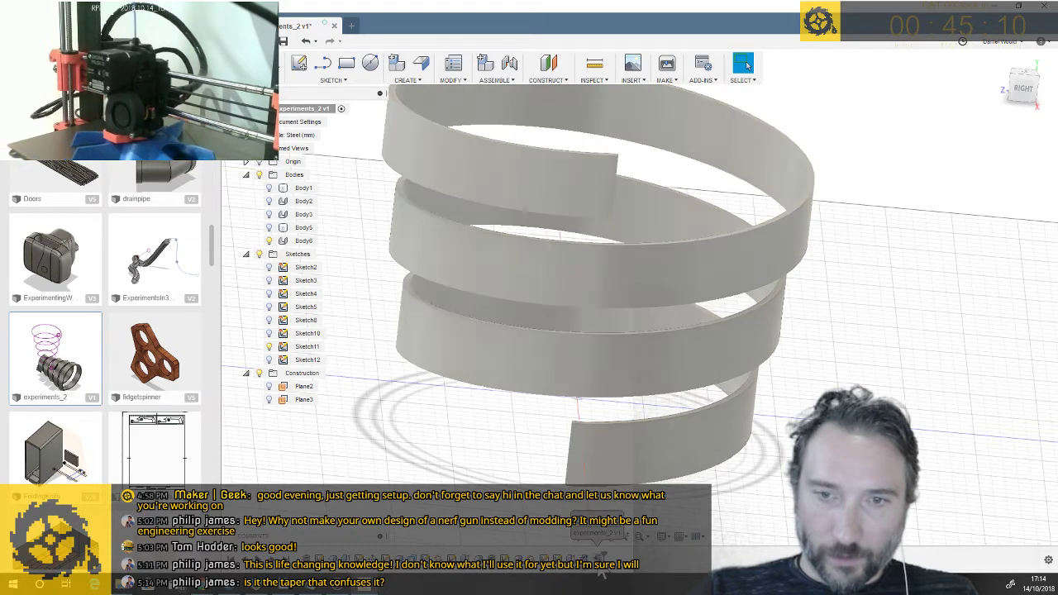
{"action": "left_click", "coordinate": [601, 572]}
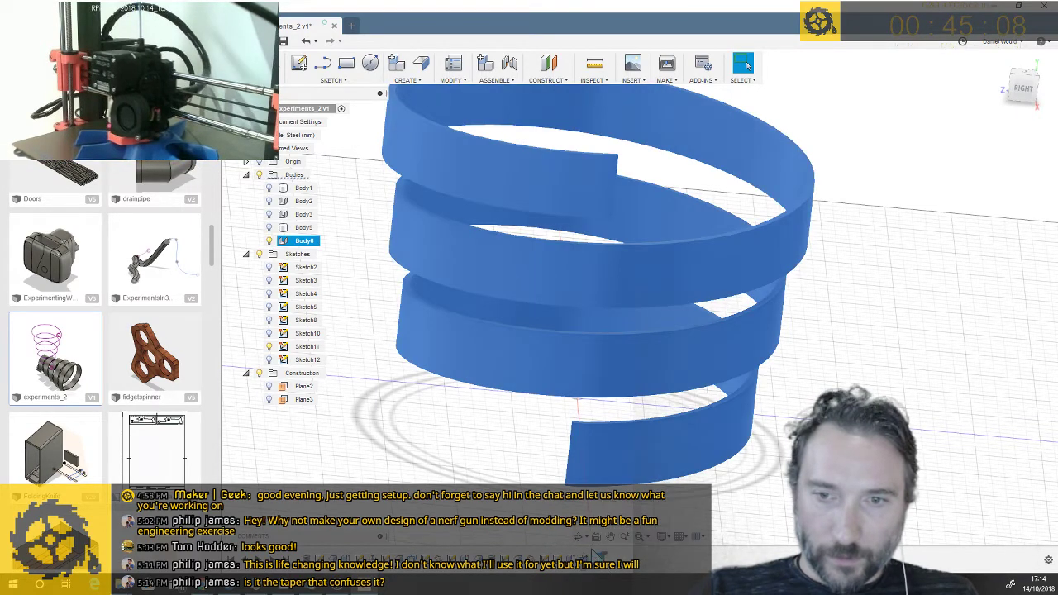
{"action": "left_click", "coordinate": [549, 528]}
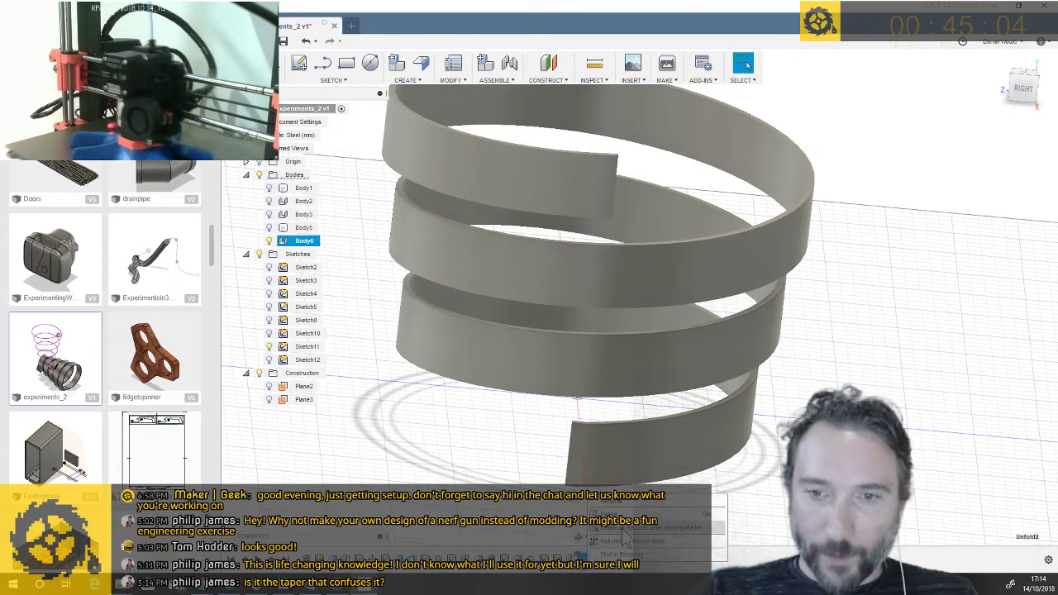
{"action": "left_click", "coordinate": [622, 527]}
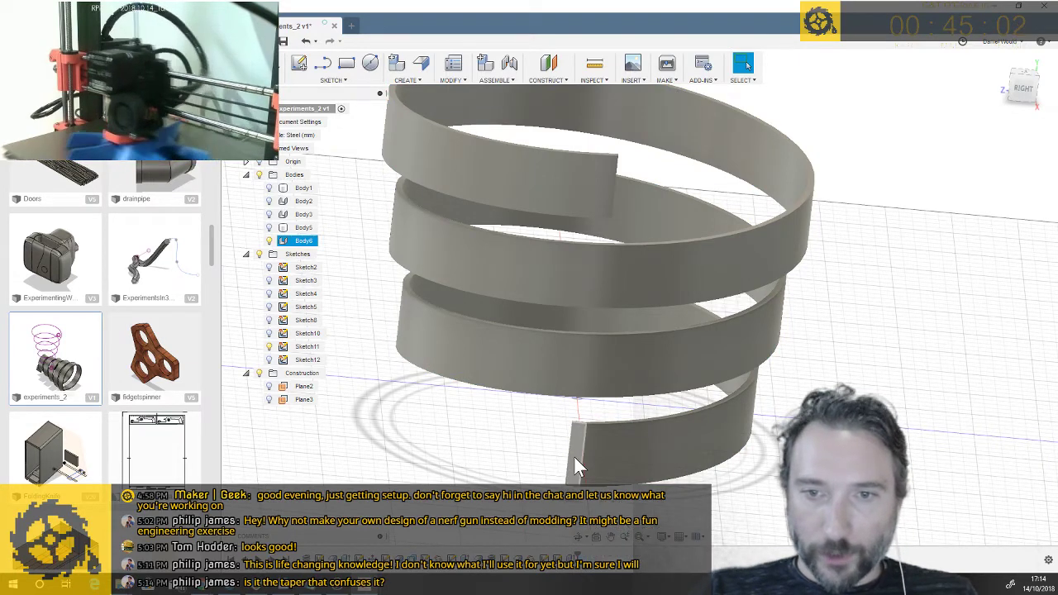
Create a construction plane through the two long edges of the flange's upper end face
{"action": "middle_click_drag", "start_coordinate": [574, 456], "coordinate": [495, 232], "text": "shift"}
{"action": "scroll", "coordinate": [478, 289], "scroll_direction": "up", "scroll_amount": 5}
{"action": "left_click", "coordinate": [563, 80]}
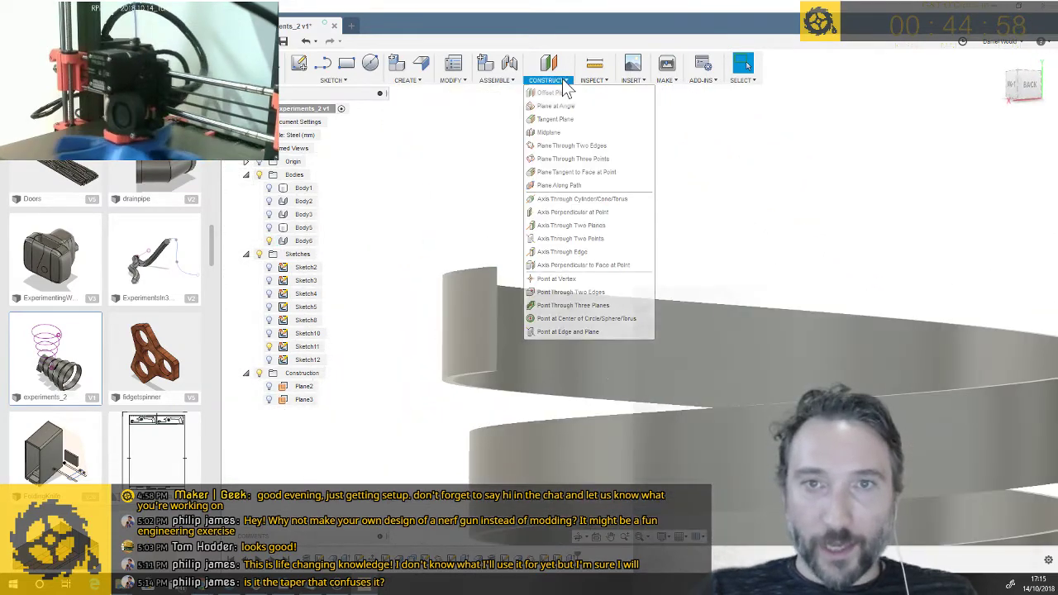
{"action": "left_click", "coordinate": [562, 146]}
{"action": "left_click", "coordinate": [494, 301]}
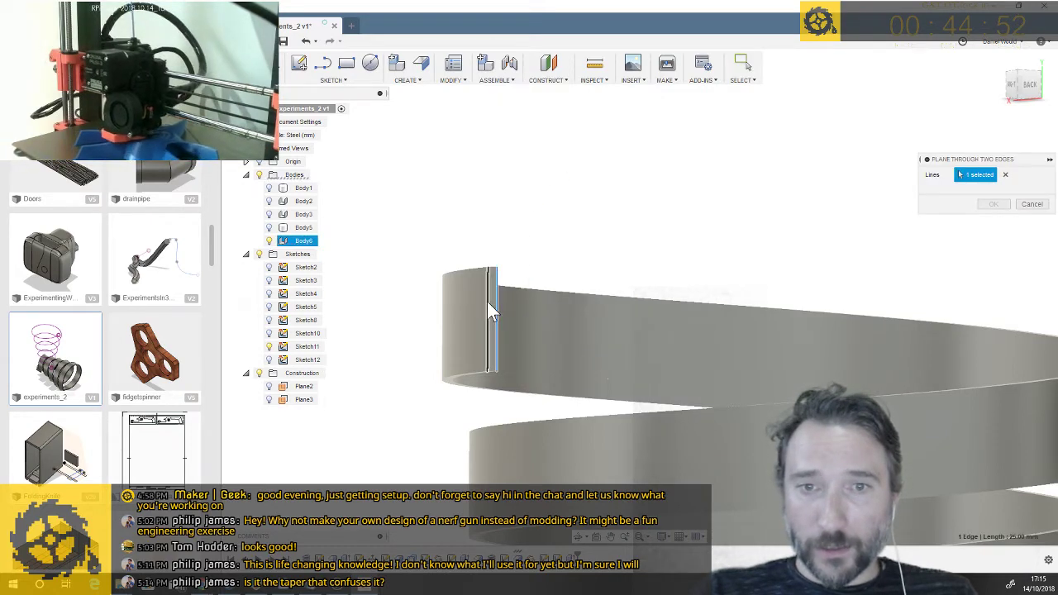
{"action": "left_click", "coordinate": [488, 303]}
{"action": "left_click", "coordinate": [994, 205]}
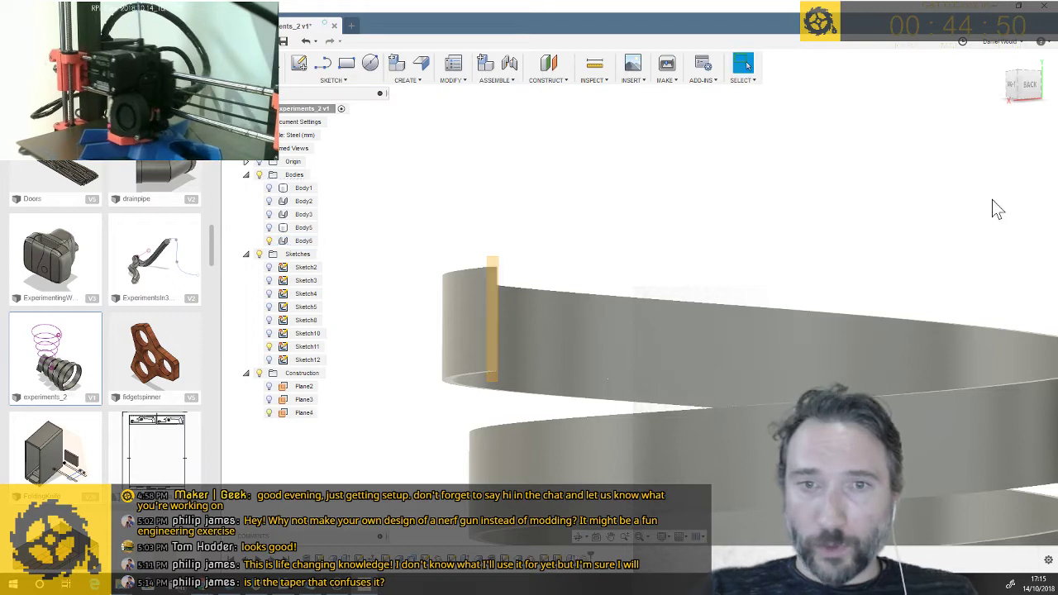
{"action": "left_click", "coordinate": [346, 64]}
{"action": "left_click", "coordinate": [491, 286]}
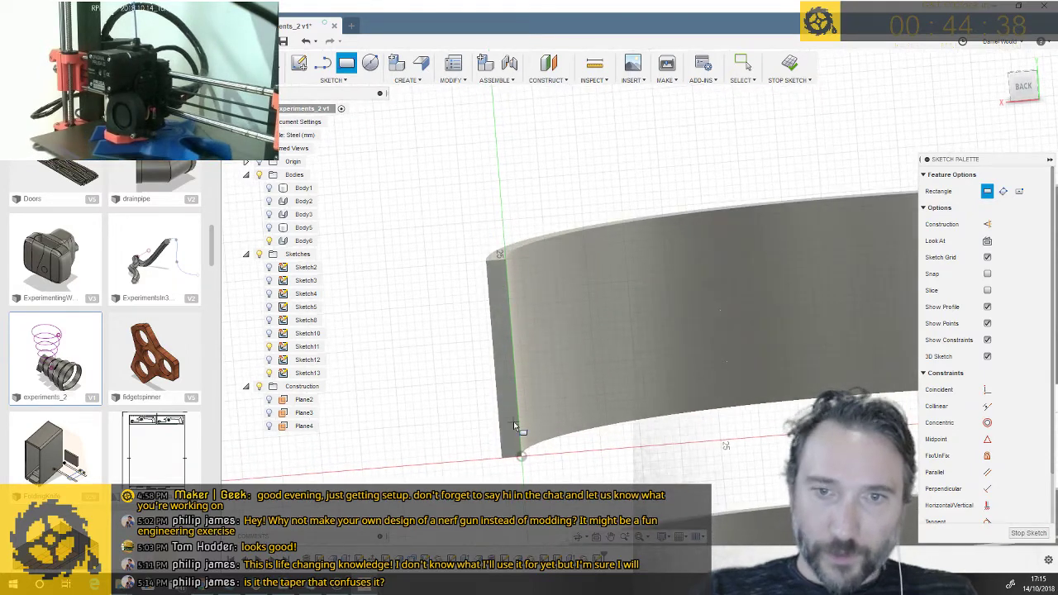
{"action": "left_click", "coordinate": [1028, 534]}
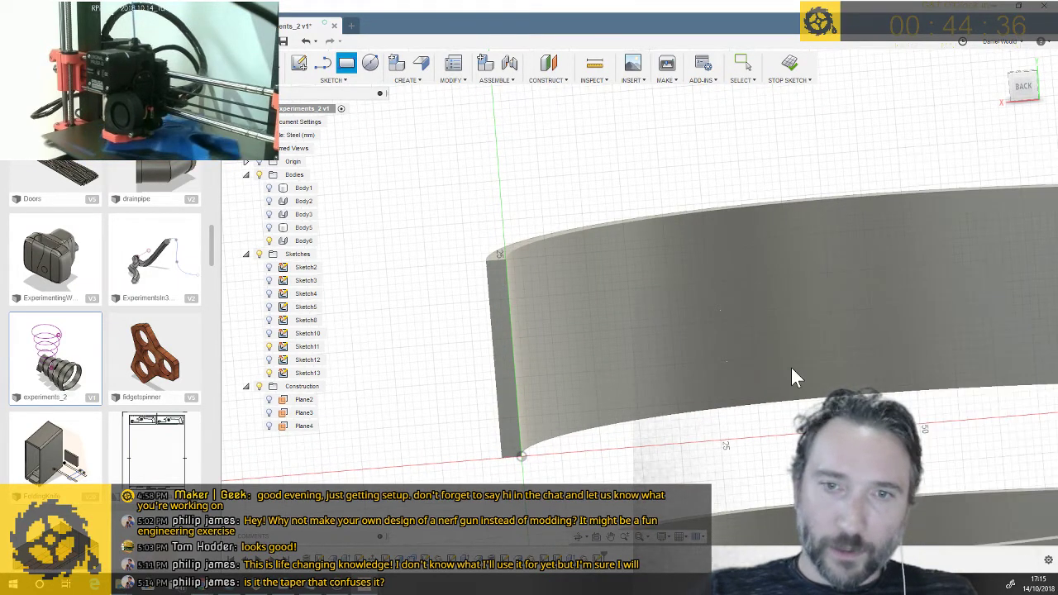
Show Plane4 and sketch a rectangle on it from corner to corner of the flange's upper end face, 2.5 mm by 25 mm
{"action": "left_click", "coordinate": [269, 426]}
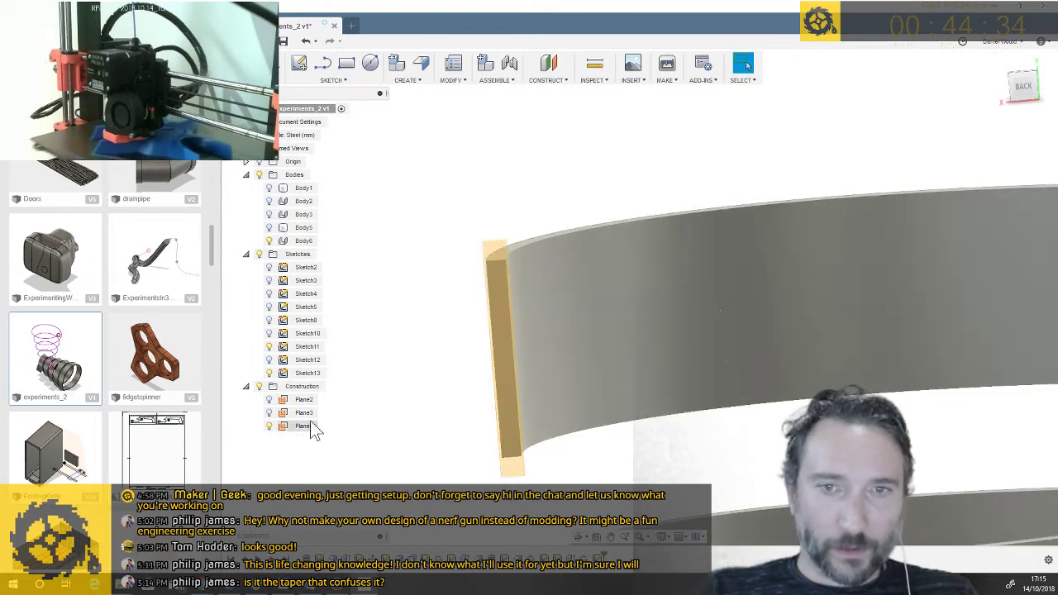
{"action": "left_click", "coordinate": [345, 66]}
{"action": "left_click", "coordinate": [494, 287]}
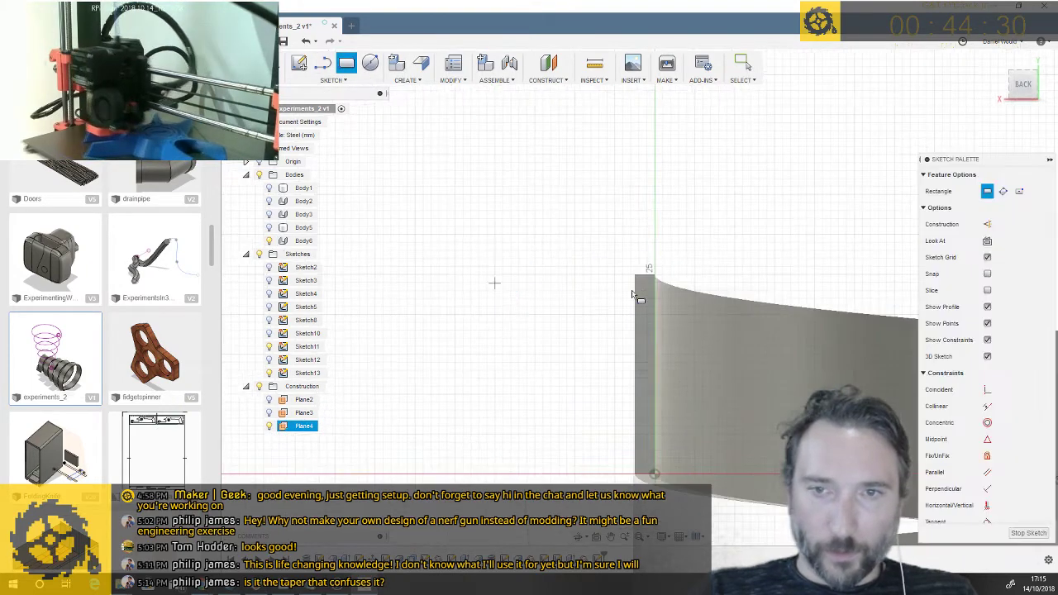
{"action": "left_click", "coordinate": [636, 274]}
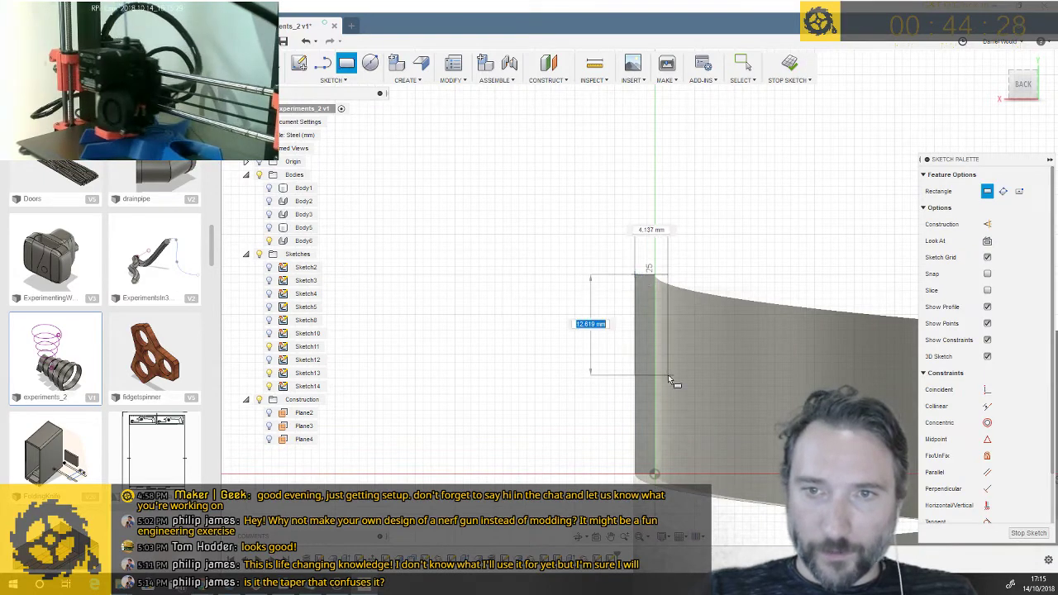
{"action": "left_click", "coordinate": [653, 476]}
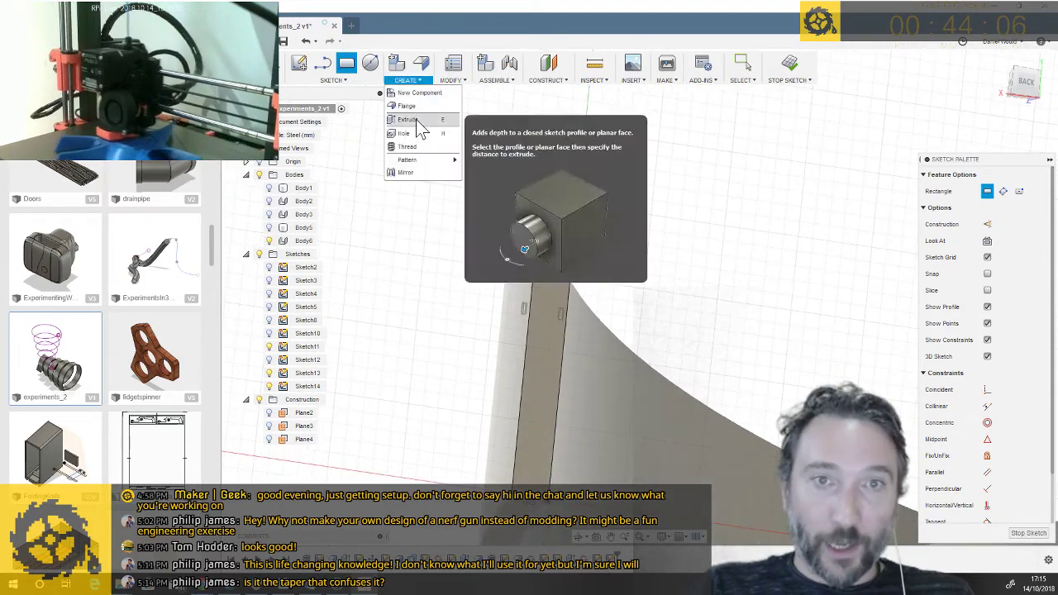
Extrude the upper end-face rectangle by -5 mm with the Join operation to add a second flat tab to the coil
{"action": "left_click", "coordinate": [416, 119]}
{"action": "left_click", "coordinate": [542, 313]}
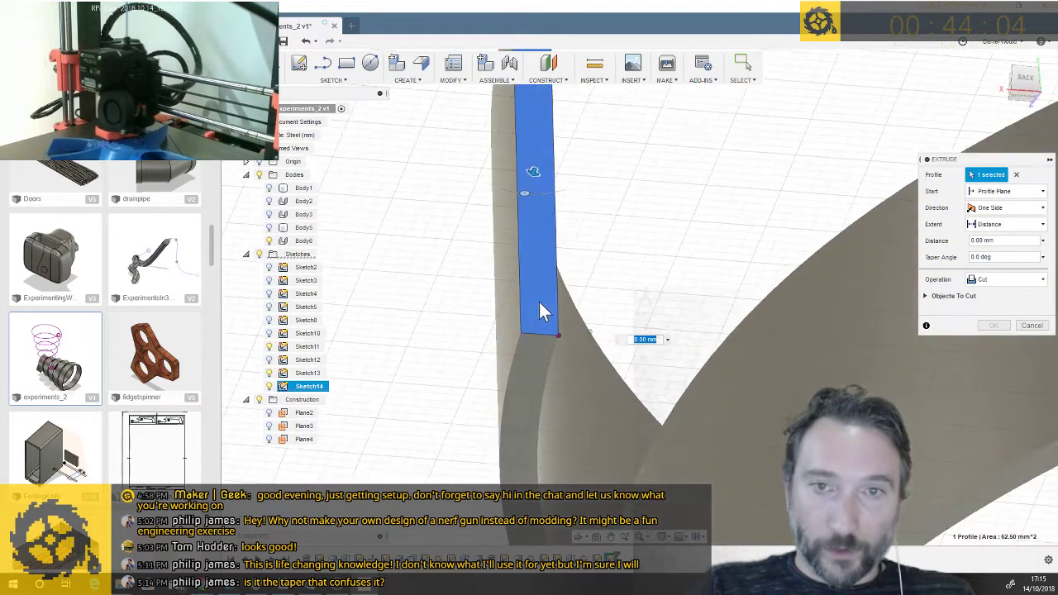
{"action": "left_click_drag", "start_coordinate": [532, 177], "coordinate": [541, 153]}
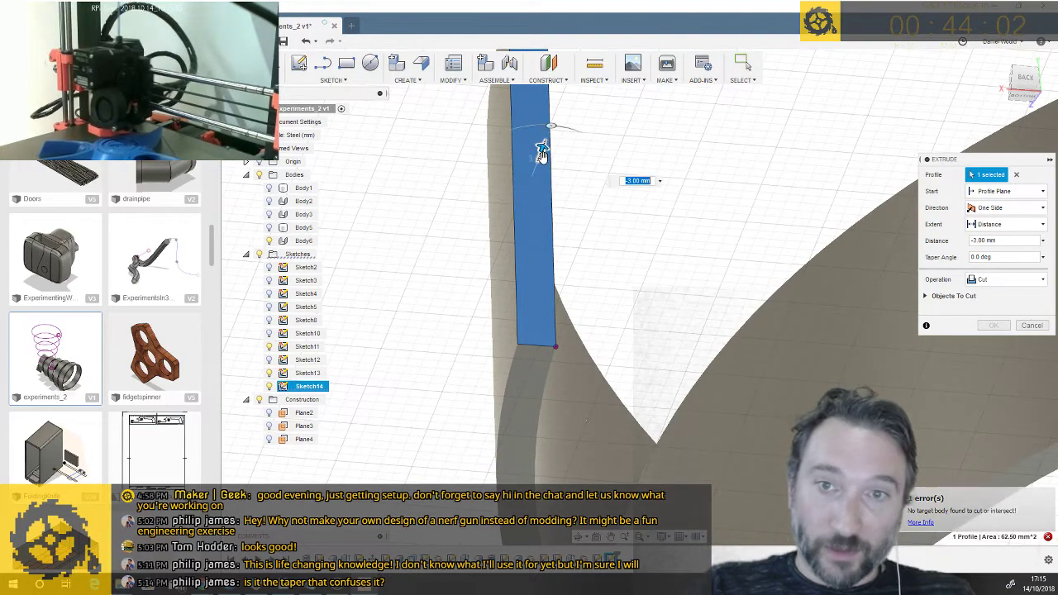
{"action": "left_click", "coordinate": [1005, 280]}
{"action": "left_click", "coordinate": [987, 293]}
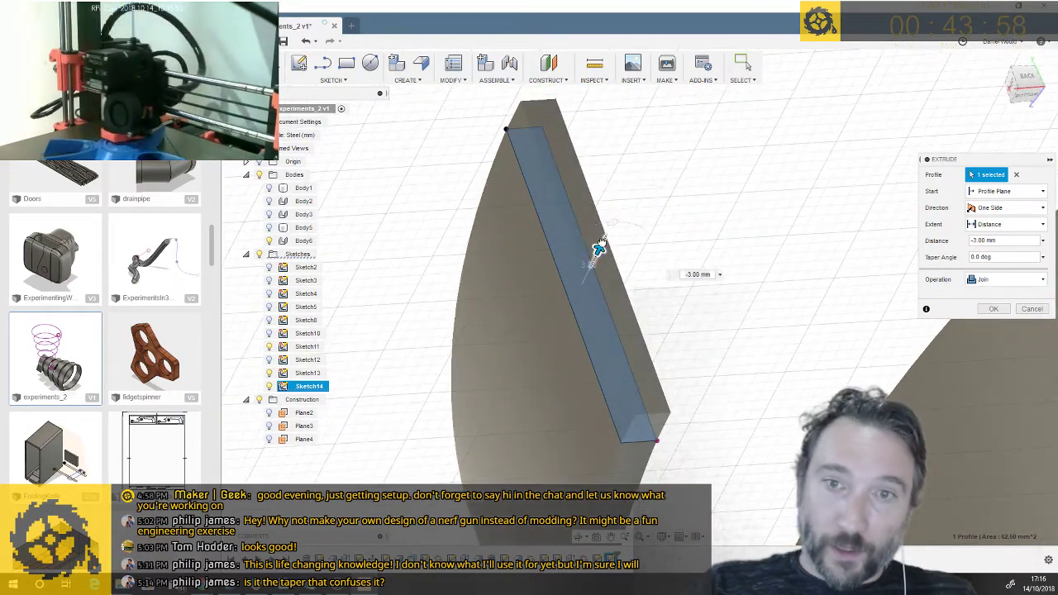
{"action": "left_click_drag", "start_coordinate": [599, 250], "coordinate": [608, 232]}
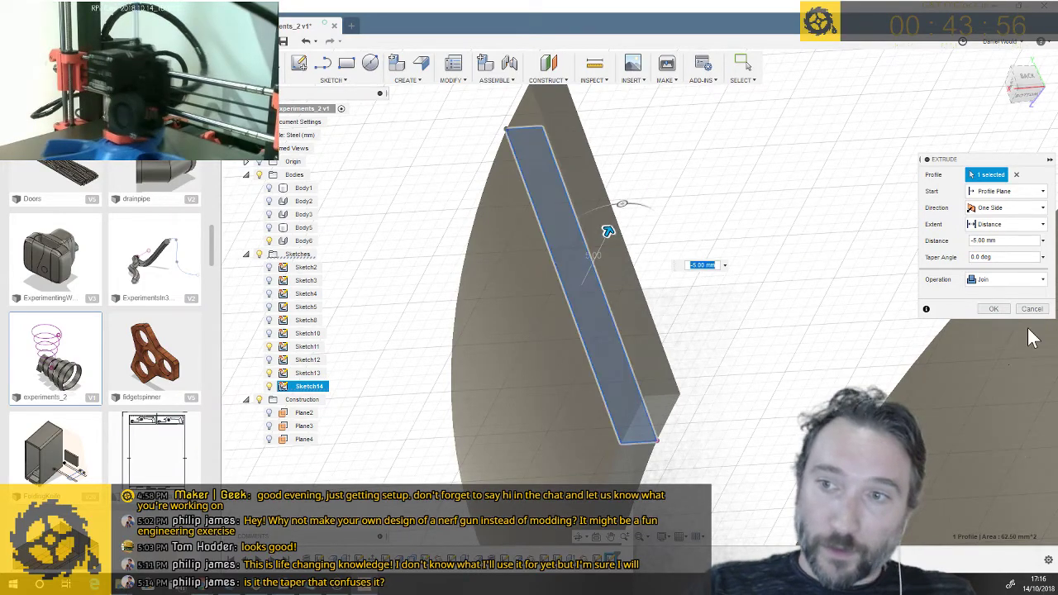
{"action": "left_click", "coordinate": [1008, 309]}
Try to unfold the coil's helical bend with the lower flat tab's face as the stationary entity
{"action": "scroll", "coordinate": [685, 307], "scroll_direction": "up", "scroll_amount": 5}
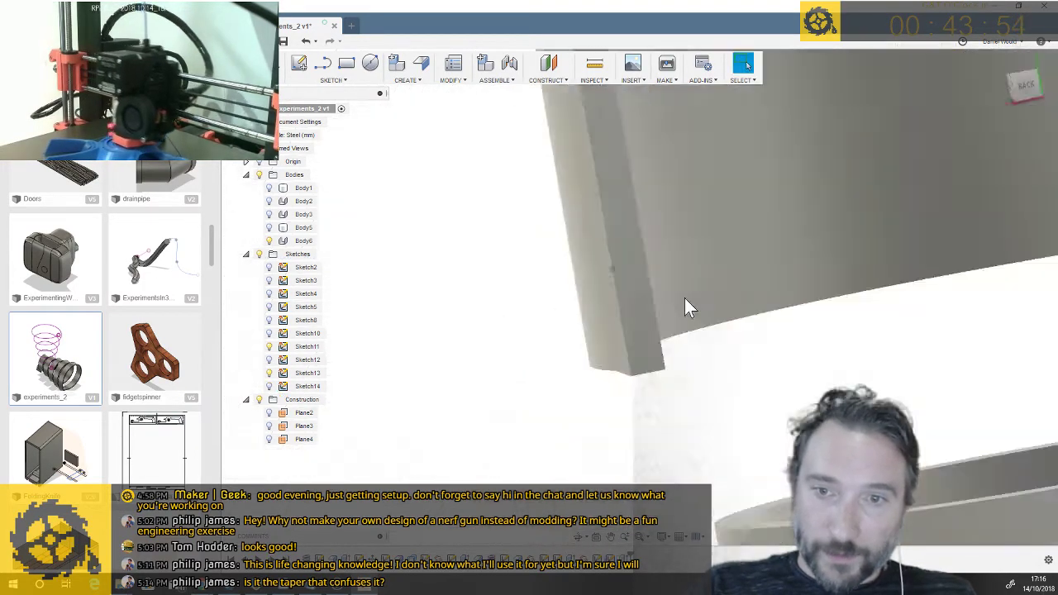
{"action": "scroll", "coordinate": [686, 308], "scroll_direction": "down", "scroll_amount": 6}
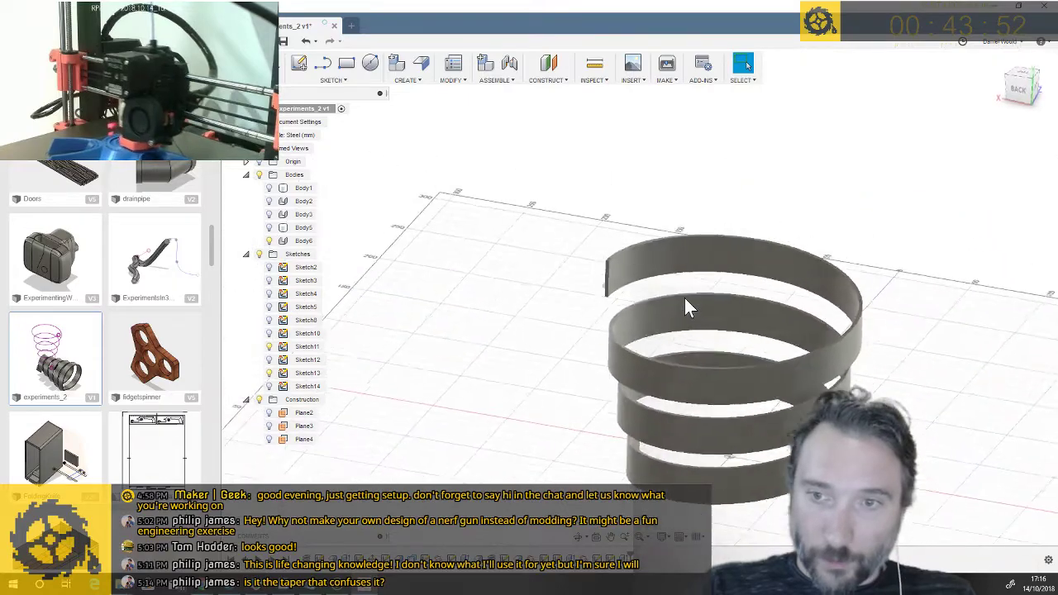
{"action": "scroll", "coordinate": [686, 308], "scroll_direction": "up", "scroll_amount": 8}
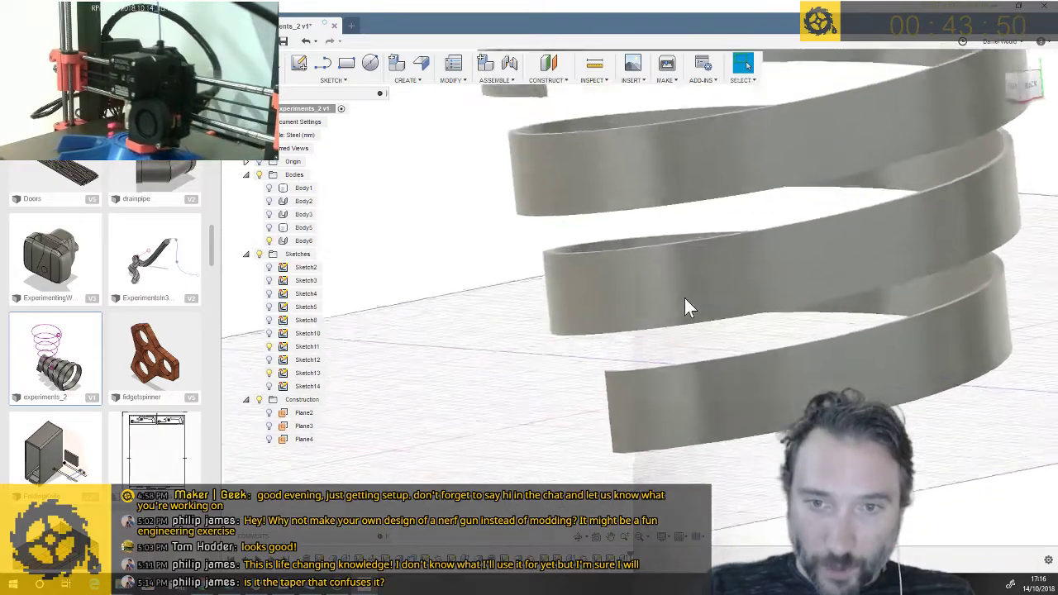
{"action": "middle_click_drag", "start_coordinate": [685, 298], "coordinate": [673, 301], "text": "shift"}
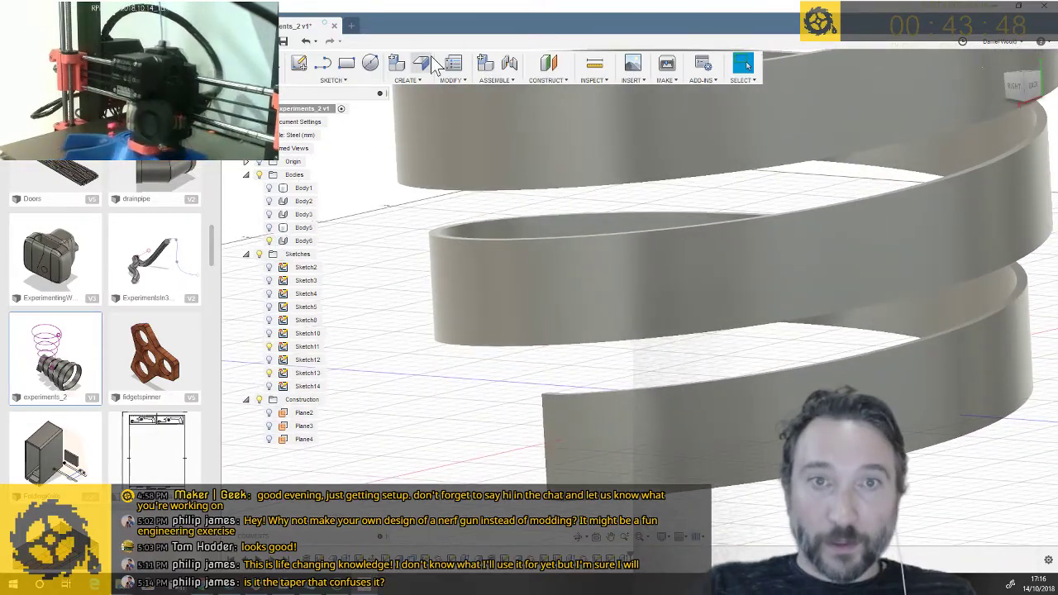
{"action": "left_click", "coordinate": [454, 81]}
{"action": "left_click", "coordinate": [459, 94]}
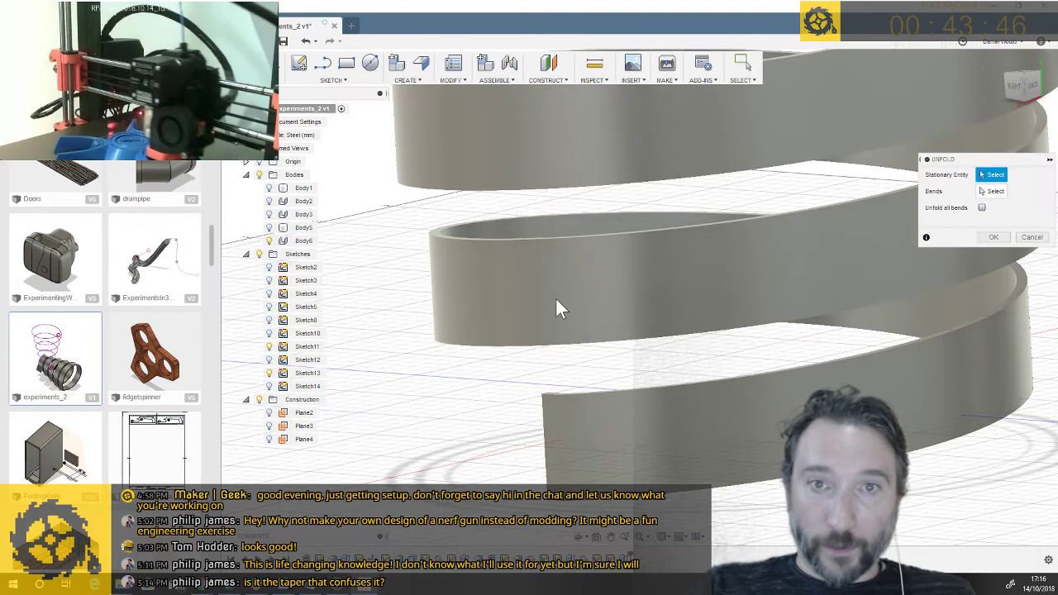
{"action": "left_click", "coordinate": [549, 423]}
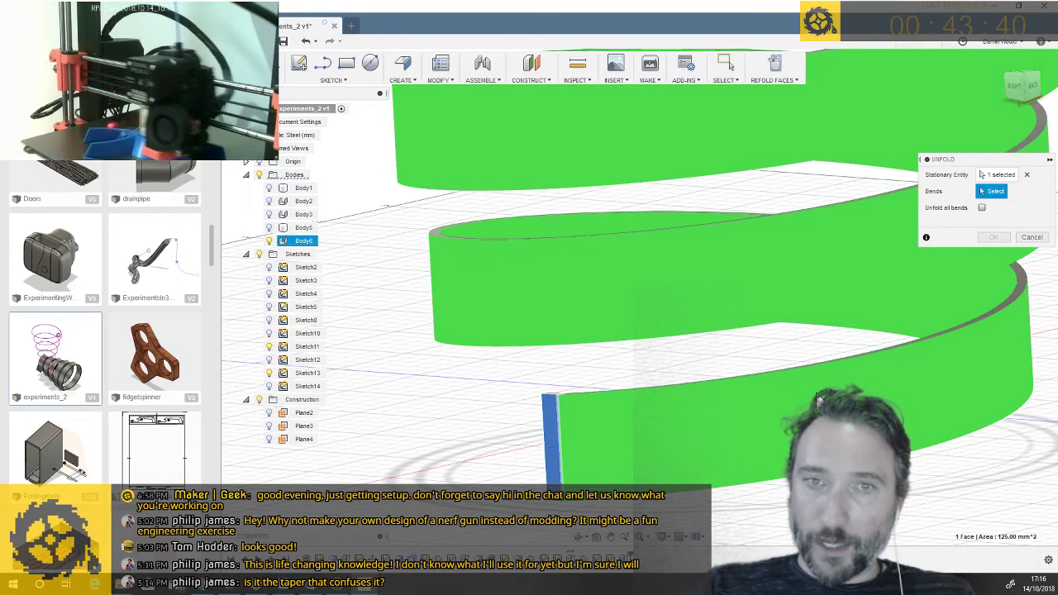
{"action": "left_click", "coordinate": [780, 416]}
{"action": "scroll", "coordinate": [780, 416], "scroll_direction": "down", "scroll_amount": 5}
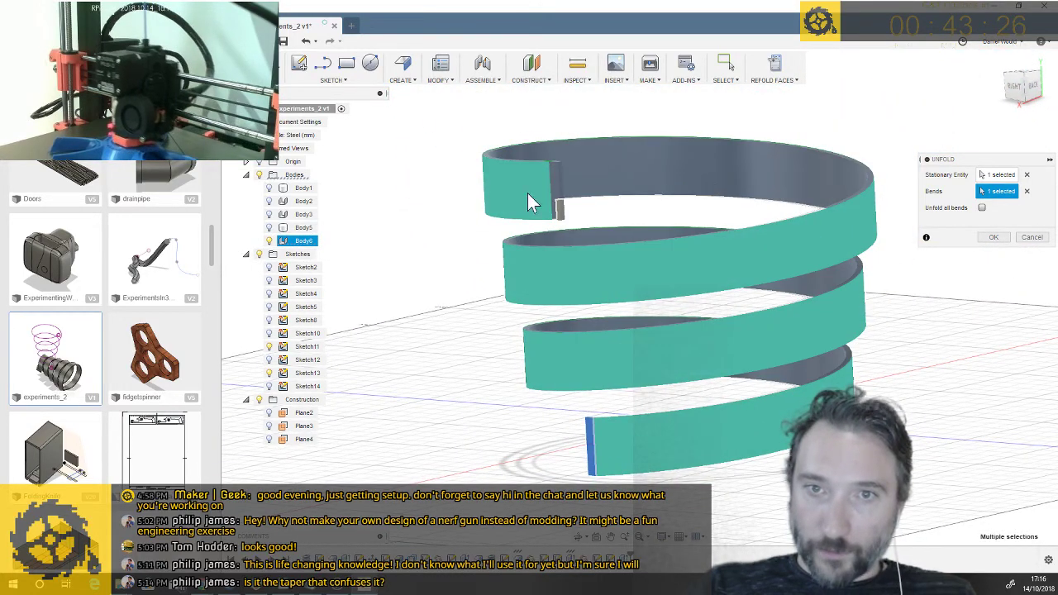
{"action": "middle_click_drag", "start_coordinate": [554, 191], "coordinate": [771, 192], "text": "shift"}
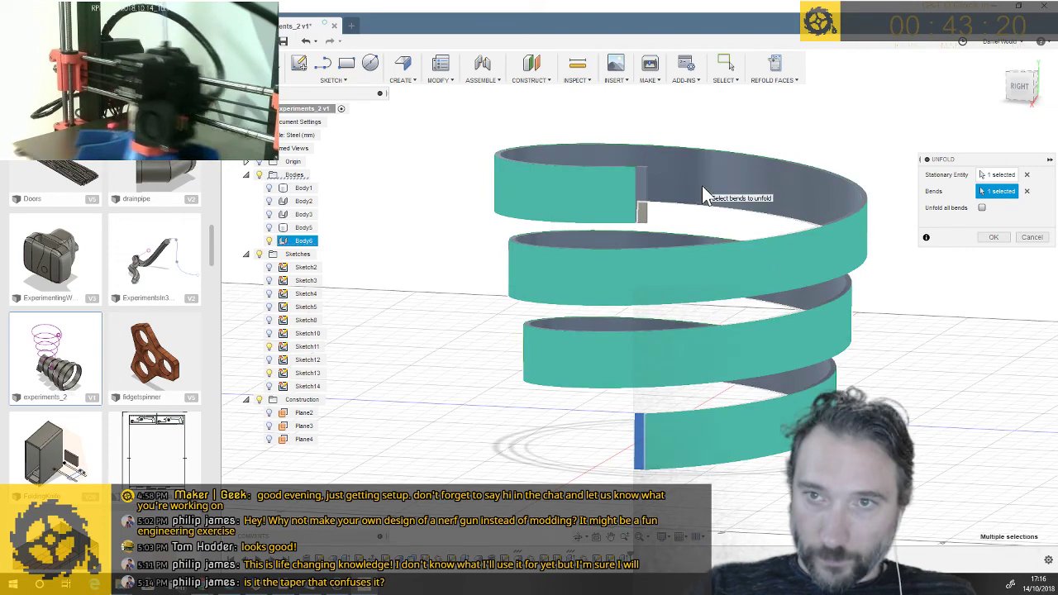
{"action": "middle_click_drag", "start_coordinate": [699, 186], "coordinate": [997, 254], "text": "shift"}
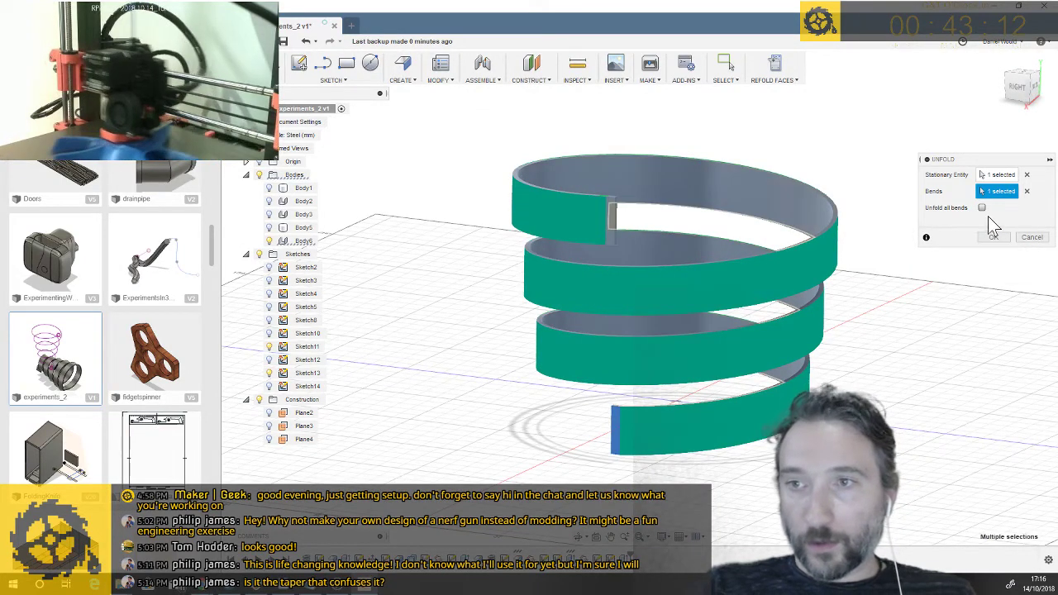
{"action": "left_click", "coordinate": [984, 210]}
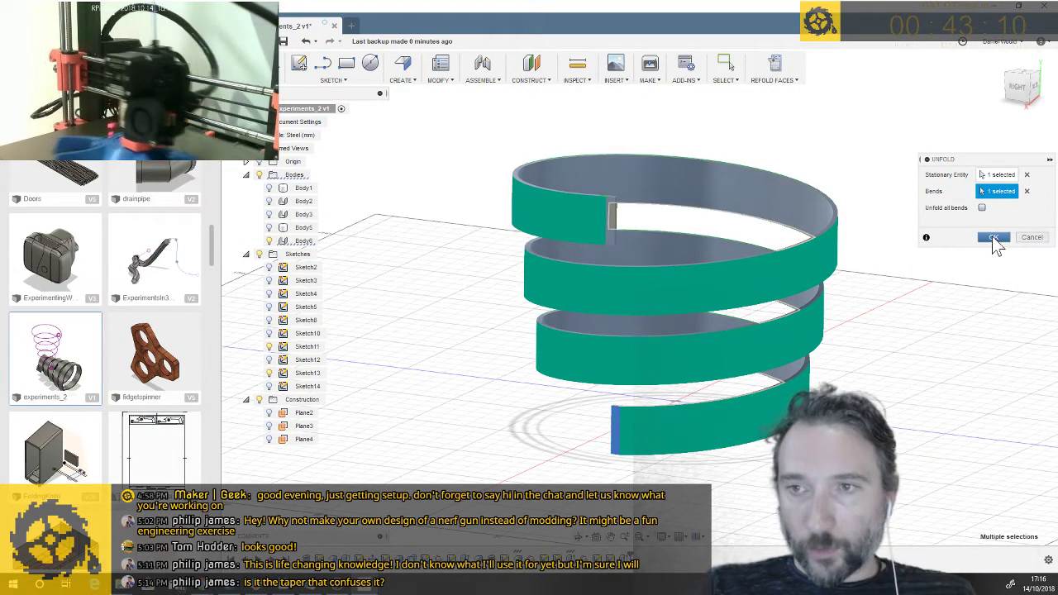
{"action": "left_click", "coordinate": [994, 239]}
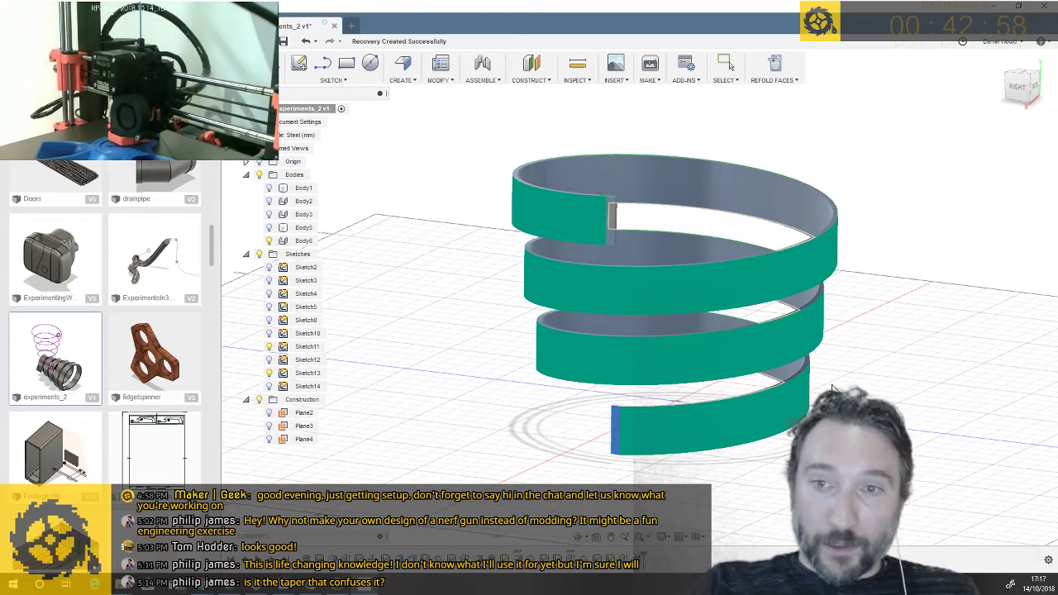
{"action": "key", "text": "Escape"}
Reopen the coil's unfold feature for editing and try the lower flat tab's face again as the stationary entity
{"action": "left_click", "coordinate": [640, 537]}
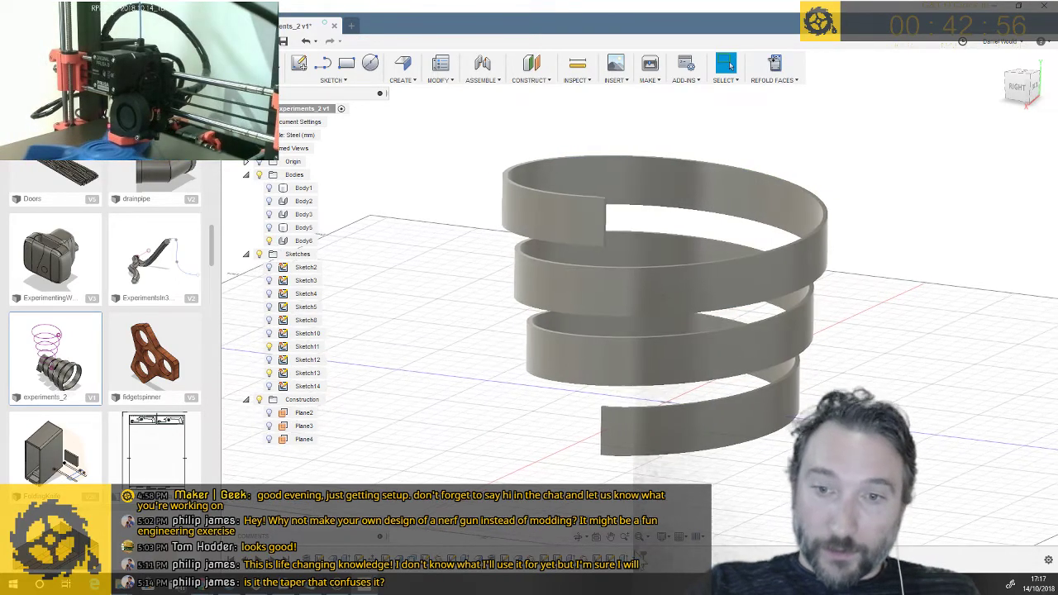
{"action": "scroll", "coordinate": [655, 381], "scroll_direction": "up", "scroll_amount": 3}
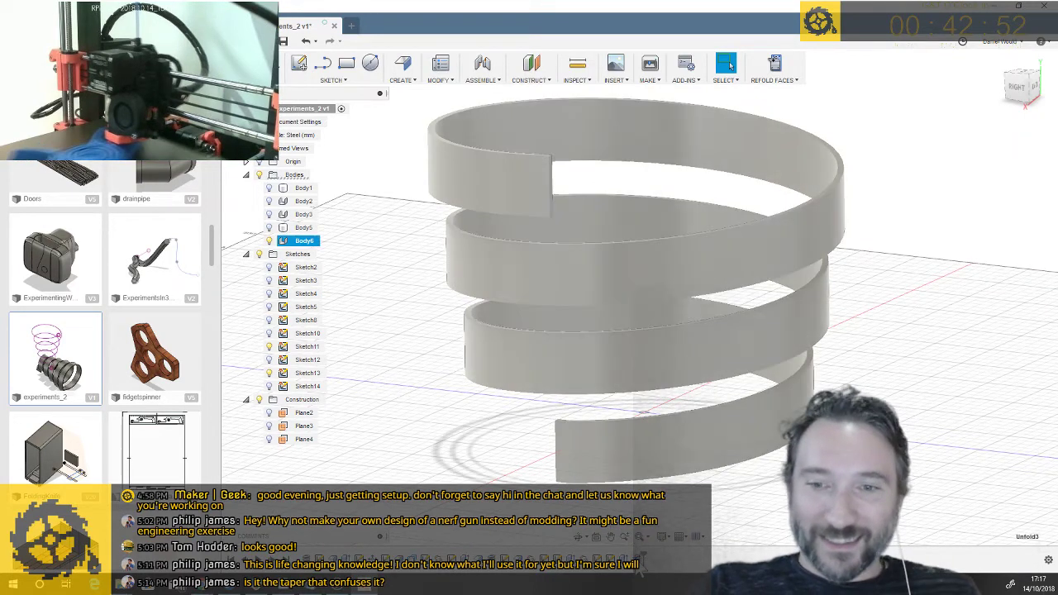
{"action": "right_click", "coordinate": [636, 467]}
{"action": "left_click", "coordinate": [677, 486]}
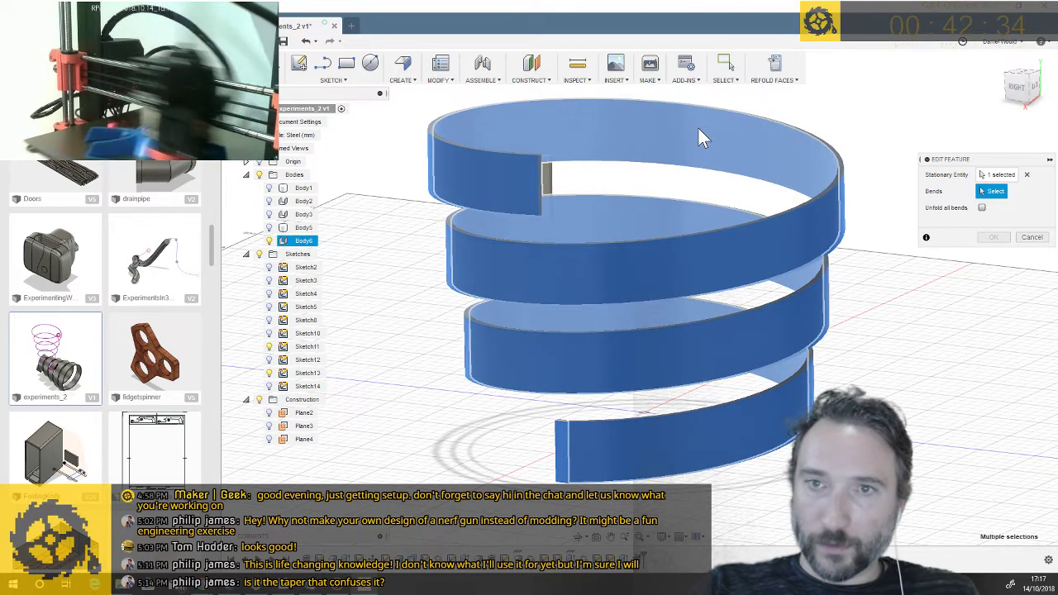
{"action": "left_click", "coordinate": [698, 127]}
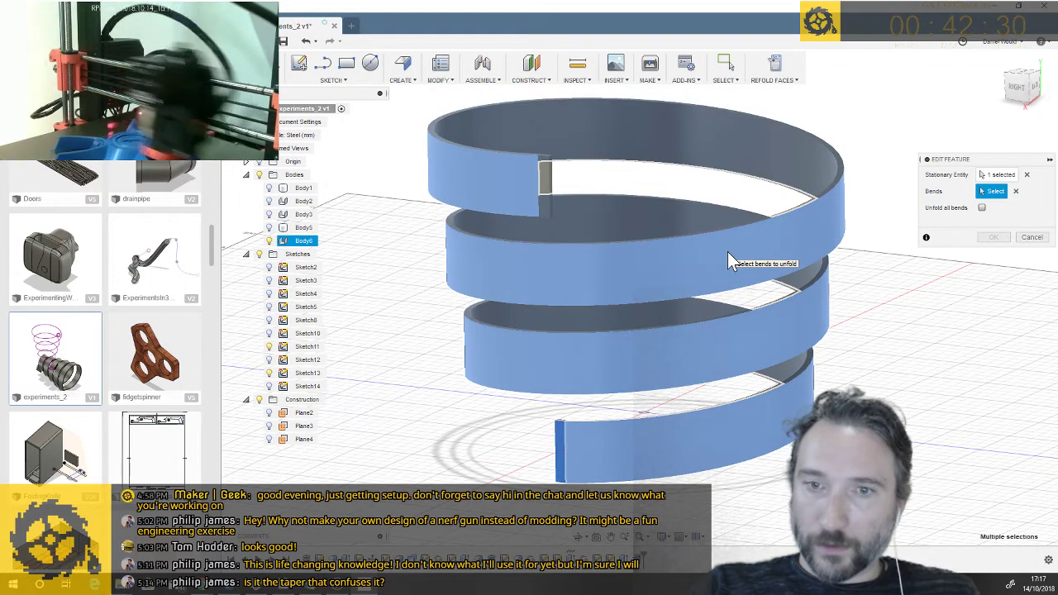
{"action": "left_click", "coordinate": [722, 429]}
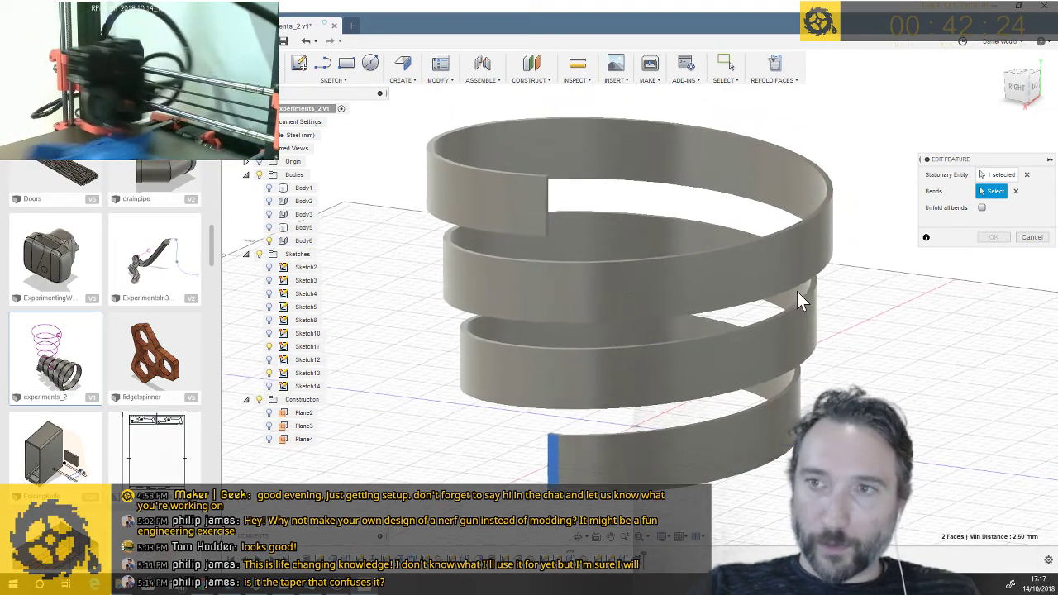
{"action": "left_click", "coordinate": [1026, 174]}
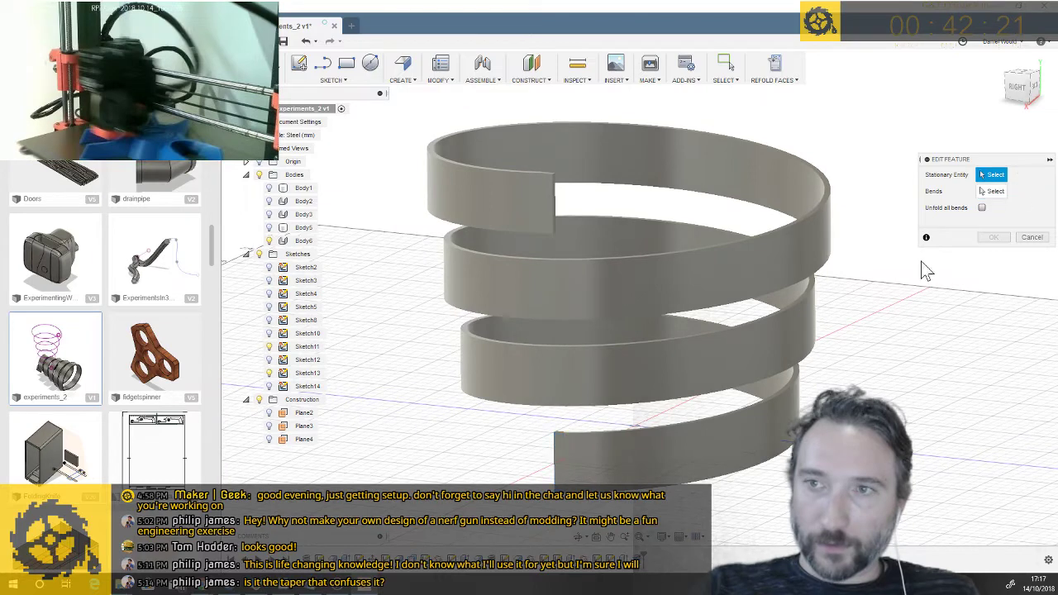
{"action": "left_click", "coordinate": [560, 462]}
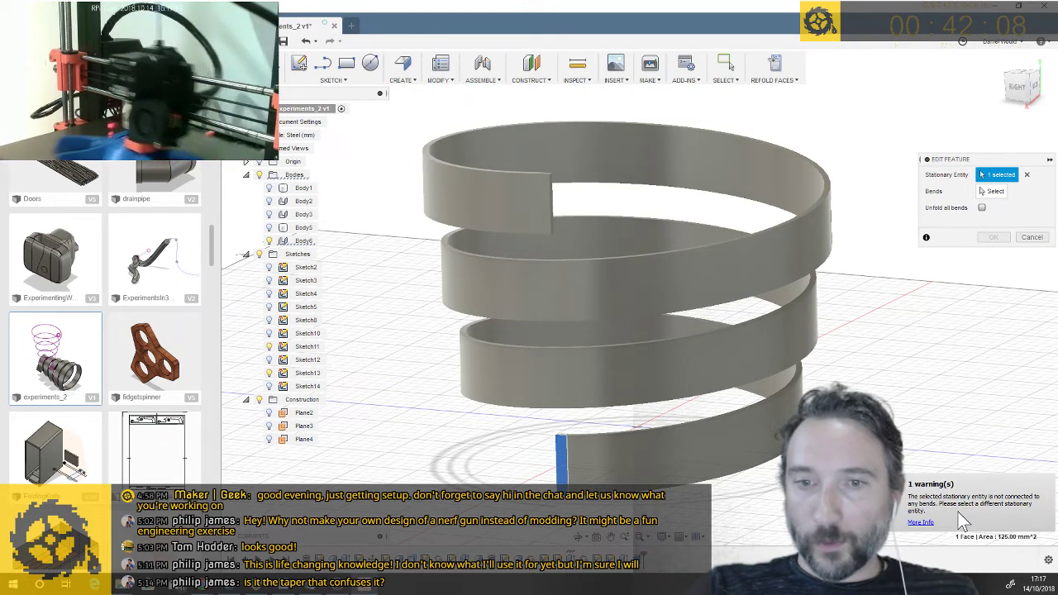
{"action": "left_click", "coordinate": [1032, 238]}
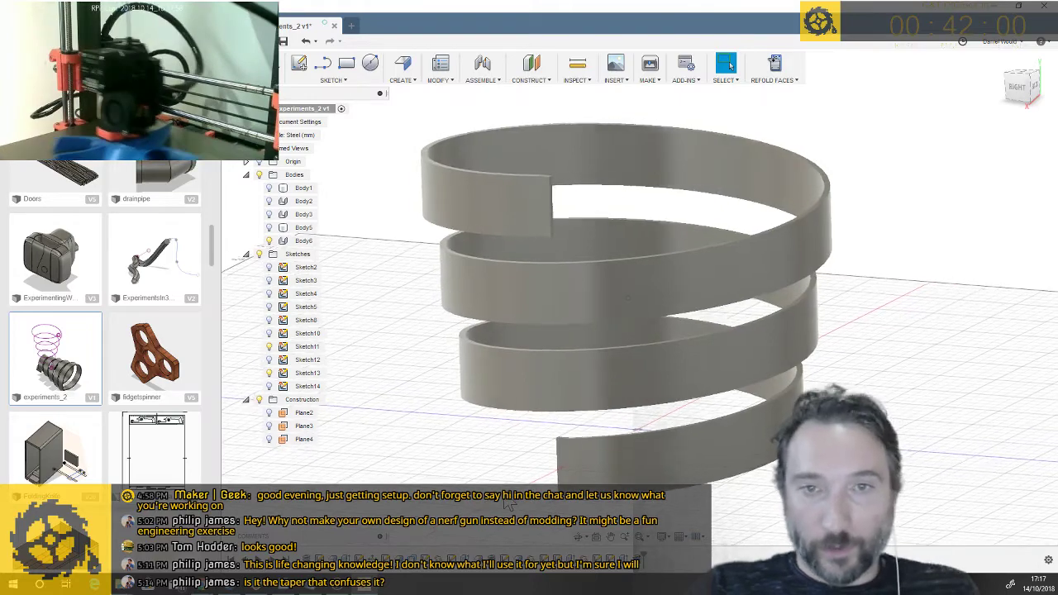
Save a new version of the experiments_2 coil design with the default version description
{"action": "middle_click_drag", "start_coordinate": [509, 539], "coordinate": [515, 371], "text": "shift"}
{"action": "left_click", "coordinate": [515, 371]}
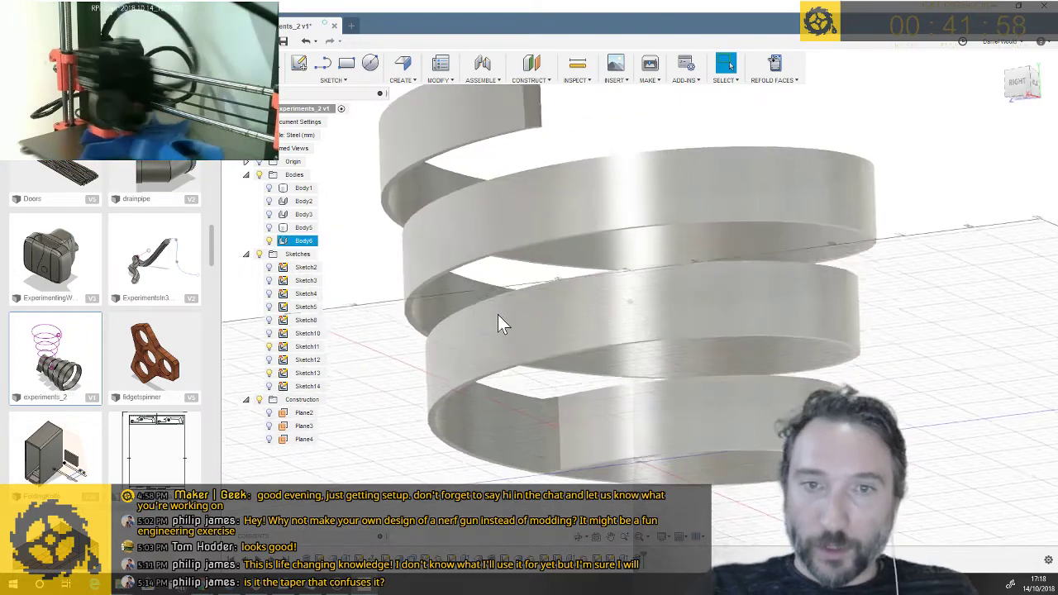
{"action": "middle_click_drag", "start_coordinate": [428, 169], "coordinate": [581, 442], "text": "shift"}
{"action": "scroll", "coordinate": [581, 441], "scroll_direction": "up", "scroll_amount": 4}
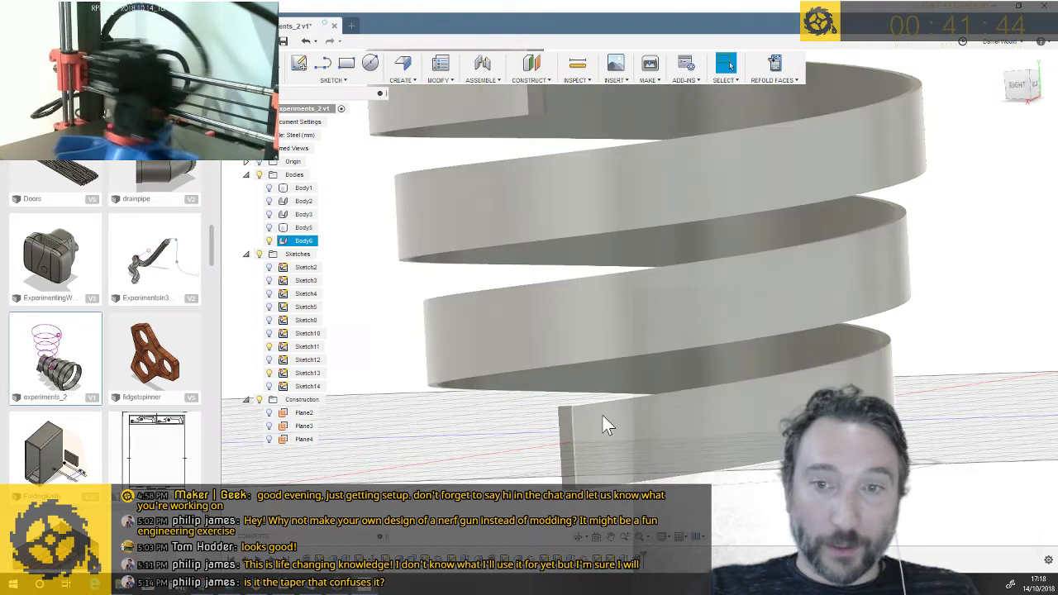
{"action": "left_click", "coordinate": [604, 420]}
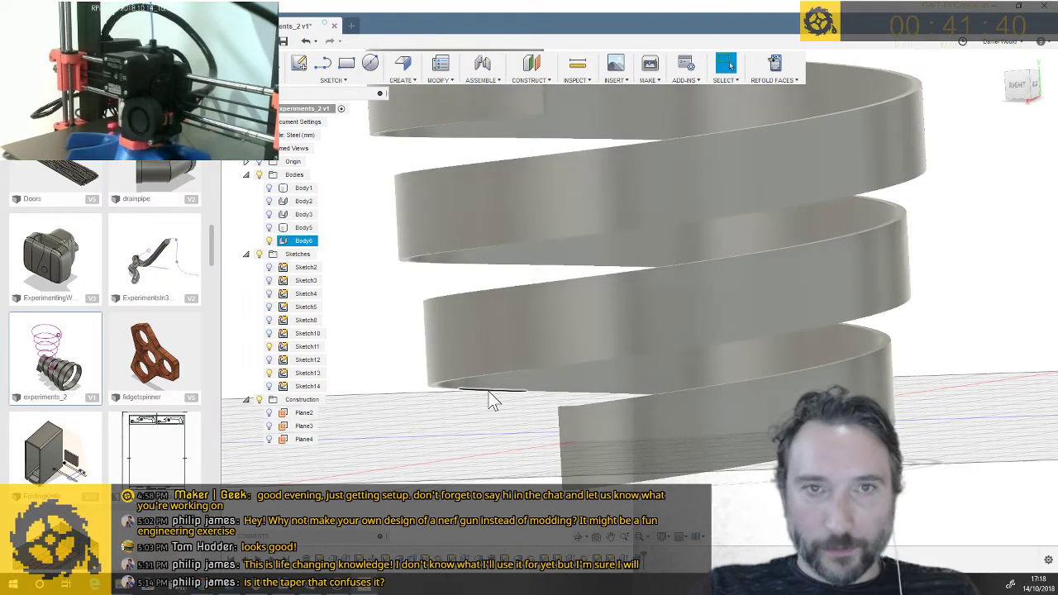
{"action": "key", "text": "ctrl+s"}
{"action": "key", "text": "Return"}
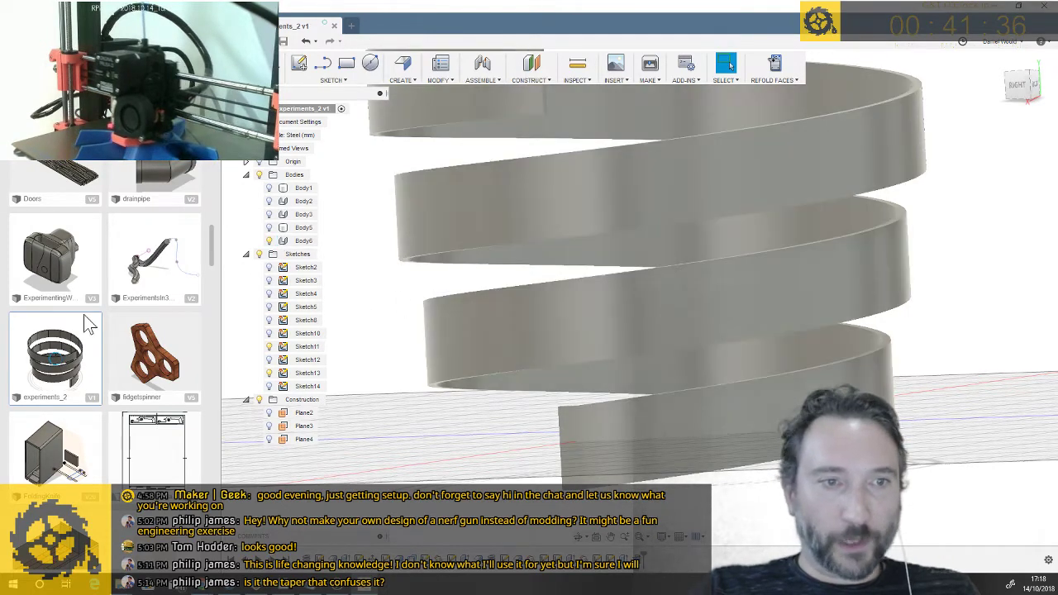
Find the KitchenKnife design in the project files and open it
{"action": "scroll", "coordinate": [88, 326], "scroll_direction": "down", "scroll_amount": 3}
{"action": "scroll", "coordinate": [86, 325], "scroll_direction": "down", "scroll_amount": 10}
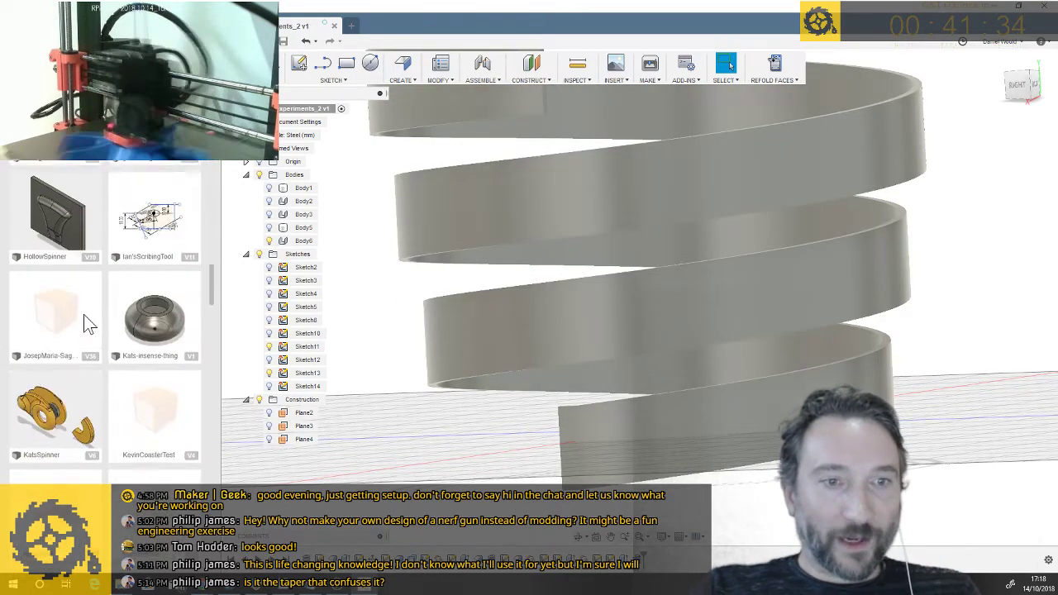
{"action": "scroll", "coordinate": [84, 314], "scroll_direction": "up", "scroll_amount": 2}
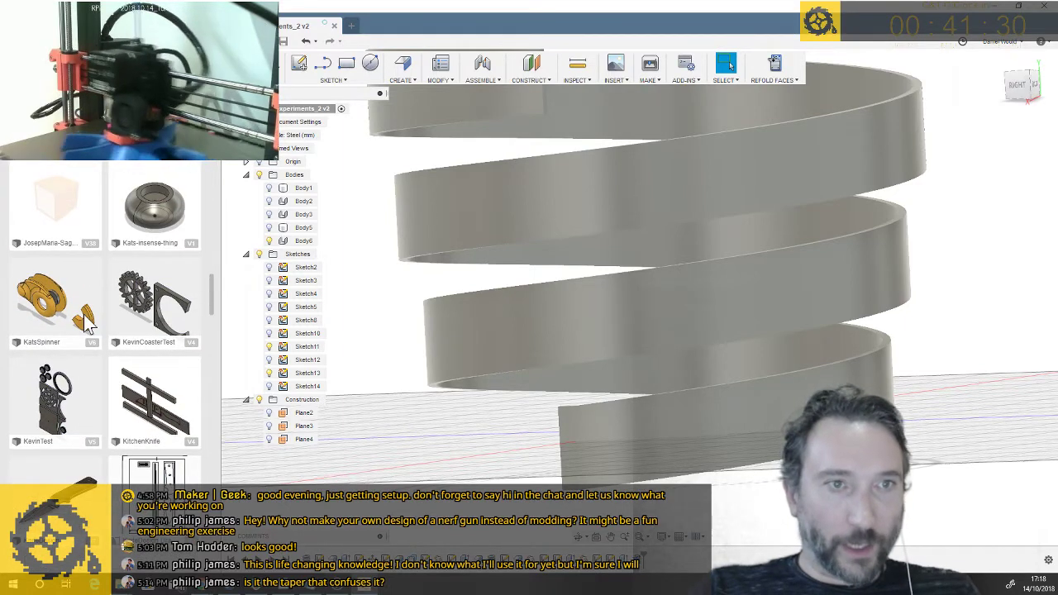
{"action": "scroll", "coordinate": [87, 326], "scroll_direction": "down", "scroll_amount": 5}
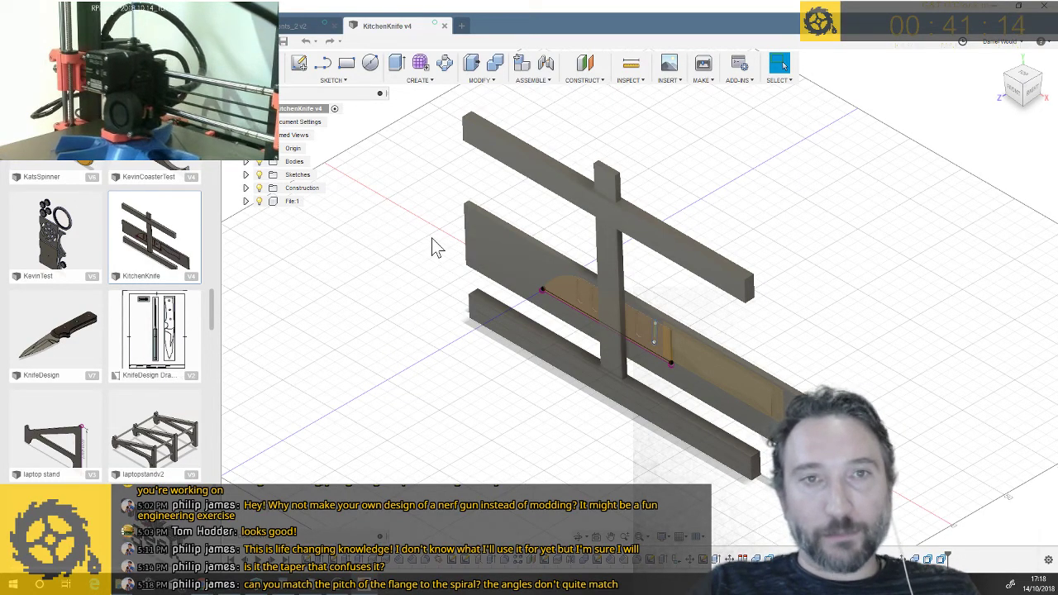
Return to the experiments_2 design and examine how the lower flat tab meets the coil's pitch
{"action": "left_click", "coordinate": [300, 25]}
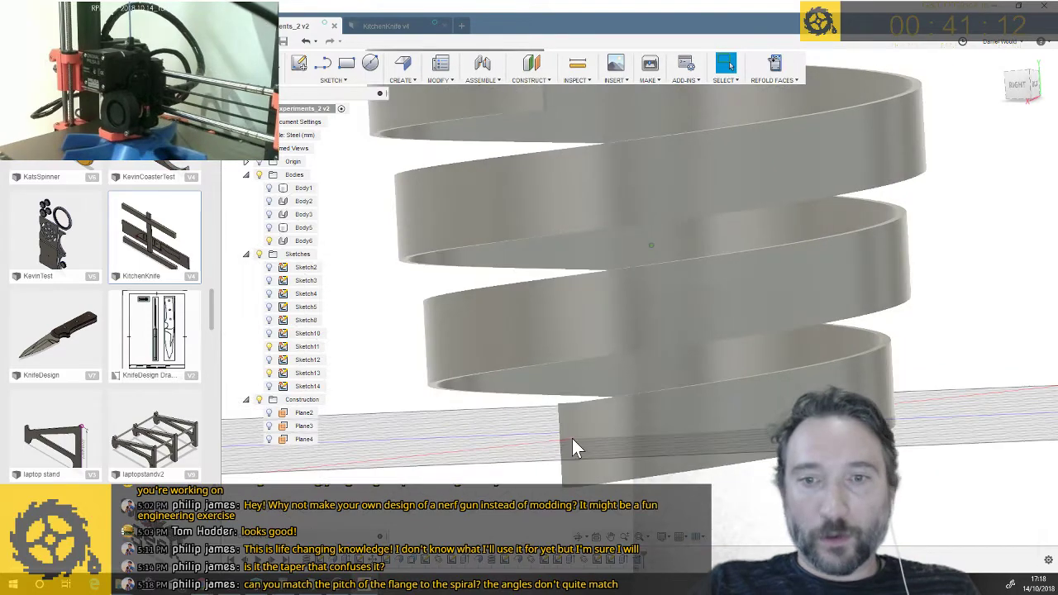
{"action": "scroll", "coordinate": [590, 436], "scroll_direction": "up", "scroll_amount": 5}
{"action": "scroll", "coordinate": [583, 419], "scroll_direction": "up", "scroll_amount": 5}
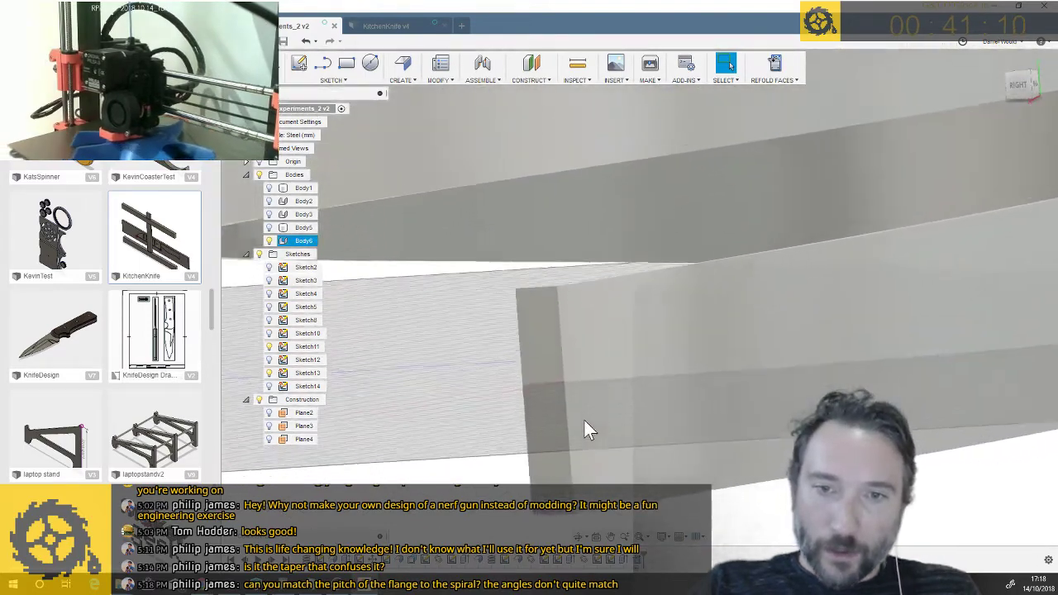
{"action": "scroll", "coordinate": [583, 422], "scroll_direction": "up", "scroll_amount": 5}
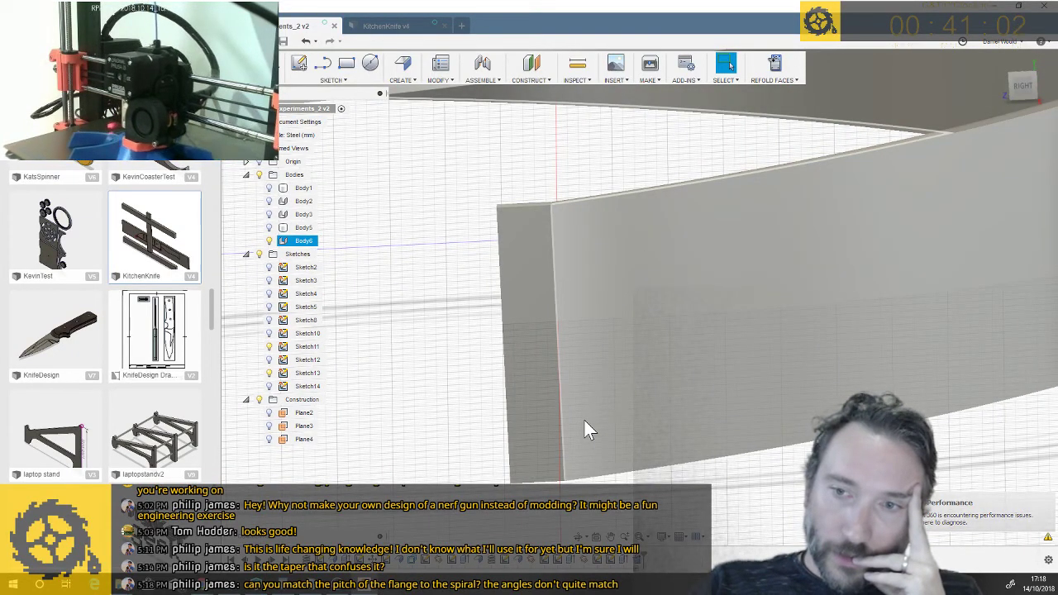
{"action": "key", "text": "Escape"}
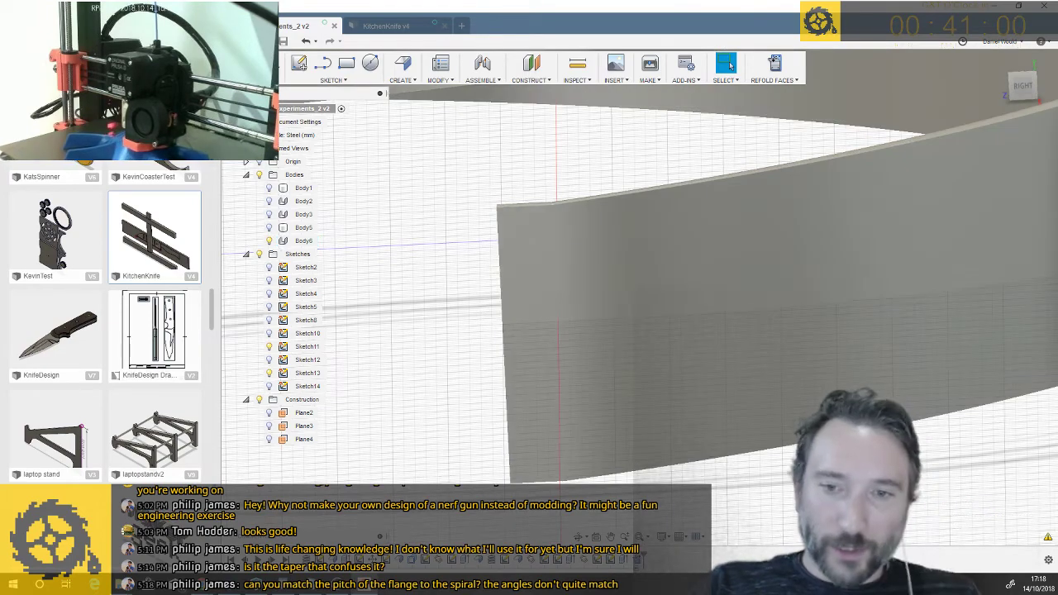
Edit the upper flat tab's extrusion, try a taper angle of 10 degrees and set it back to 0
{"action": "right_click", "coordinate": [626, 560]}
{"action": "left_click", "coordinate": [661, 451]}
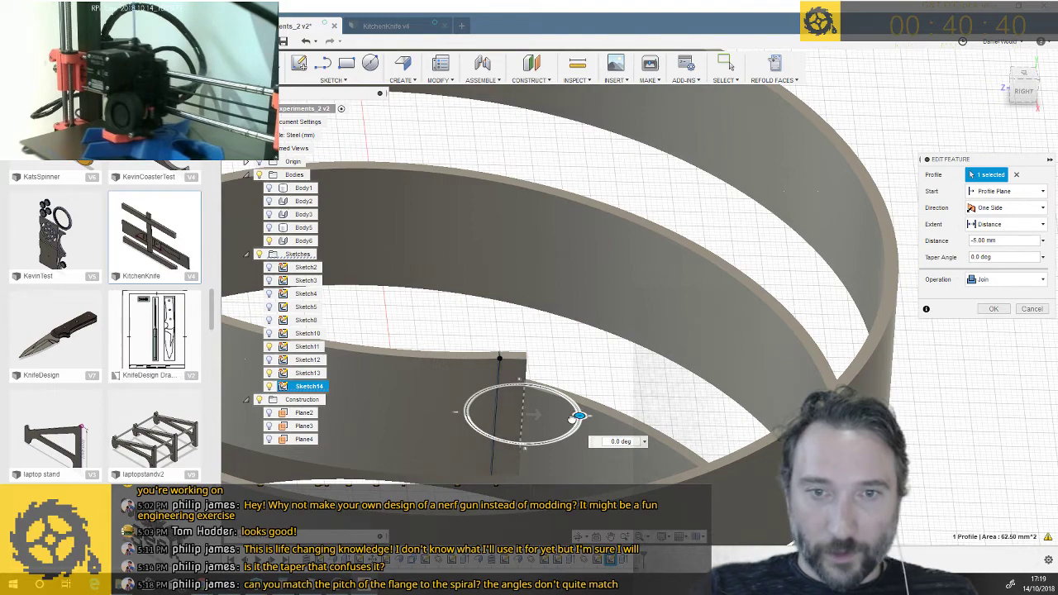
{"action": "left_click_drag", "start_coordinate": [571, 419], "coordinate": [572, 420]}
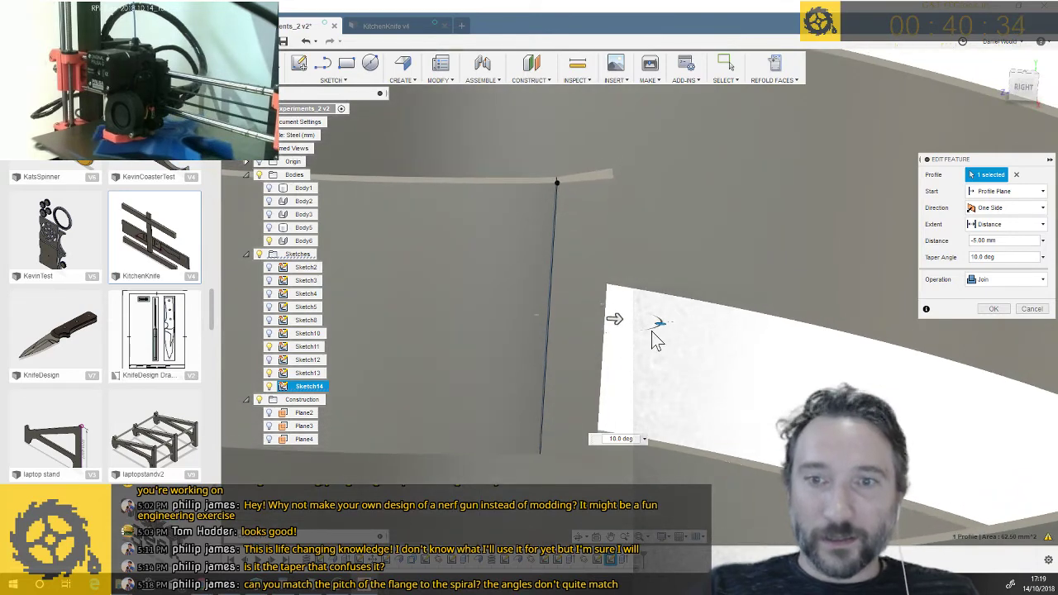
{"action": "left_click_drag", "start_coordinate": [663, 324], "coordinate": [663, 325]}
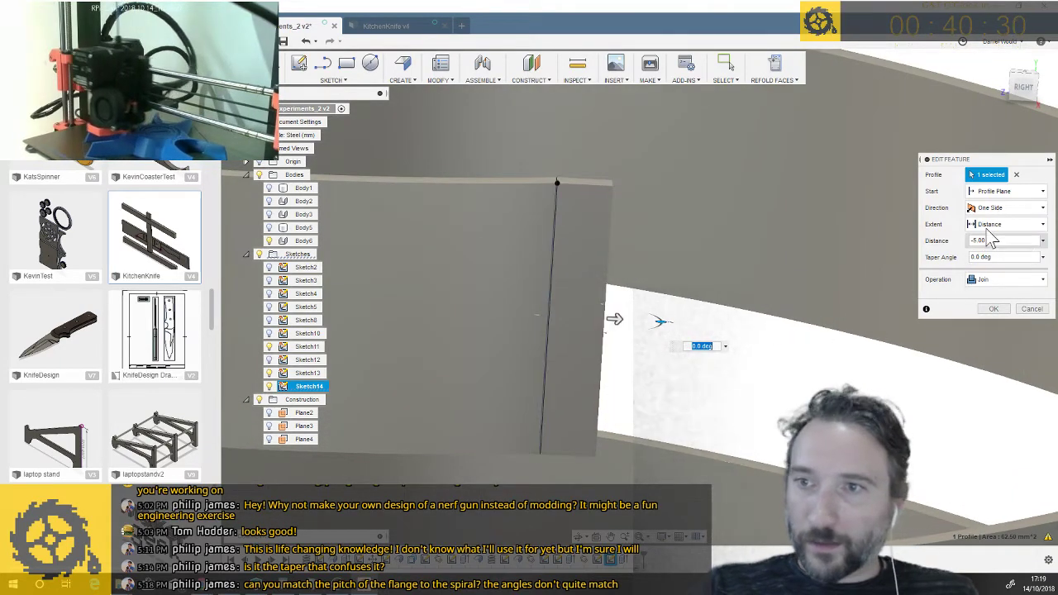
Check the extent, direction and start options of the upper tab's extrusion for matching the coil's pitch, and leave the edit without changes
{"action": "left_click", "coordinate": [996, 225]}
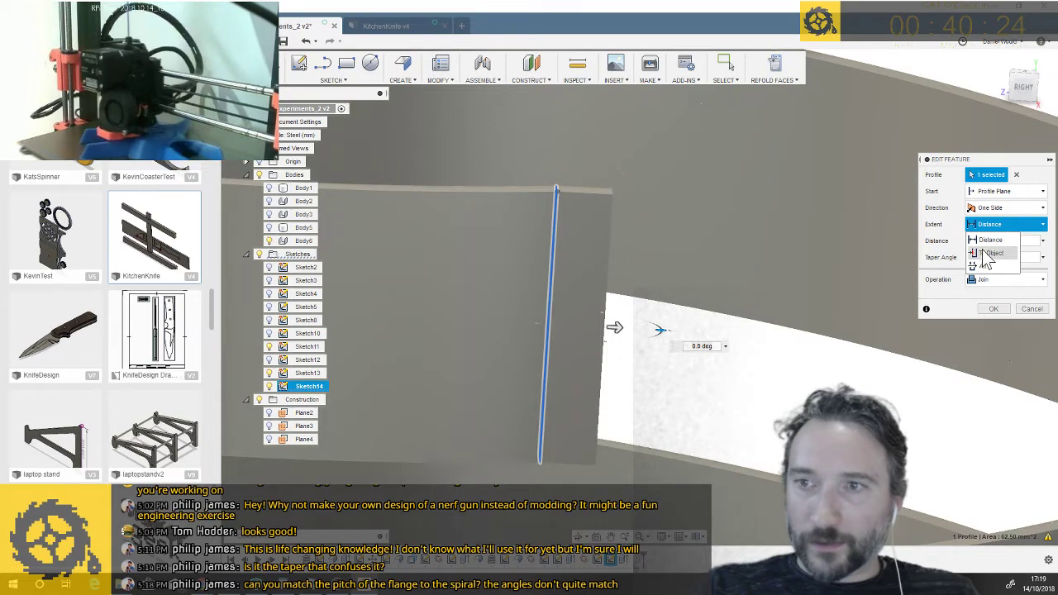
{"action": "left_click", "coordinate": [986, 210]}
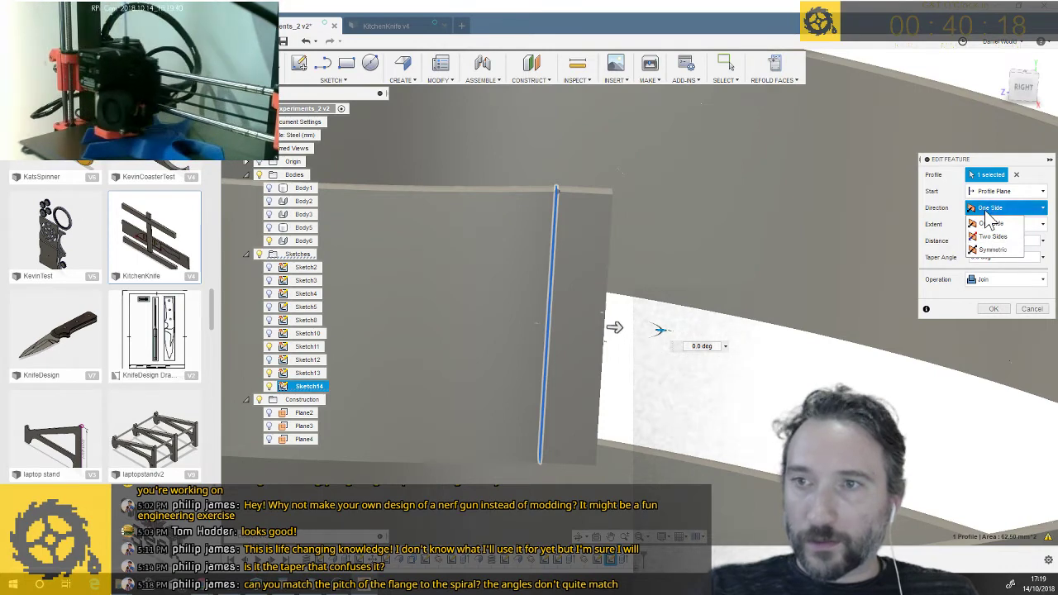
{"action": "left_click", "coordinate": [987, 216]}
{"action": "left_click", "coordinate": [990, 193]}
{"action": "left_click", "coordinate": [994, 206]}
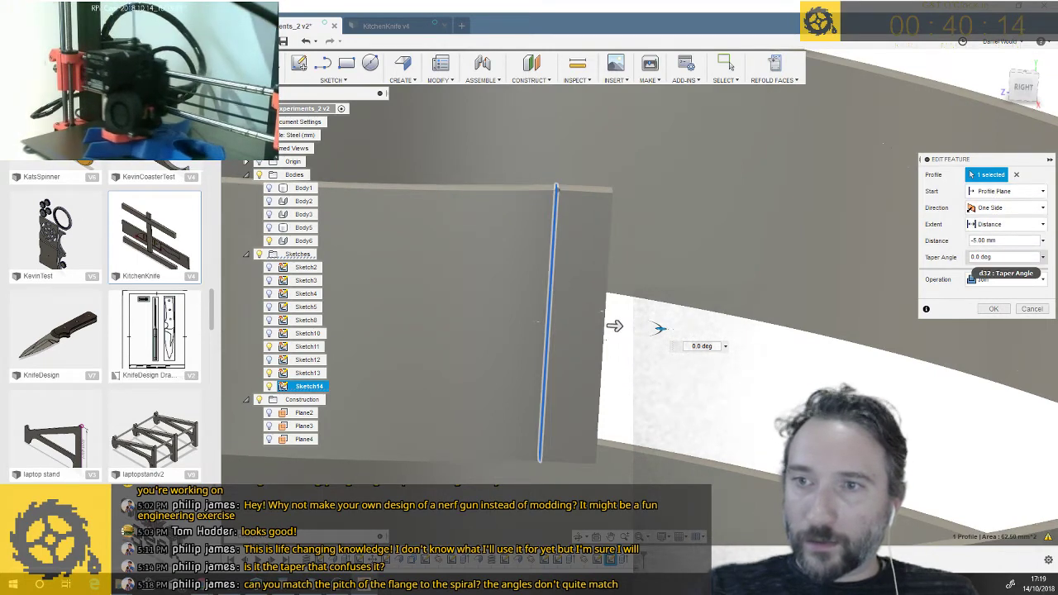
{"action": "mouse_move", "coordinate": [843, 256]}
{"action": "middle_mouse_down", "text": "shift"}
{"action": "mouse_move", "coordinate": [845, 318]}
{"action": "mouse_move", "coordinate": [846, 252]}
{"action": "middle_mouse_up", "text": "shift"}
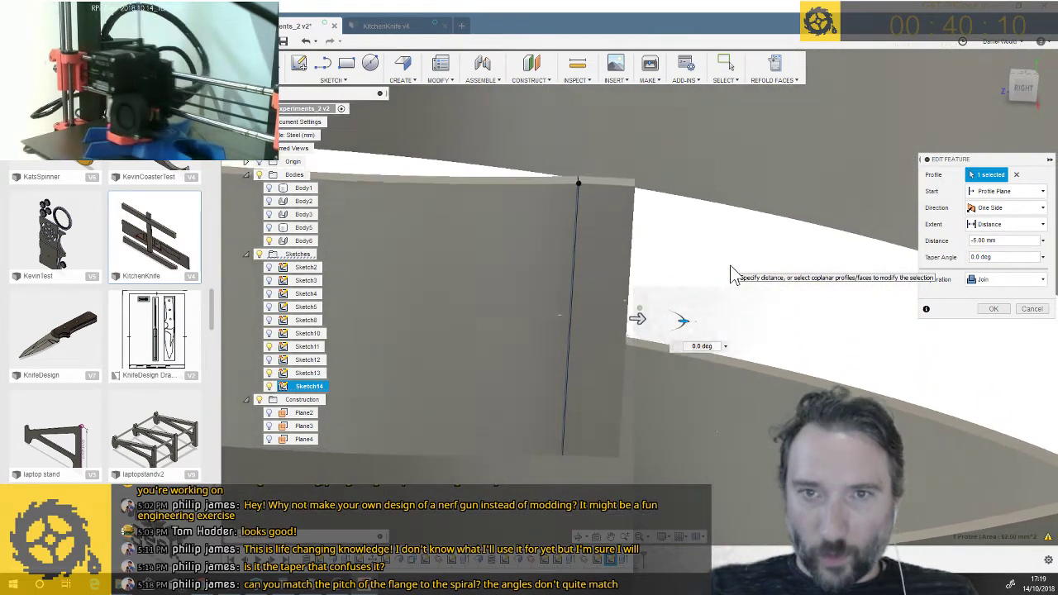
{"action": "middle_click_drag", "start_coordinate": [727, 267], "coordinate": [656, 291], "text": "shift"}
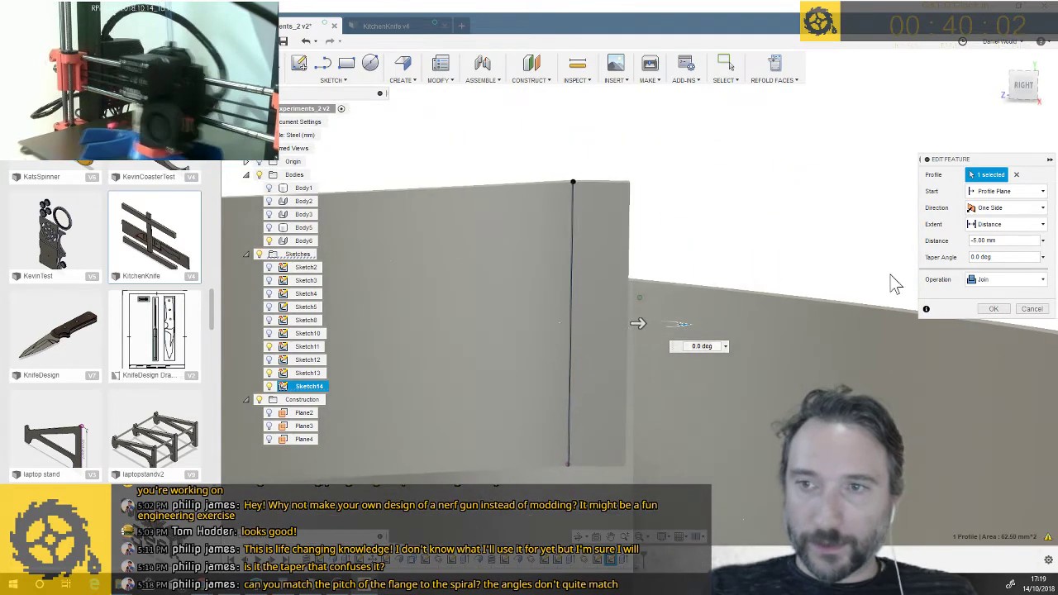
{"action": "left_click", "coordinate": [1033, 308]}
Clear the selection on the coil and save another version of experiments_2 with the description "User Saved"
{"action": "left_click", "coordinate": [544, 272]}
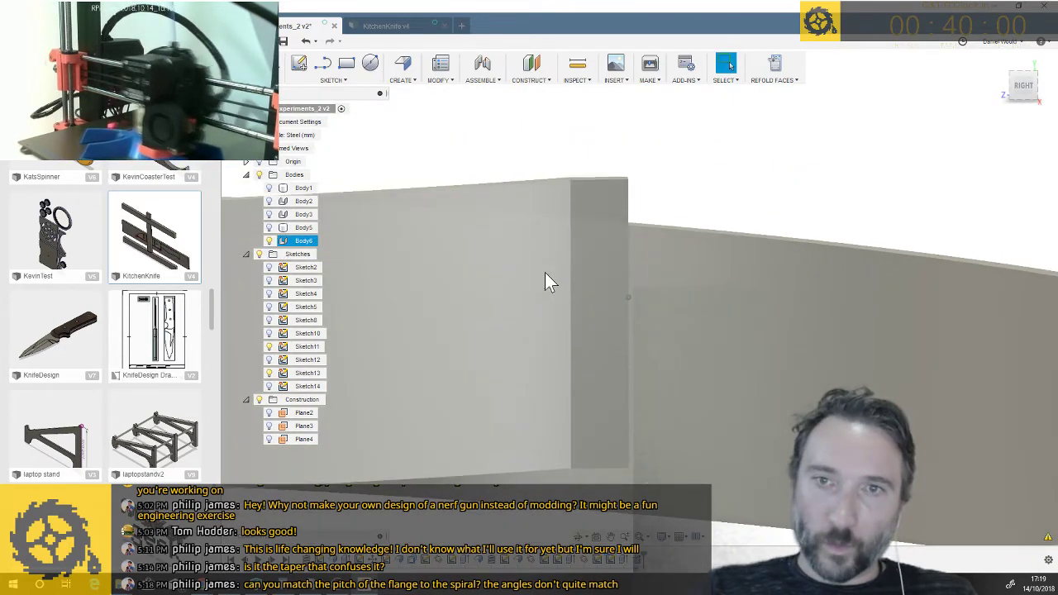
{"action": "scroll", "coordinate": [547, 268], "scroll_direction": "down", "scroll_amount": 4}
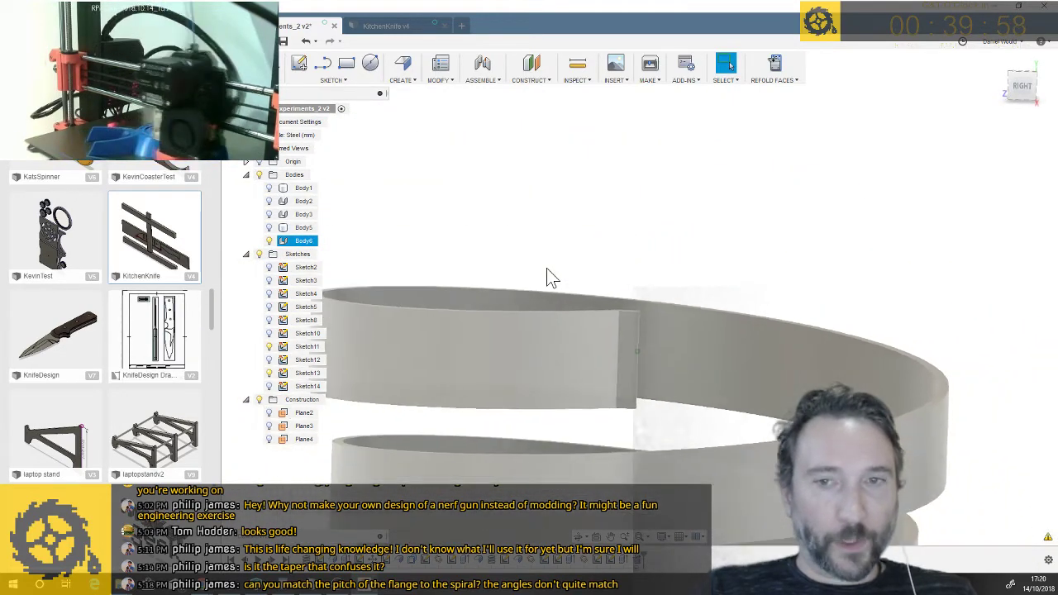
{"action": "left_click", "coordinate": [549, 169]}
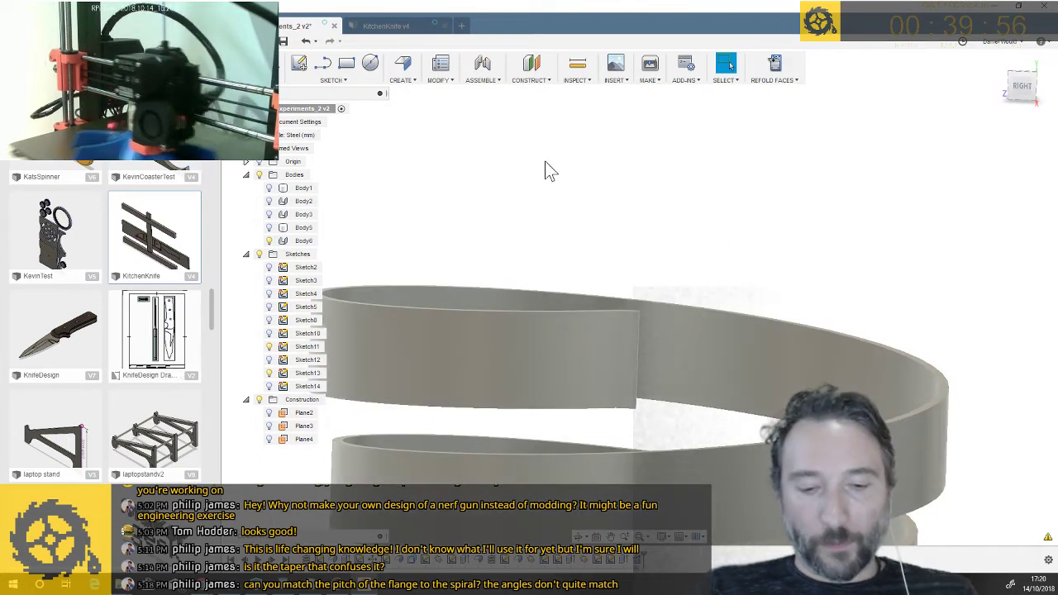
{"action": "key", "text": "ctrl+s"}
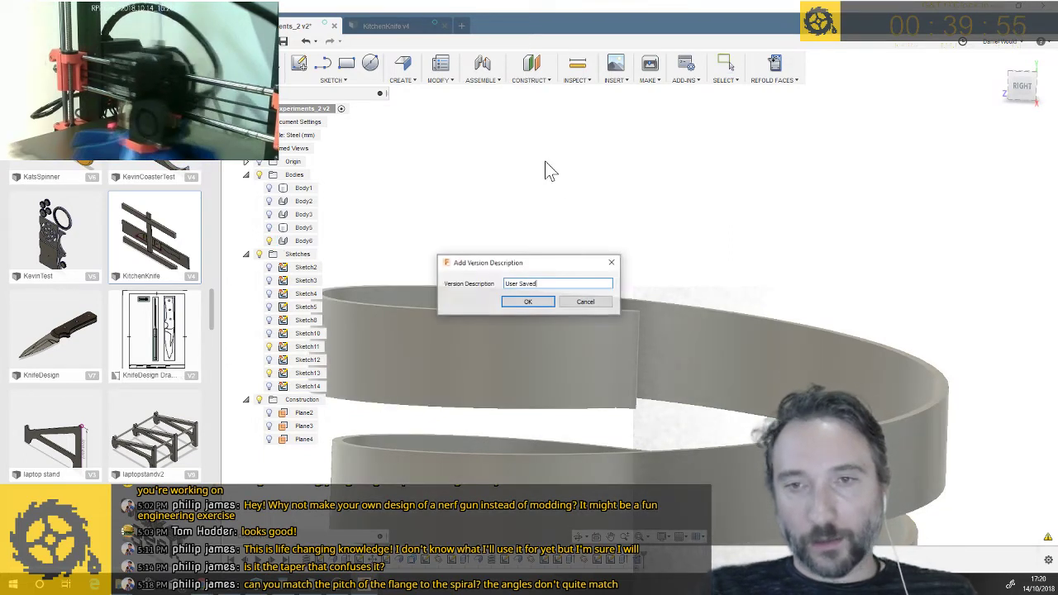
{"action": "left_click", "coordinate": [526, 304]}
Switch to the KitchenKnife design and turn the visibility of the File:1 component off and on again
{"action": "left_click", "coordinate": [388, 26]}
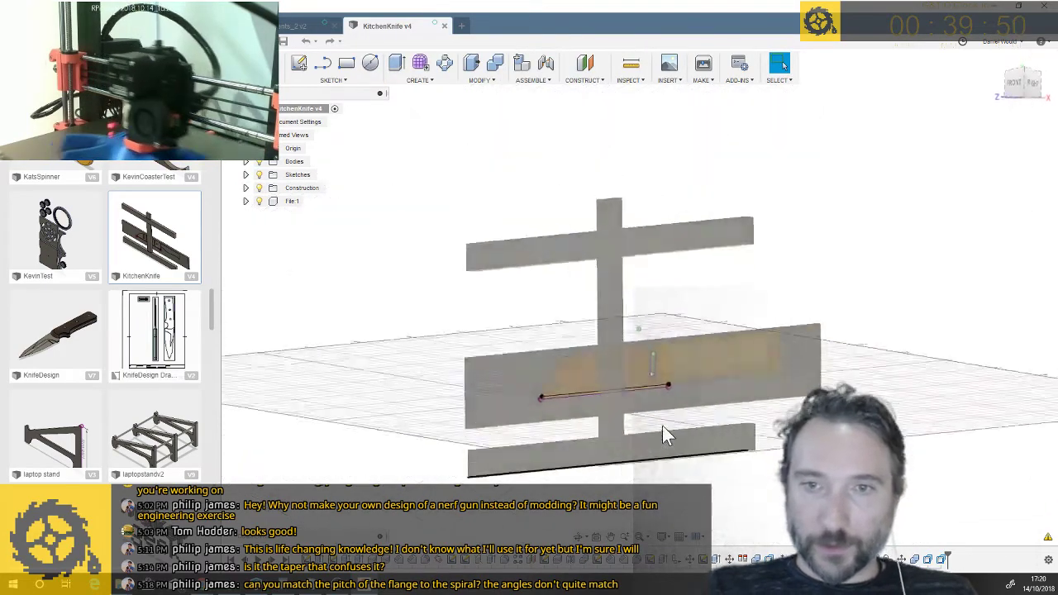
{"action": "middle_click_drag", "start_coordinate": [665, 436], "coordinate": [664, 429], "text": "shift"}
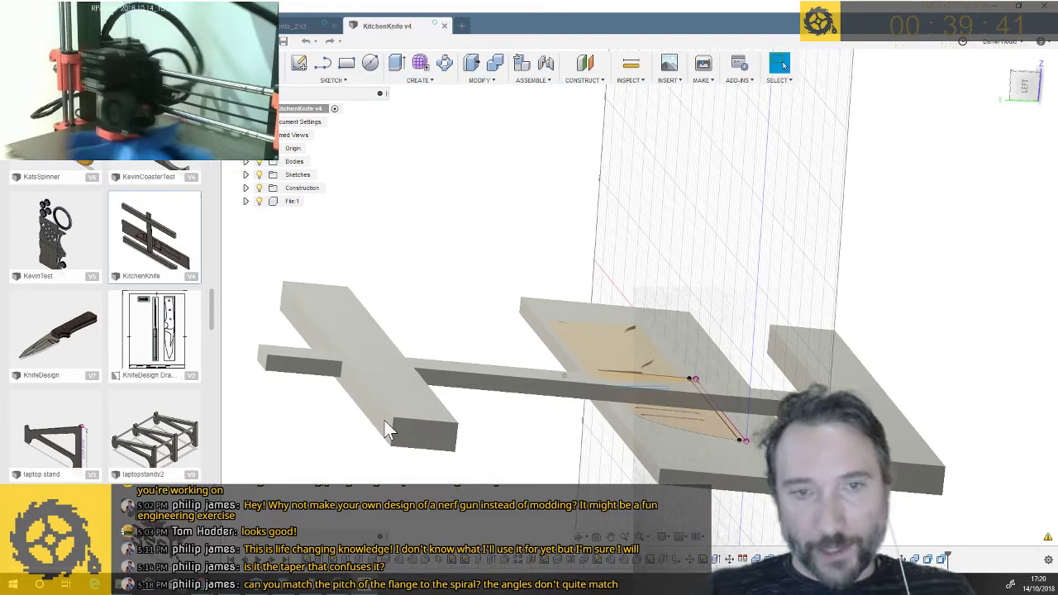
{"action": "left_click", "coordinate": [259, 201]}
{"action": "middle_click_drag", "start_coordinate": [258, 203], "coordinate": [435, 253], "text": "shift"}
{"action": "left_click", "coordinate": [258, 201]}
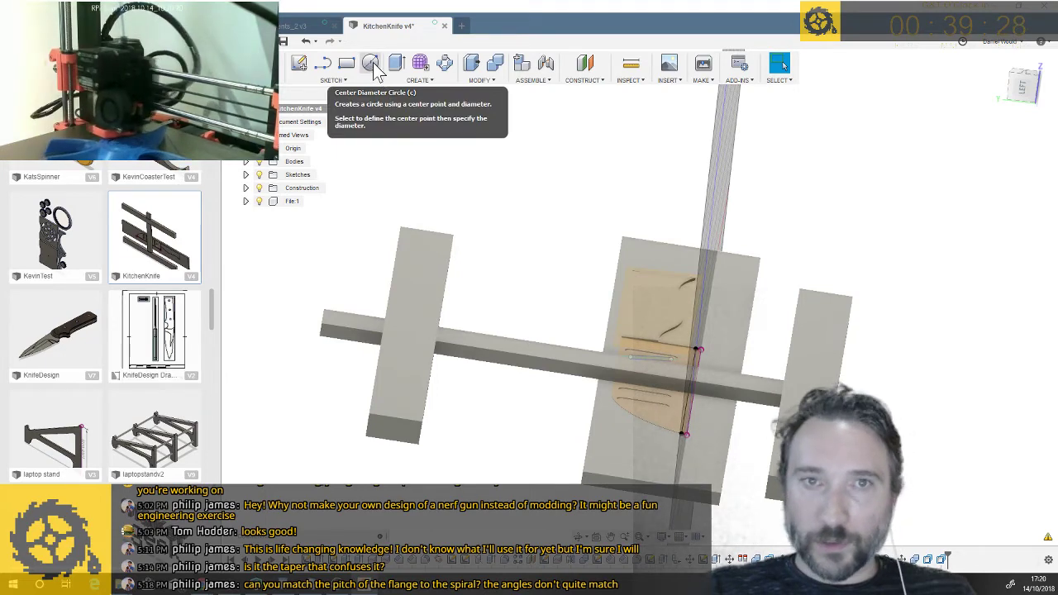
{"action": "left_click", "coordinate": [374, 69]}
{"action": "left_click", "coordinate": [425, 248]}
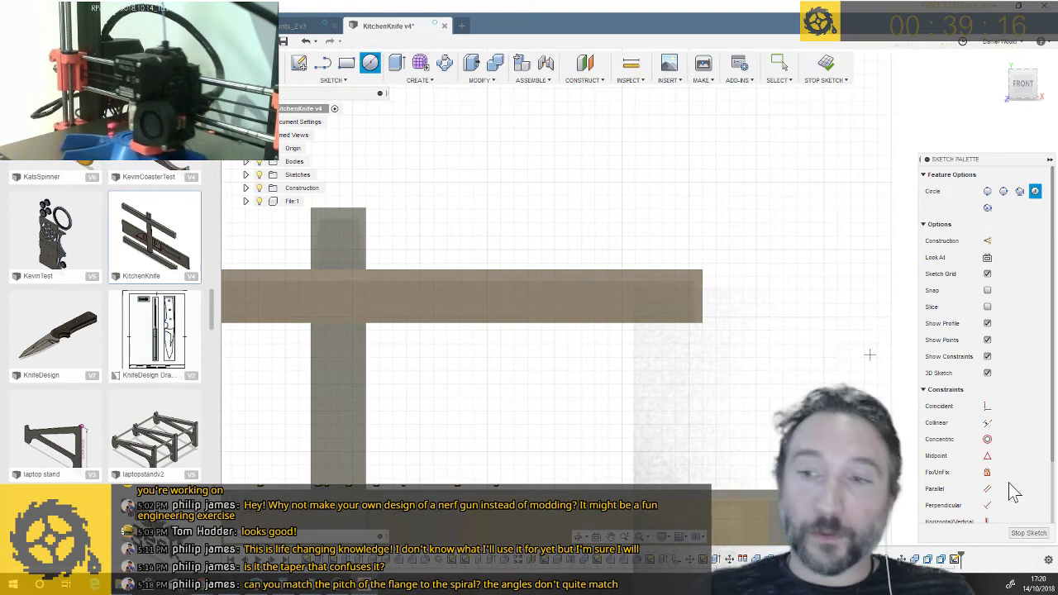
{"action": "left_click", "coordinate": [1029, 534]}
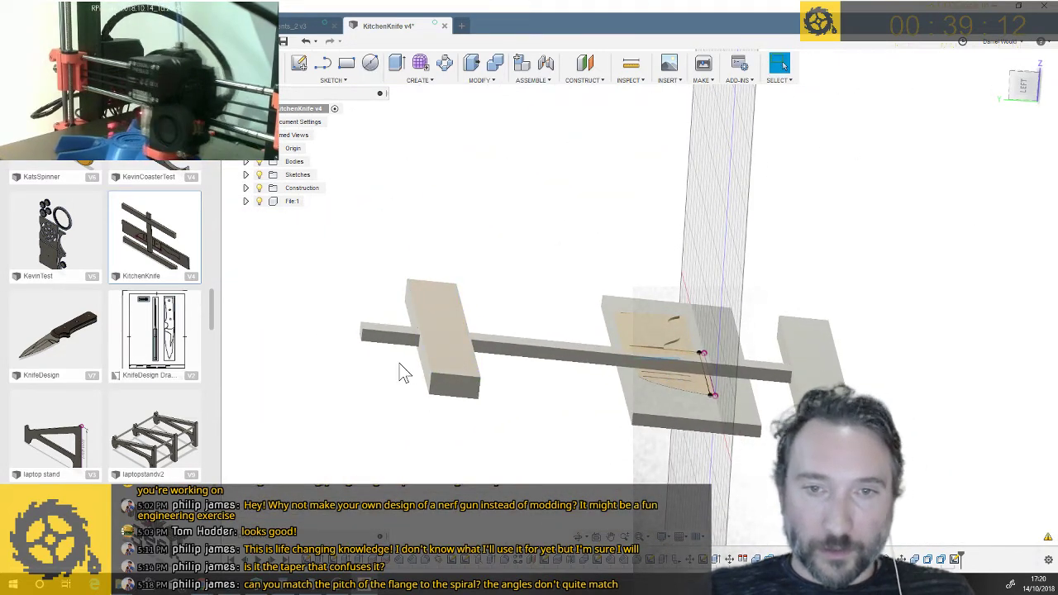
Sketch a rectangle about 190 mm long on the end face of a long rail, enclosing the ends of both rails
{"action": "left_click", "coordinate": [348, 66]}
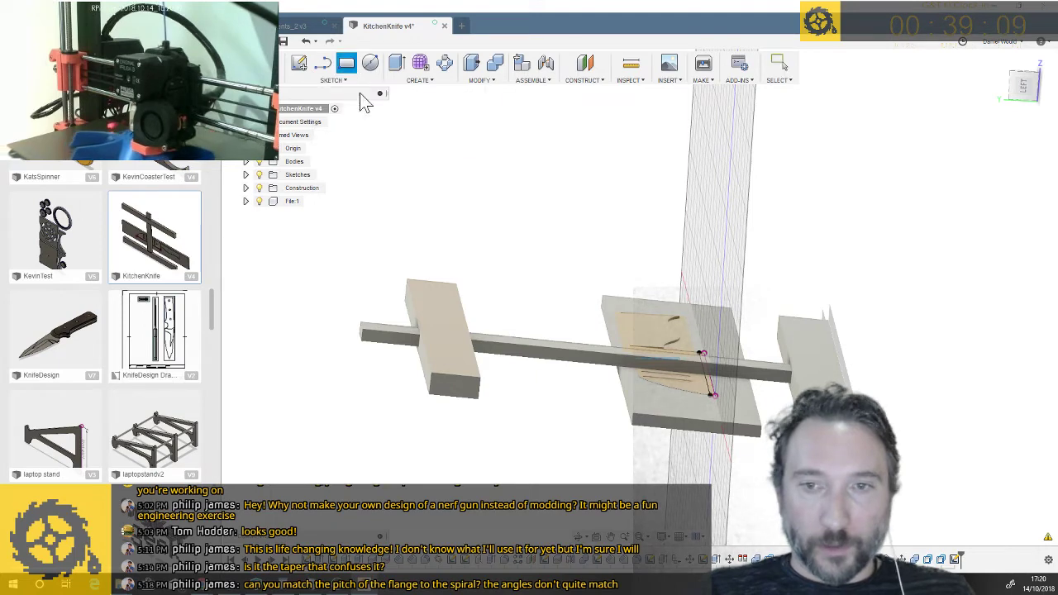
{"action": "left_click", "coordinate": [464, 389]}
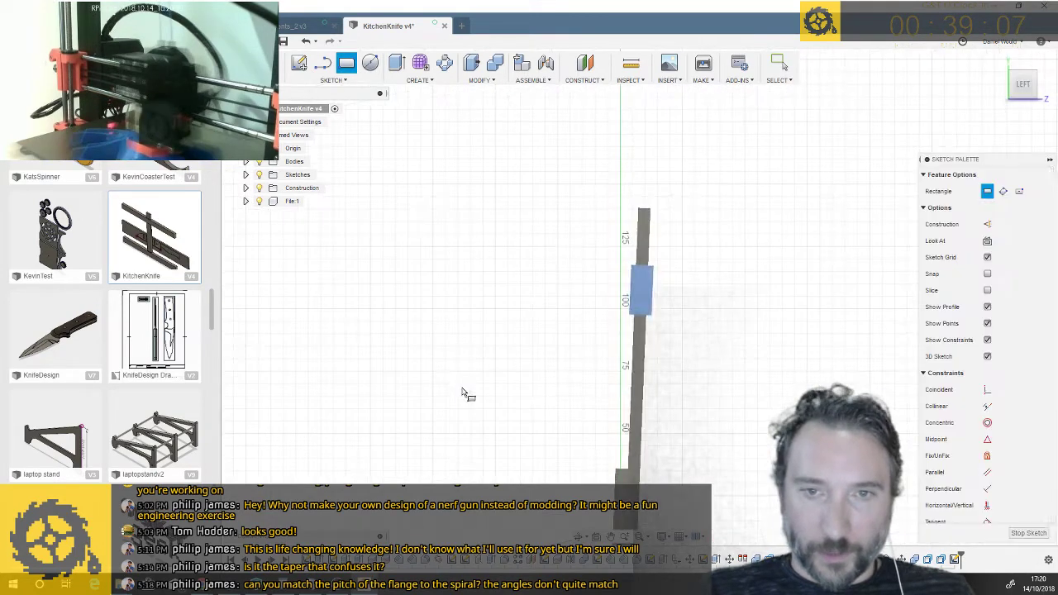
{"action": "left_click", "coordinate": [605, 244]}
{"action": "scroll", "coordinate": [646, 281], "scroll_direction": "down", "scroll_amount": 3}
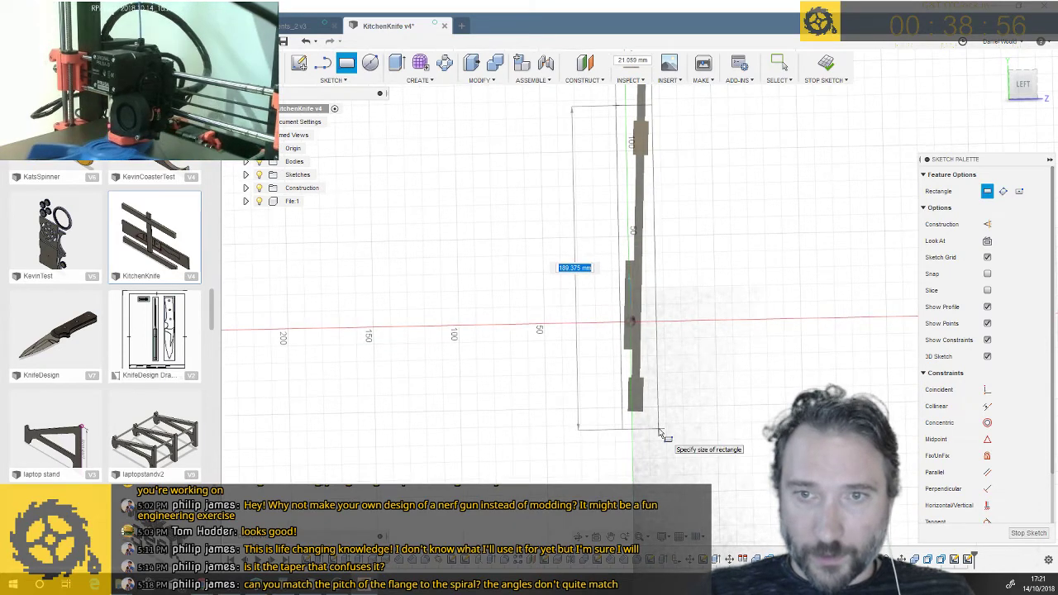
{"action": "left_click", "coordinate": [666, 430]}
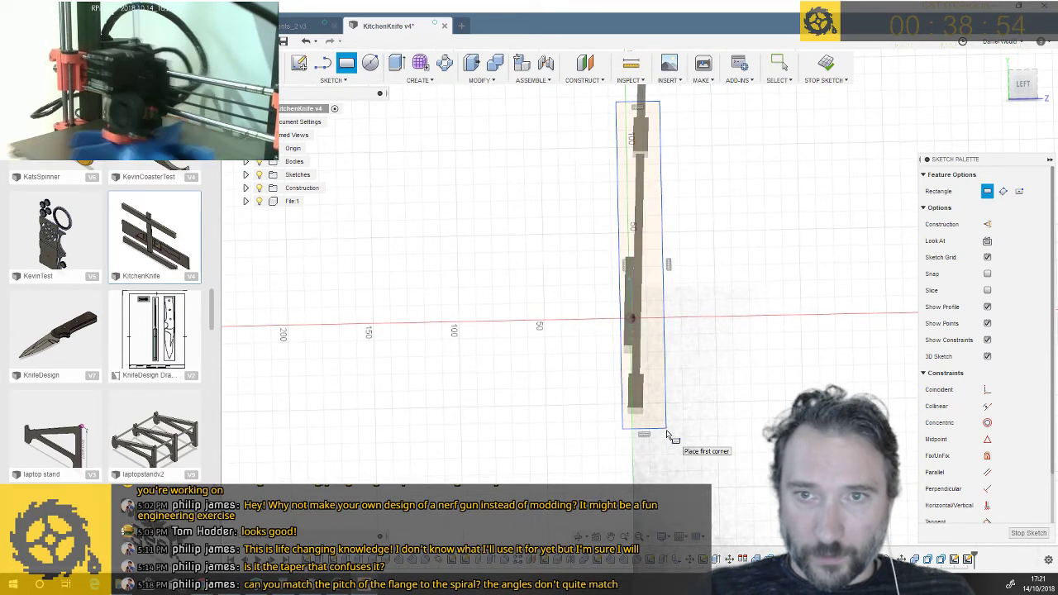
{"action": "key", "text": "F6"}
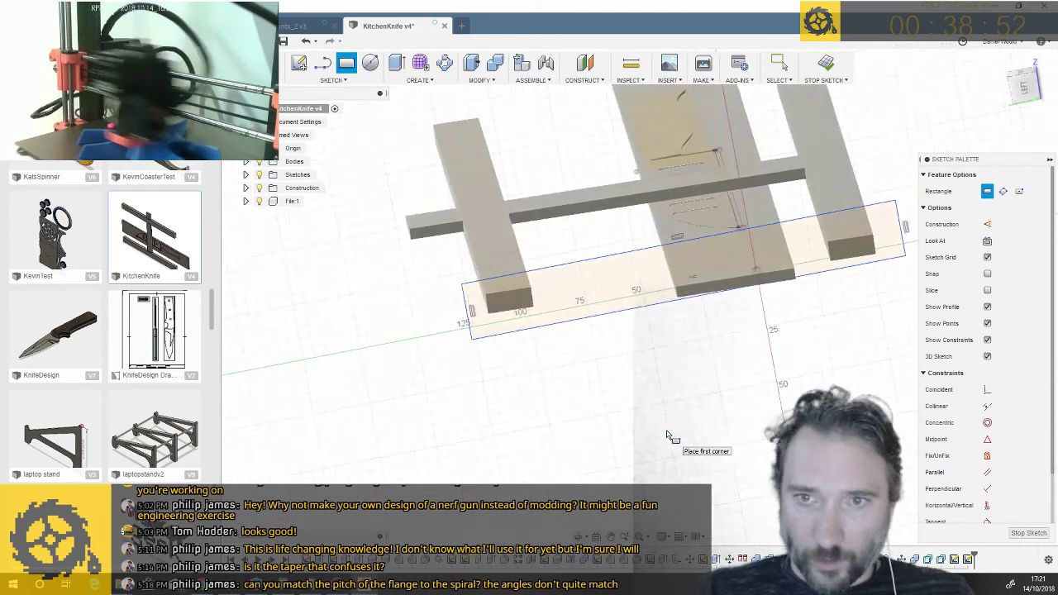
Expand the list of bodies and hide BaseMount, Body7 and Body9
{"action": "left_click", "coordinate": [247, 162]}
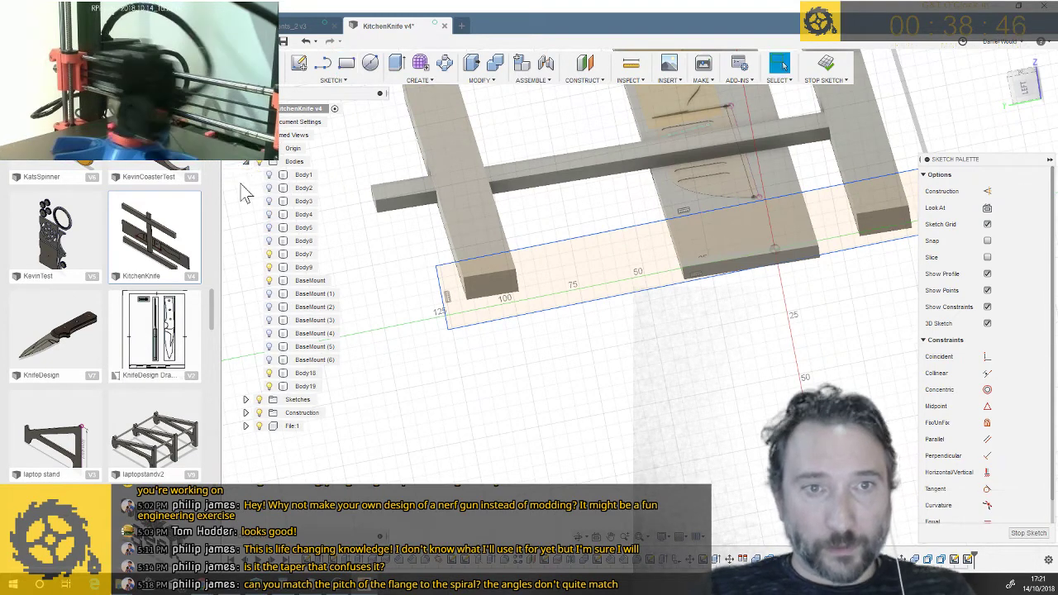
{"action": "left_click", "coordinate": [270, 281]}
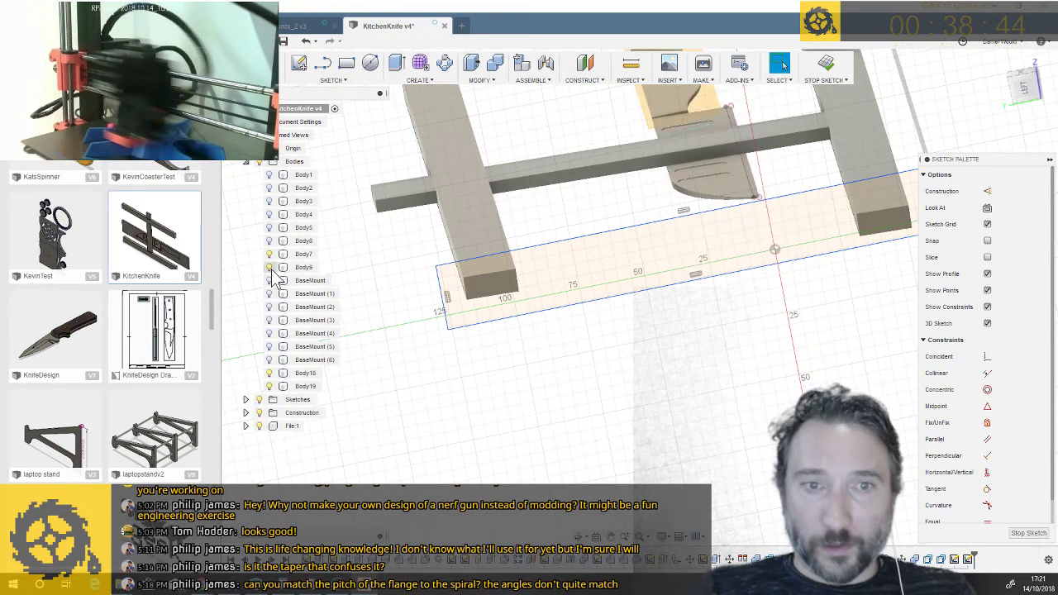
{"action": "left_click", "coordinate": [270, 267]}
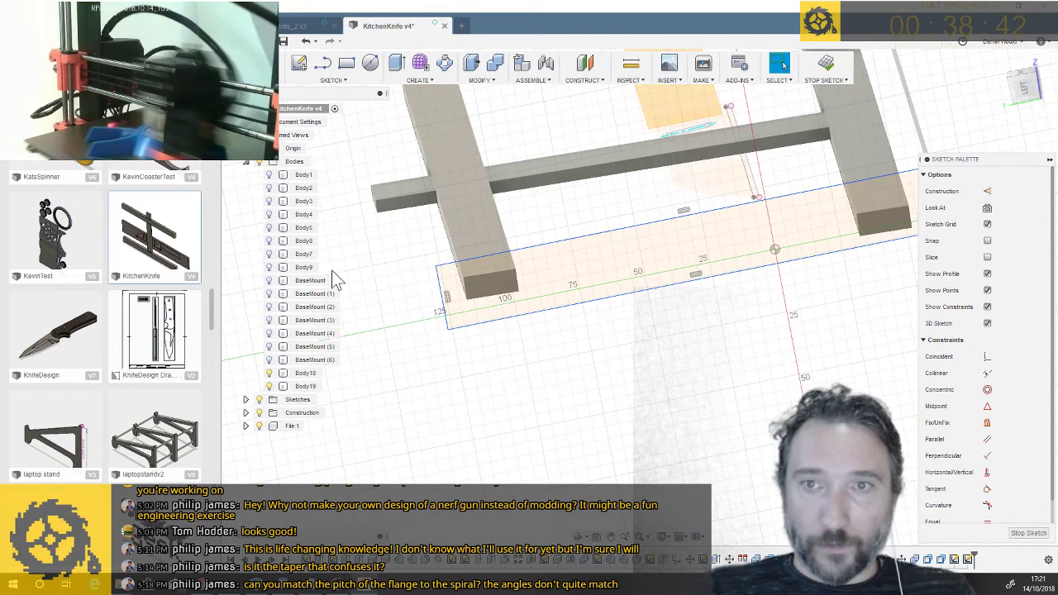
Extrude the rectangle profile by -15 mm as a new body to form a crossbar over the rail ends
{"action": "key", "text": "q"}
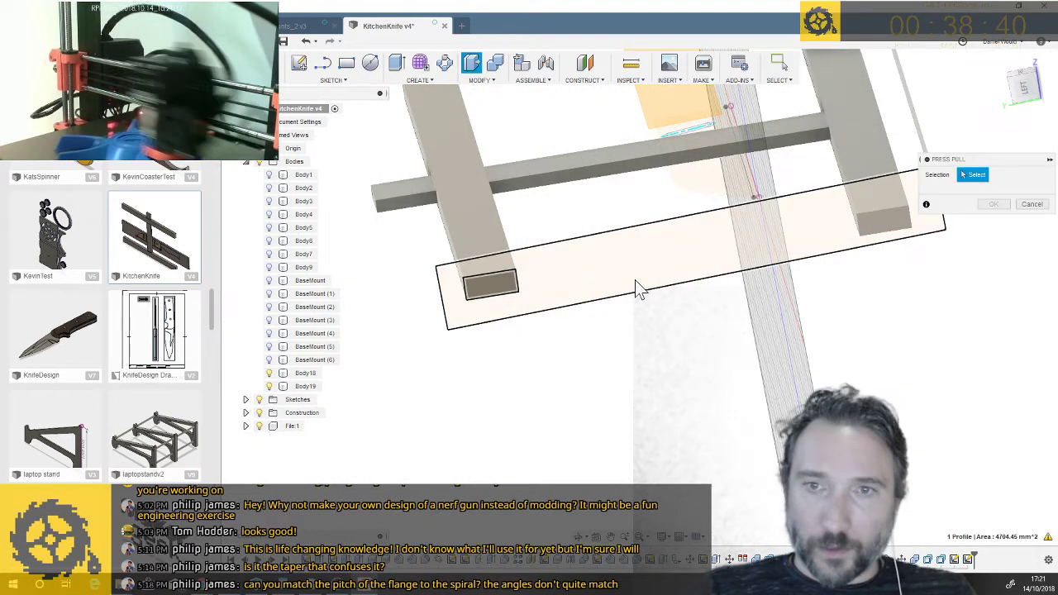
{"action": "left_click", "coordinate": [691, 268]}
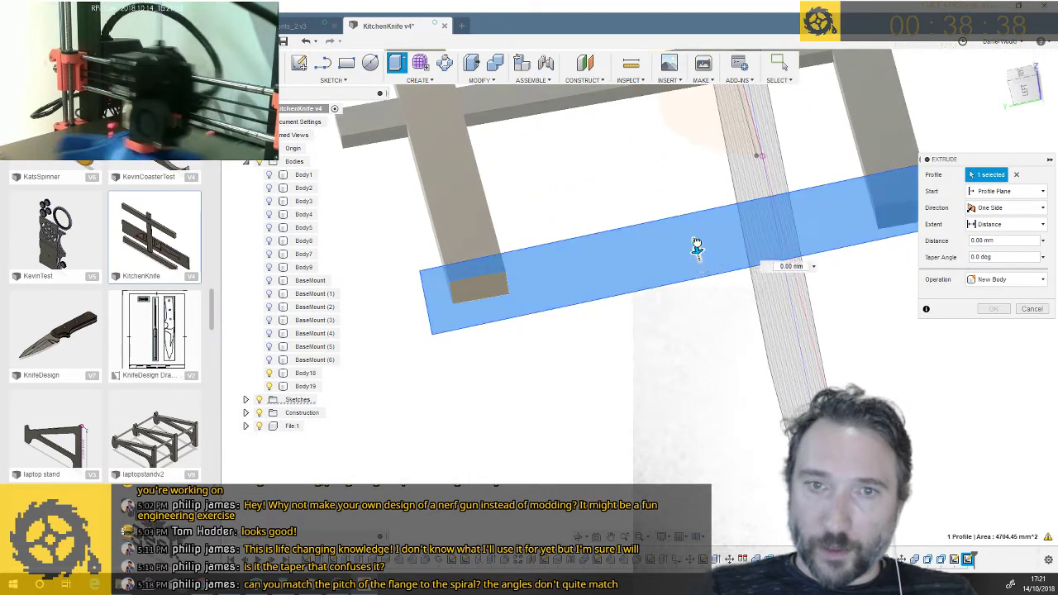
{"action": "mouse_move", "coordinate": [697, 246]}
{"action": "left_mouse_down"}
{"action": "mouse_move", "coordinate": [687, 224]}
{"action": "mouse_move", "coordinate": [694, 233]}
{"action": "left_mouse_up"}
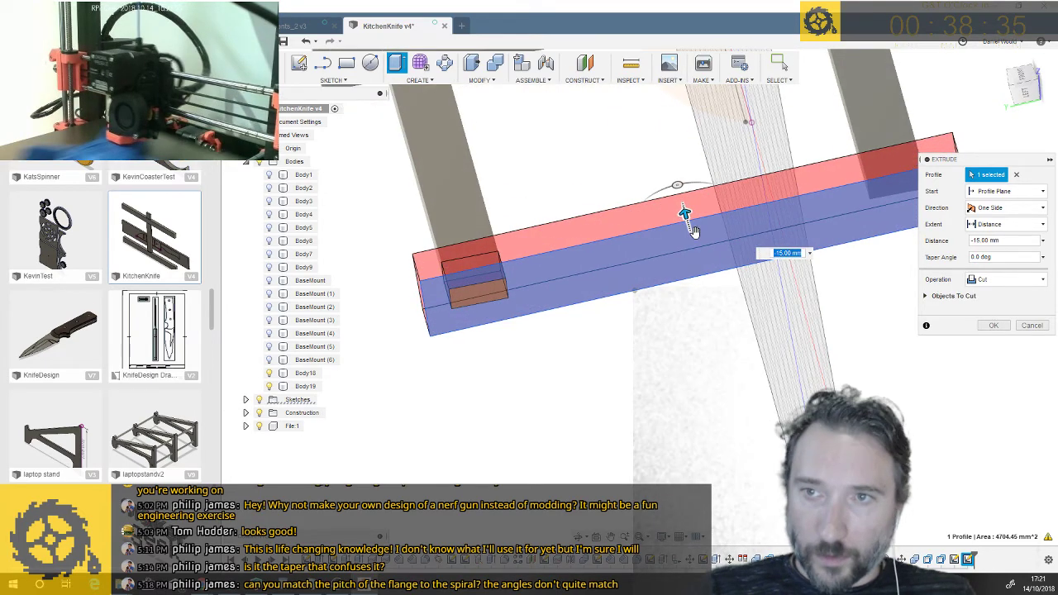
{"action": "middle_click_drag", "start_coordinate": [692, 231], "coordinate": [658, 208], "text": "shift"}
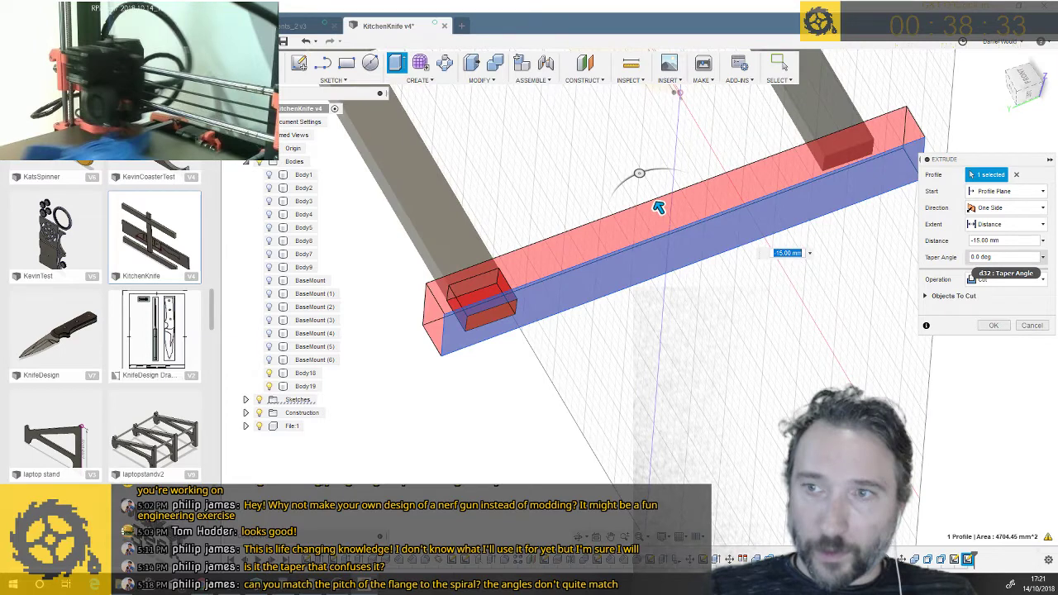
{"action": "left_click", "coordinate": [1006, 280]}
{"action": "left_click", "coordinate": [992, 329]}
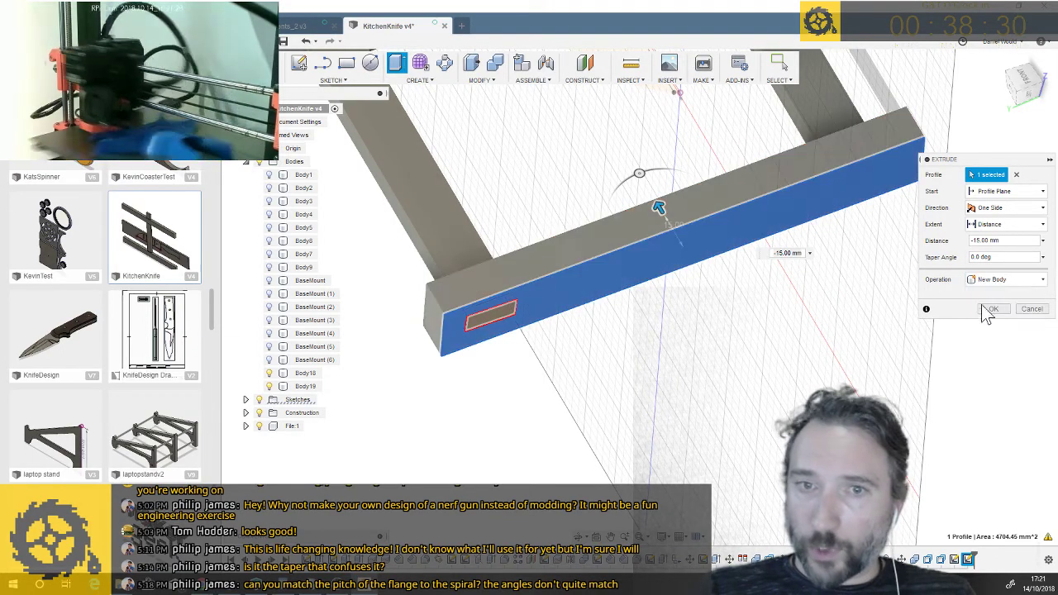
{"action": "left_click", "coordinate": [991, 309]}
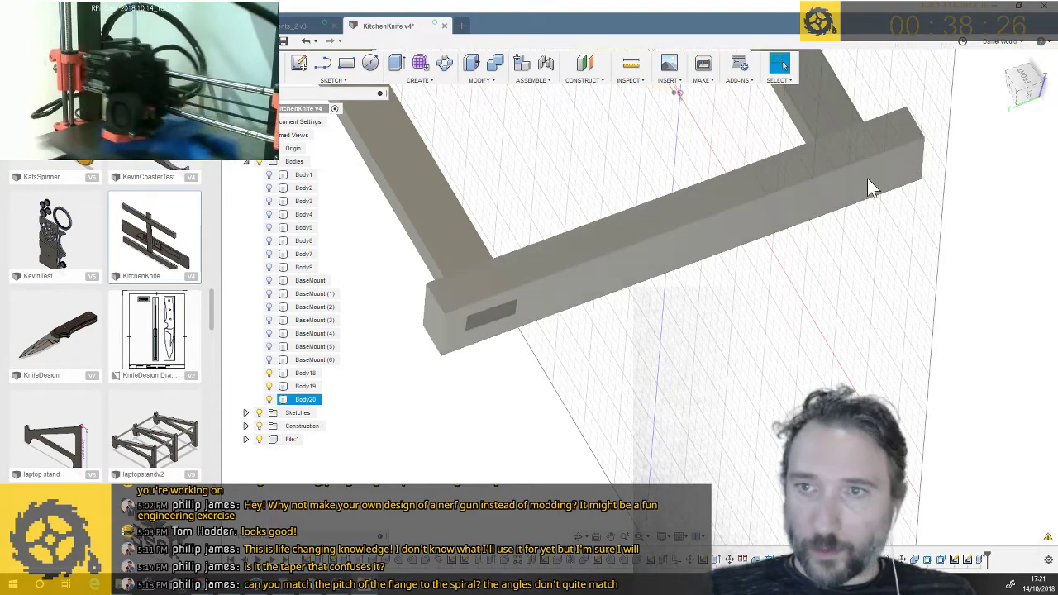
Combine the new crossbar with both long rails as tool bodies, using the Cut operation with Keep Tools enabled
{"action": "middle_click_drag", "start_coordinate": [839, 119], "coordinate": [588, 271], "text": "shift"}
{"action": "middle_click_drag", "start_coordinate": [598, 224], "coordinate": [587, 201], "text": "shift"}
{"action": "left_click", "coordinate": [305, 373]}
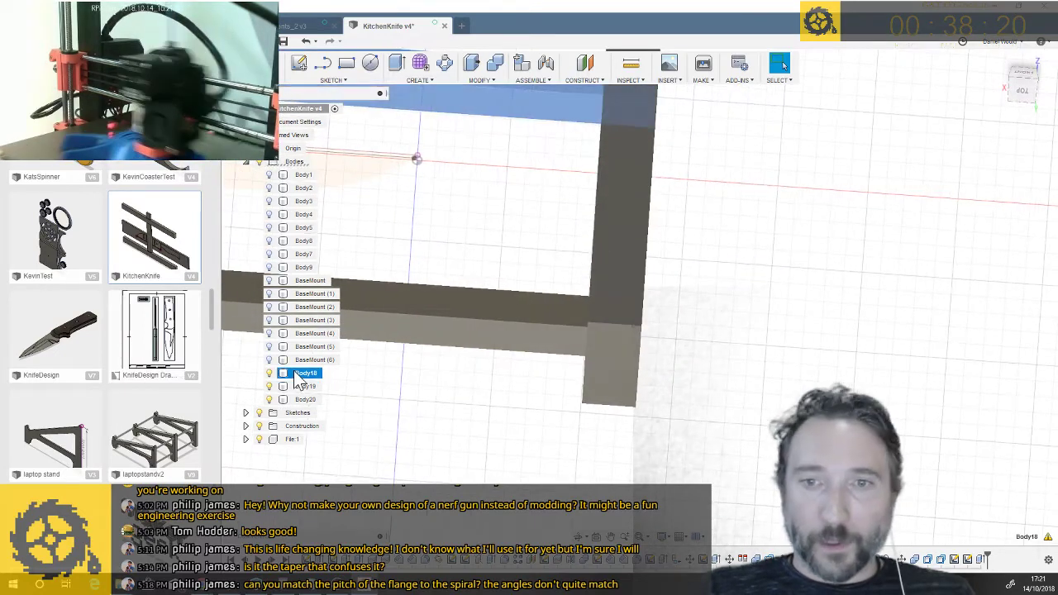
{"action": "left_click", "coordinate": [301, 401]}
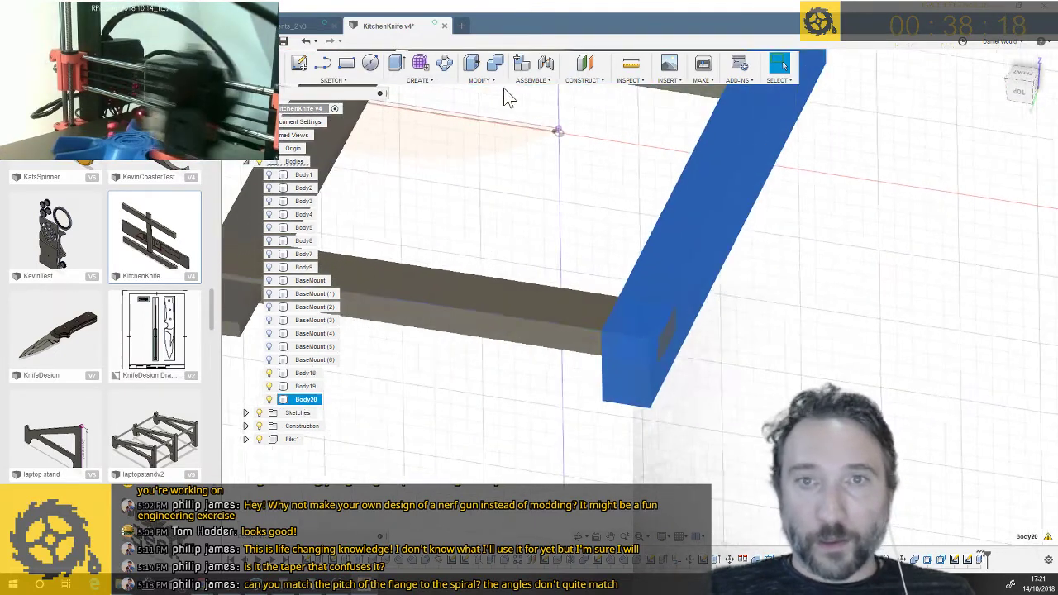
{"action": "left_click", "coordinate": [481, 80]}
{"action": "left_click", "coordinate": [486, 189]}
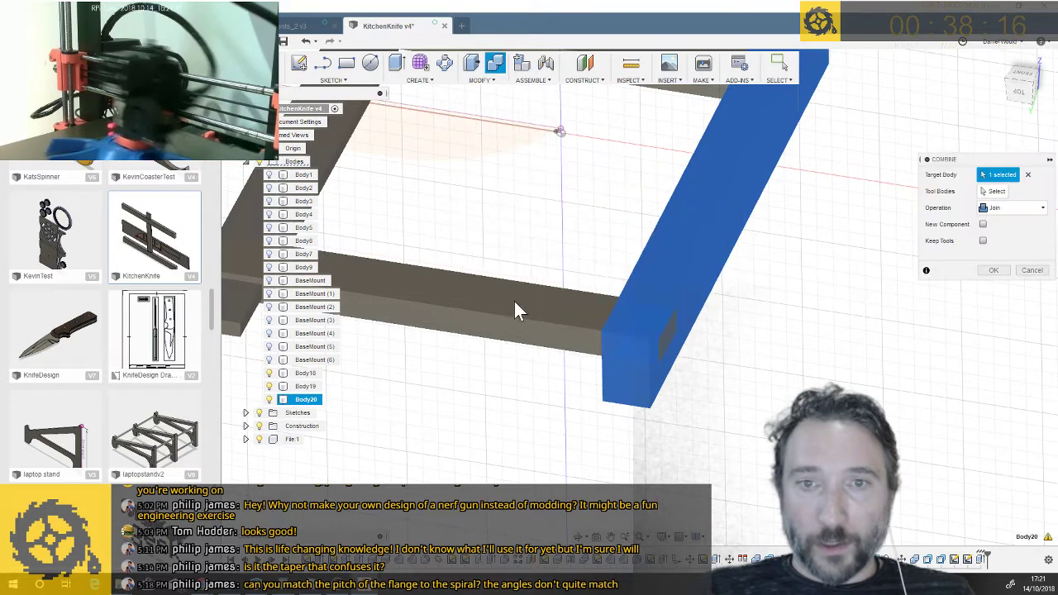
{"action": "left_click", "coordinate": [989, 191]}
{"action": "left_click", "coordinate": [531, 356]}
{"action": "left_click", "coordinate": [718, 156]}
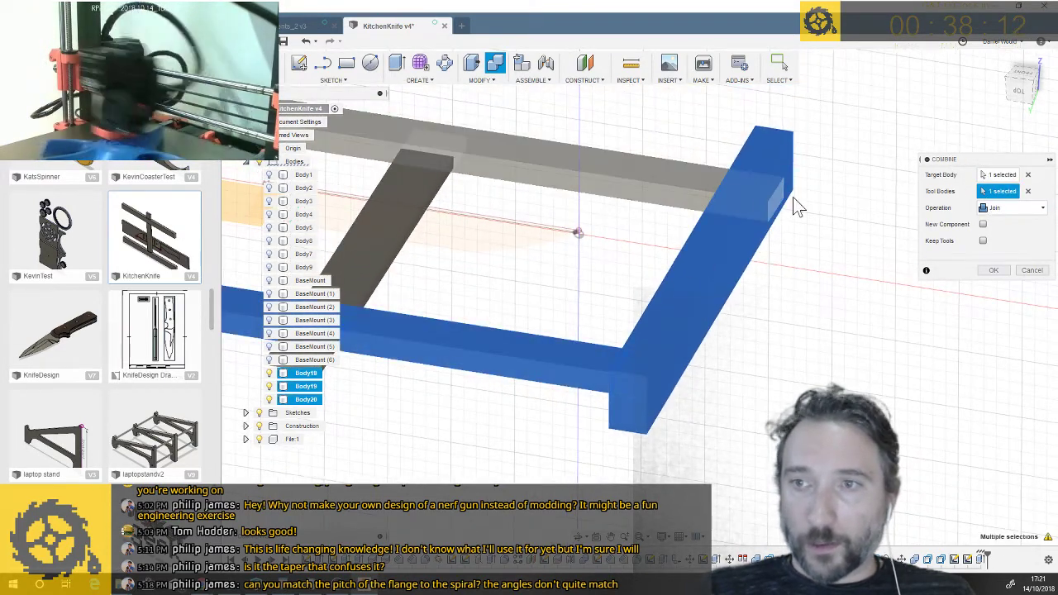
{"action": "left_click", "coordinate": [996, 238]}
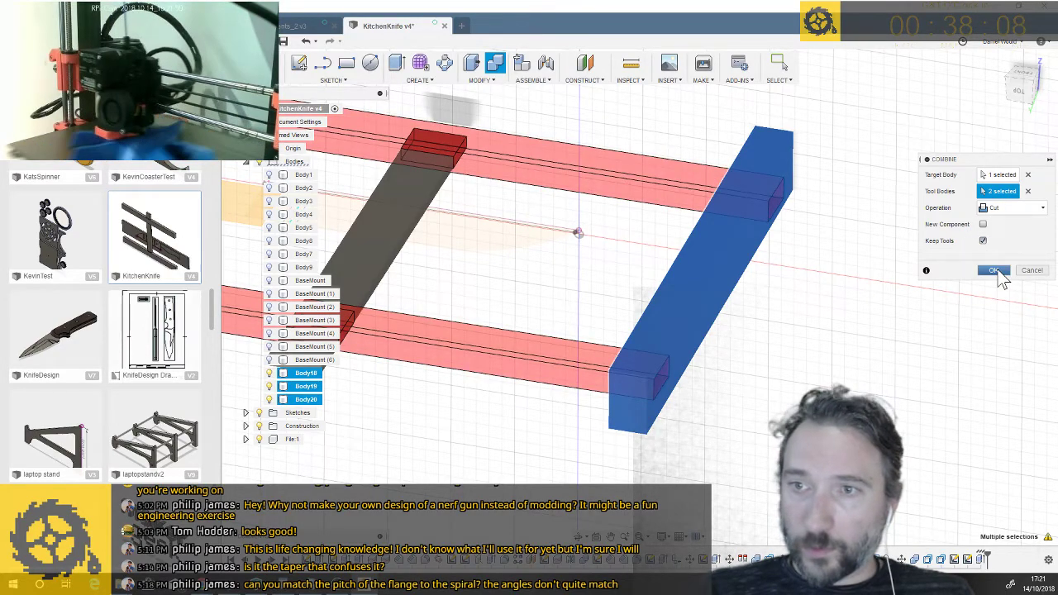
{"action": "left_click", "coordinate": [994, 271]}
Hide both rails to inspect the slots cut through the crossbar, and show the rails again
{"action": "middle_click_drag", "start_coordinate": [998, 270], "coordinate": [664, 303], "text": "shift"}
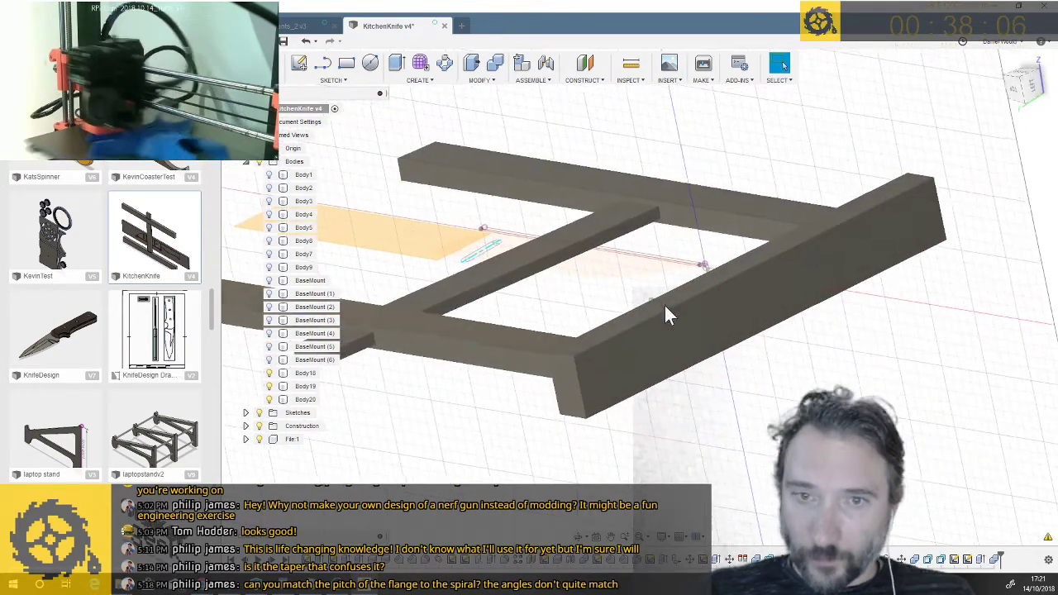
{"action": "left_click", "coordinate": [269, 373]}
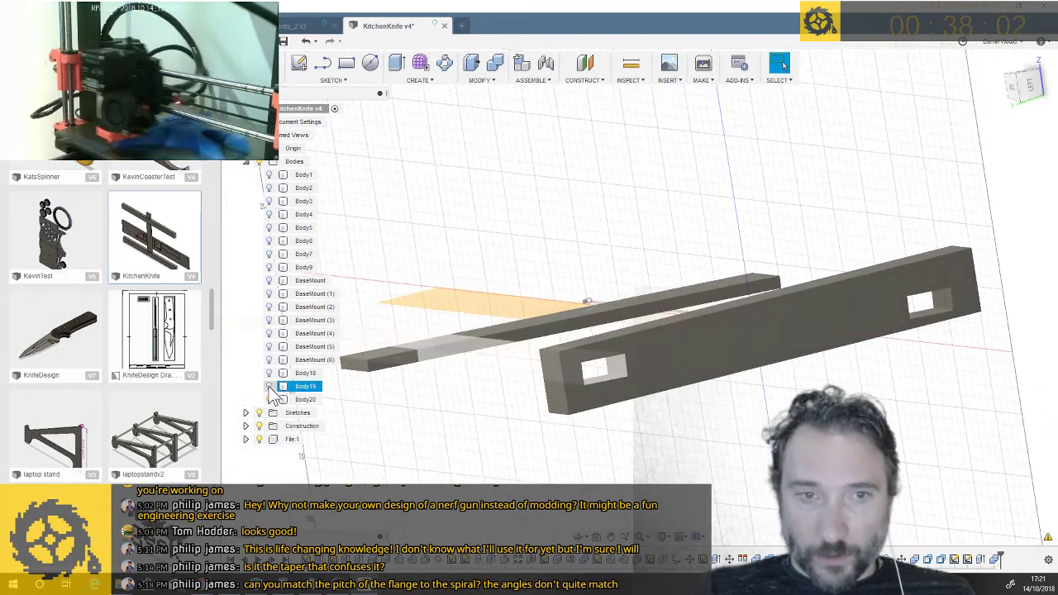
{"action": "left_click", "coordinate": [269, 373]}
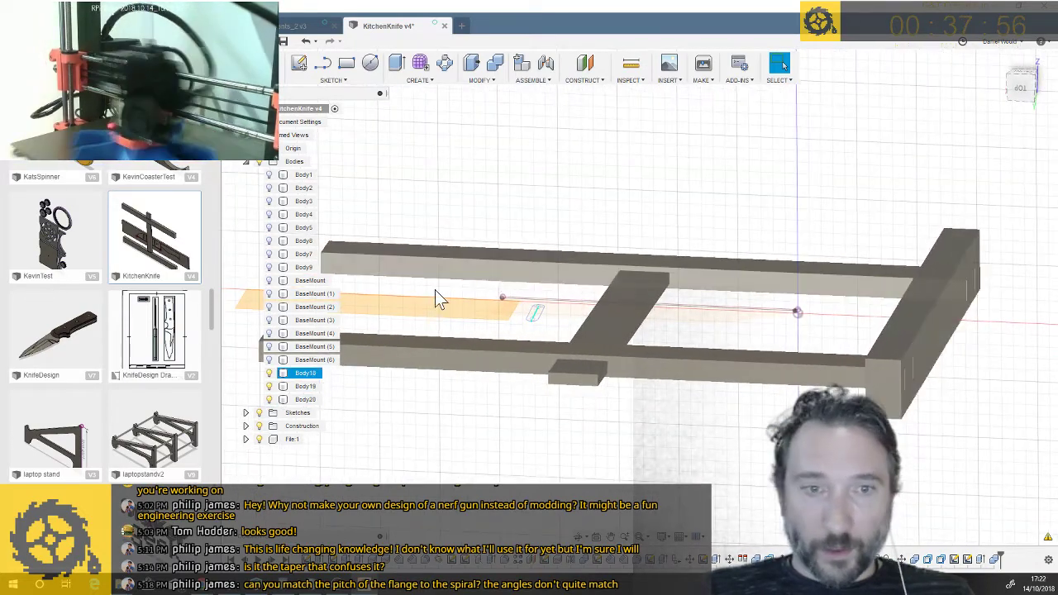
Make a copy of the slotted crossbar and move it 160 mm in X along the rails
{"action": "left_click", "coordinate": [305, 399]}
{"action": "right_click", "coordinate": [305, 399]}
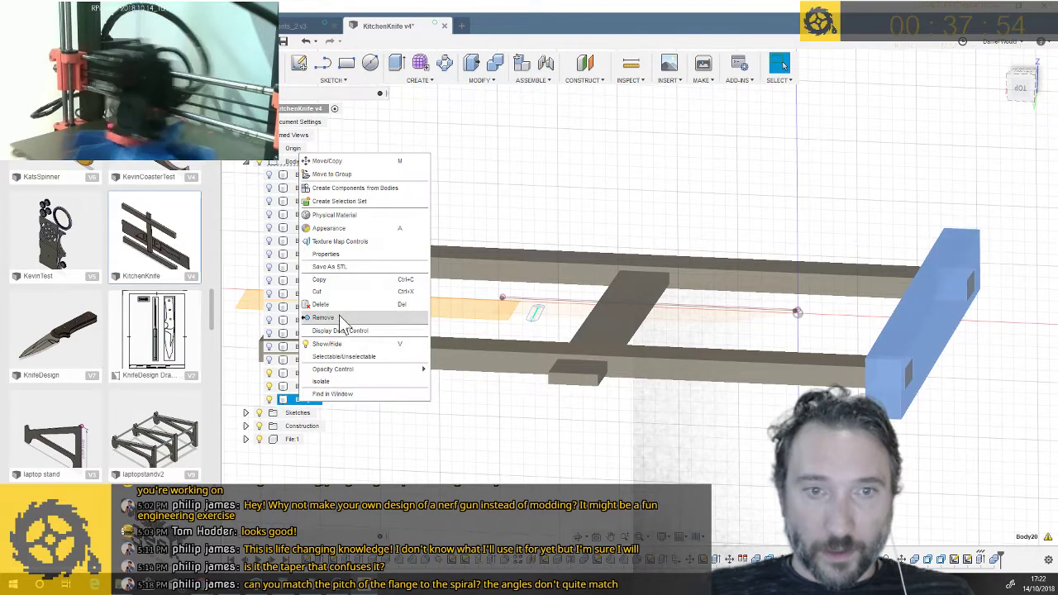
{"action": "left_click", "coordinate": [336, 279]}
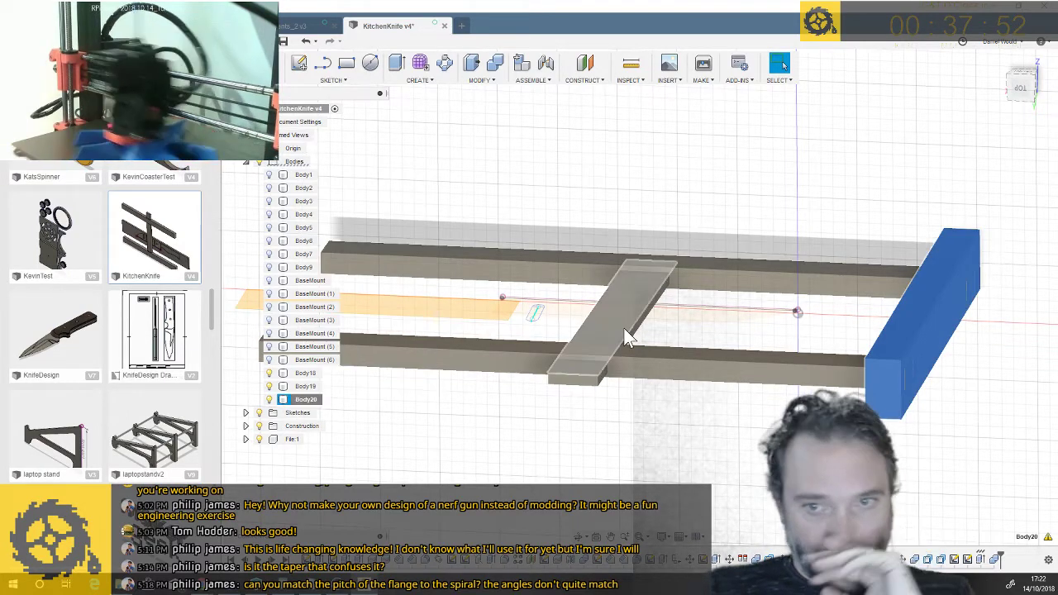
{"action": "scroll", "coordinate": [550, 421], "scroll_direction": "down", "scroll_amount": 3}
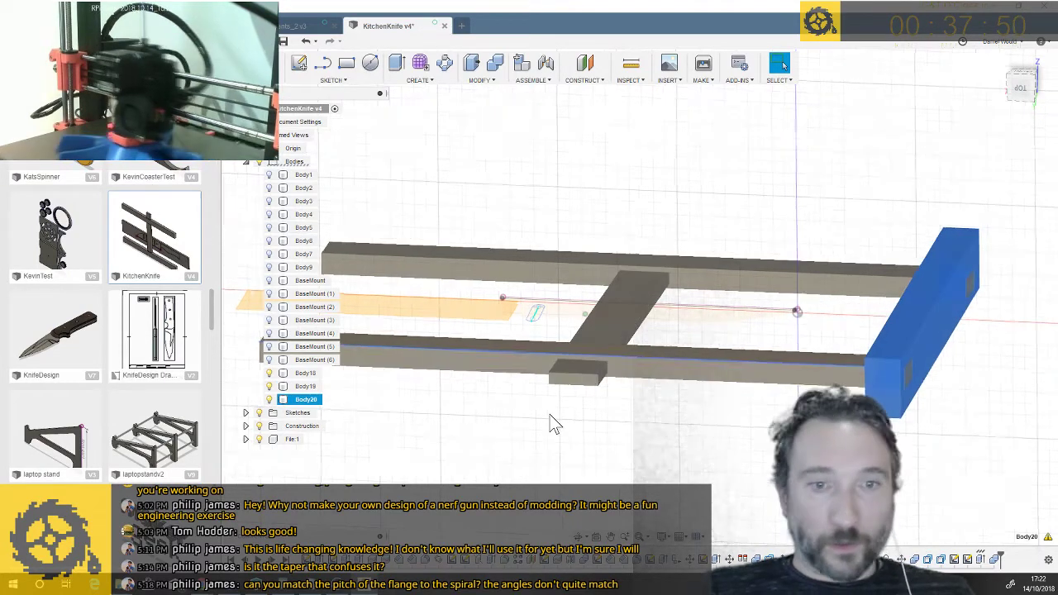
{"action": "right_click", "coordinate": [316, 399]}
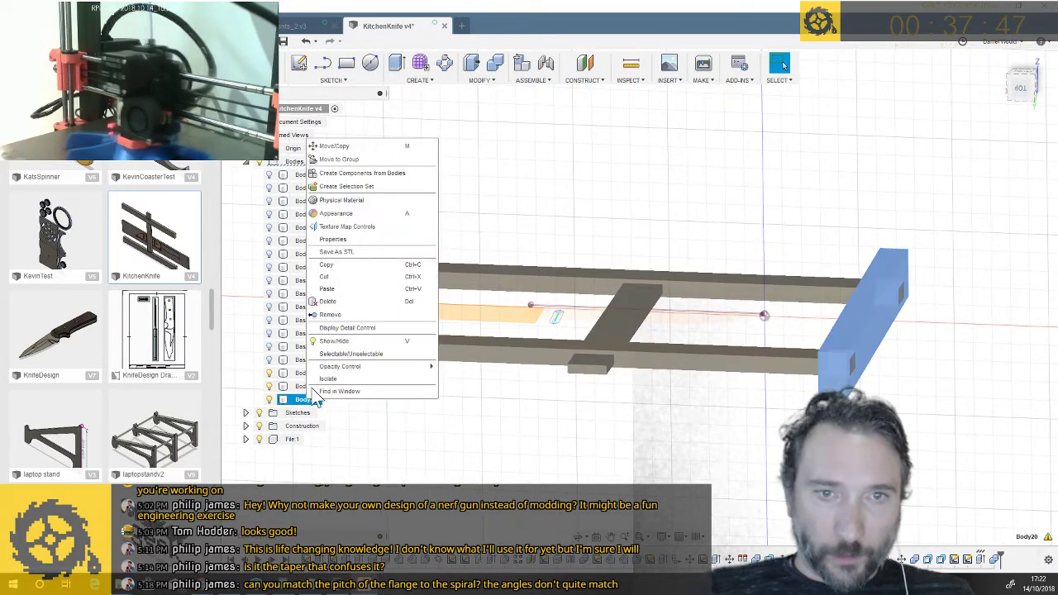
{"action": "left_click", "coordinate": [350, 145]}
{"action": "left_click", "coordinate": [992, 258]}
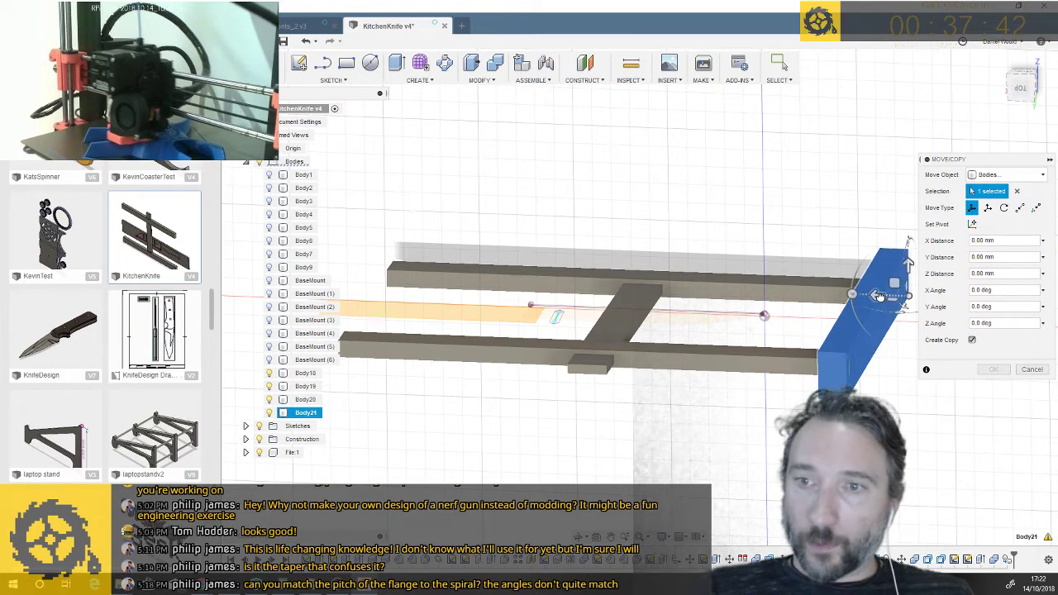
{"action": "left_click_drag", "start_coordinate": [880, 296], "coordinate": [396, 273]}
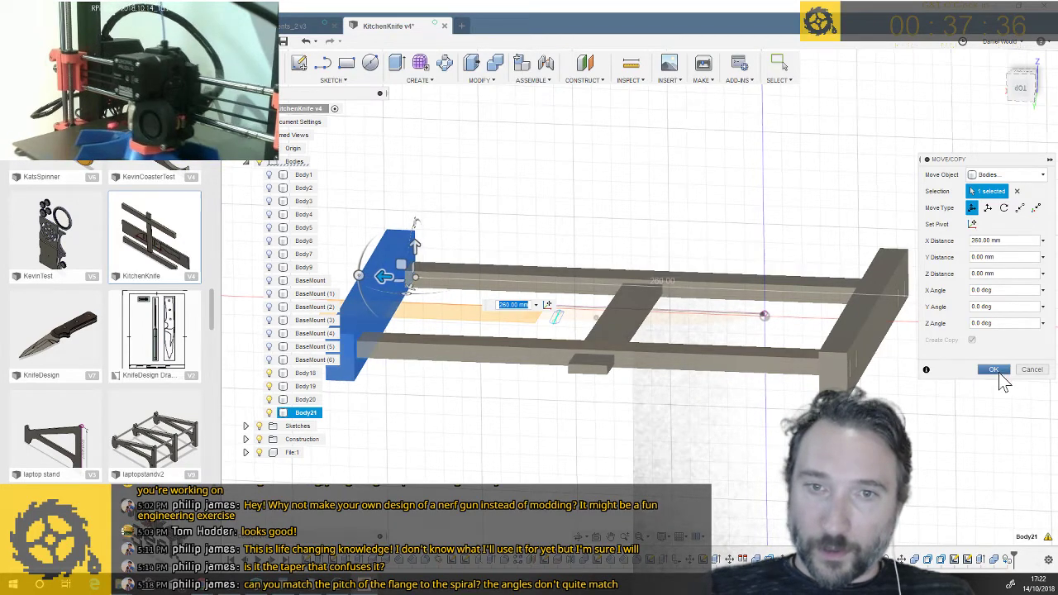
{"action": "left_click_drag", "start_coordinate": [395, 275], "coordinate": [584, 286]}
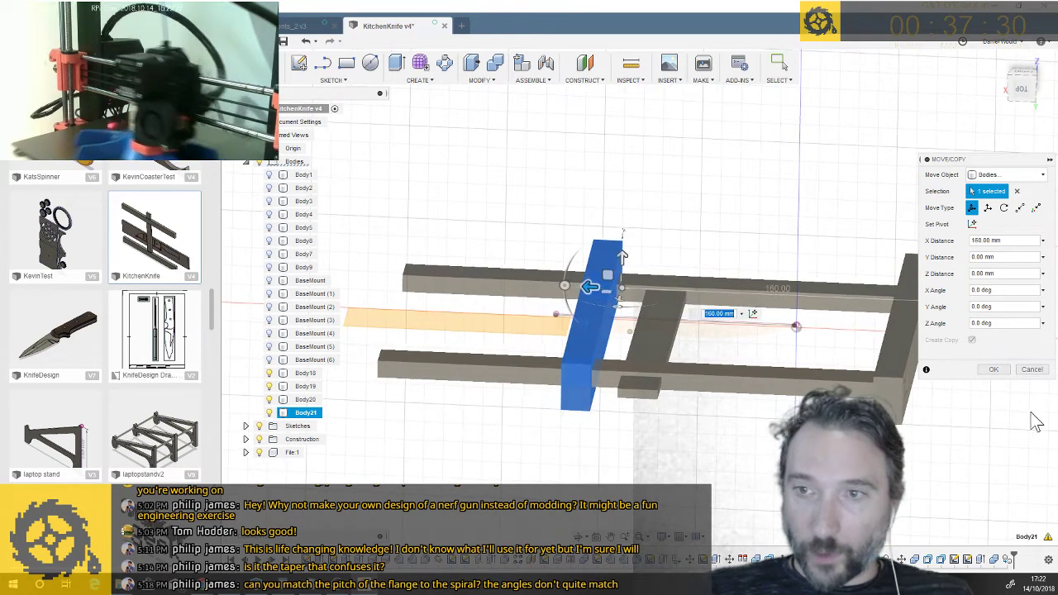
{"action": "left_click", "coordinate": [996, 369]}
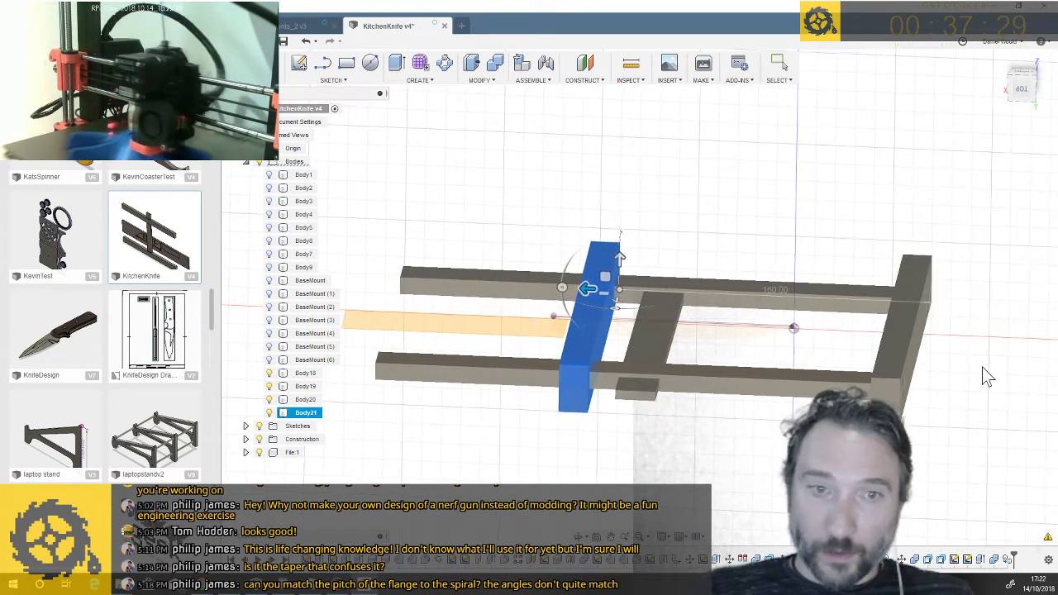
Toggle the visibility of several BaseMount bodies and leave the one named BaseMount shown between the rails
{"action": "left_click", "coordinate": [270, 360]}
{"action": "left_click", "coordinate": [269, 347]}
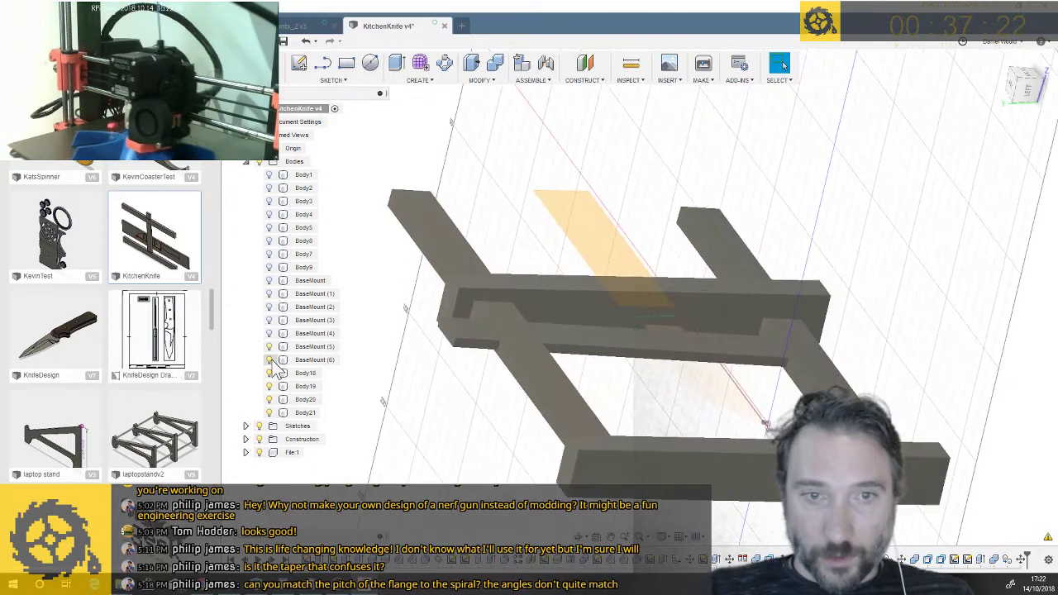
{"action": "left_click", "coordinate": [270, 296]}
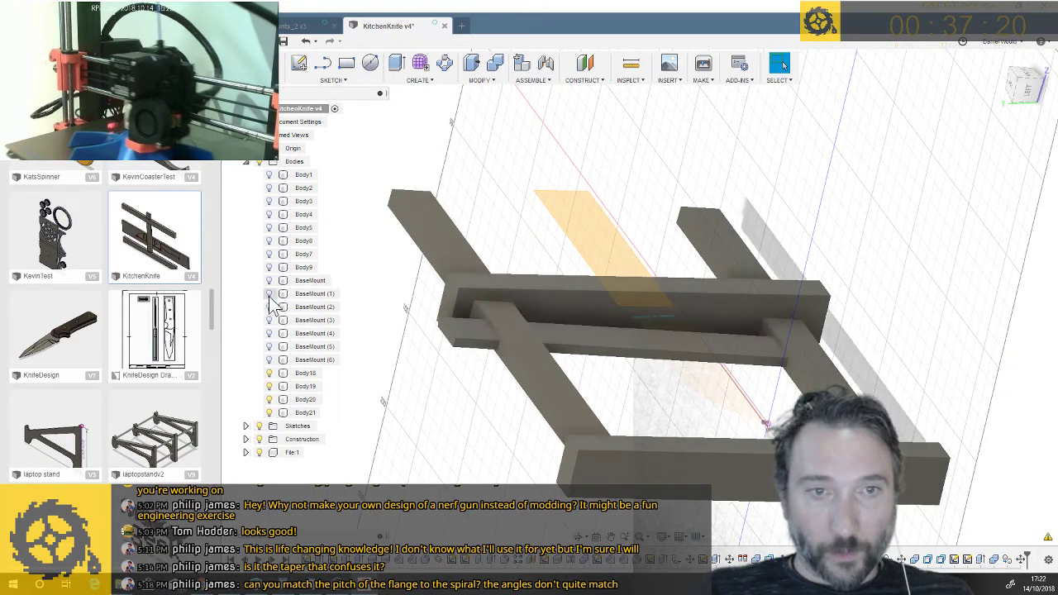
{"action": "left_click", "coordinate": [269, 294]}
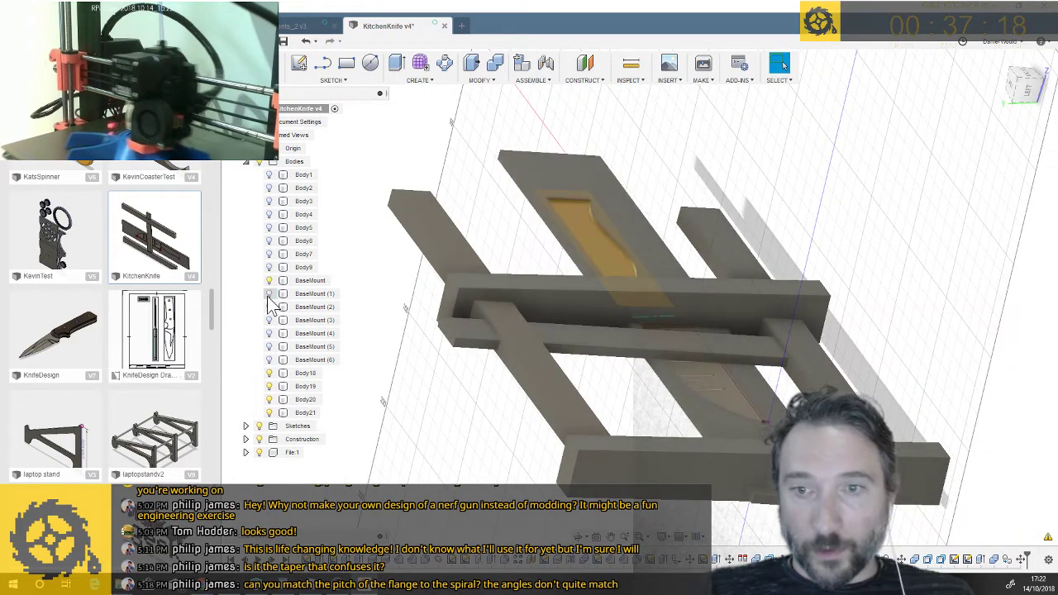
Show Body7 and Body9, and move the crossbar Body21 30 mm in X along the rails
{"action": "left_click", "coordinate": [268, 268]}
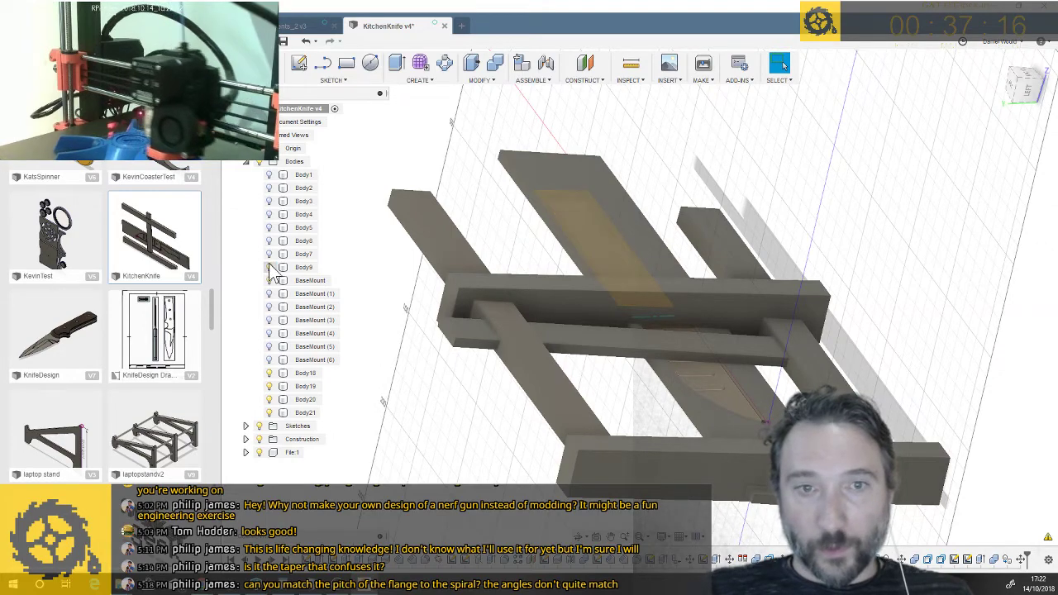
{"action": "left_click", "coordinate": [270, 242]}
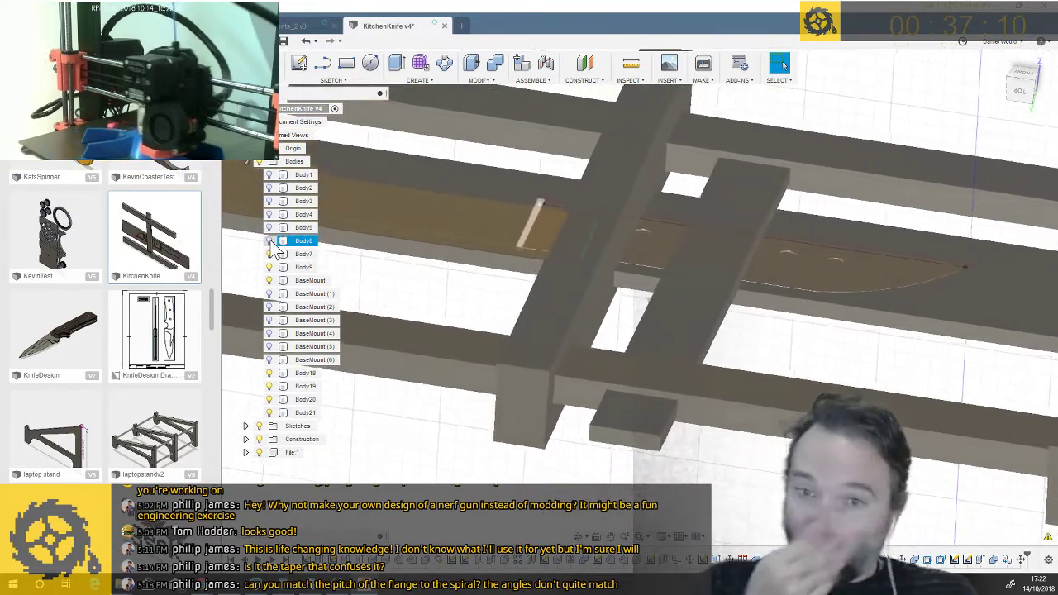
{"action": "right_click", "coordinate": [285, 413]}
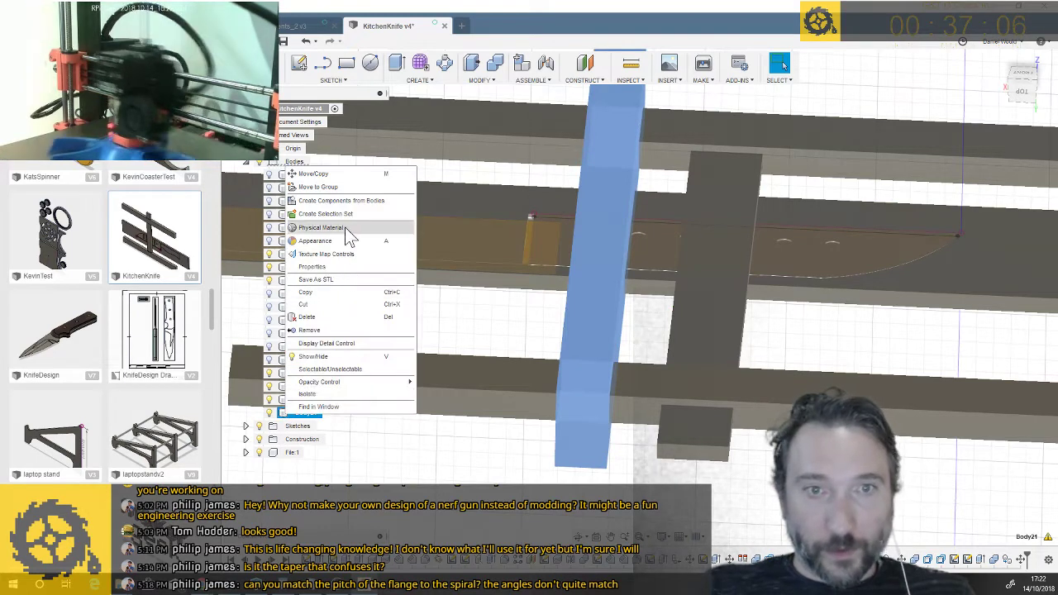
{"action": "left_click", "coordinate": [345, 175]}
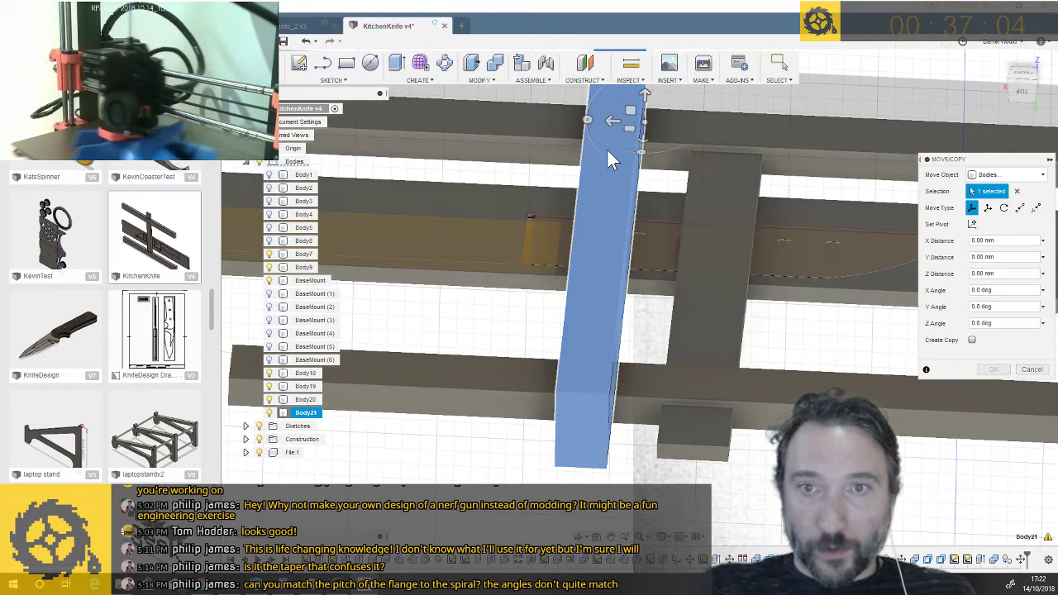
{"action": "left_click_drag", "start_coordinate": [611, 118], "coordinate": [507, 118]}
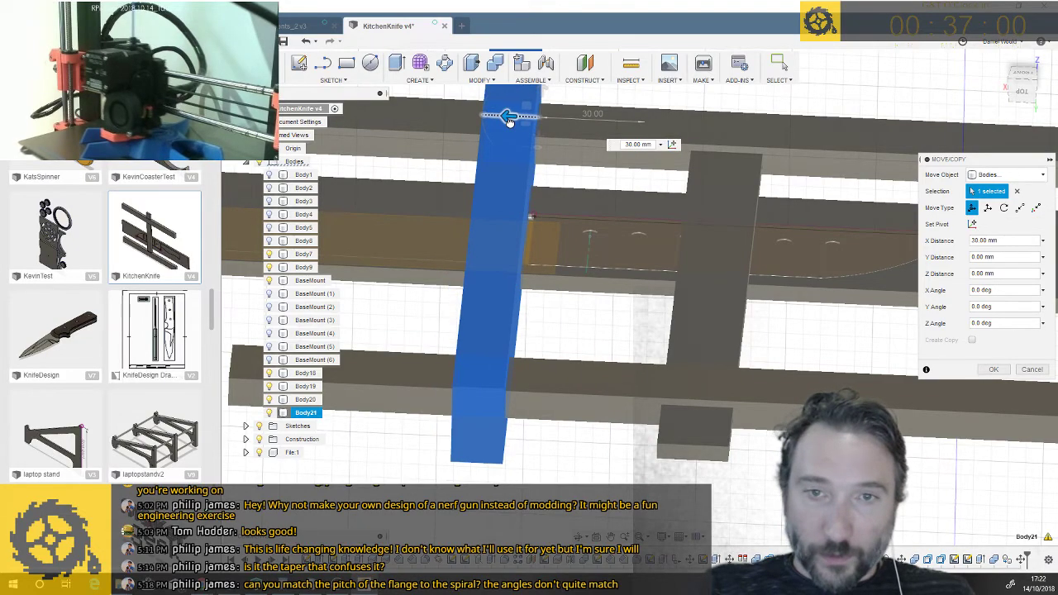
{"action": "middle_click_drag", "start_coordinate": [508, 117], "coordinate": [558, 160], "text": "shift"}
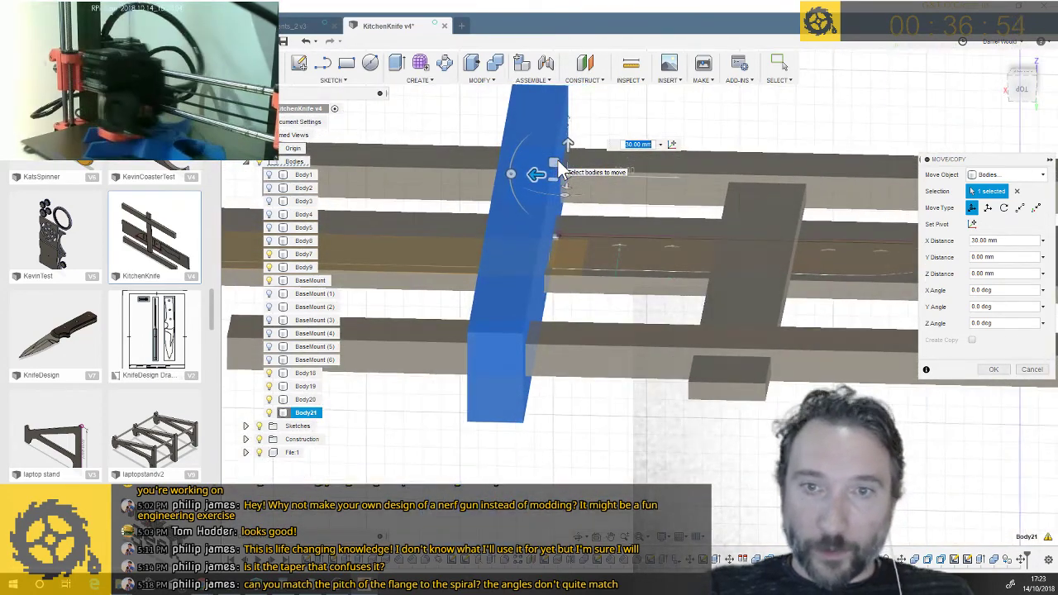
{"action": "key", "text": "Return"}
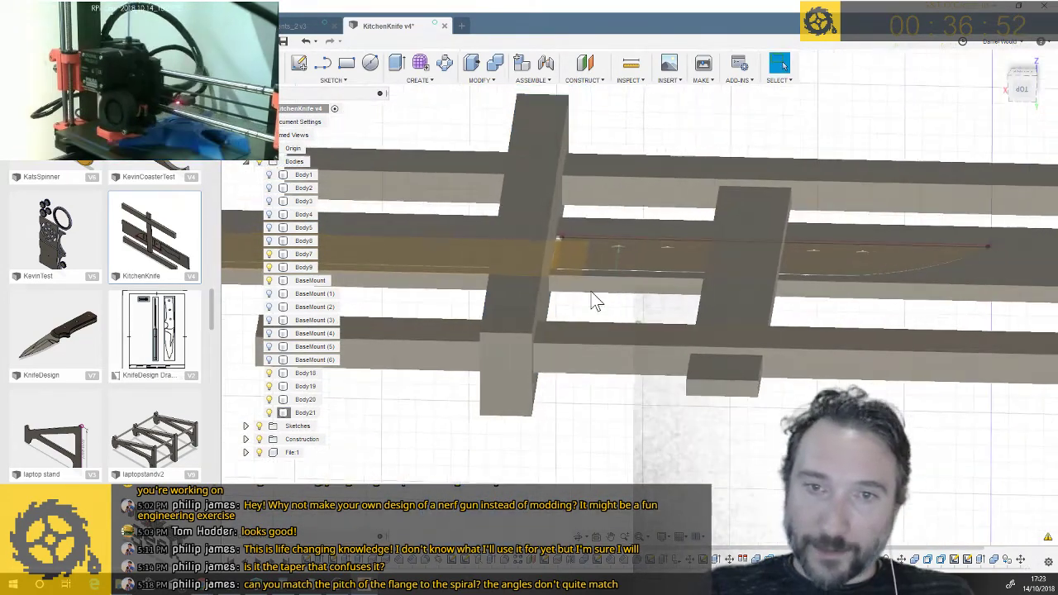
Move the crossbar Body20 at the far end of the rails 30 mm in X
{"action": "scroll", "coordinate": [560, 263], "scroll_direction": "down", "scroll_amount": 5}
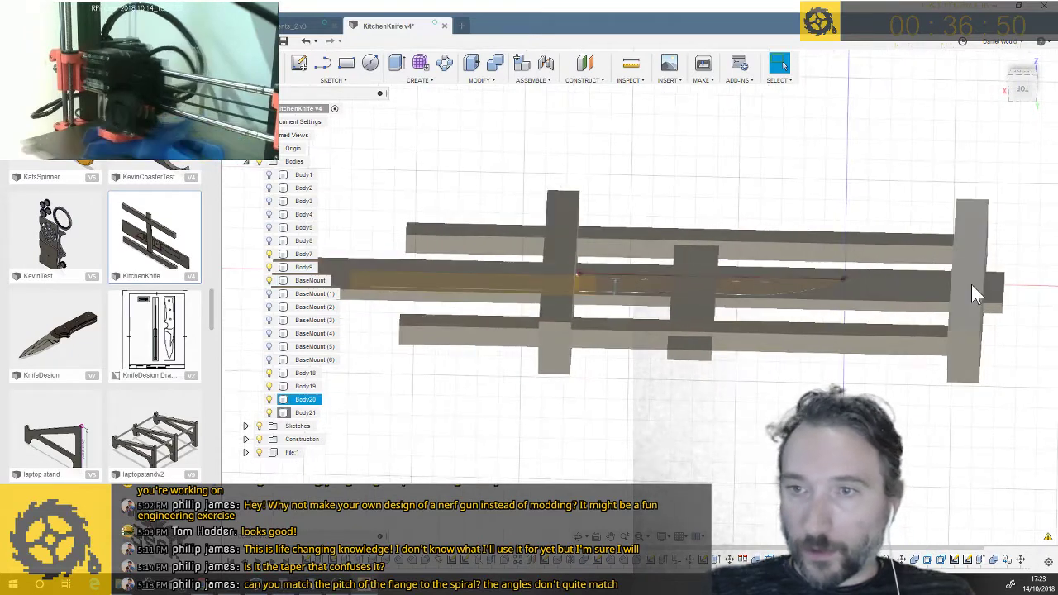
{"action": "left_click", "coordinate": [973, 293]}
{"action": "right_click", "coordinate": [974, 291]}
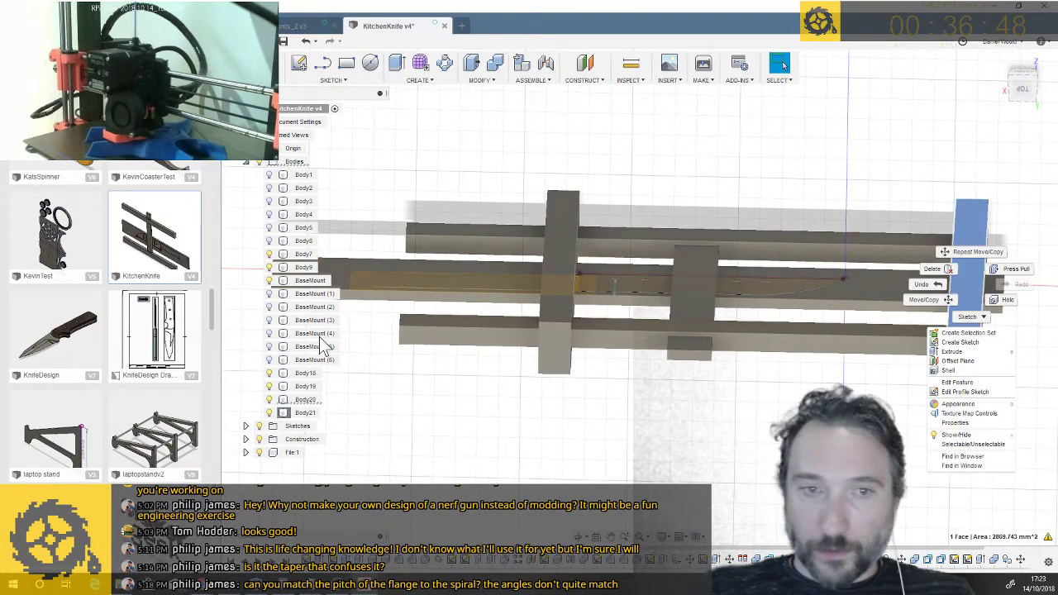
{"action": "left_click", "coordinate": [307, 399]}
{"action": "right_click", "coordinate": [314, 398]}
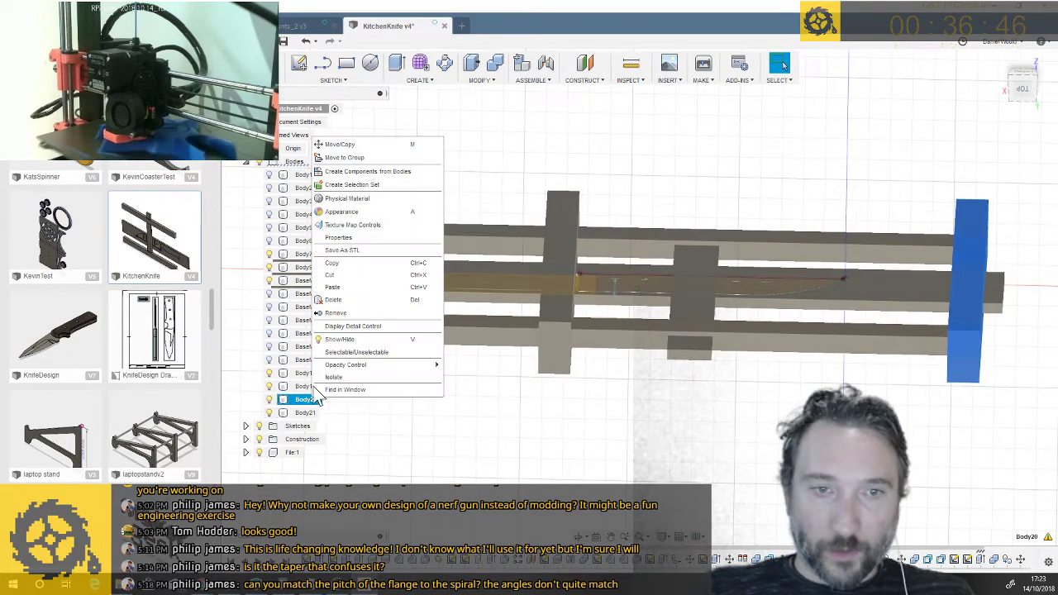
{"action": "left_click", "coordinate": [368, 147]}
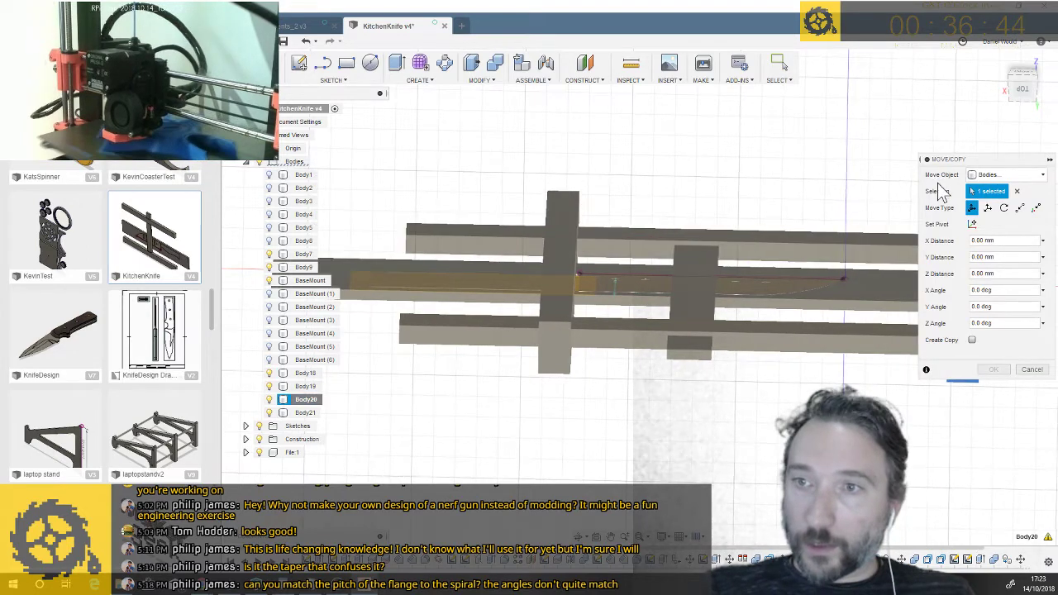
{"action": "scroll", "coordinate": [859, 259], "scroll_direction": "down", "scroll_amount": 2}
{"action": "left_click_drag", "start_coordinate": [829, 258], "coordinate": [796, 259]}
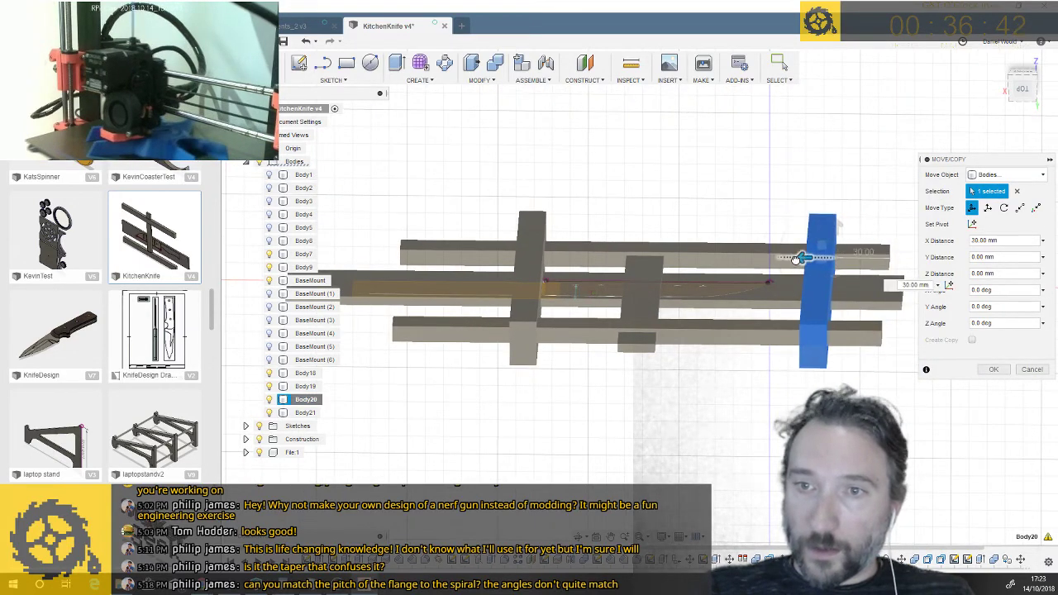
{"action": "key", "text": "Return"}
Examine from several angles how the slotted crossbars fit around the rails and the base mount
{"action": "scroll", "coordinate": [633, 312], "scroll_direction": "up", "scroll_amount": 3}
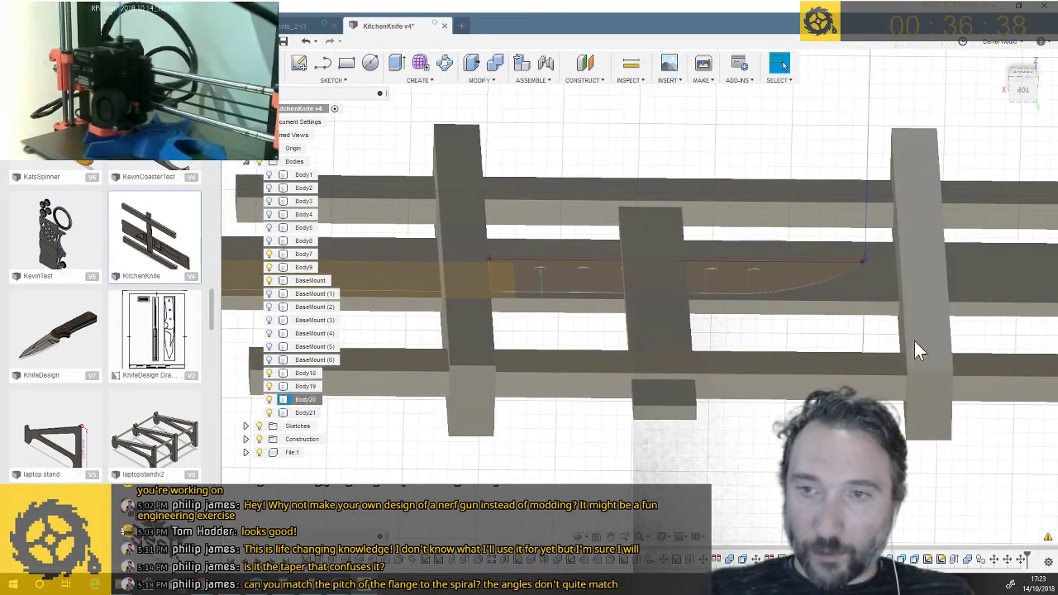
{"action": "left_click", "coordinate": [504, 284]}
{"action": "middle_click_drag", "start_coordinate": [501, 273], "coordinate": [500, 275], "text": "shift"}
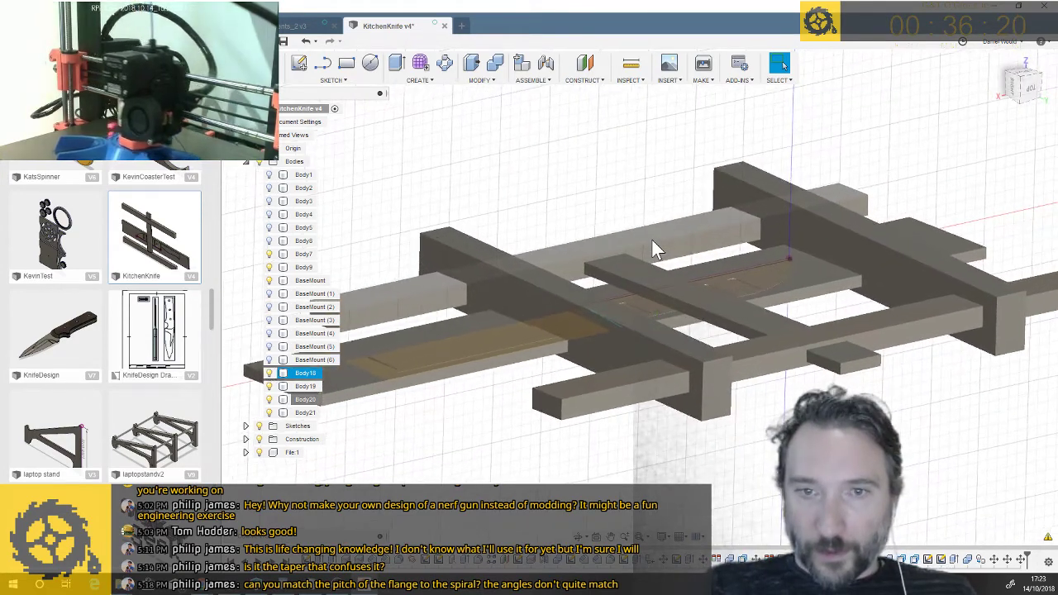
{"action": "left_click", "coordinate": [479, 314]}
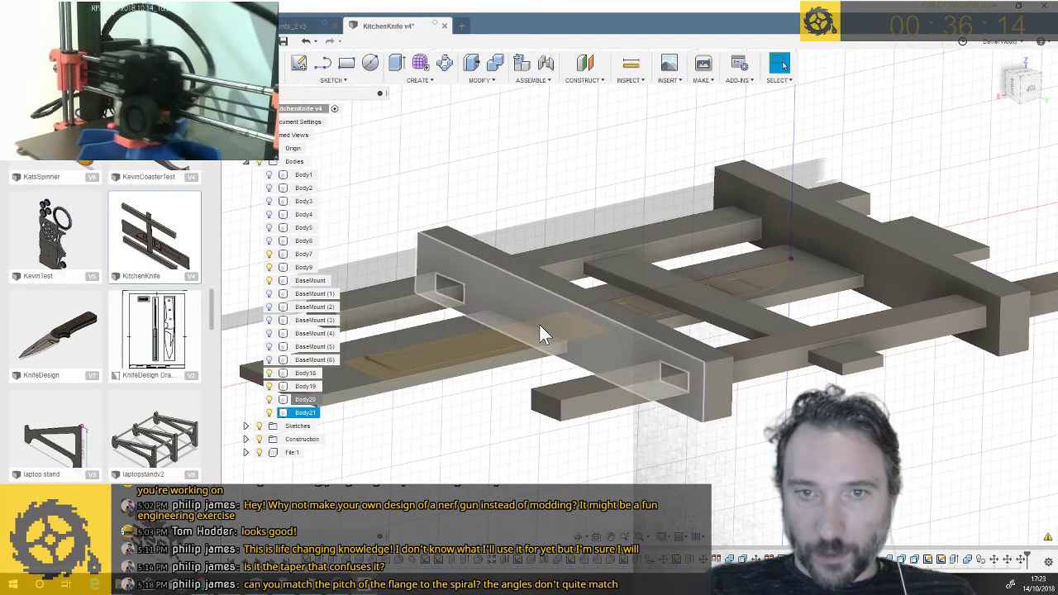
{"action": "key", "text": "Escape"}
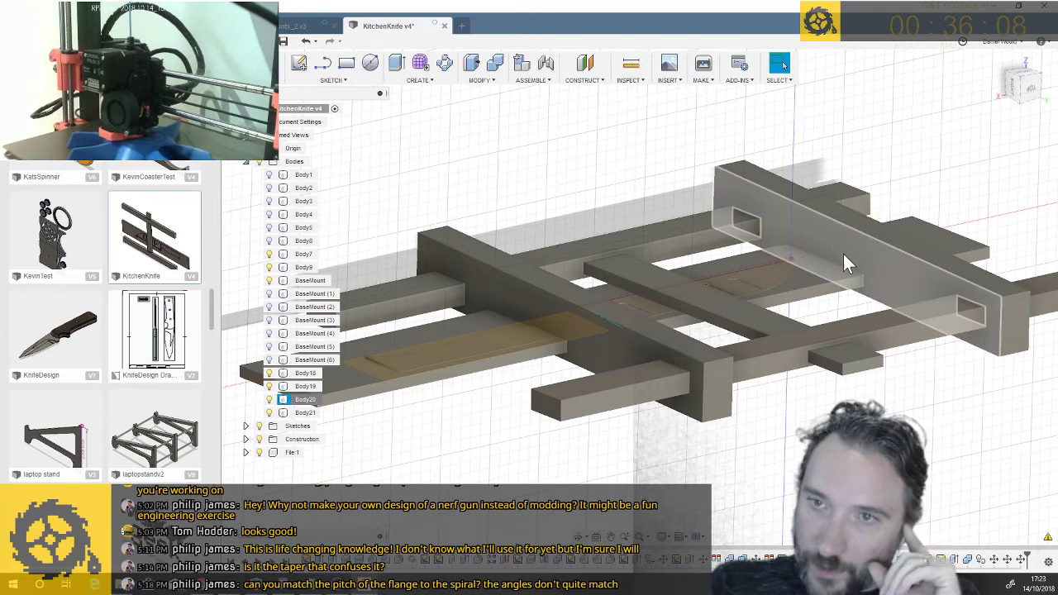
{"action": "left_click", "coordinate": [670, 239]}
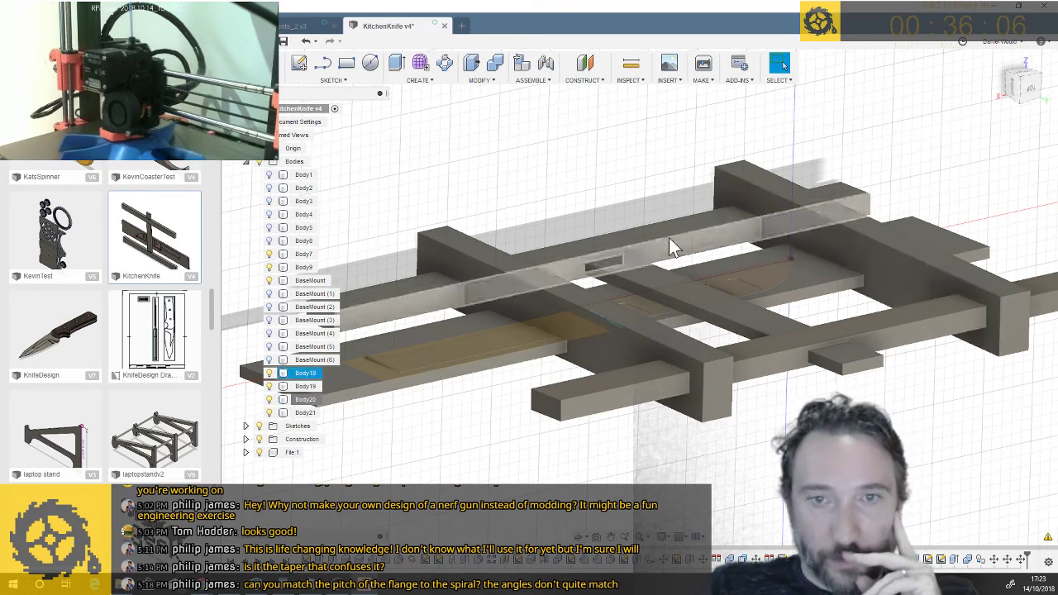
{"action": "left_click", "coordinate": [521, 289]}
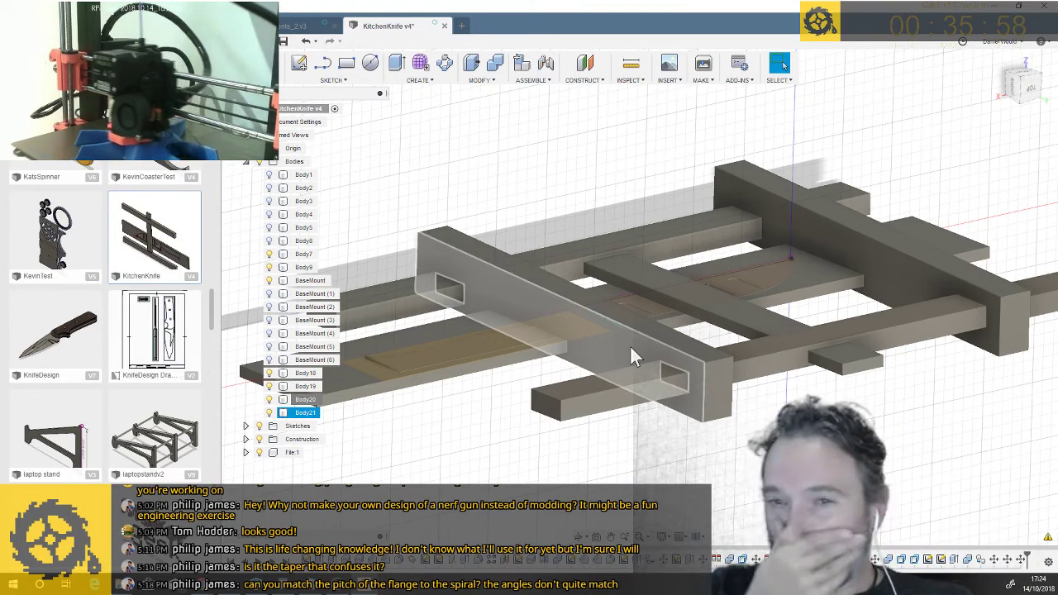
{"action": "middle_click_drag", "start_coordinate": [621, 347], "coordinate": [522, 364], "text": "shift"}
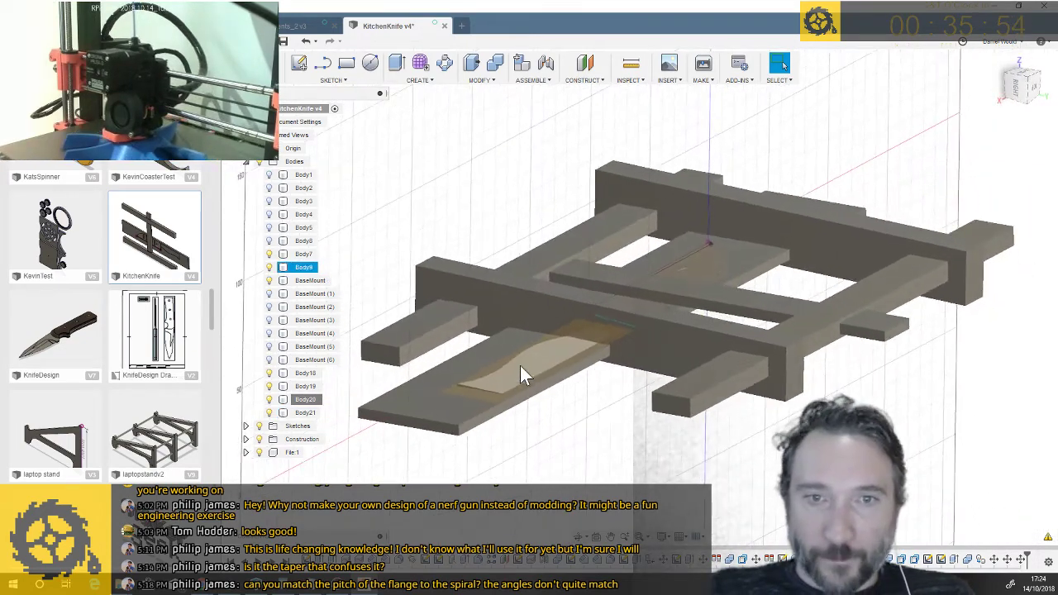
{"action": "left_click", "coordinate": [882, 405]}
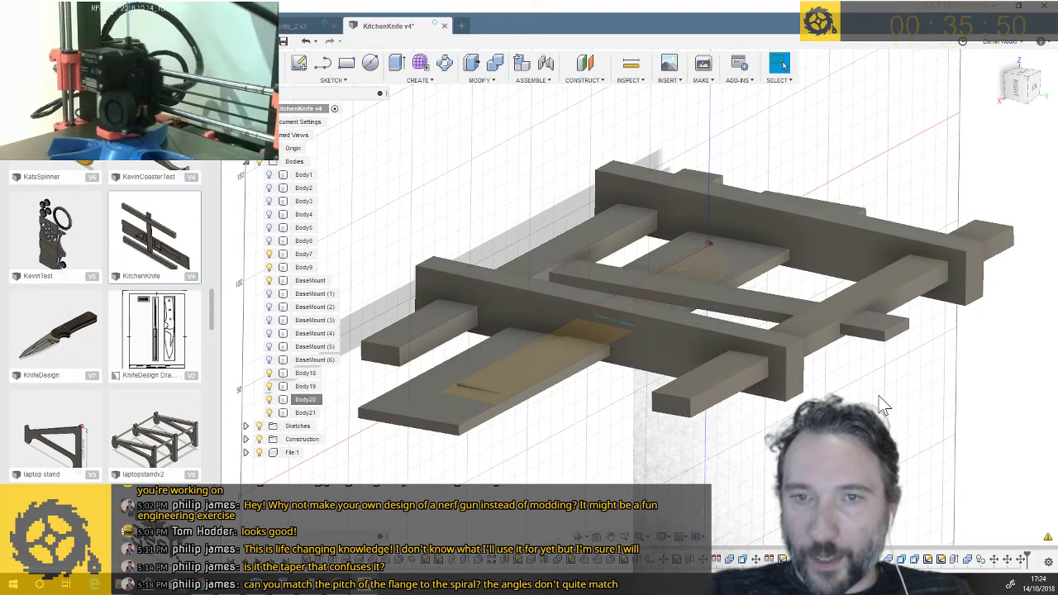
{"action": "scroll", "coordinate": [883, 405], "scroll_direction": "up", "scroll_amount": 3}
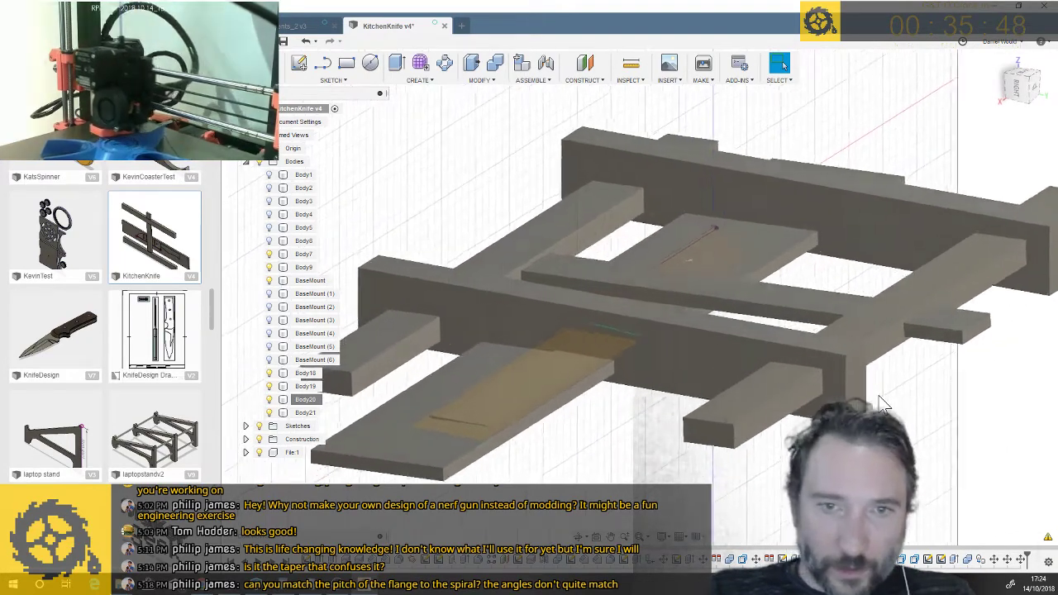
{"action": "scroll", "coordinate": [883, 405], "scroll_direction": "down", "scroll_amount": 3}
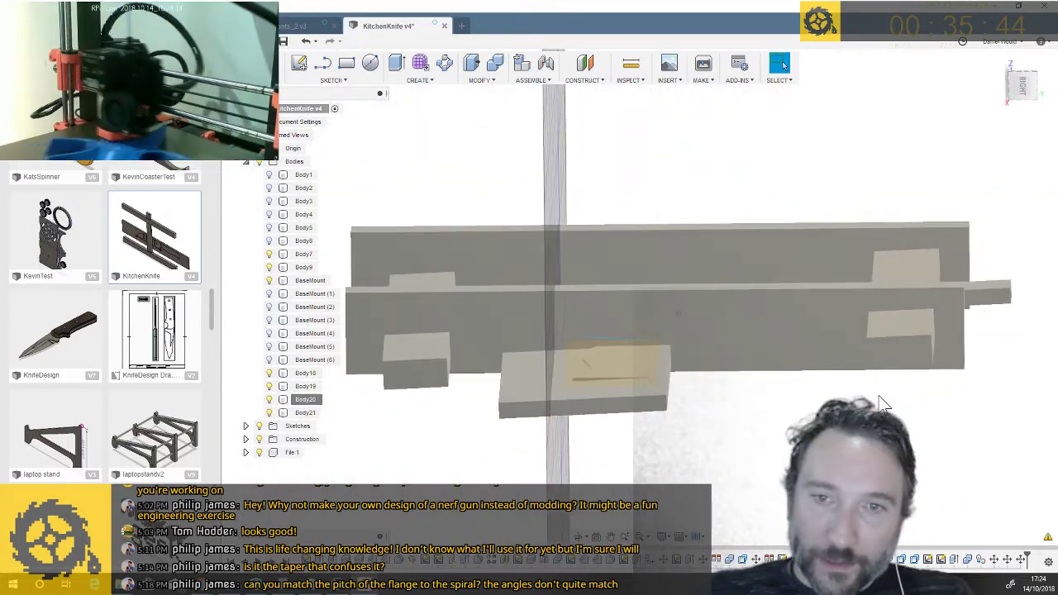
{"action": "left_click", "coordinate": [488, 338]}
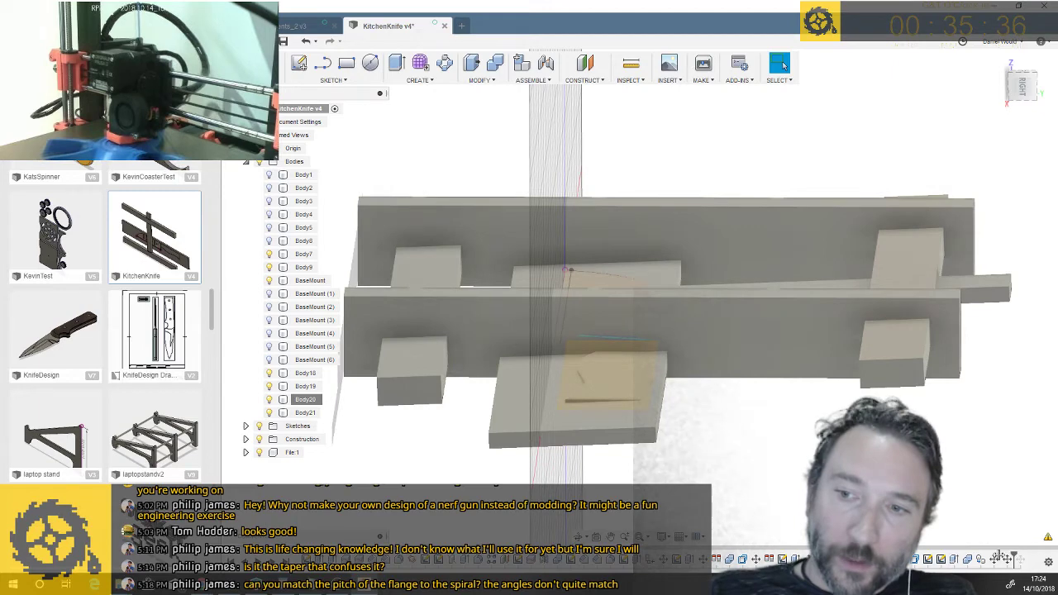
Roll the timeline back to before the crossbar was copied, and sketch a three-line trapezoid against the long edge of the crossbar's face
{"action": "left_click_drag", "start_coordinate": [960, 556], "coordinate": [961, 557]}
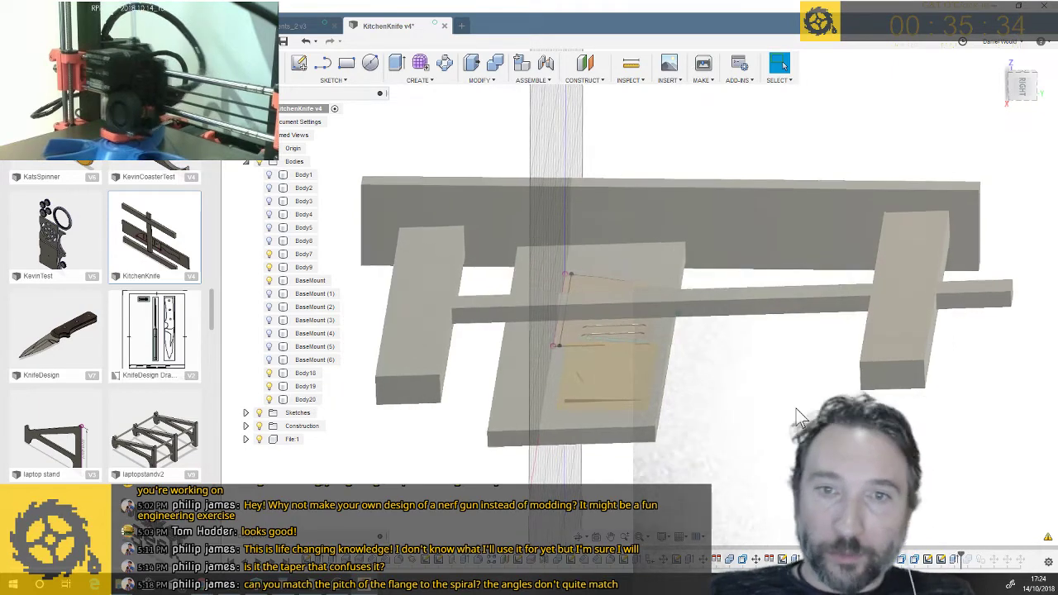
{"action": "scroll", "coordinate": [592, 248], "scroll_direction": "up", "scroll_amount": 3}
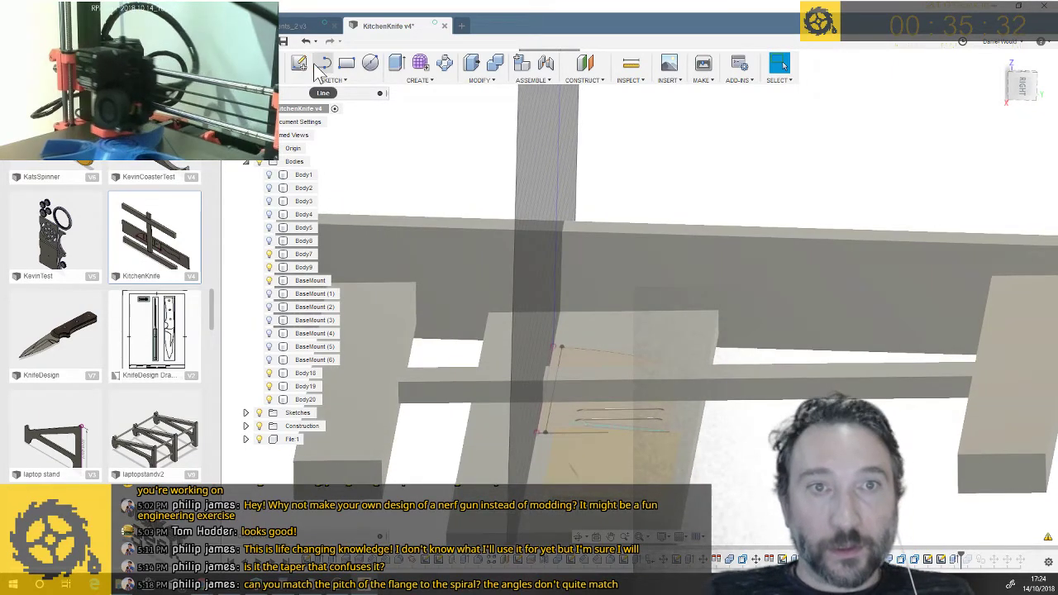
{"action": "left_click", "coordinate": [442, 267]}
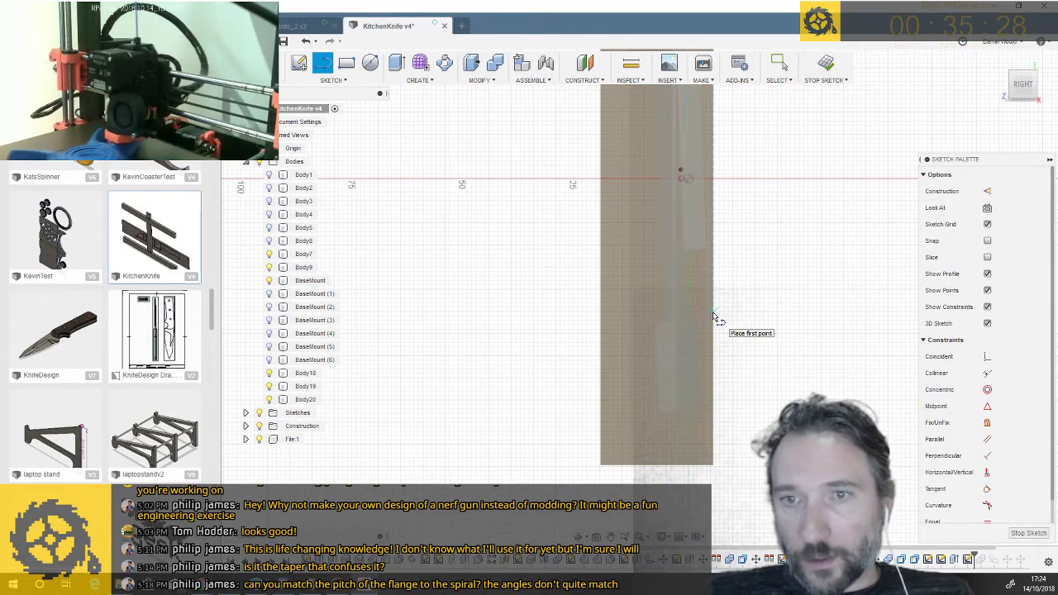
{"action": "middle_click_drag", "start_coordinate": [645, 301], "coordinate": [619, 331], "text": "shift"}
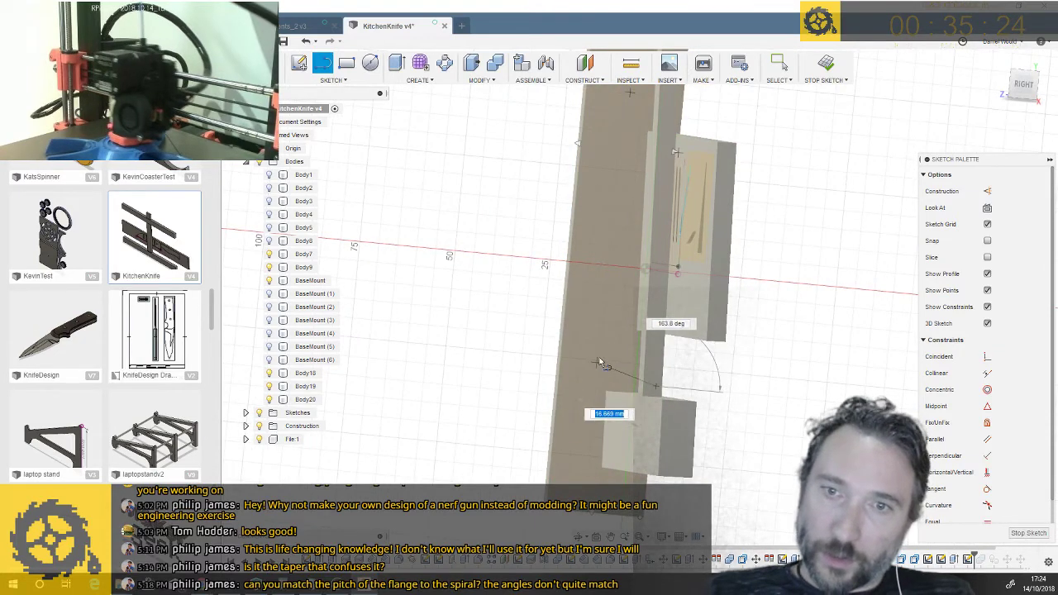
{"action": "middle_click_drag", "start_coordinate": [603, 356], "coordinate": [604, 316], "text": "shift"}
{"action": "middle_click_drag", "start_coordinate": [626, 230], "coordinate": [701, 208]}
{"action": "left_click", "coordinate": [698, 198]}
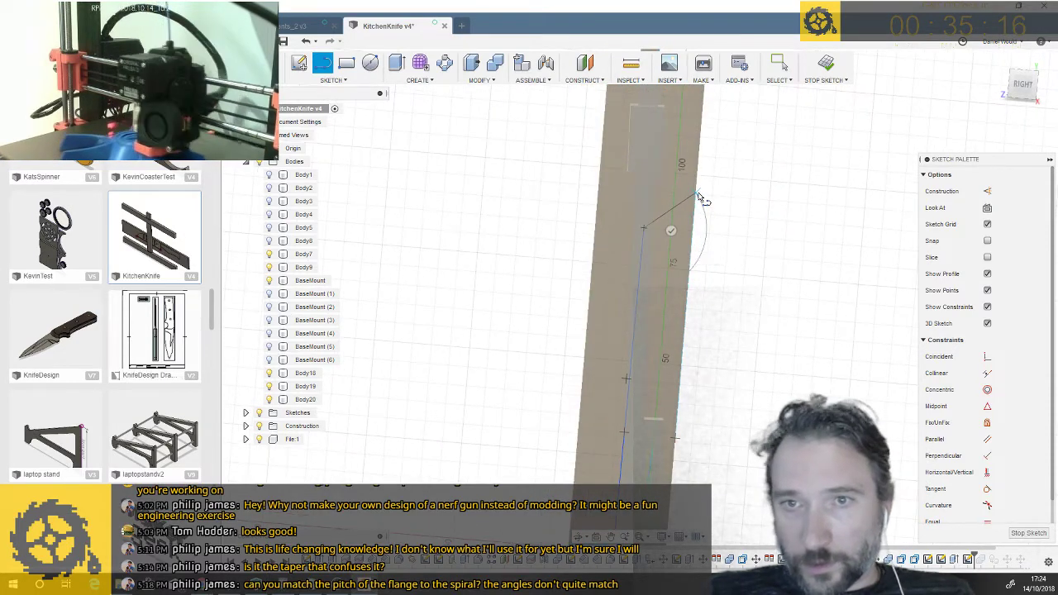
{"action": "key", "text": "F6"}
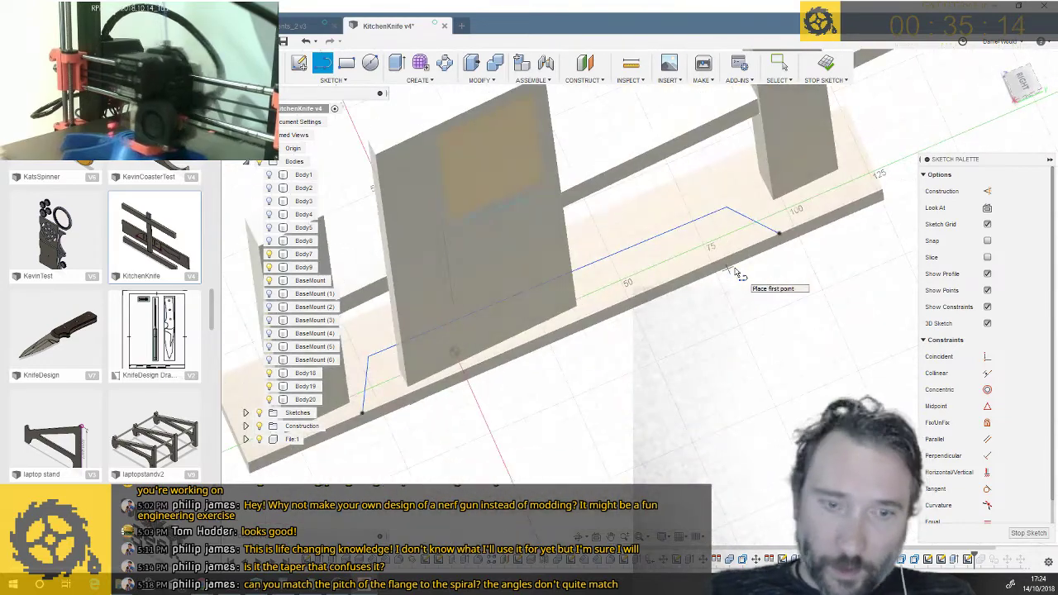
Try to cut the trapezoidal profile out of the crossbar with a -15 mm extrusion, and undo the cut
{"action": "key", "text": "e"}
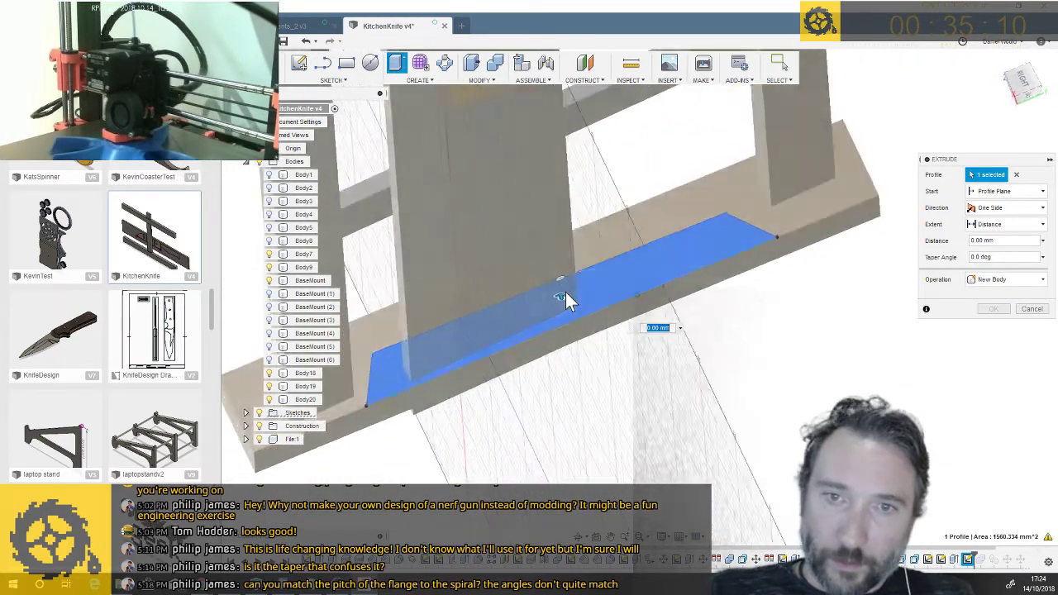
{"action": "left_click_drag", "start_coordinate": [563, 297], "coordinate": [557, 327]}
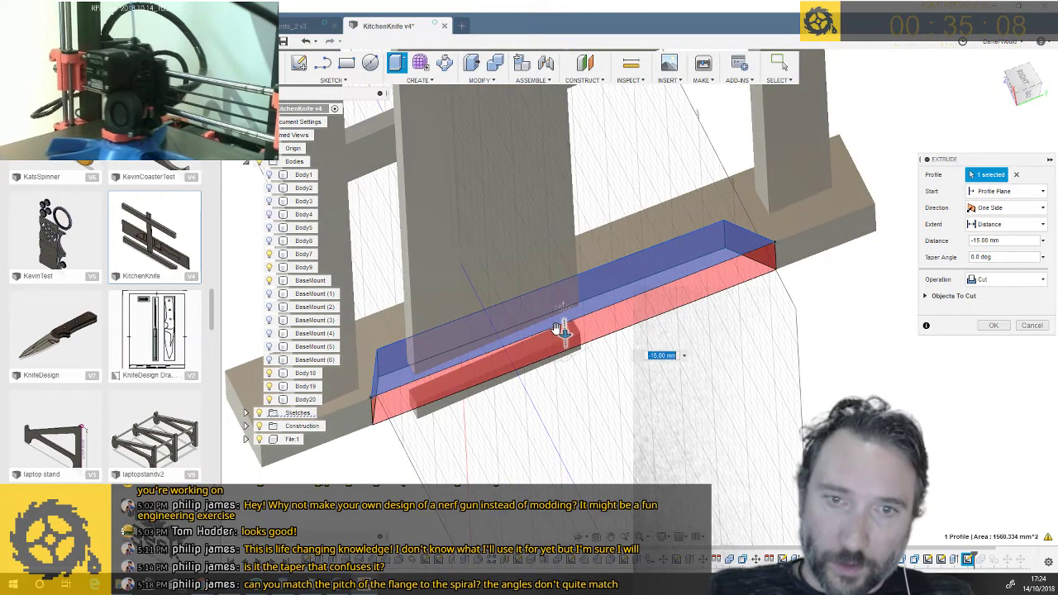
{"action": "key", "text": "Return"}
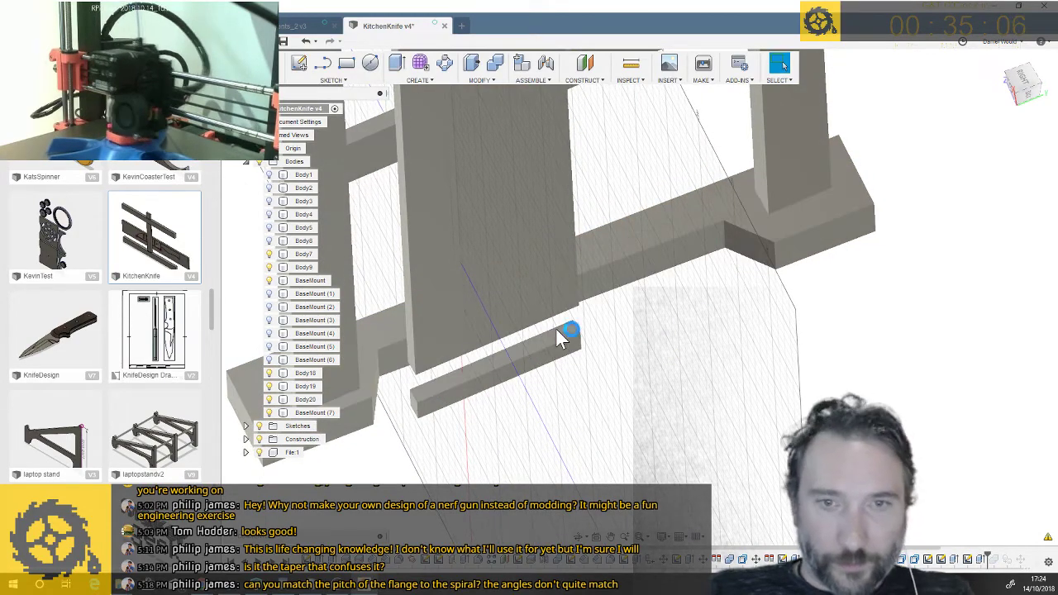
{"action": "key", "text": "ctrl+z"}
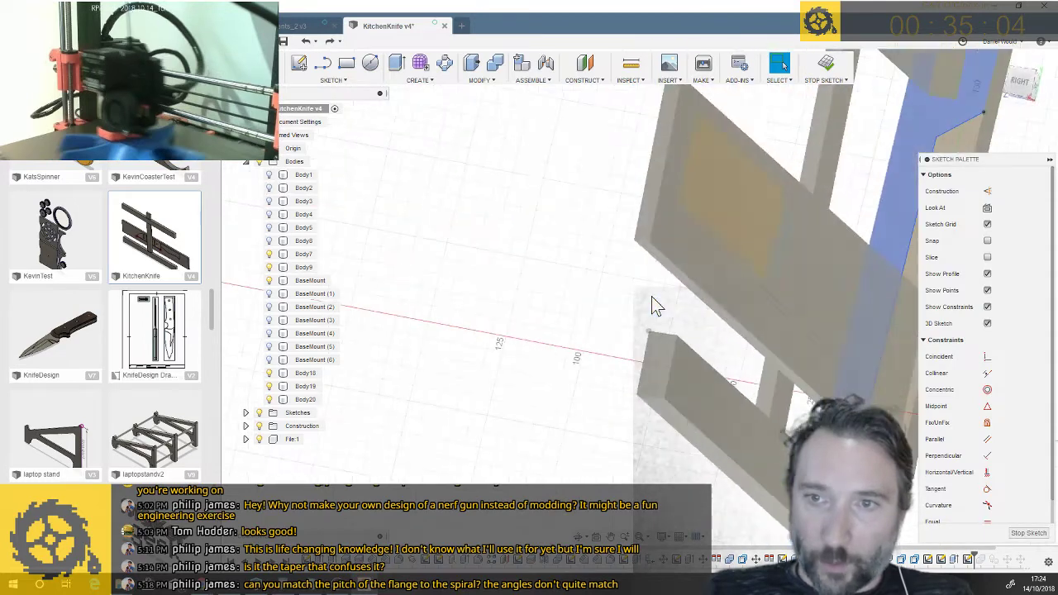
Hide Body7, Body9 and BaseMount, and cut the trapezoidal profile out of the crossbar with a -20 mm extrusion
{"action": "left_click", "coordinate": [273, 280]}
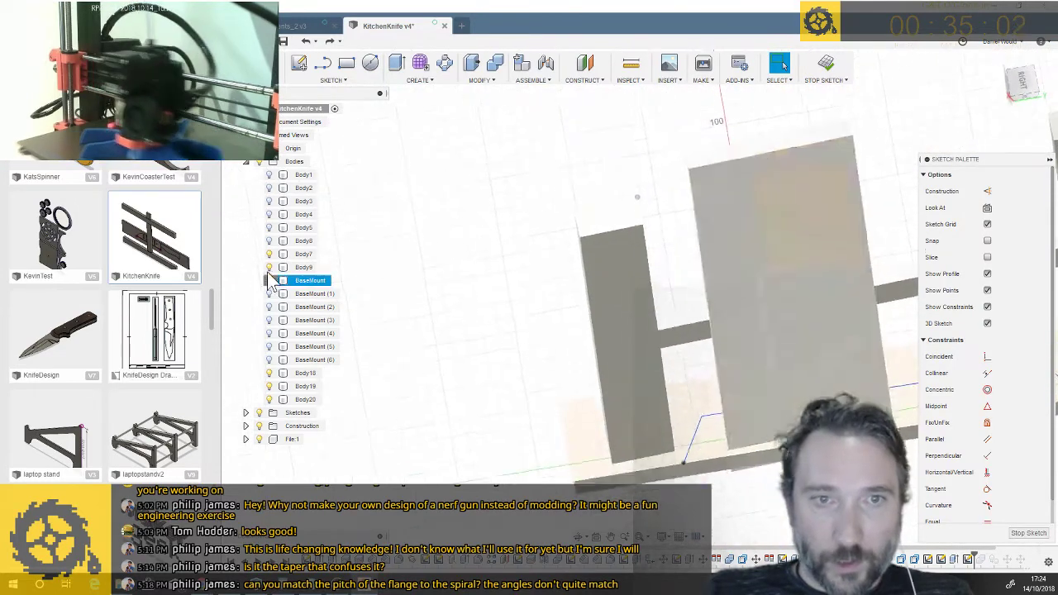
{"action": "key", "text": "q"}
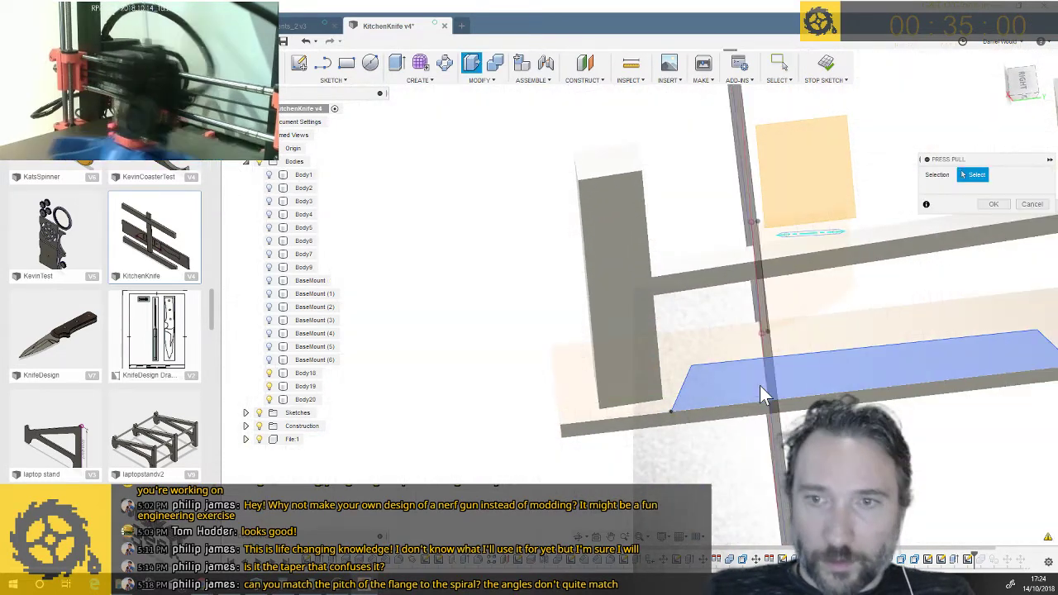
{"action": "left_click", "coordinate": [729, 385]}
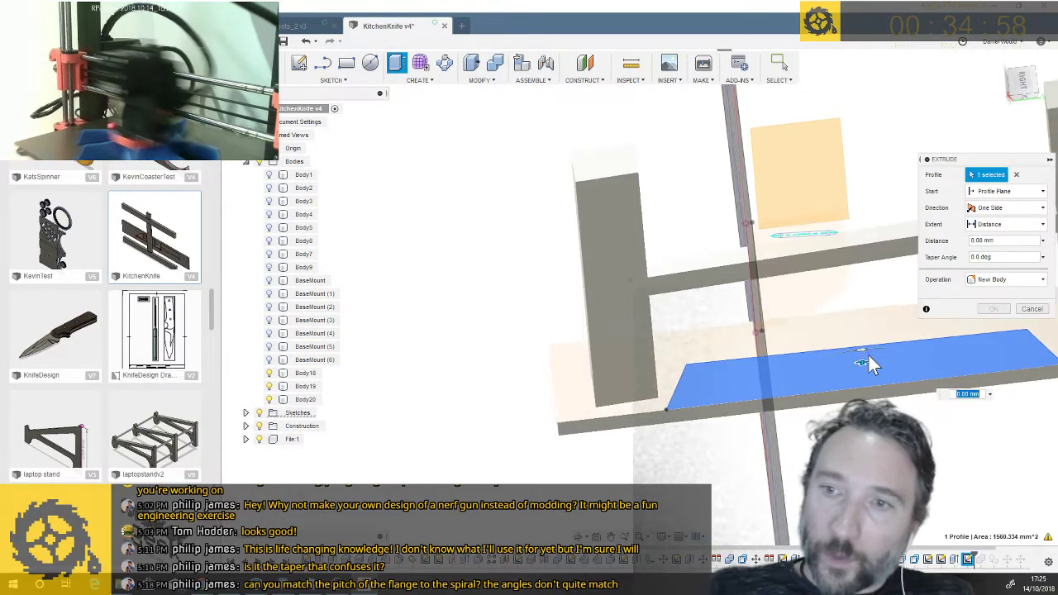
{"action": "left_click_drag", "start_coordinate": [868, 355], "coordinate": [849, 378]}
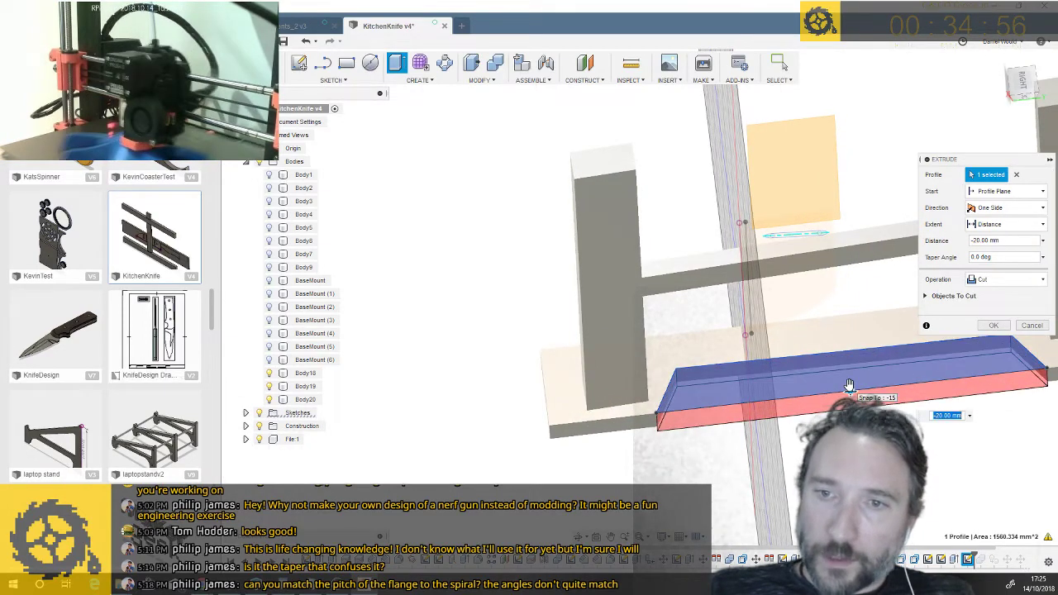
{"action": "key", "text": "Return"}
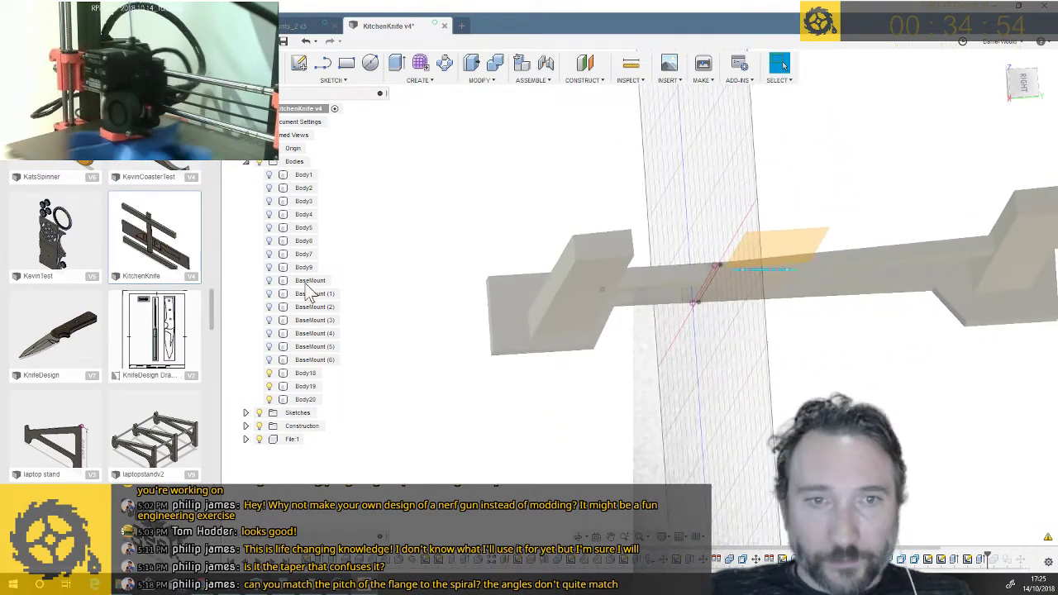
Show BaseMount, Body9 and Body7 again, and roll the timeline forward past the crossbar copy and its moves
{"action": "left_click", "coordinate": [268, 268]}
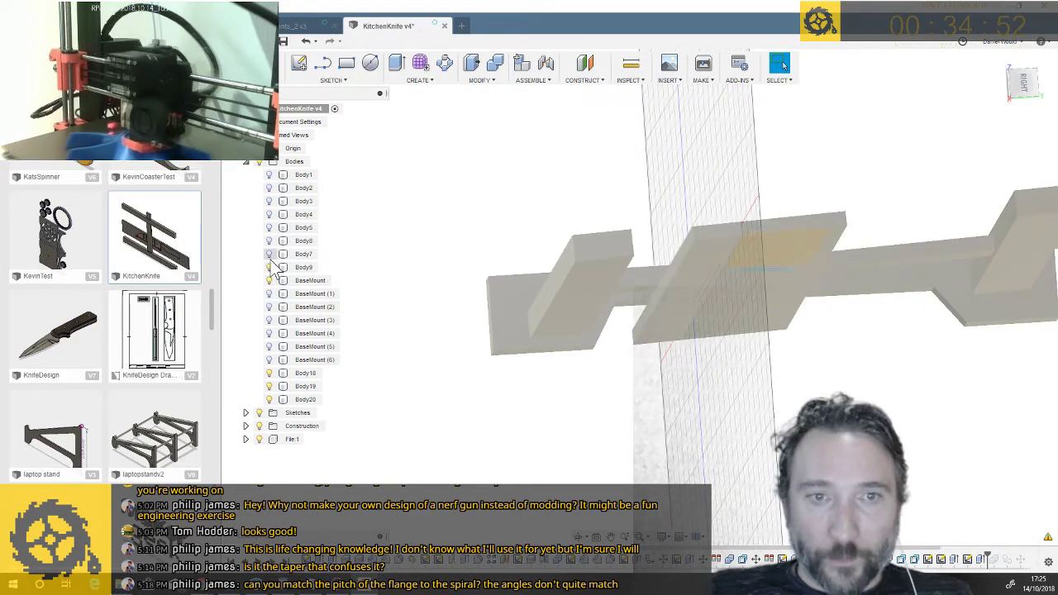
{"action": "left_click", "coordinate": [269, 255]}
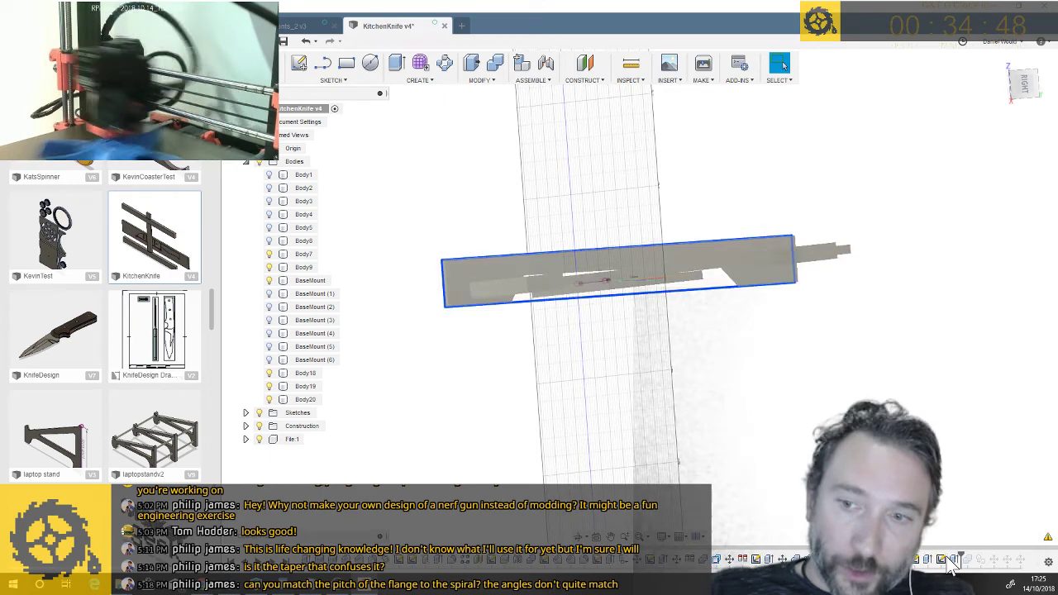
{"action": "left_click_drag", "start_coordinate": [962, 554], "coordinate": [1021, 555]}
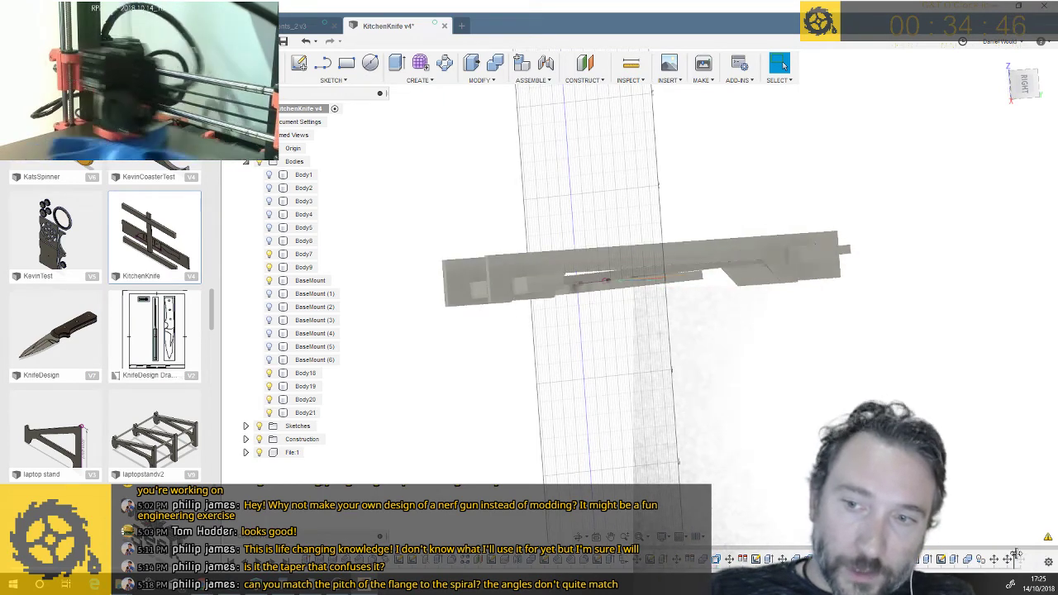
Examine from several angles how the recessed crossbars sit over the rails, the base mount and the file bar
{"action": "scroll", "coordinate": [685, 425], "scroll_direction": "up", "scroll_amount": 5}
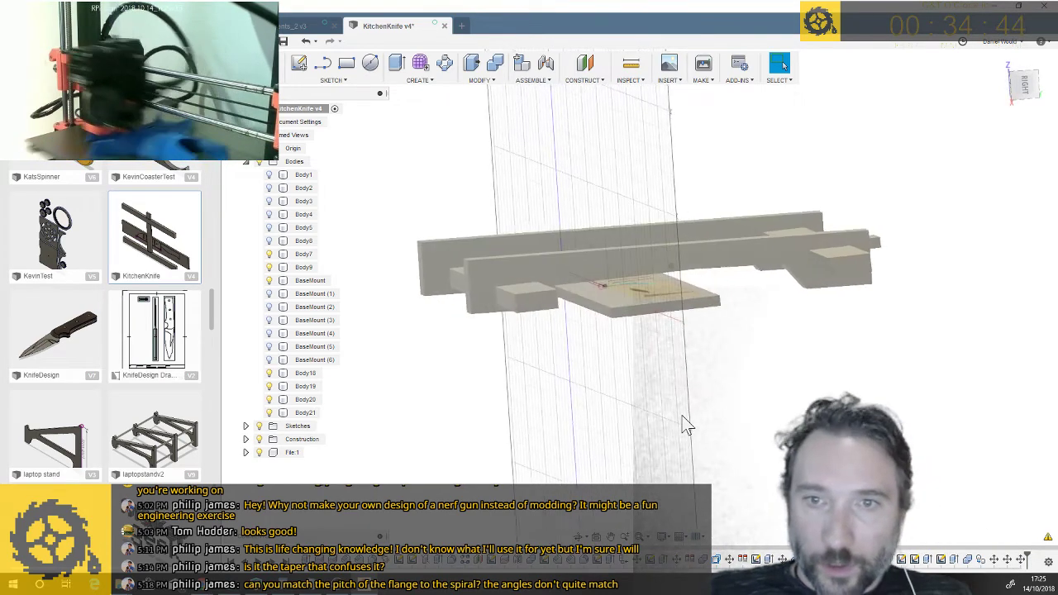
{"action": "scroll", "coordinate": [682, 418], "scroll_direction": "up", "scroll_amount": 4}
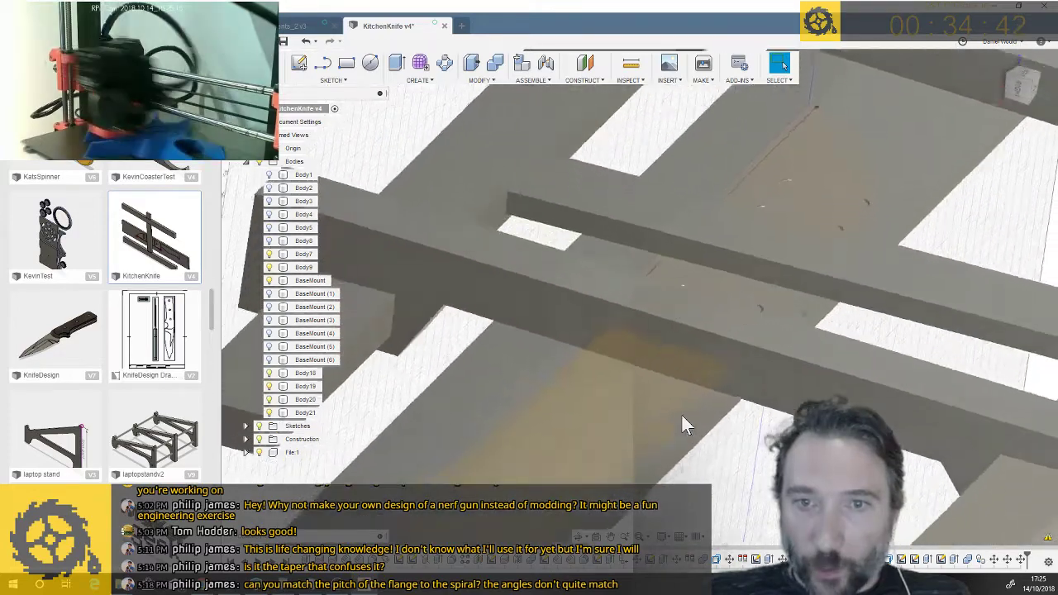
{"action": "scroll", "coordinate": [674, 401], "scroll_direction": "down", "scroll_amount": 3}
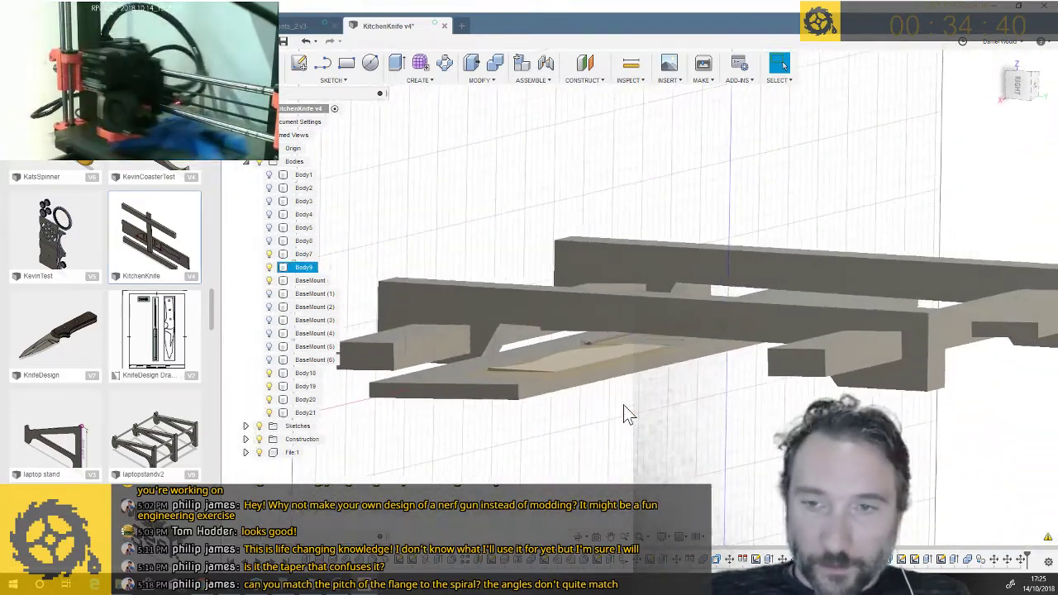
{"action": "middle_click_drag", "start_coordinate": [623, 405], "coordinate": [609, 323], "text": "shift"}
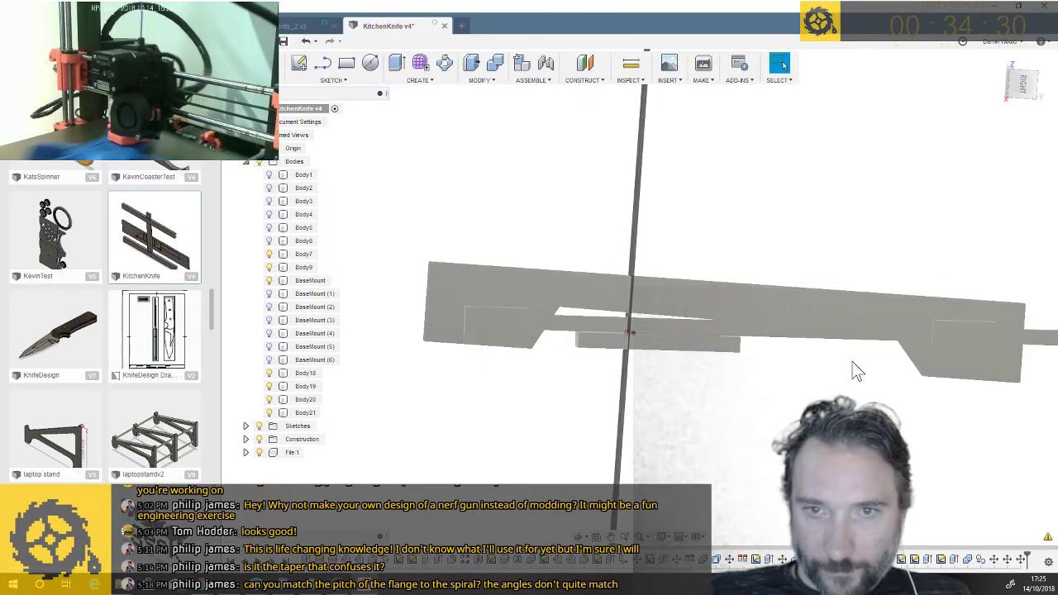
{"action": "middle_click_drag", "start_coordinate": [852, 361], "coordinate": [851, 360], "text": "shift"}
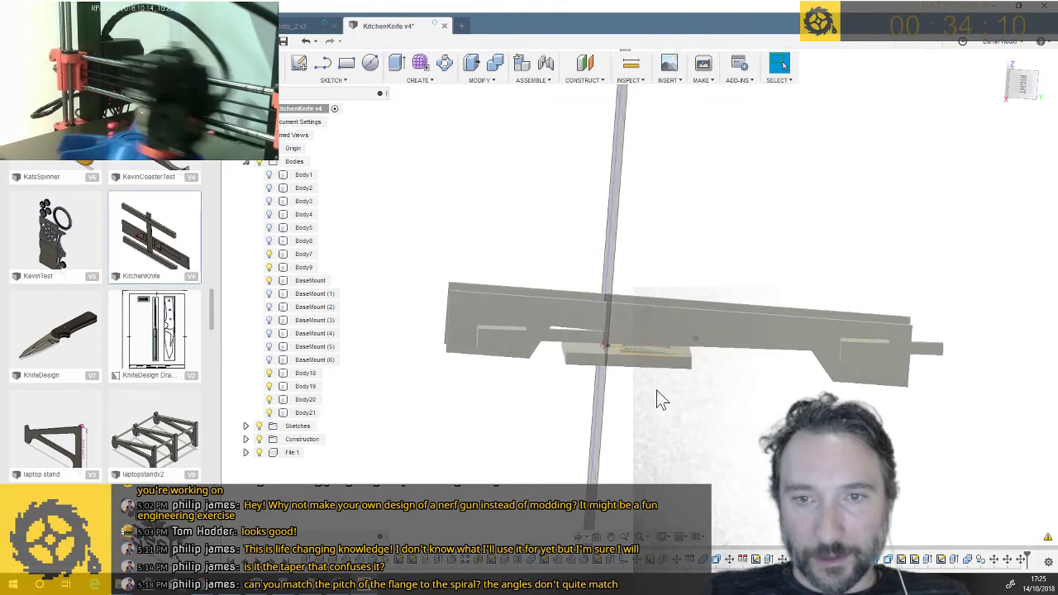
{"action": "left_click", "coordinate": [621, 368]}
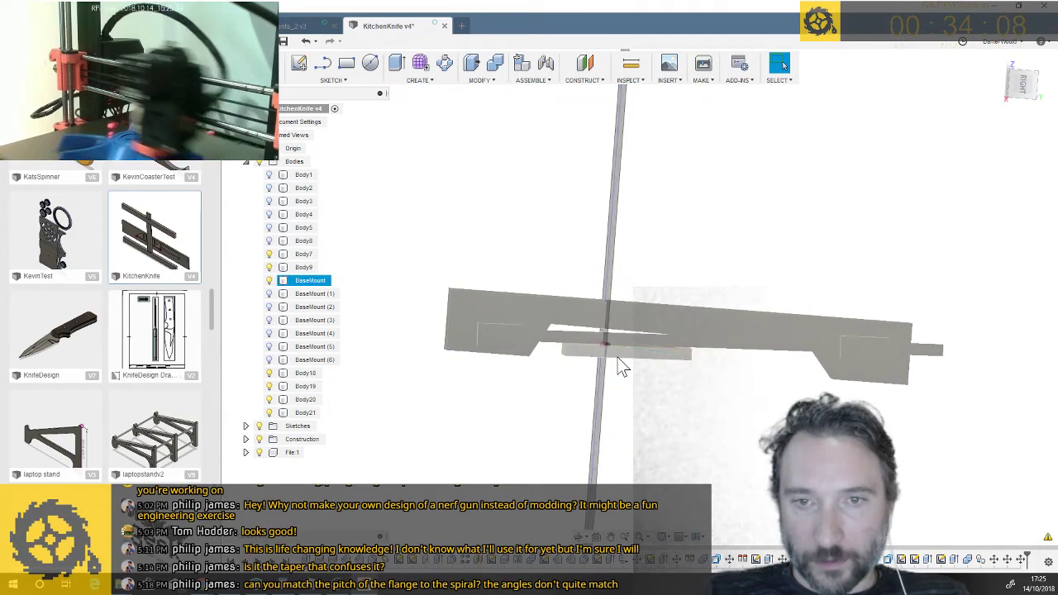
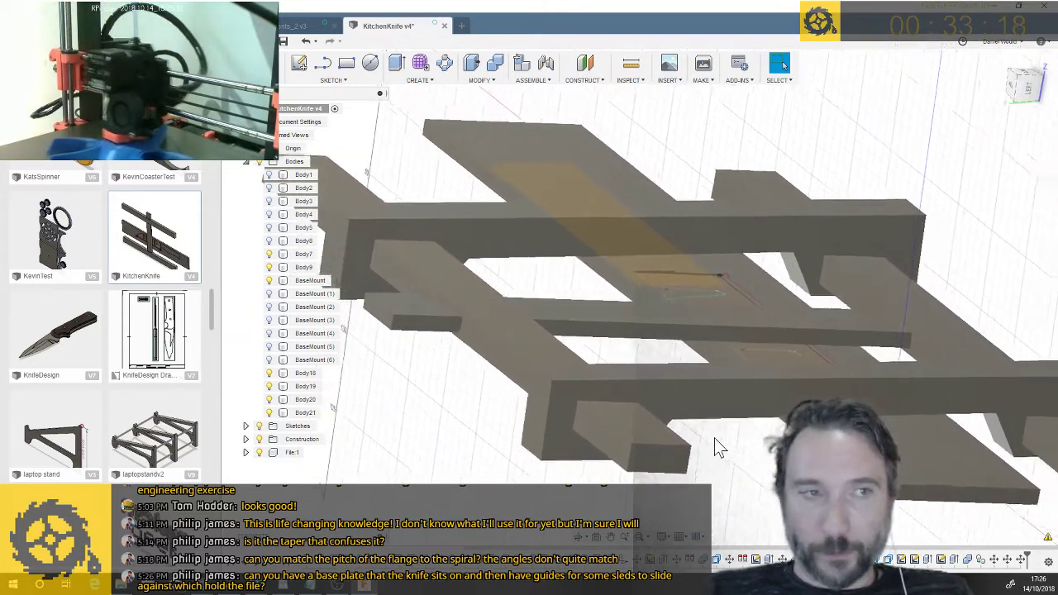
{"action": "left_click", "coordinate": [920, 438]}
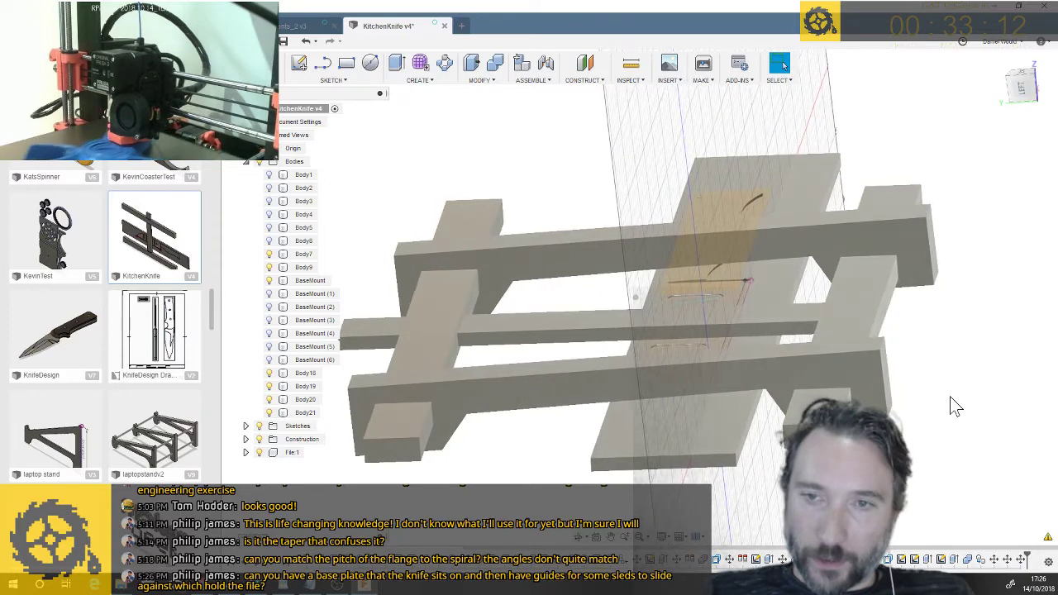
{"action": "left_click", "coordinate": [628, 423]}
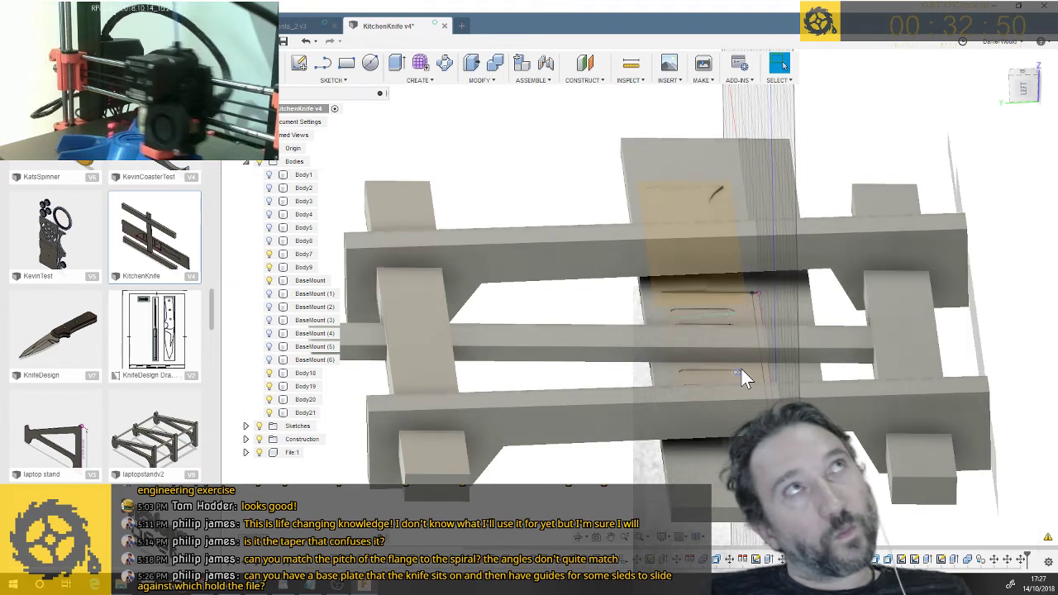
{"action": "middle_click_drag", "start_coordinate": [740, 368], "coordinate": [571, 426], "text": "shift"}
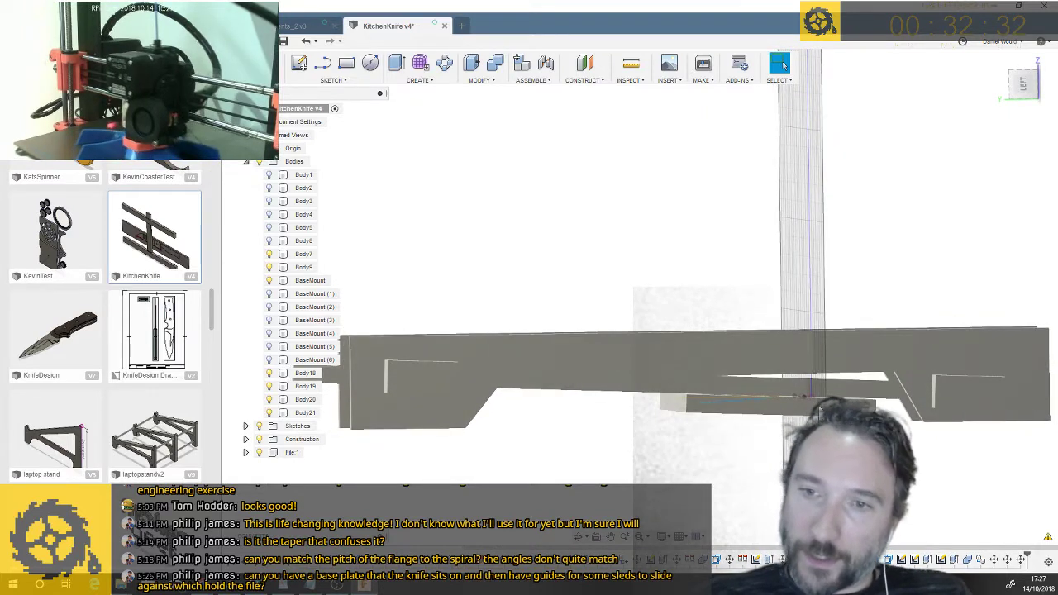
{"action": "left_click", "coordinate": [775, 423]}
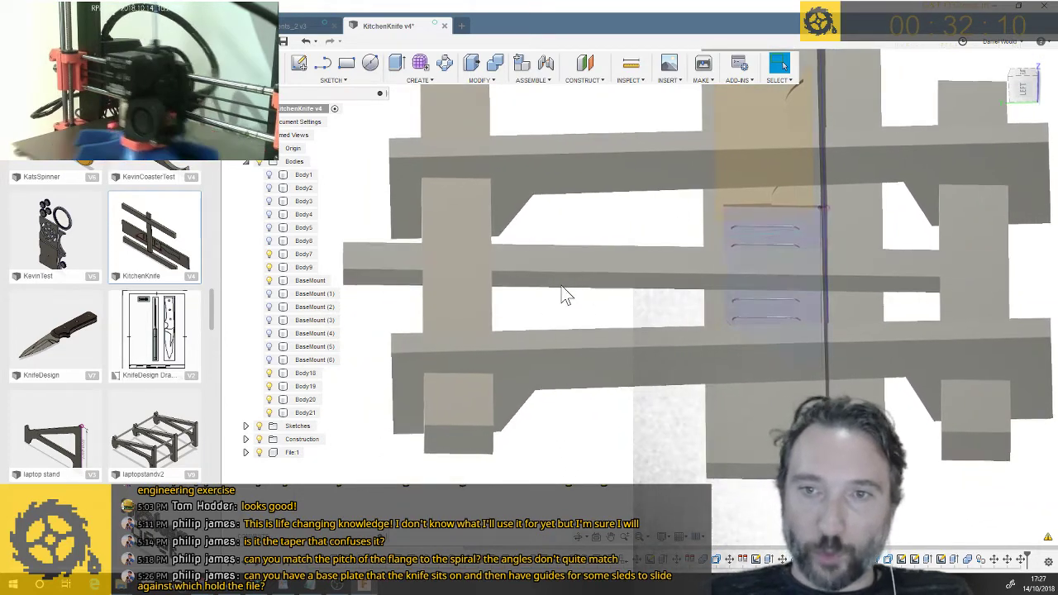
{"action": "middle_click_drag", "start_coordinate": [562, 296], "coordinate": [633, 284], "text": "shift"}
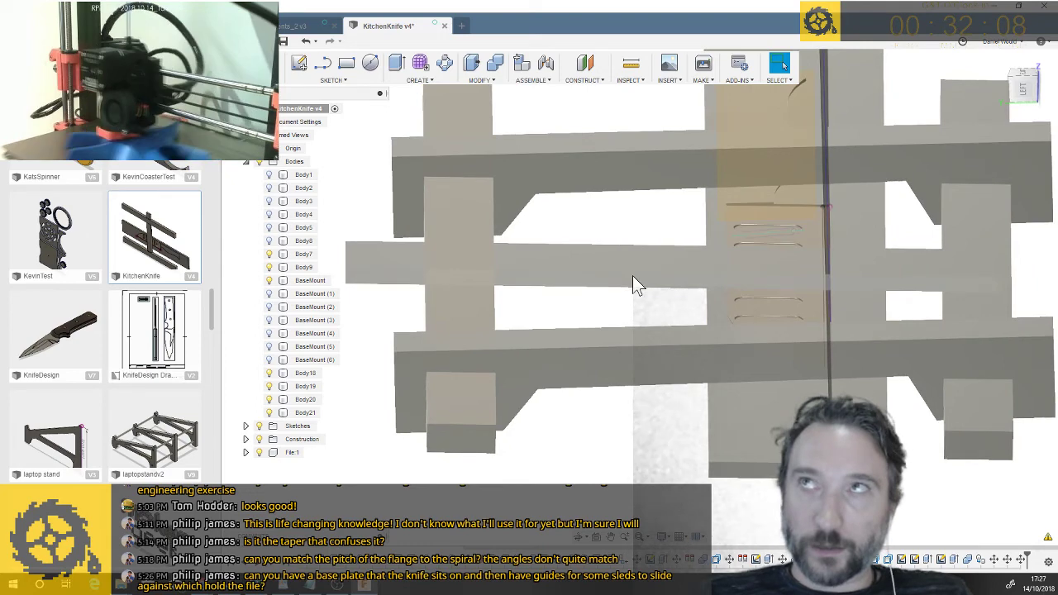
{"action": "middle_click_drag", "start_coordinate": [632, 284], "coordinate": [625, 276], "text": "shift"}
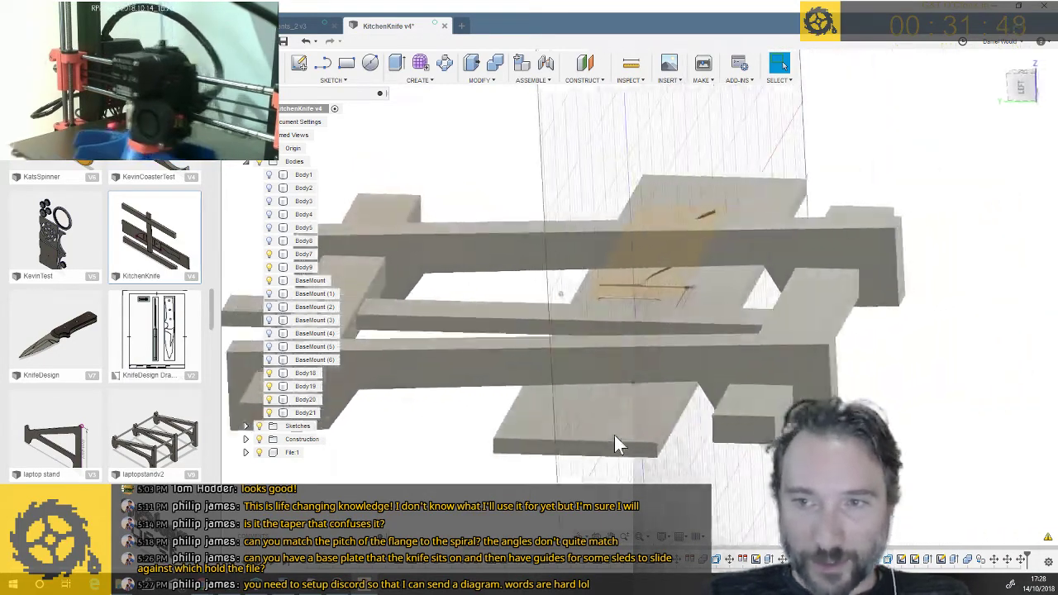
{"action": "key", "text": "q"}
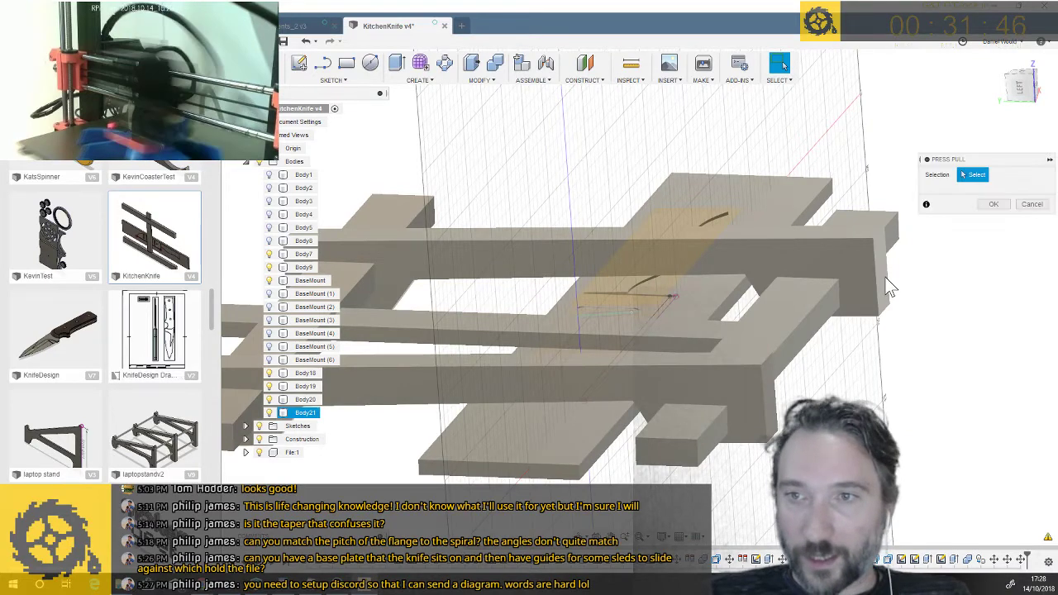
{"action": "left_click", "coordinate": [884, 281]}
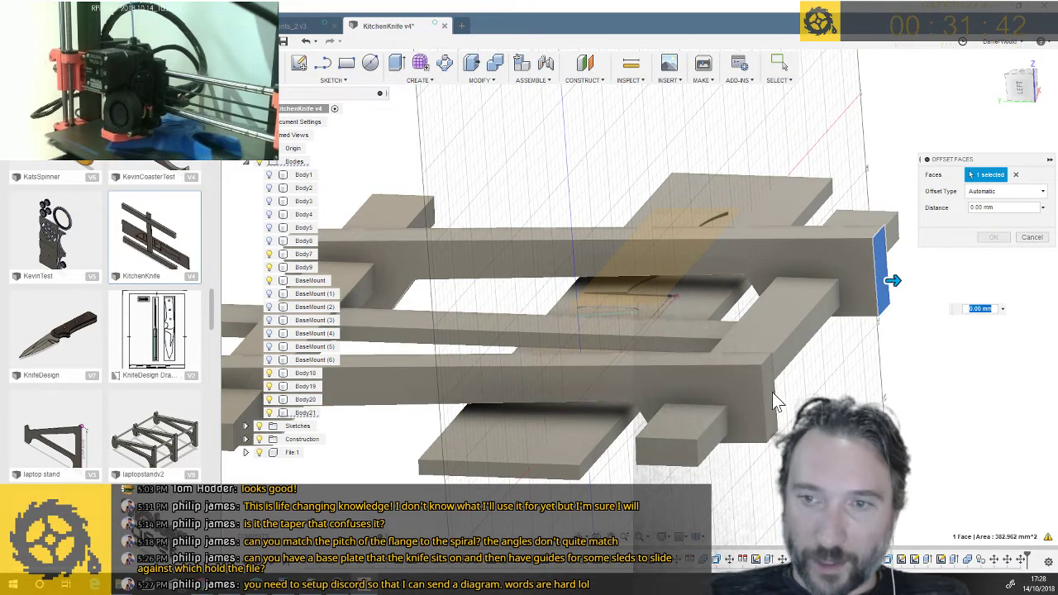
{"action": "left_click", "coordinate": [1030, 240]}
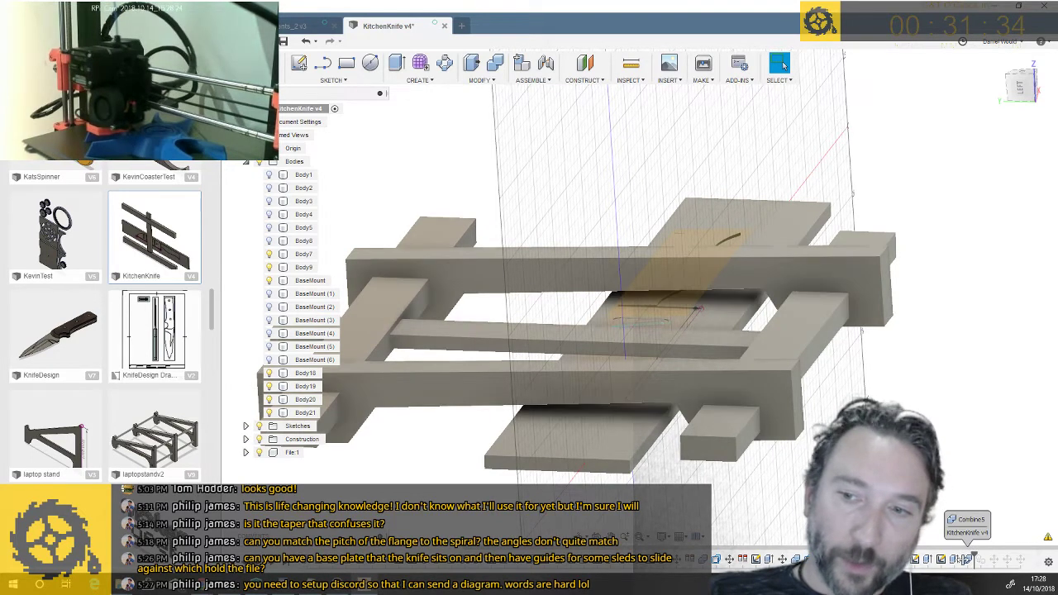
Roll the timeline back to before the crossbar was copied
{"action": "left_click_drag", "start_coordinate": [959, 559], "coordinate": [941, 558]}
{"action": "scroll", "coordinate": [742, 293], "scroll_direction": "down", "scroll_amount": 3}
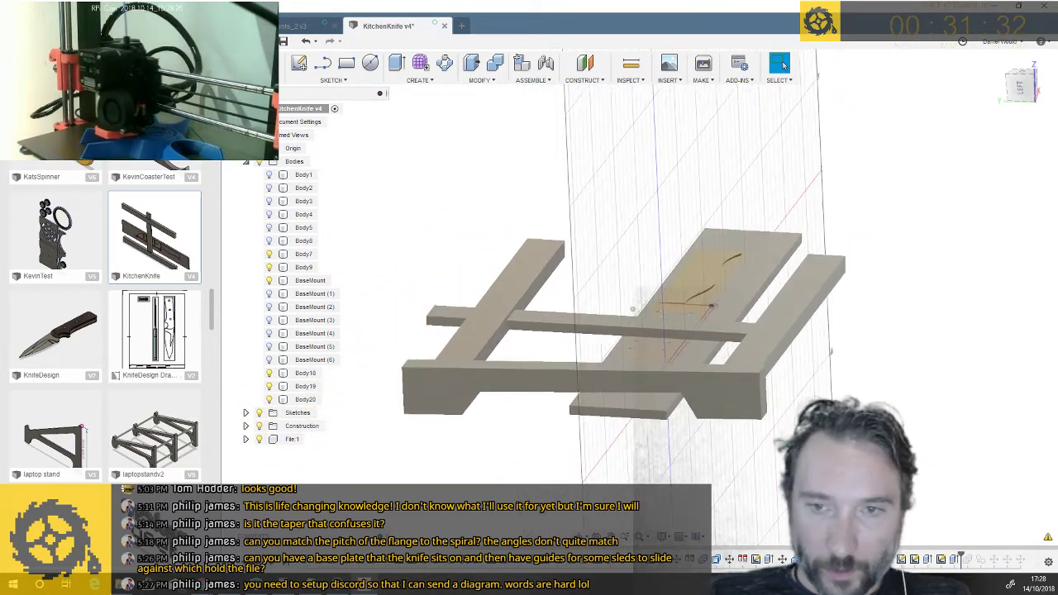
Try to offset the end face of crossbar Body20 by 12 mm, and change the distance to -200 mm
{"action": "key", "text": "q"}
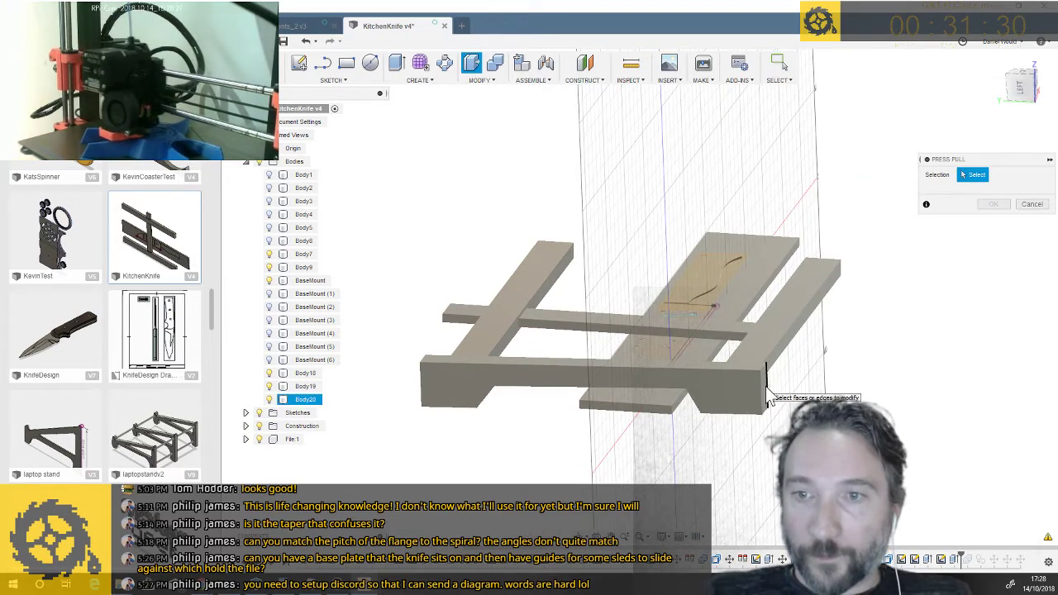
{"action": "scroll", "coordinate": [765, 389], "scroll_direction": "up", "scroll_amount": 5}
{"action": "left_click", "coordinate": [763, 388]}
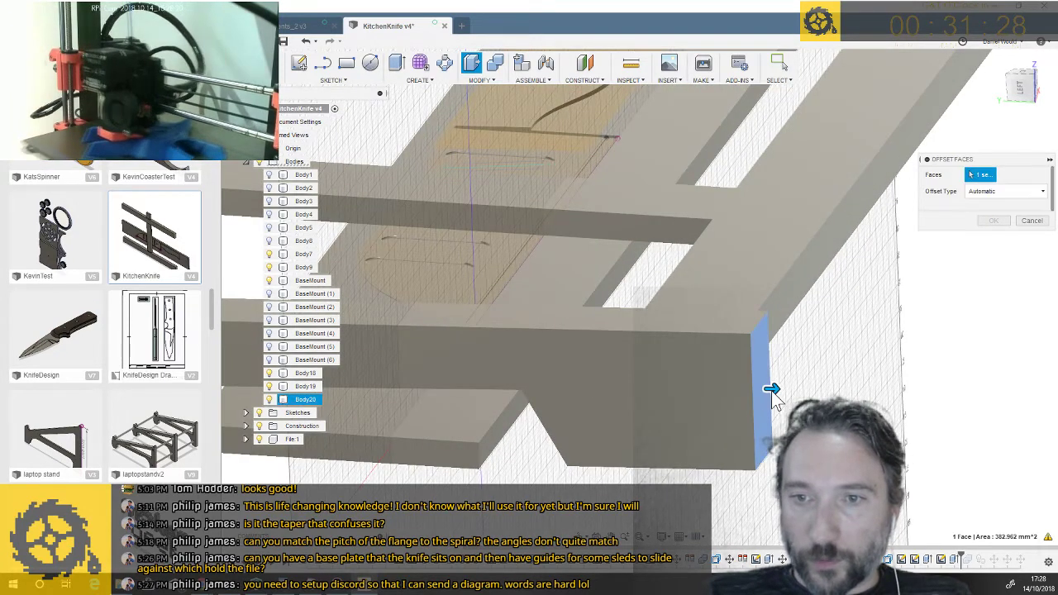
{"action": "left_click_drag", "start_coordinate": [777, 390], "coordinate": [847, 399]}
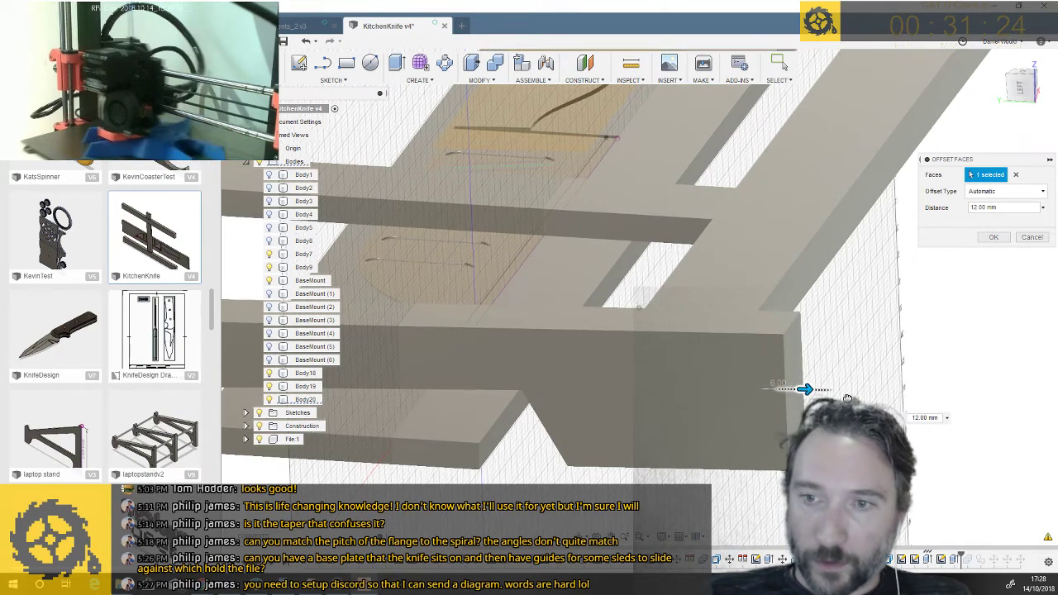
{"action": "scroll", "coordinate": [738, 382], "scroll_direction": "down", "scroll_amount": 8}
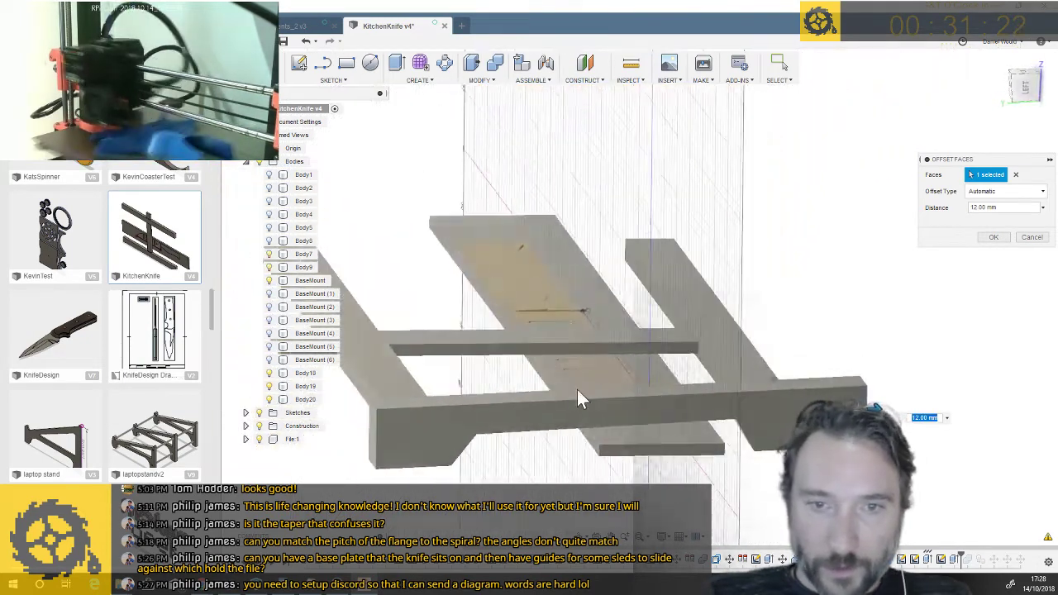
{"action": "scroll", "coordinate": [577, 398], "scroll_direction": "down", "scroll_amount": 1}
{"action": "left_click_drag", "start_coordinate": [852, 407], "coordinate": [374, 434]}
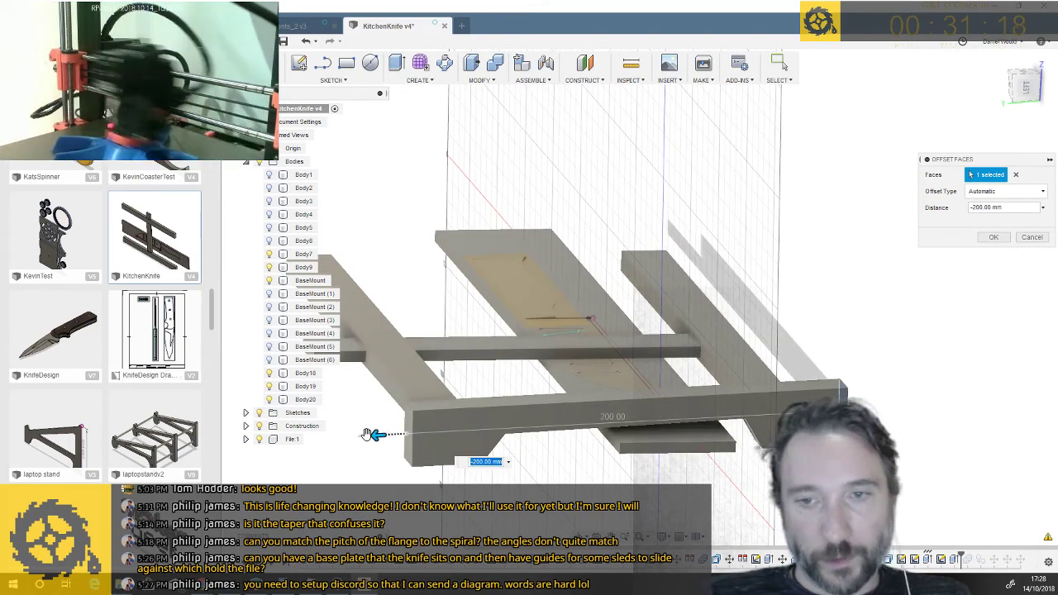
{"action": "key", "text": "Return"}
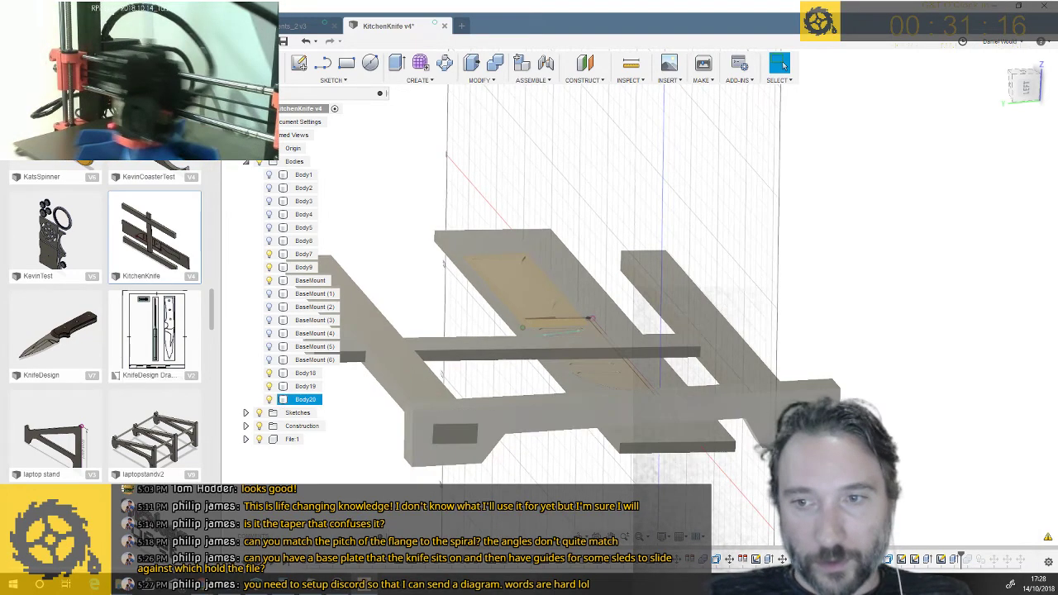
Offset the same end face of crossbar Body20 outward by 10 mm
{"action": "middle_click_drag", "start_coordinate": [523, 327], "coordinate": [692, 400], "text": "shift"}
{"action": "key", "text": "q"}
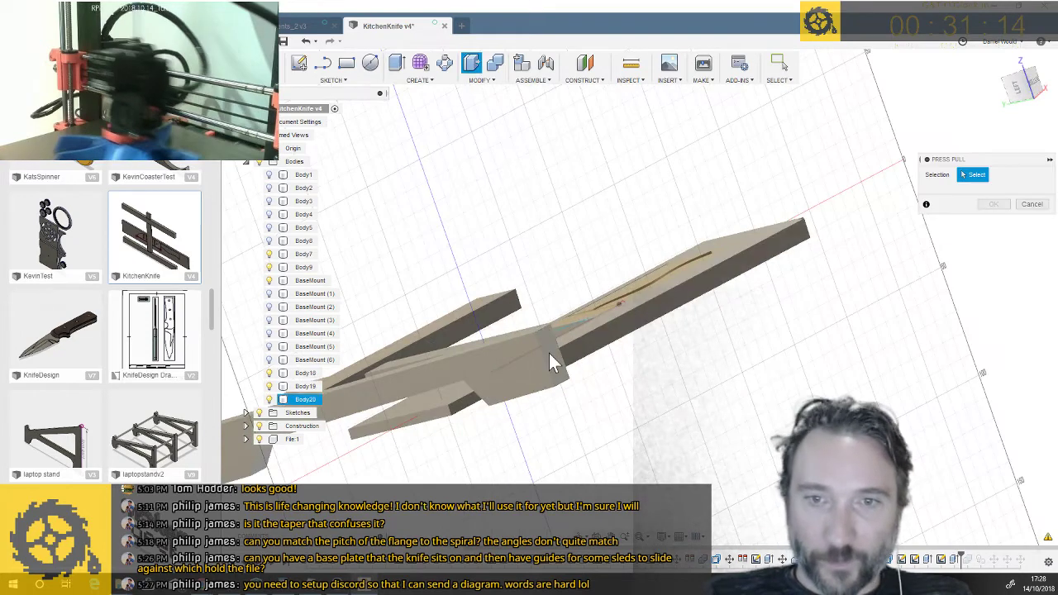
{"action": "left_click", "coordinate": [549, 352]}
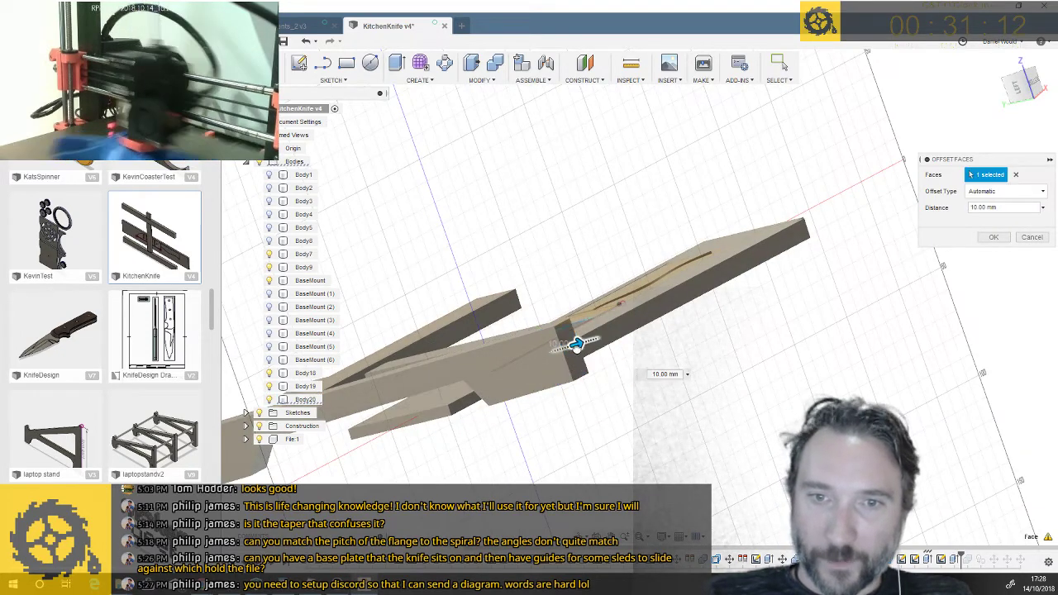
{"action": "key", "text": "Return"}
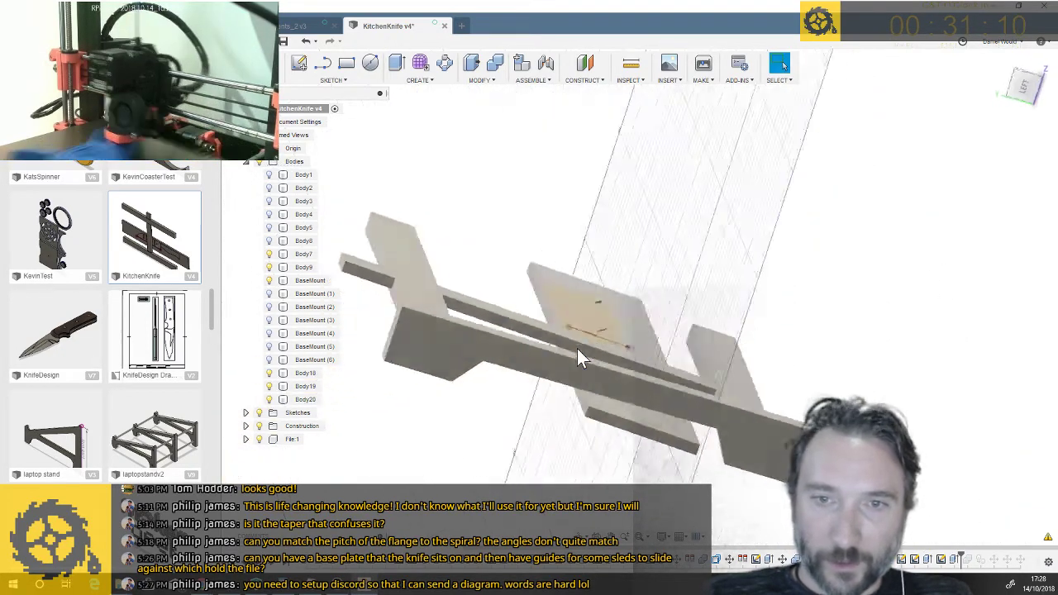
Offset the opposite end face of crossbar Body20 outward to lengthen that end as well
{"action": "key", "text": "q"}
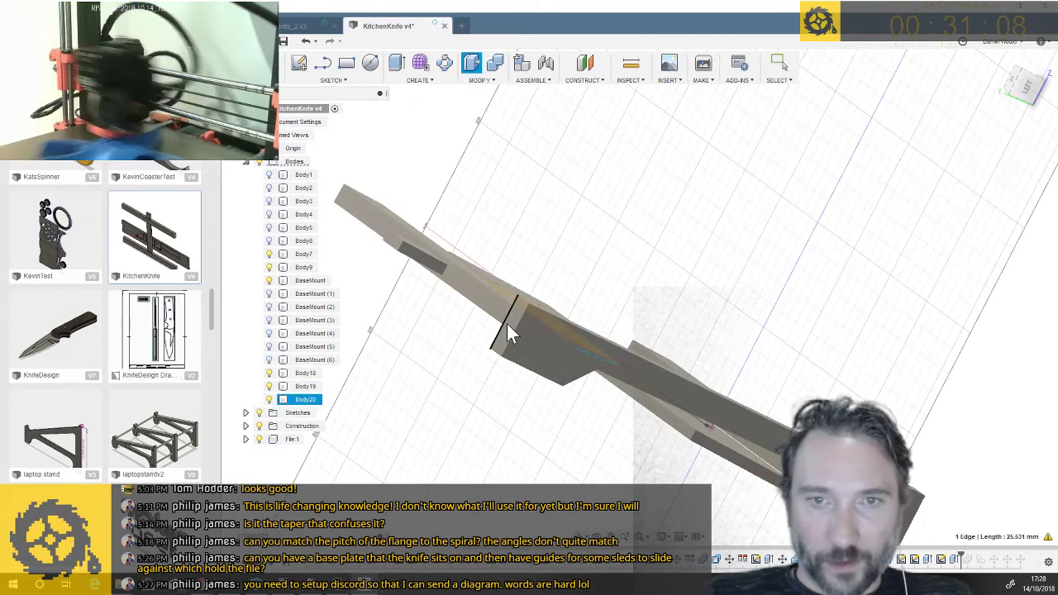
{"action": "key", "text": "Escape"}
{"action": "key", "text": "q"}
{"action": "left_click", "coordinate": [508, 327]}
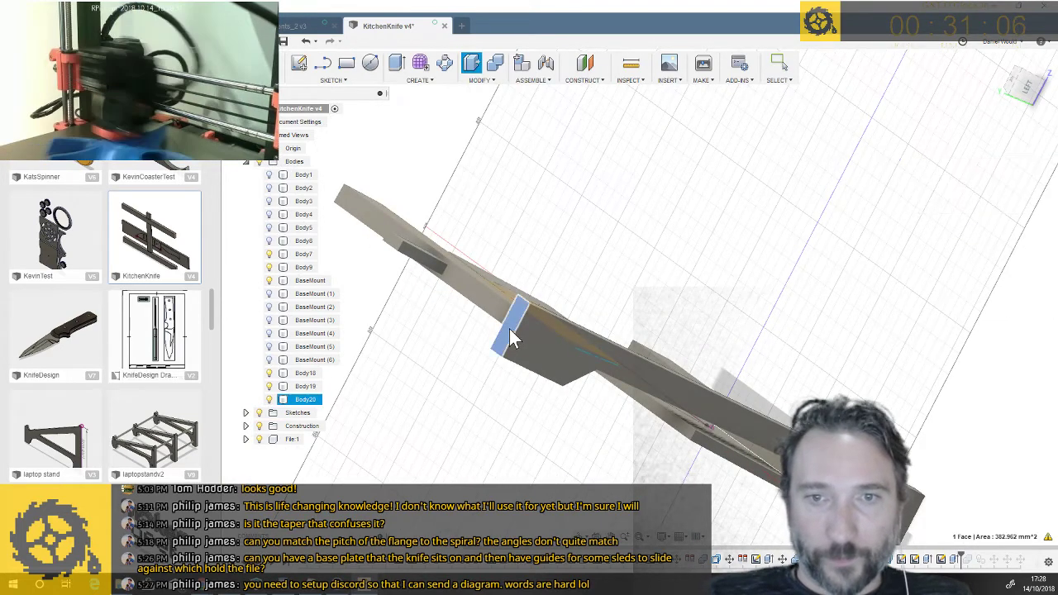
{"action": "left_click_drag", "start_coordinate": [503, 323], "coordinate": [479, 314]}
{"action": "key", "text": "Return"}
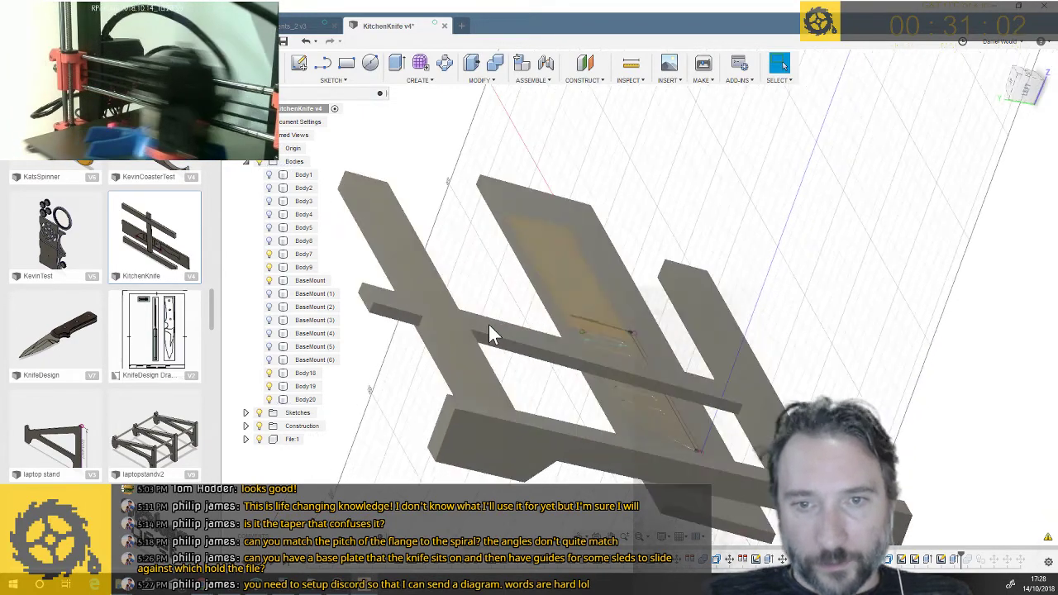
Place a hole on the long front face of crossbar Body20 near its end and set the hole depth to 6 mm
{"action": "middle_click_drag", "start_coordinate": [492, 334], "coordinate": [463, 297], "text": "shift"}
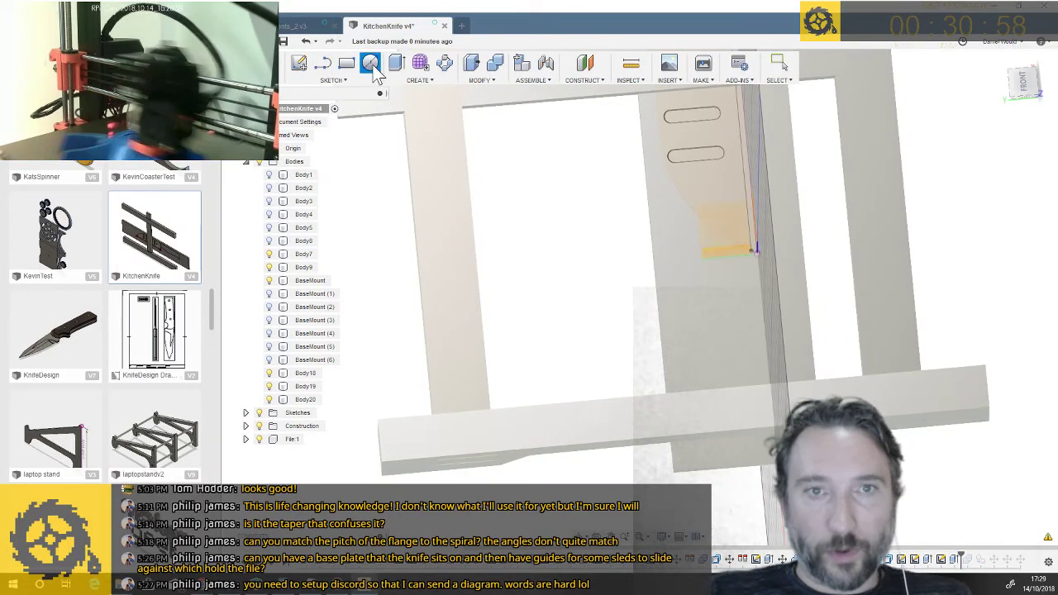
{"action": "left_click", "coordinate": [420, 81]}
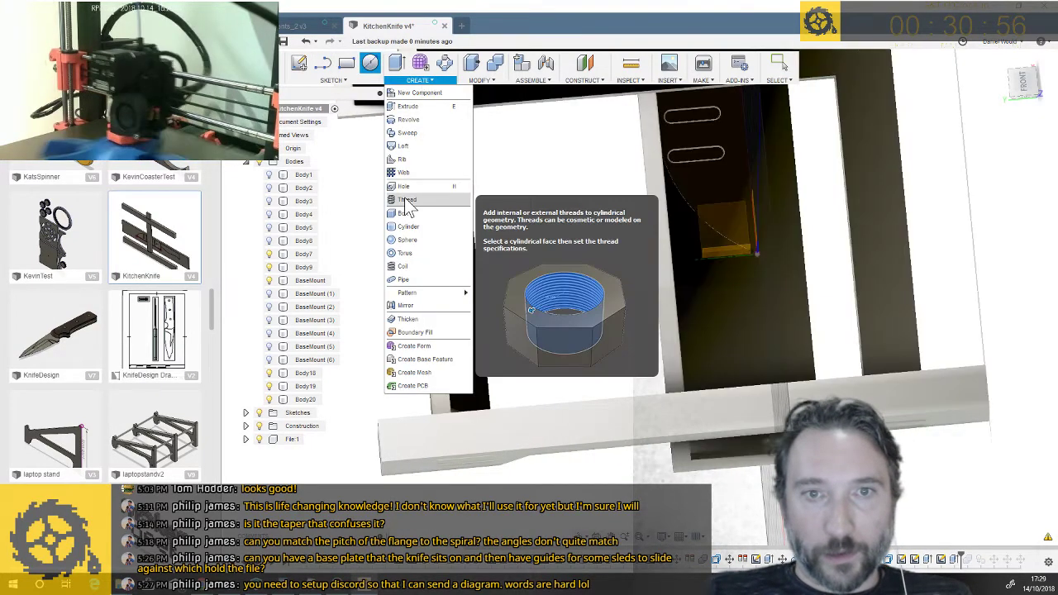
{"action": "left_click", "coordinate": [405, 187]}
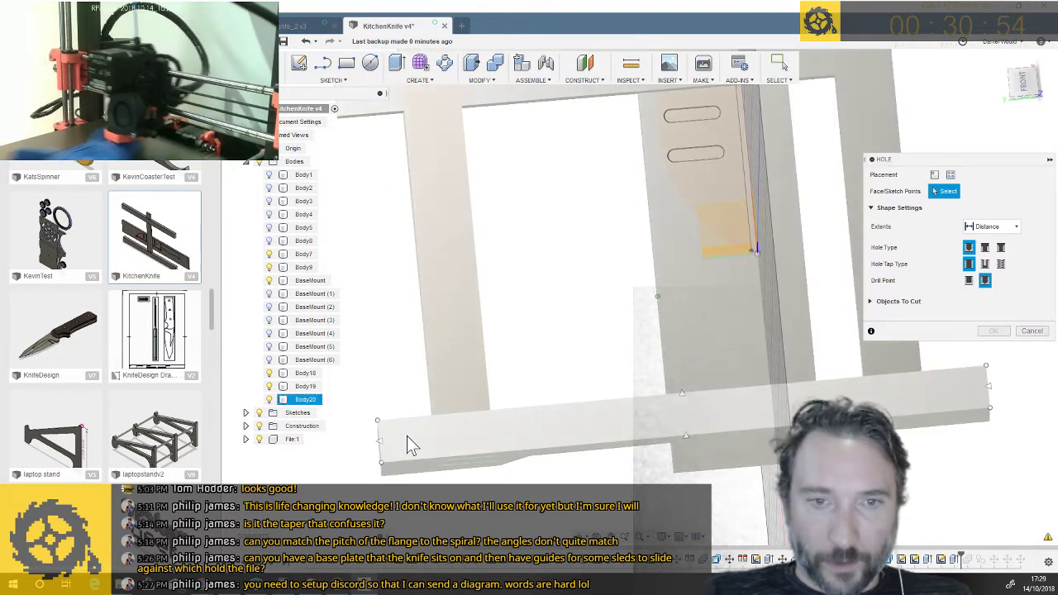
{"action": "left_click", "coordinate": [407, 438]}
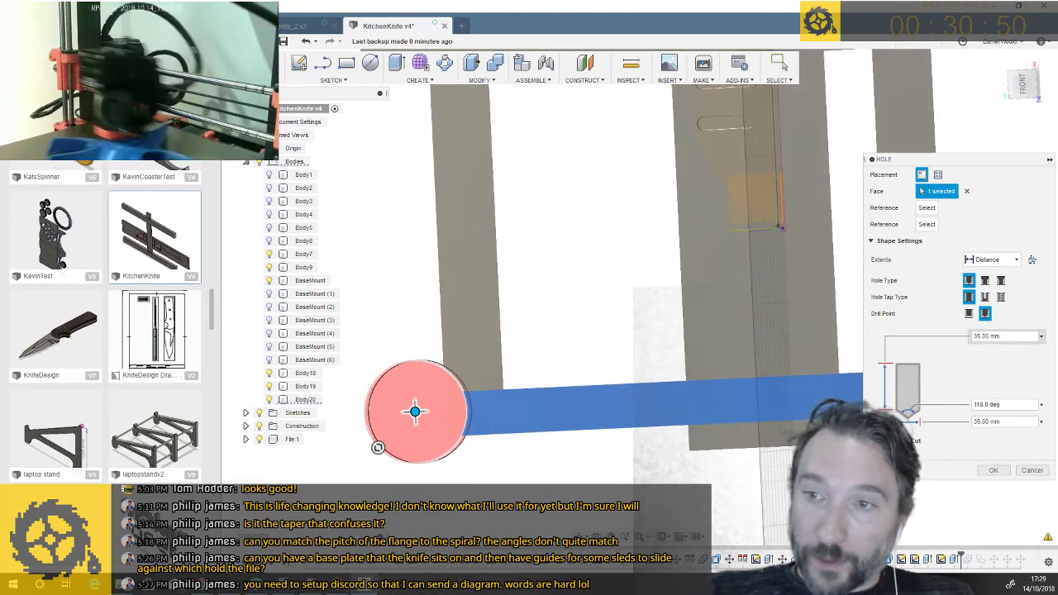
{"action": "left_click_drag", "start_coordinate": [981, 336], "coordinate": [971, 337]}
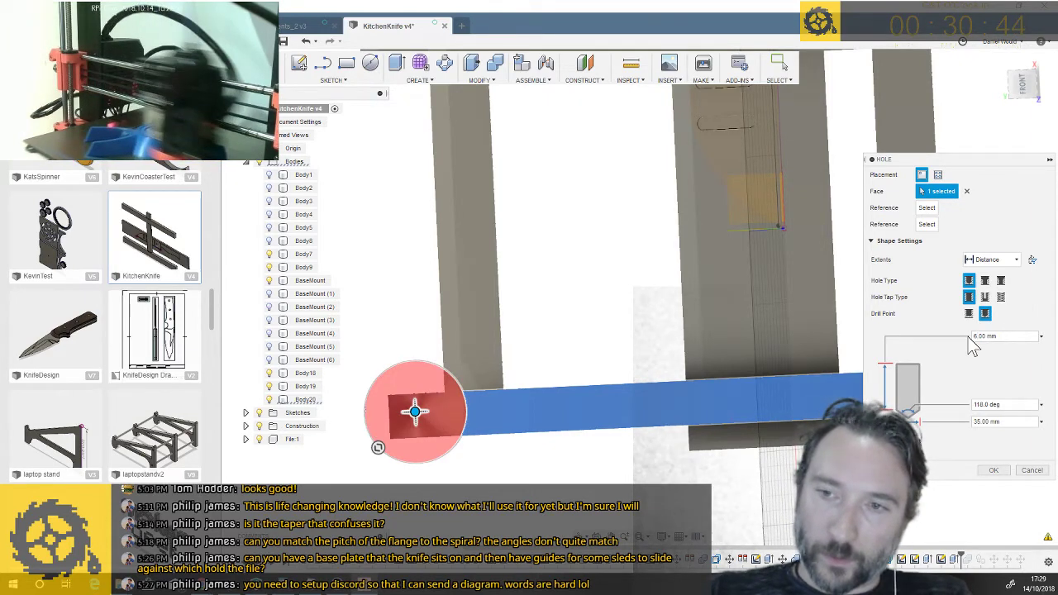
Set the hole's depth to 30 mm and its diameter to 8 mm
{"action": "left_click", "coordinate": [976, 336]}
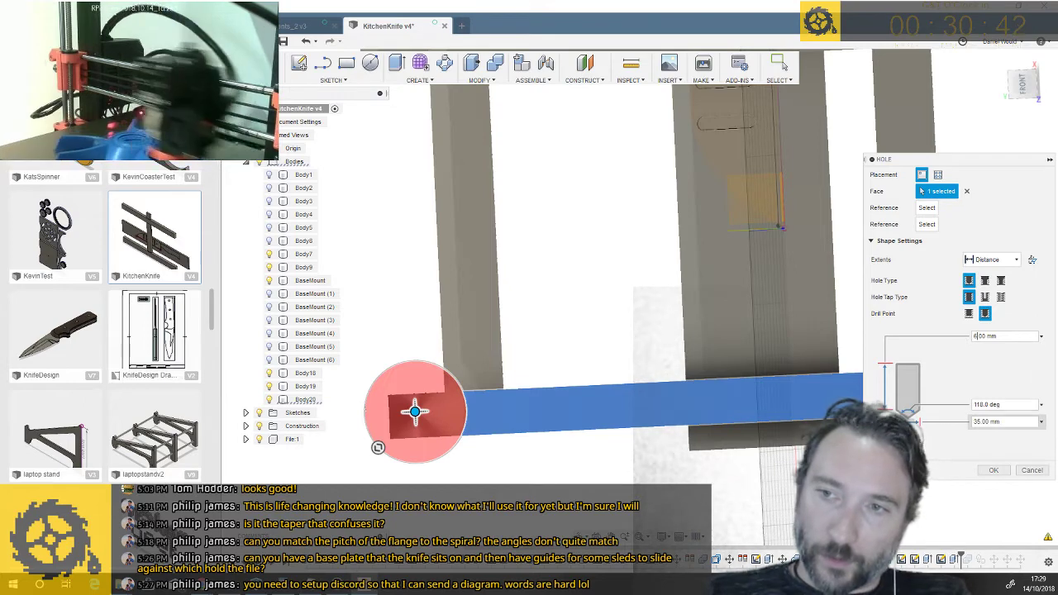
{"action": "key", "text": "BackSpace"}
{"action": "type", "text": "30"}
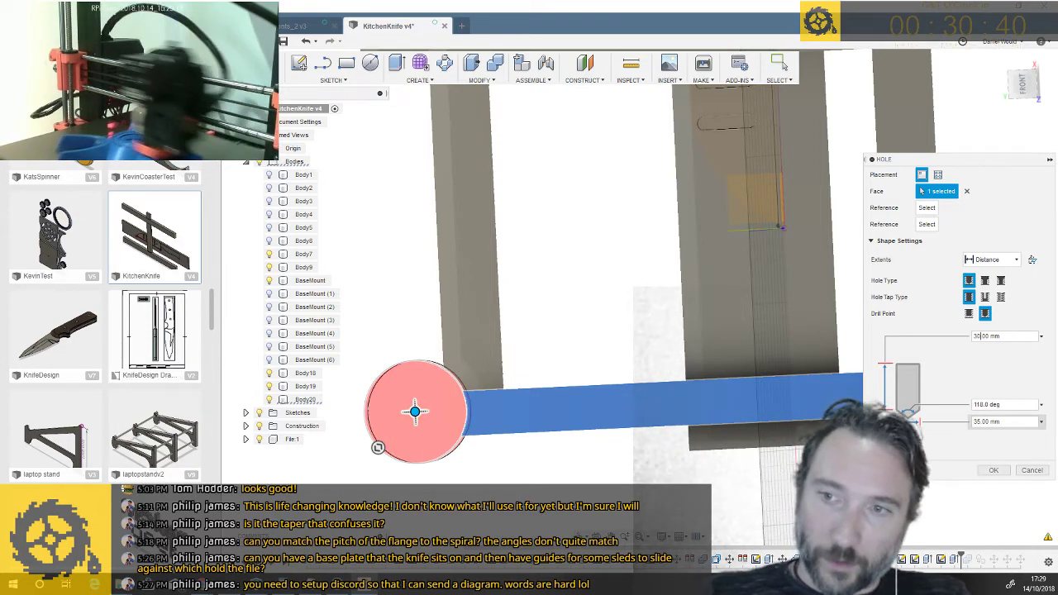
{"action": "left_click_drag", "start_coordinate": [984, 421], "coordinate": [961, 422]}
{"action": "type", "text": "6"}
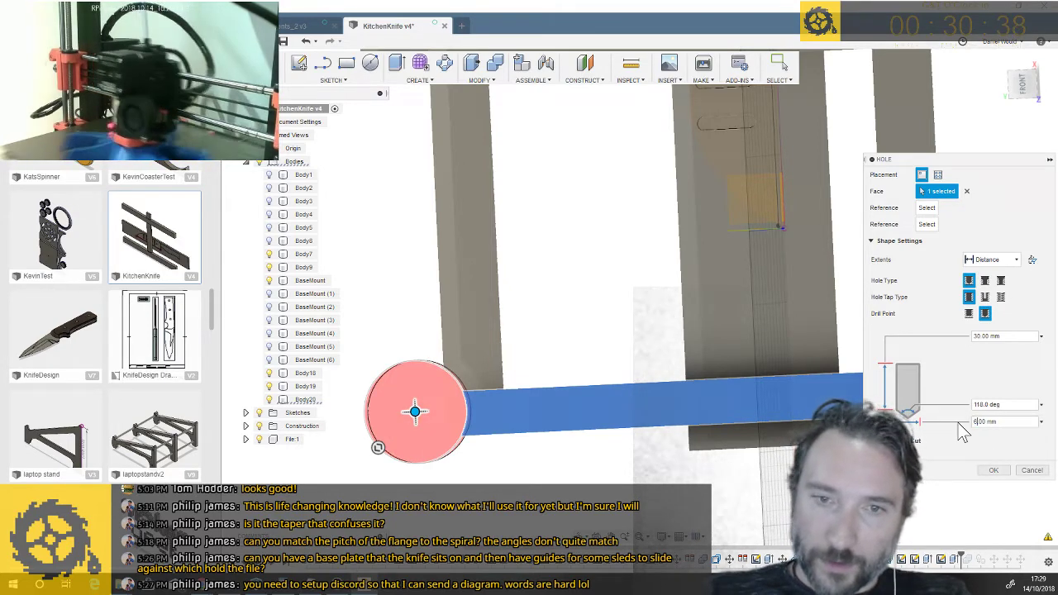
{"action": "key", "text": "Return"}
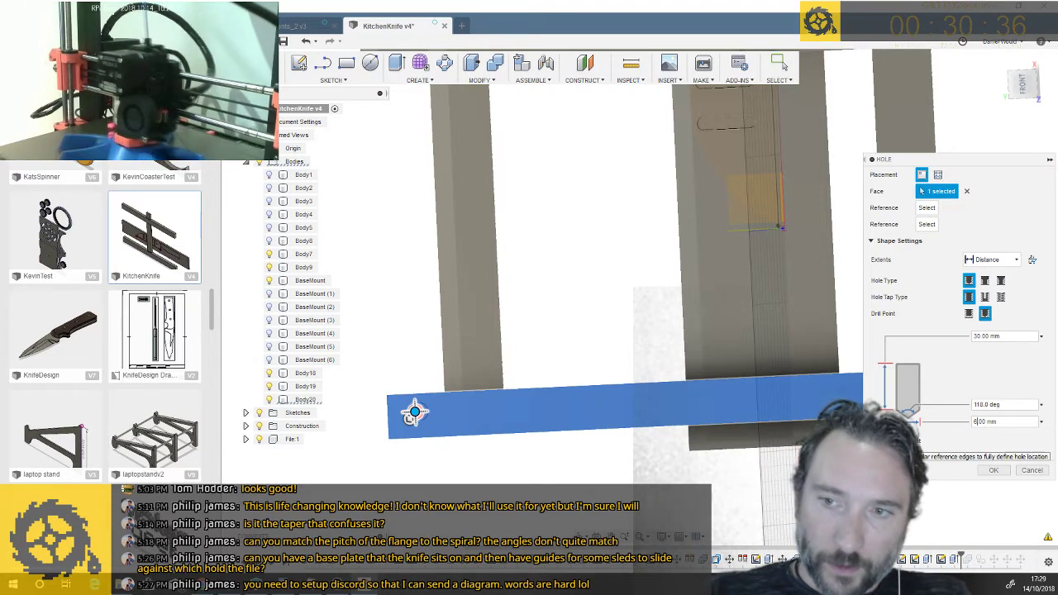
{"action": "key", "text": "BackSpace"}
{"action": "type", "text": "8"}
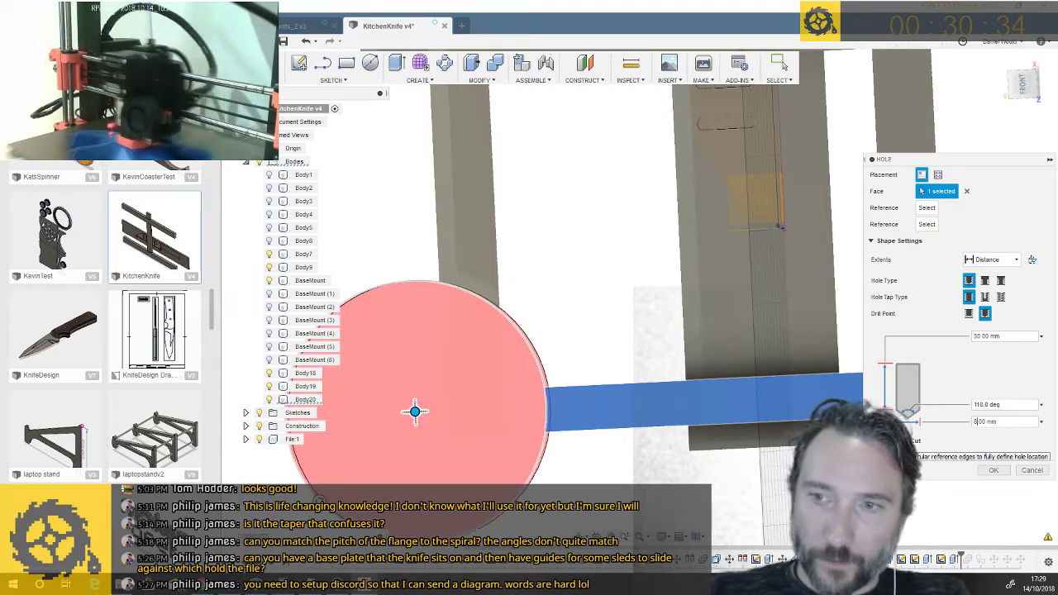
{"action": "type", "text": "."}
{"action": "key", "text": "Return"}
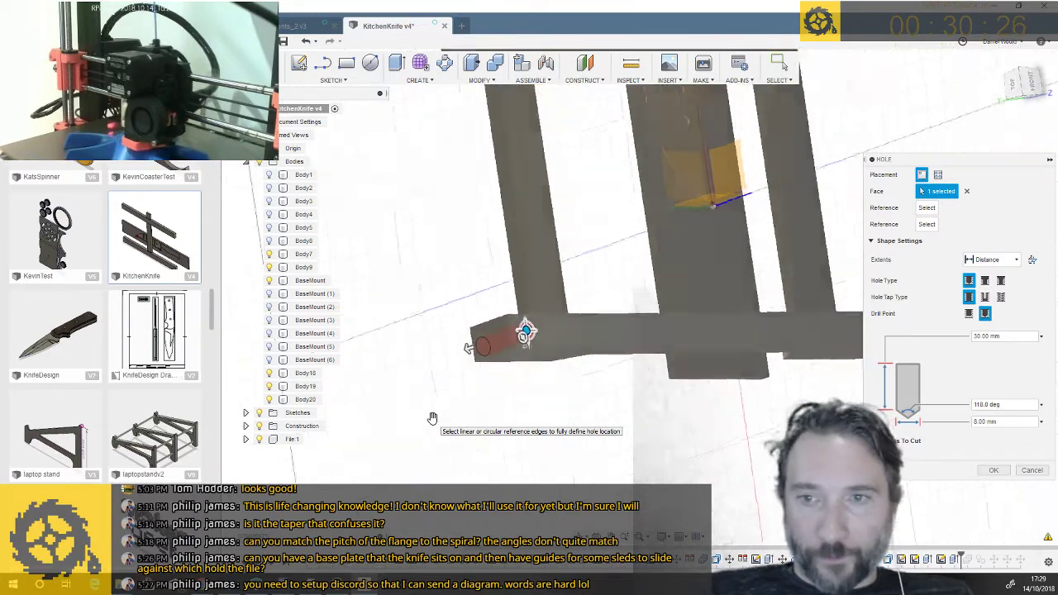
Check the hole's position in the end of the crossbar's long narrow face and create it
{"action": "middle_click_drag", "start_coordinate": [431, 418], "coordinate": [430, 417], "text": "shift"}
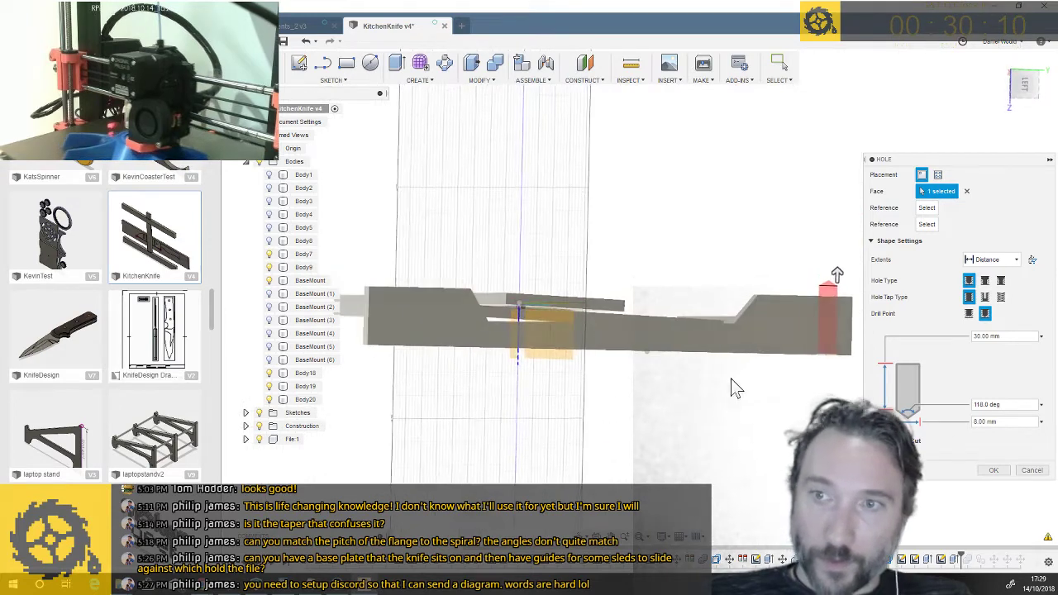
{"action": "middle_click_drag", "start_coordinate": [731, 380], "coordinate": [732, 379], "text": "shift"}
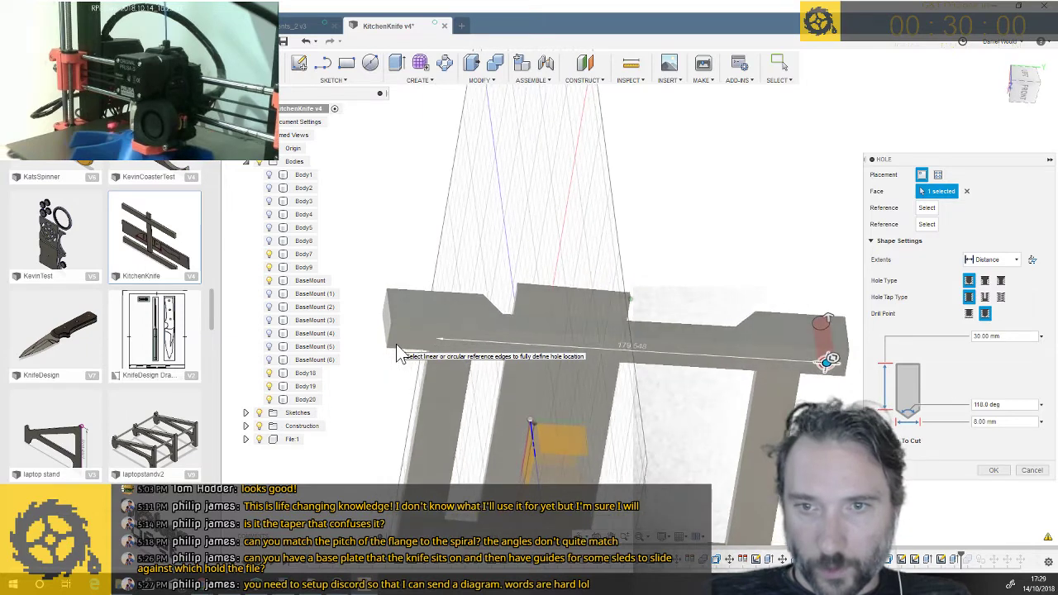
{"action": "left_click", "coordinate": [993, 470]}
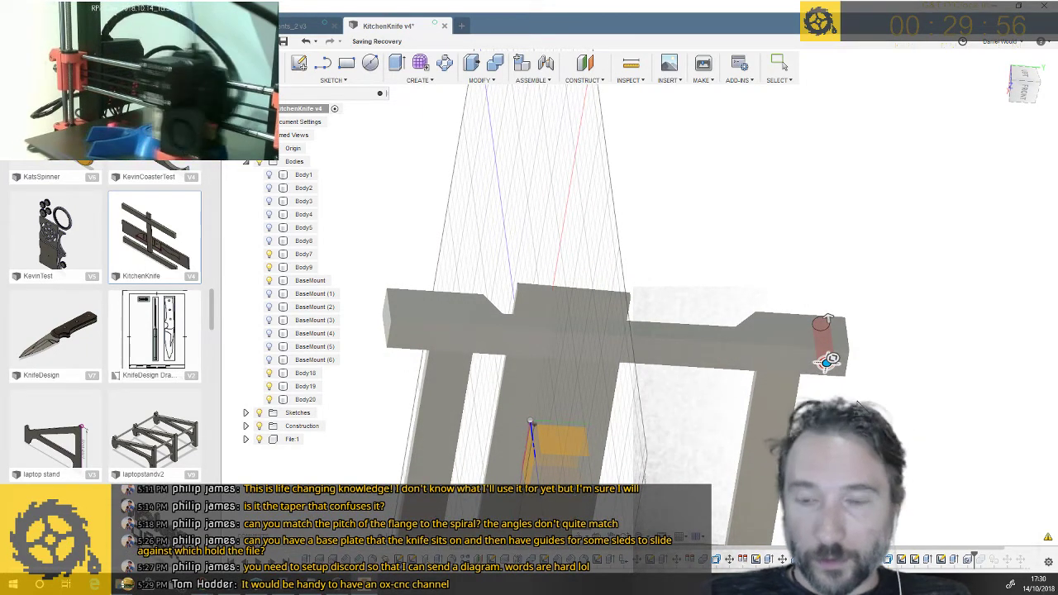
{"action": "left_click", "coordinate": [806, 318]}
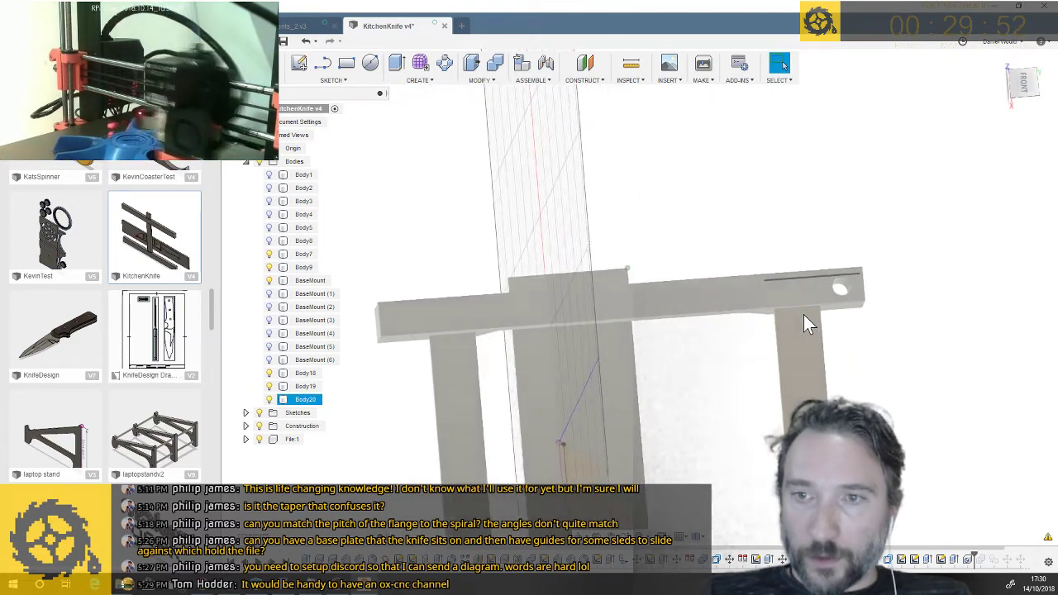
{"action": "left_click", "coordinate": [830, 251]}
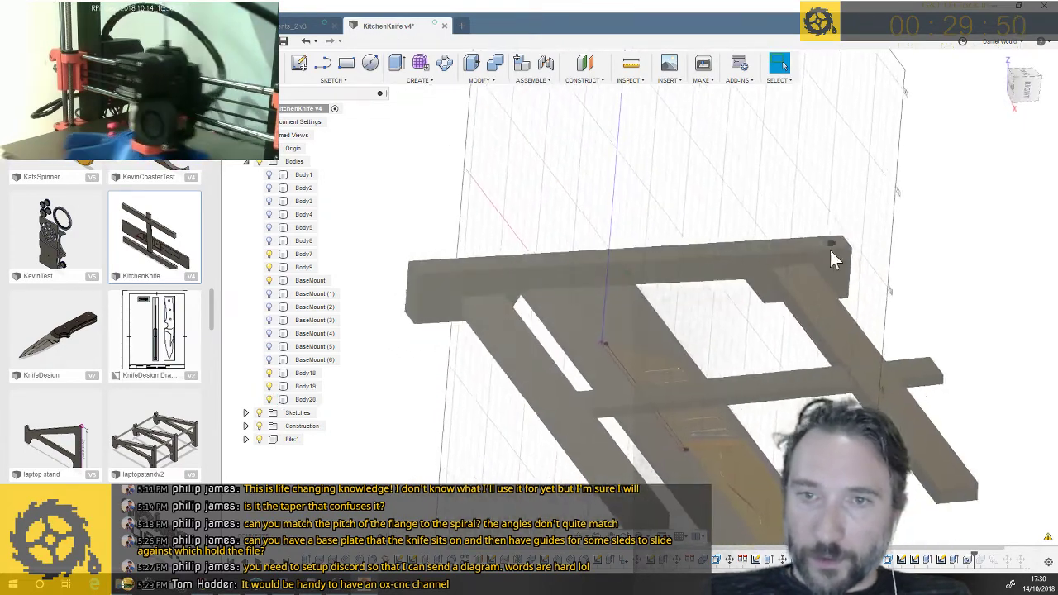
{"action": "scroll", "coordinate": [410, 269], "scroll_direction": "up", "scroll_amount": 4}
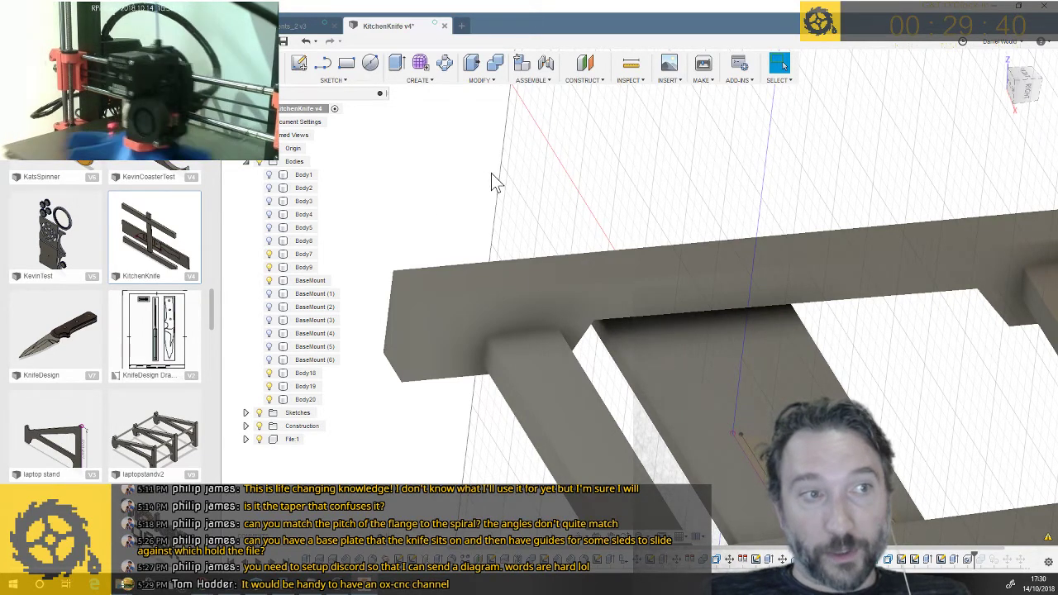
Add a second hole, 8 mm in diameter and 30 mm deep, at the opposite end of the same crossbar face
{"action": "left_click", "coordinate": [371, 64]}
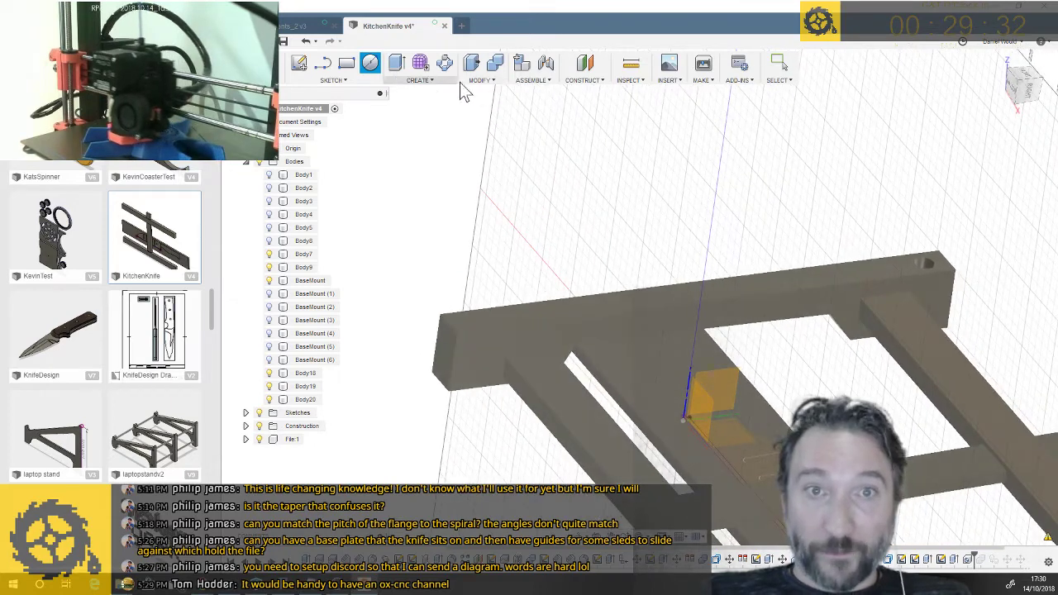
{"action": "left_click", "coordinate": [476, 80]}
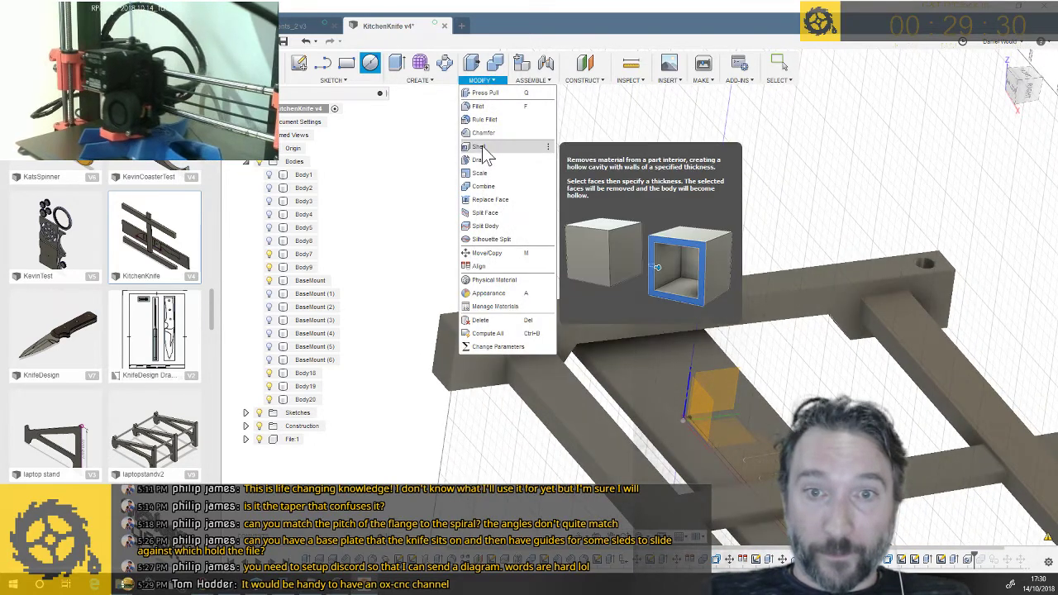
{"action": "left_click", "coordinate": [418, 80]}
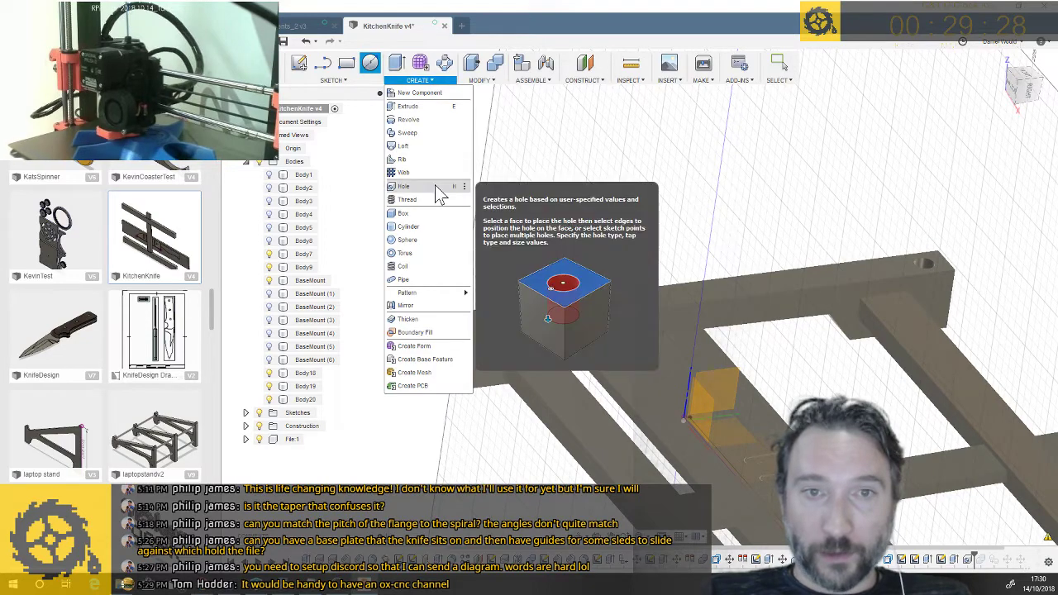
{"action": "left_click", "coordinate": [436, 188]}
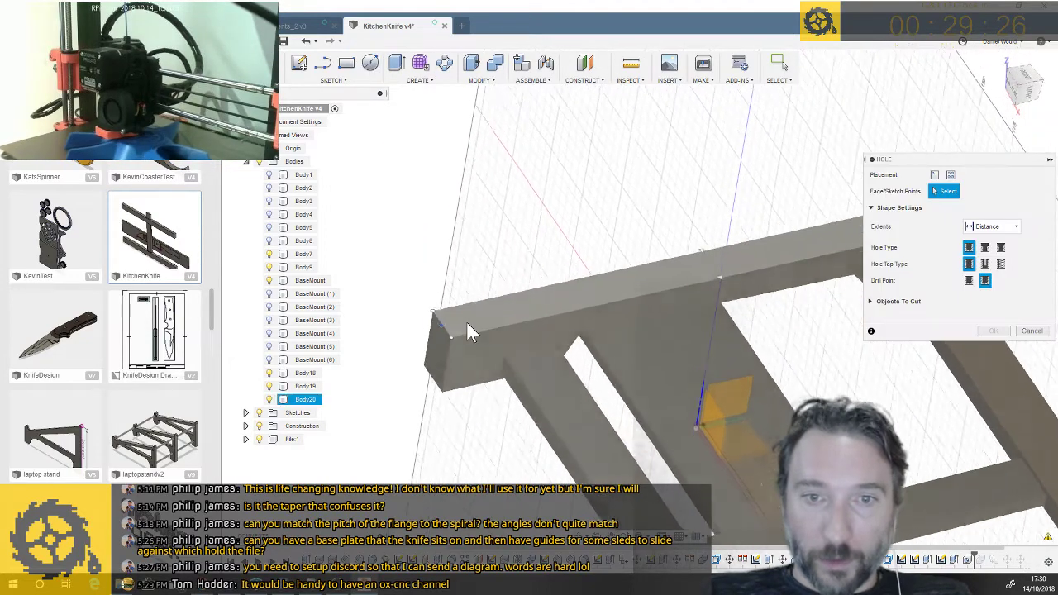
{"action": "middle_click_drag", "start_coordinate": [467, 321], "coordinate": [452, 323], "text": "shift"}
{"action": "left_click", "coordinate": [448, 319]}
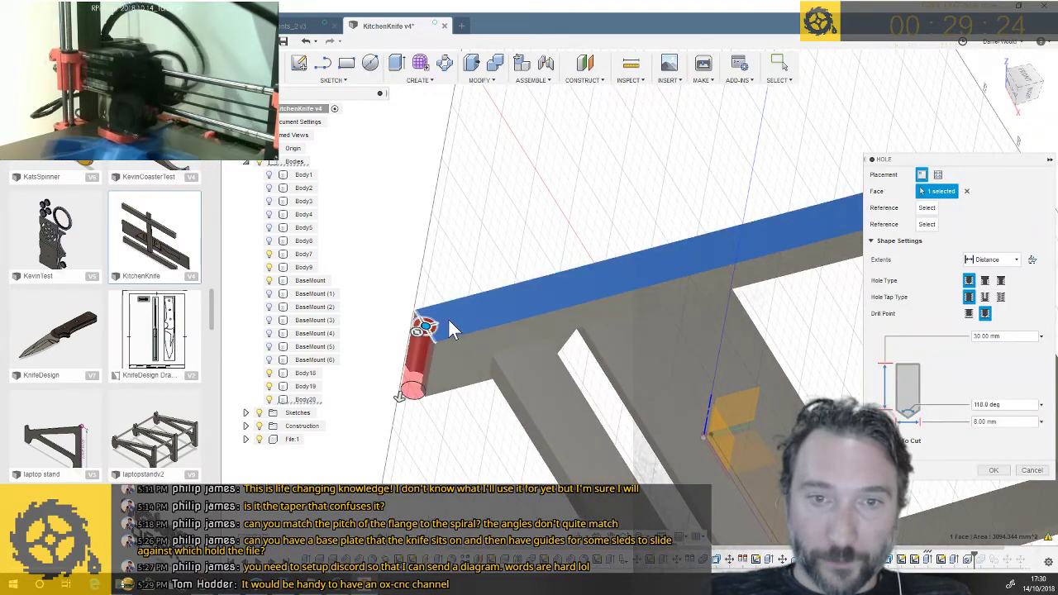
{"action": "left_click_drag", "start_coordinate": [424, 327], "coordinate": [440, 322]}
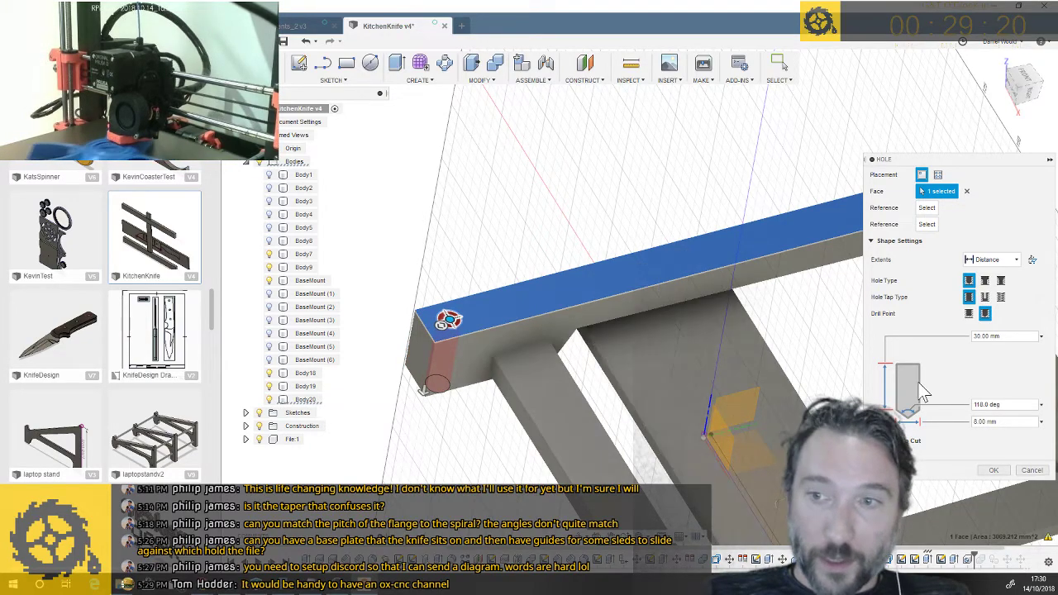
{"action": "left_click", "coordinate": [996, 469]}
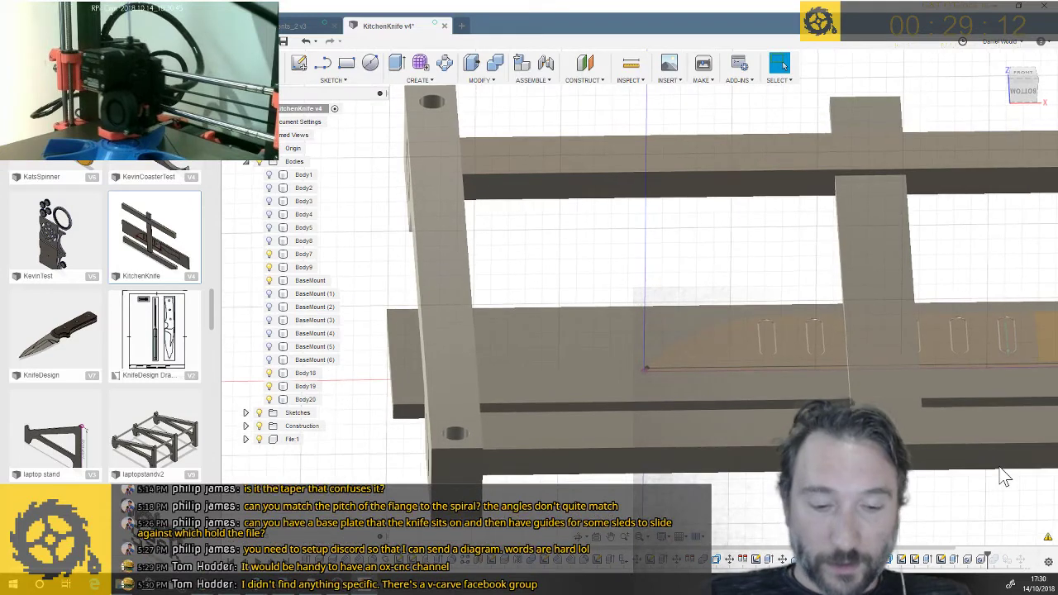
Undo both holes in the crossbar
{"action": "key", "text": "ctrl+z"}
{"action": "key", "text": "Escape"}
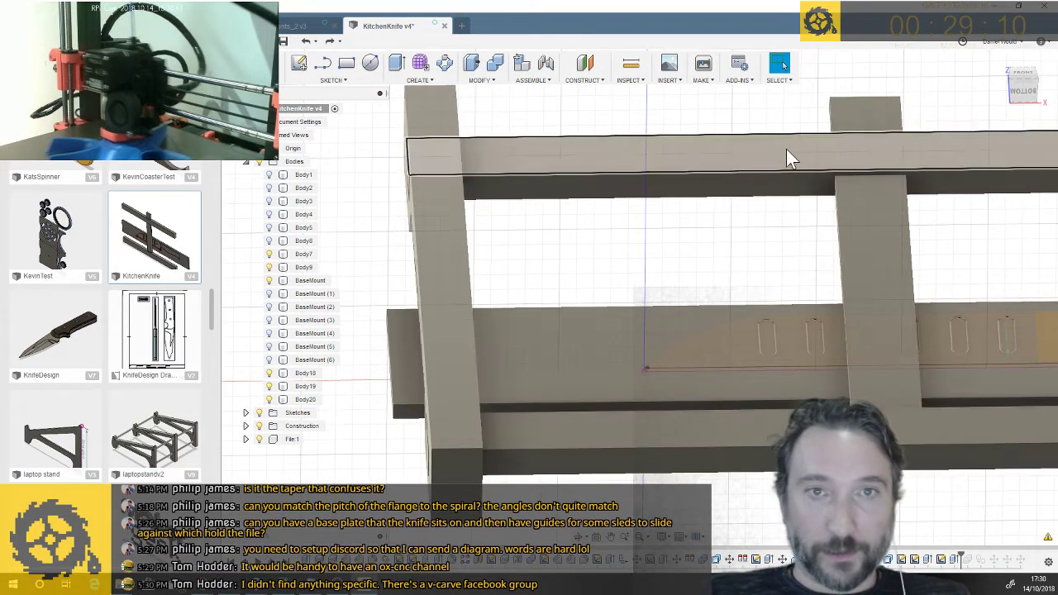
Sketch an 8 mm circle near the end of the crossbar's narrow face, centred 10 mm from the short edge and 7.5 mm from the long edge
{"action": "left_click", "coordinate": [429, 107]}
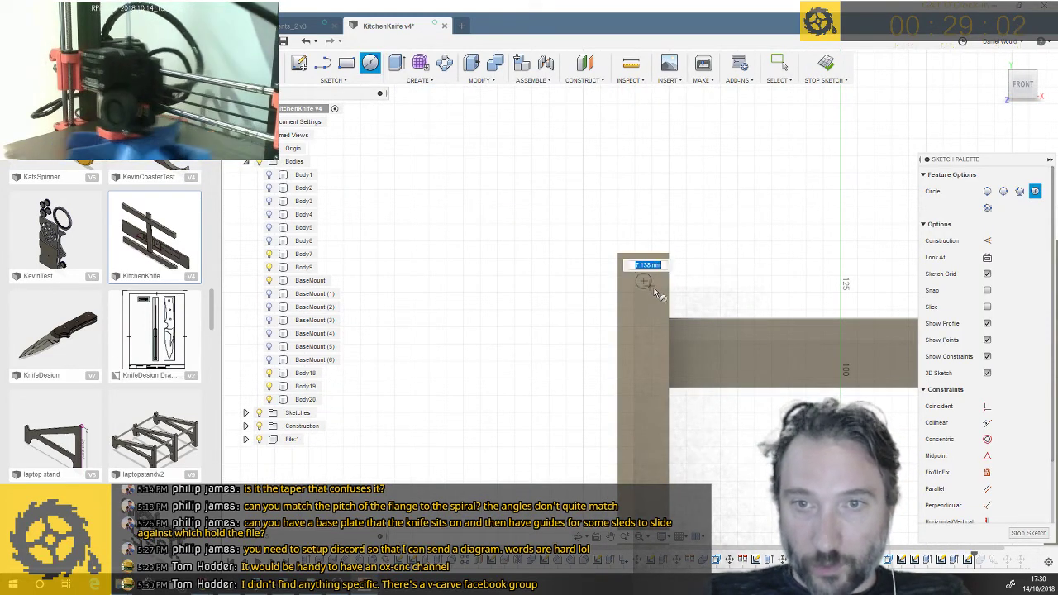
{"action": "type", "text": "8"}
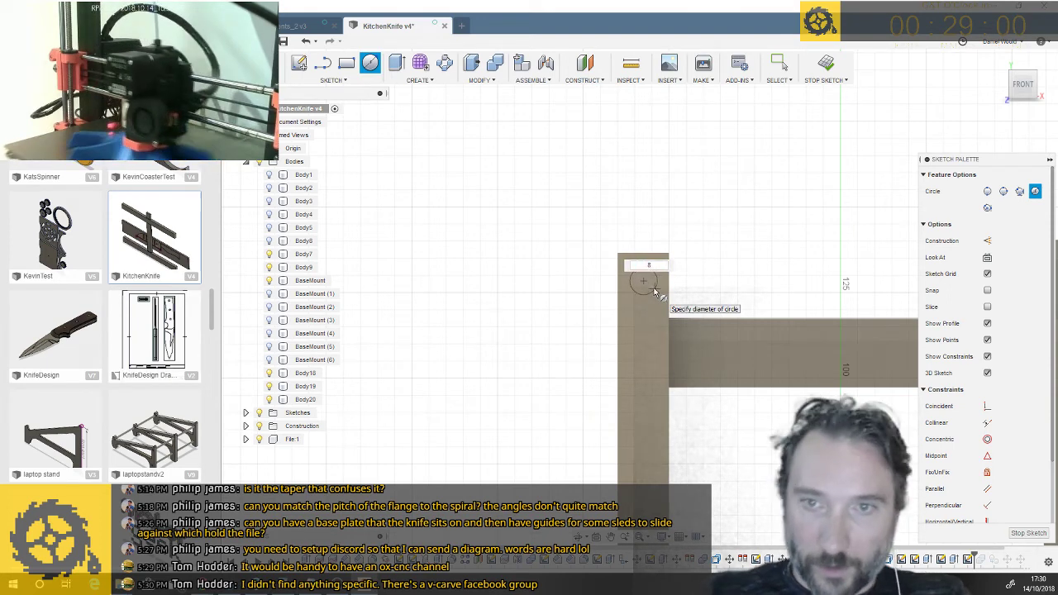
{"action": "key", "text": "Return"}
{"action": "key", "text": "Escape"}
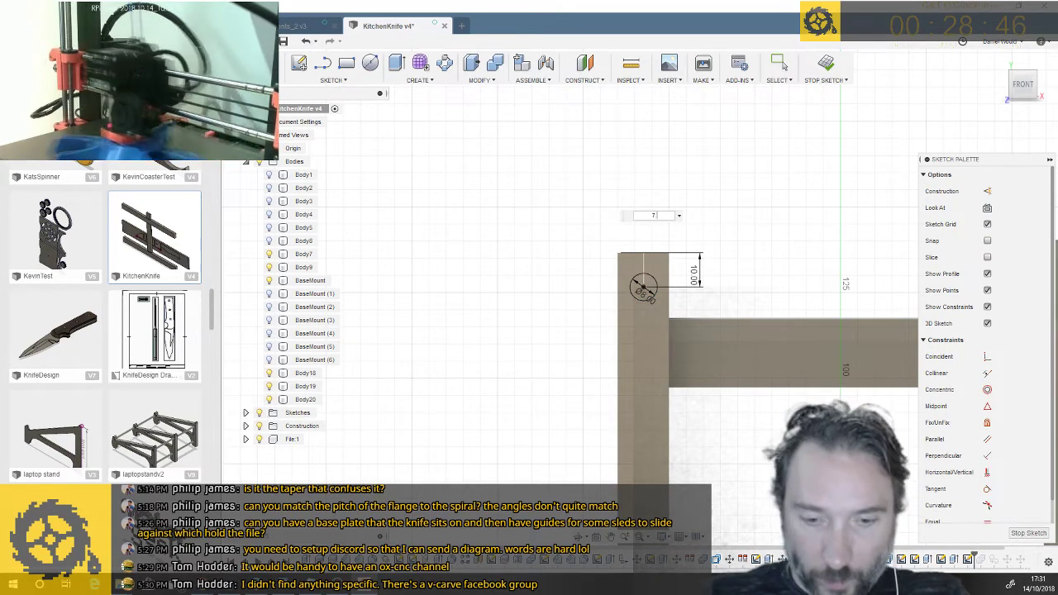
{"action": "key", "text": "Return"}
{"action": "scroll", "coordinate": [570, 176], "scroll_direction": "down", "scroll_amount": 4}
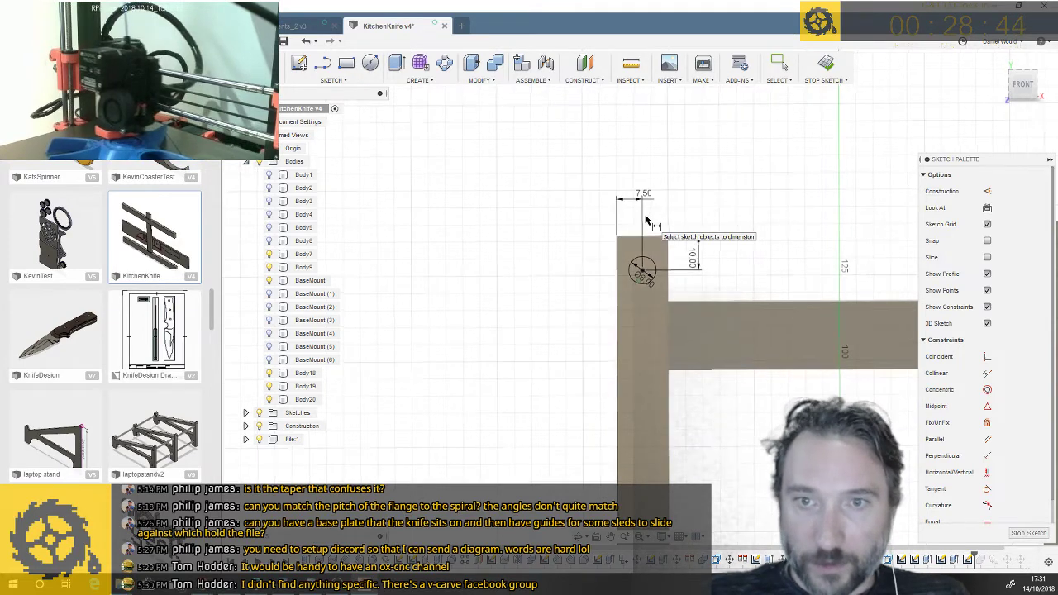
Set up a rectangular pattern of the circle's centre point along the crossbar with quantity 2 and distance -185 mm
{"action": "left_click", "coordinate": [339, 80]}
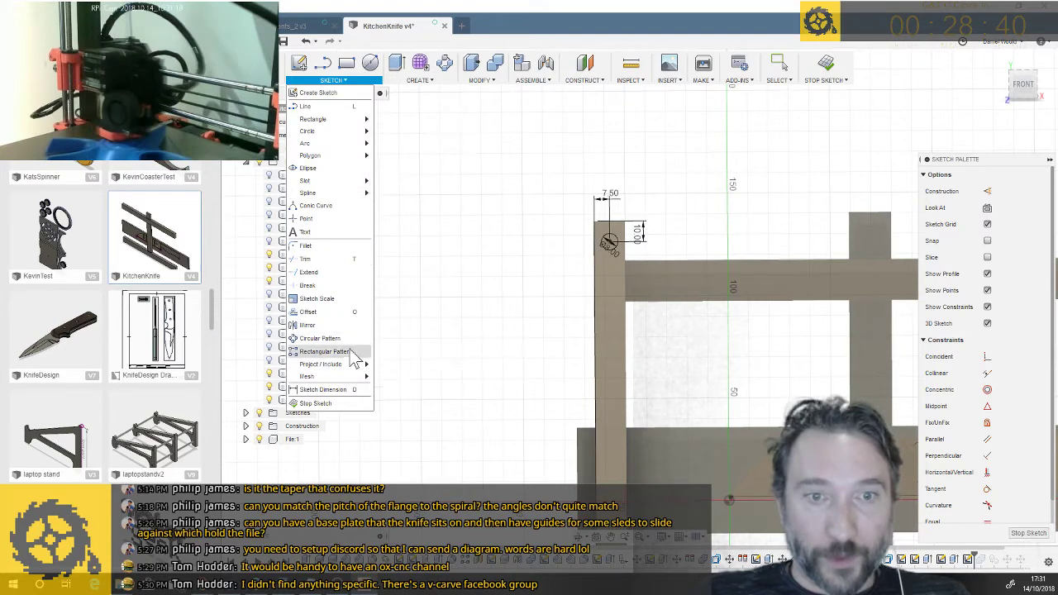
{"action": "left_click", "coordinate": [345, 351]}
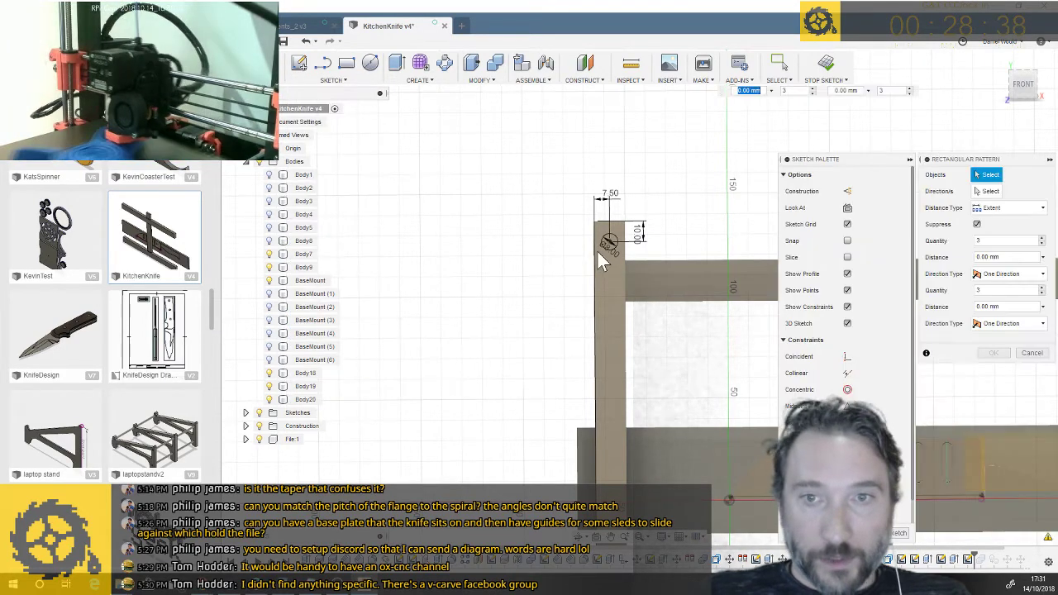
{"action": "left_click", "coordinate": [611, 242]}
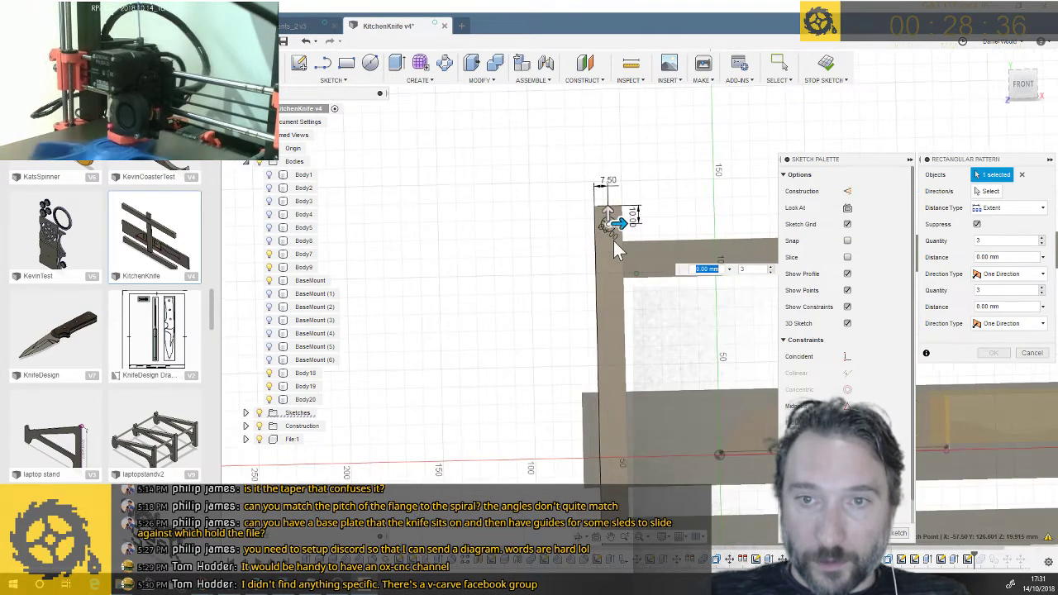
{"action": "scroll", "coordinate": [612, 199], "scroll_direction": "down", "scroll_amount": 3}
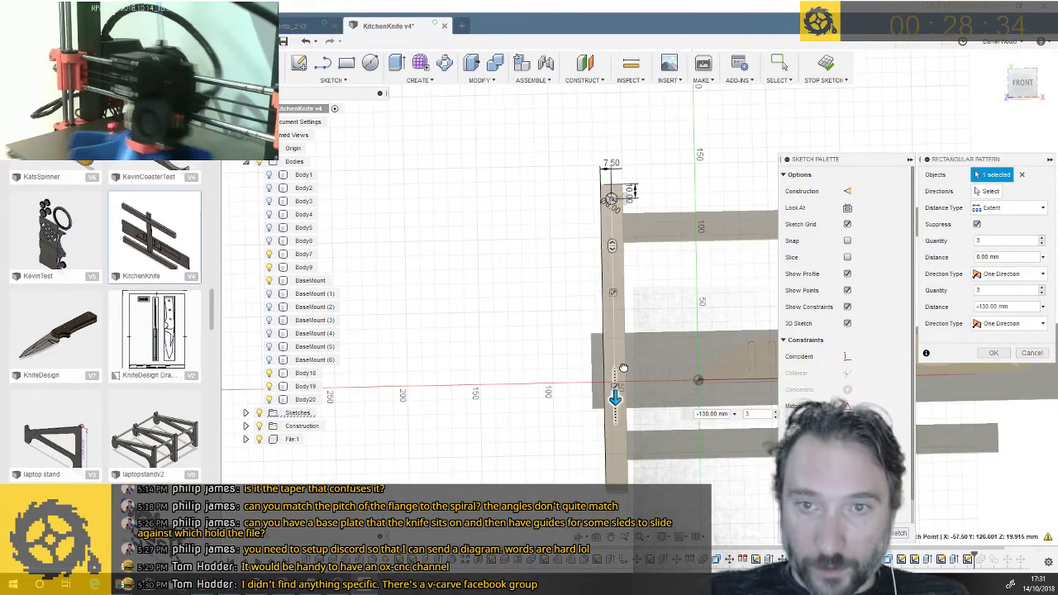
{"action": "middle_click_drag", "start_coordinate": [622, 447], "coordinate": [622, 448], "text": "shift"}
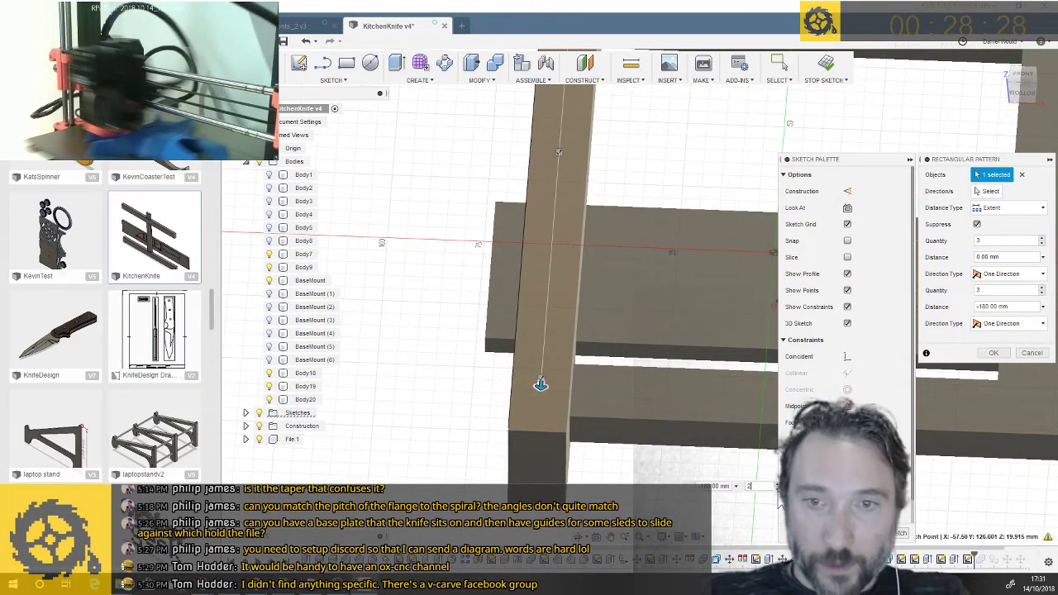
{"action": "key", "text": "Tab"}
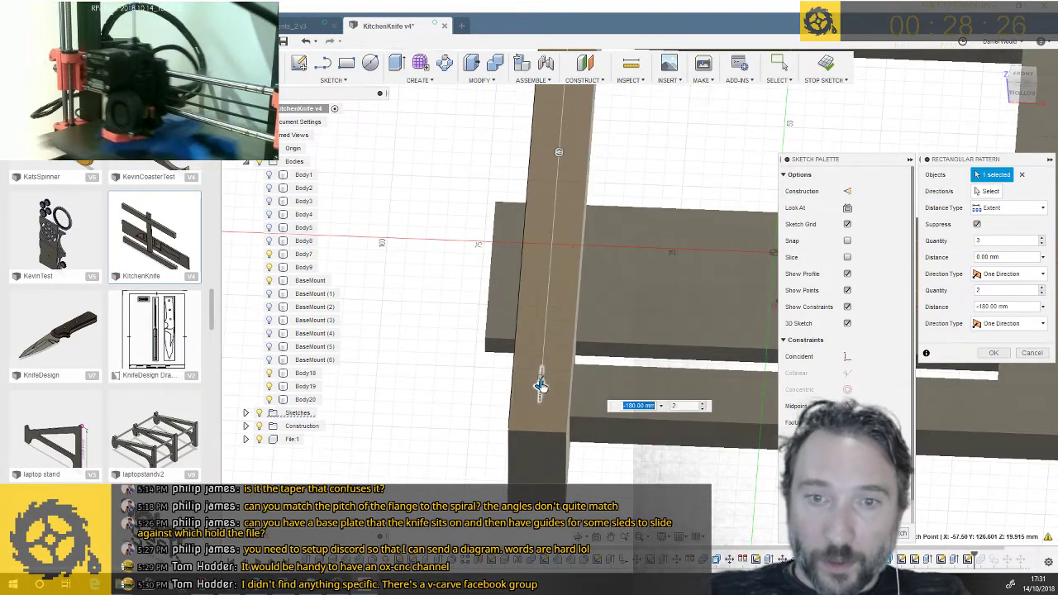
{"action": "key", "text": "Tab"}
{"action": "middle_click_drag", "start_coordinate": [557, 398], "coordinate": [559, 401], "text": "shift"}
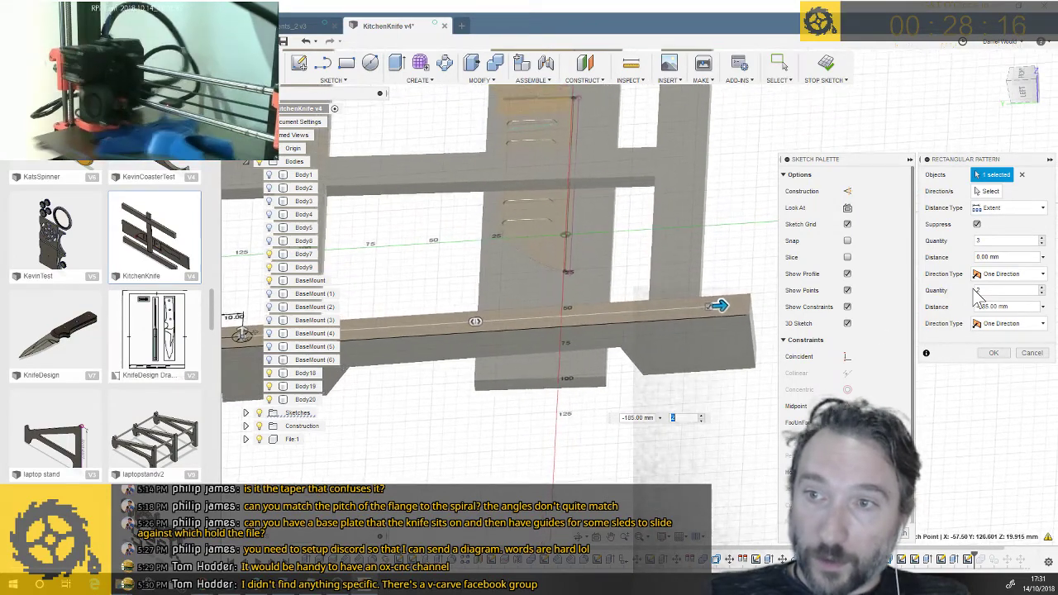
Set the pattern's quantity in the other direction to 2 and create the pattern
{"action": "left_click", "coordinate": [955, 241]}
{"action": "type", "text": "2"}
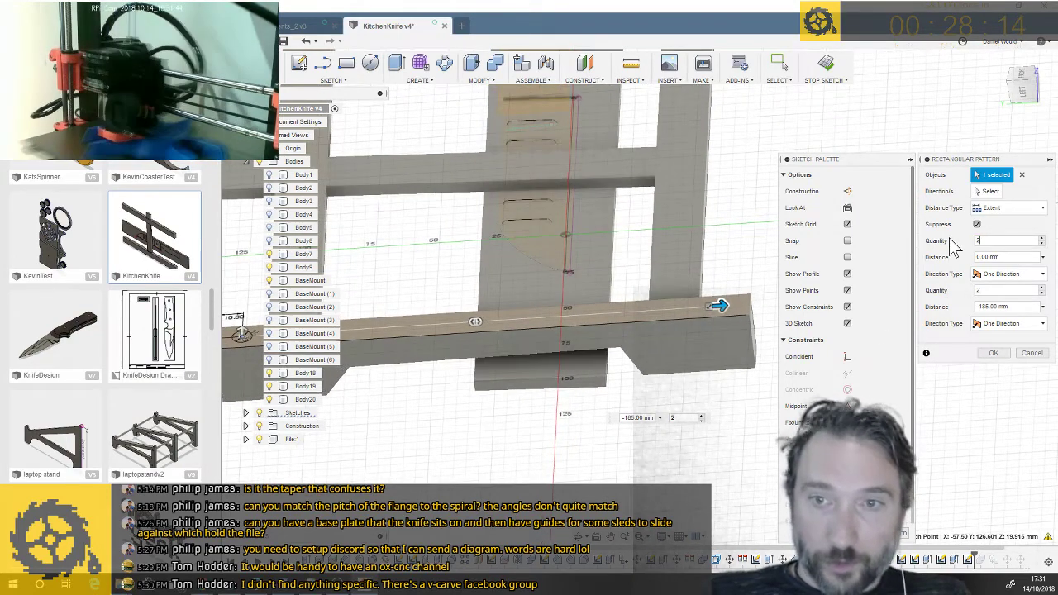
{"action": "scroll", "coordinate": [755, 405], "scroll_direction": "down", "scroll_amount": 3}
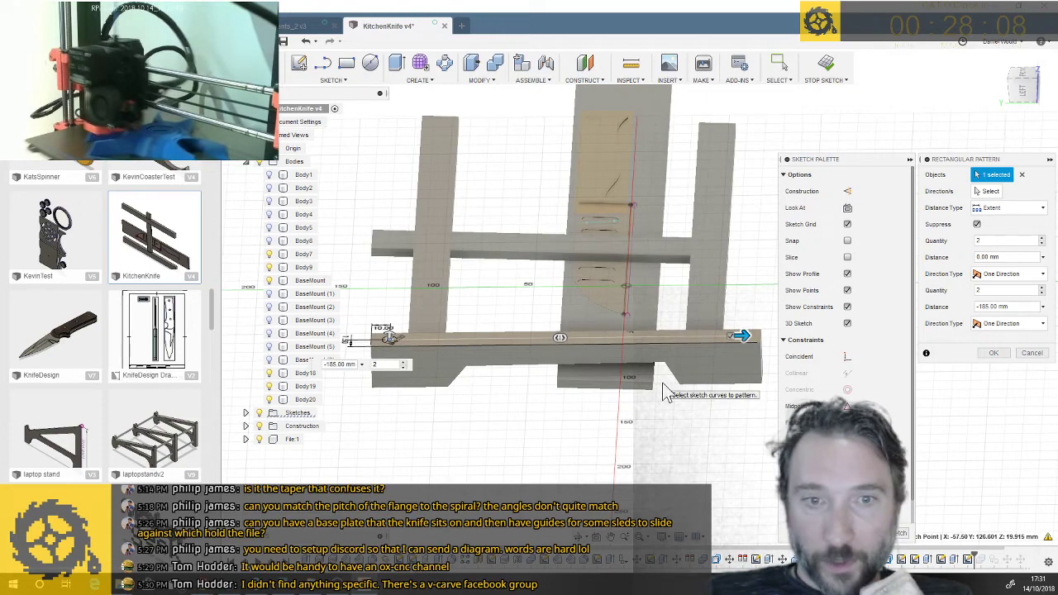
{"action": "left_click", "coordinate": [992, 353]}
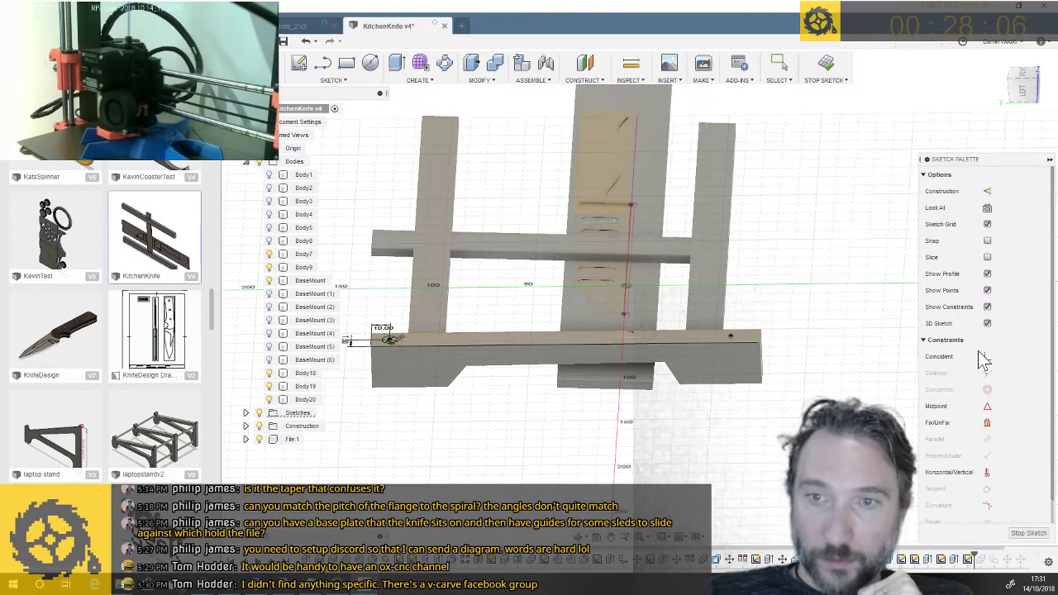
{"action": "scroll", "coordinate": [705, 382], "scroll_direction": "up", "scroll_amount": 4}
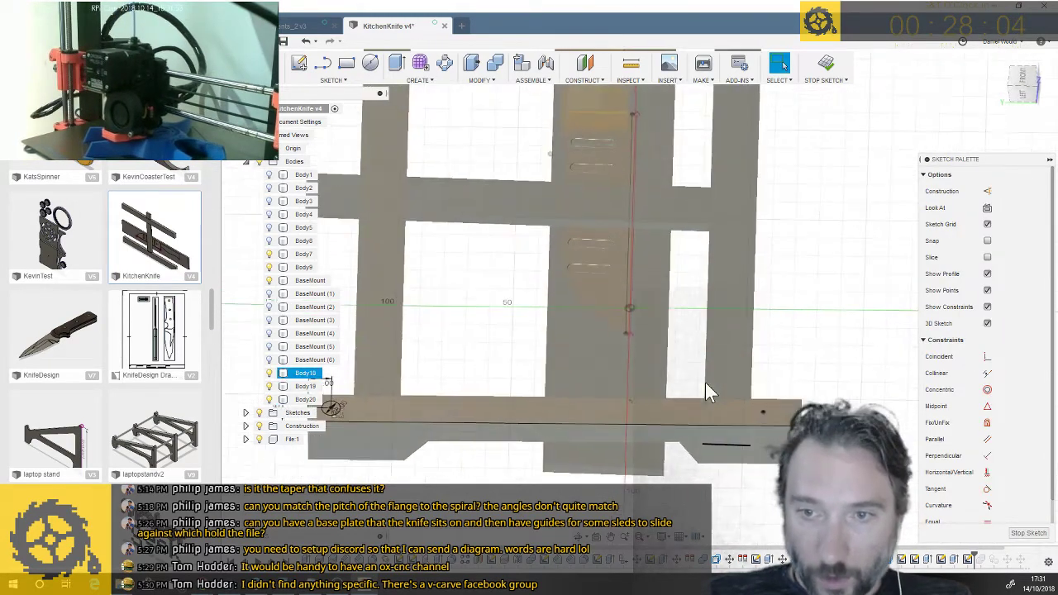
Examine the settings of the centre point's rectangular pattern and where its copy lies near the crossbar's far end
{"action": "middle_click_drag", "start_coordinate": [705, 382], "coordinate": [735, 384]}
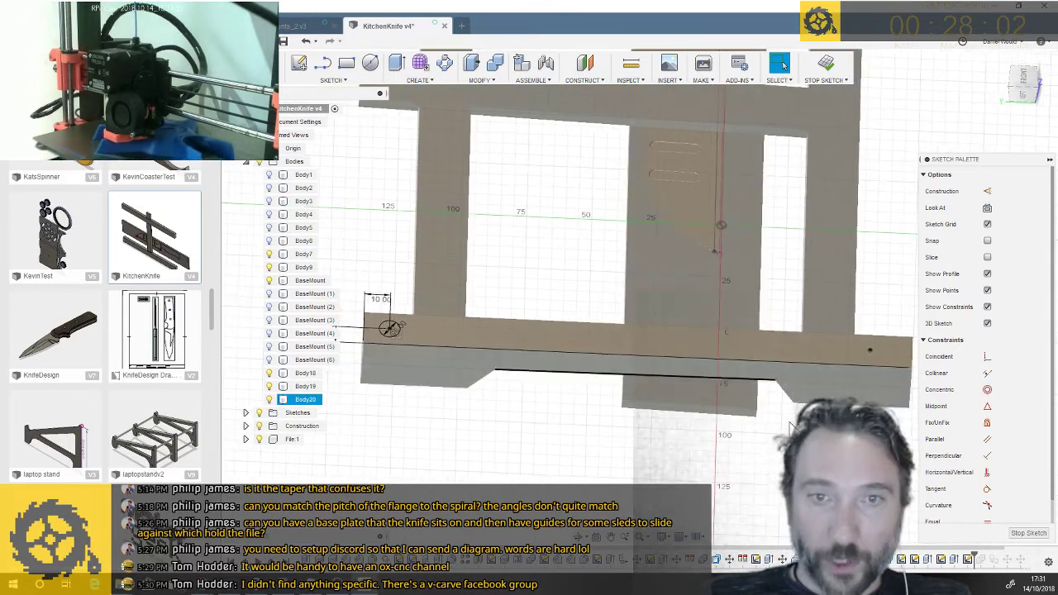
{"action": "right_click", "coordinate": [401, 334]}
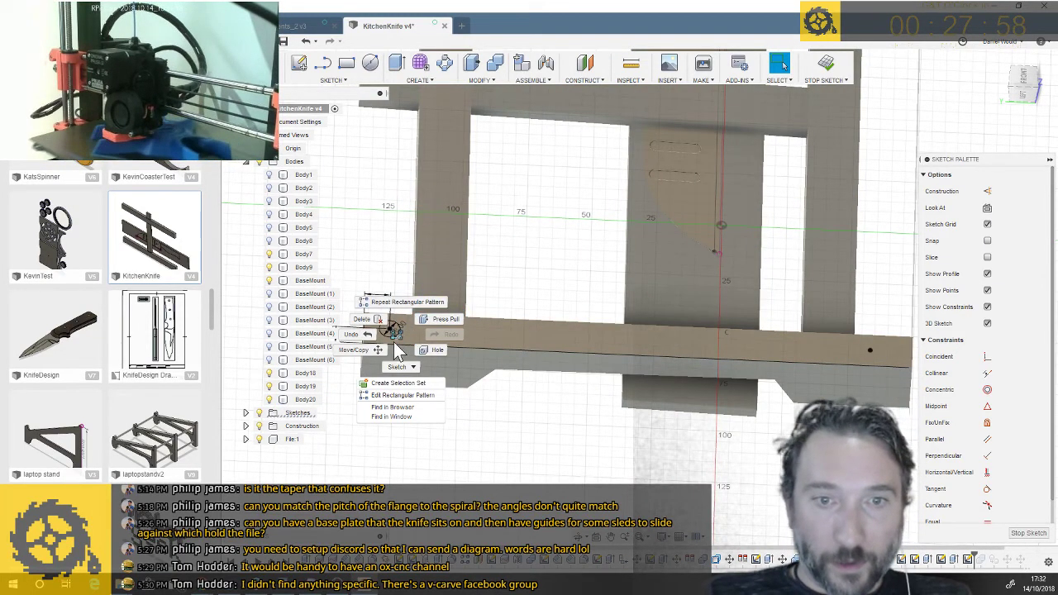
{"action": "left_click", "coordinate": [402, 395]}
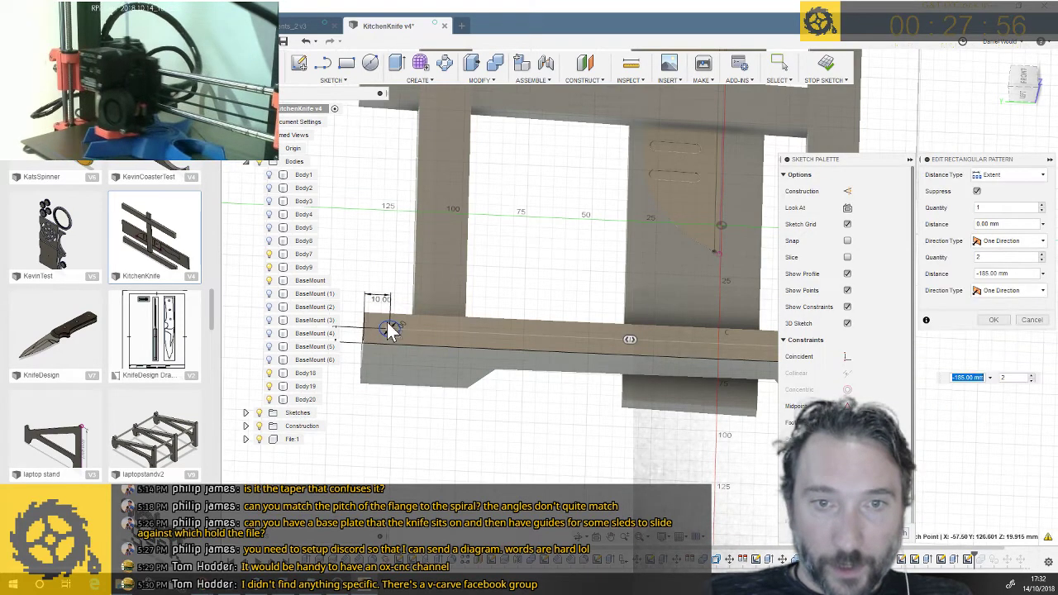
{"action": "scroll", "coordinate": [574, 429], "scroll_direction": "down", "scroll_amount": 2}
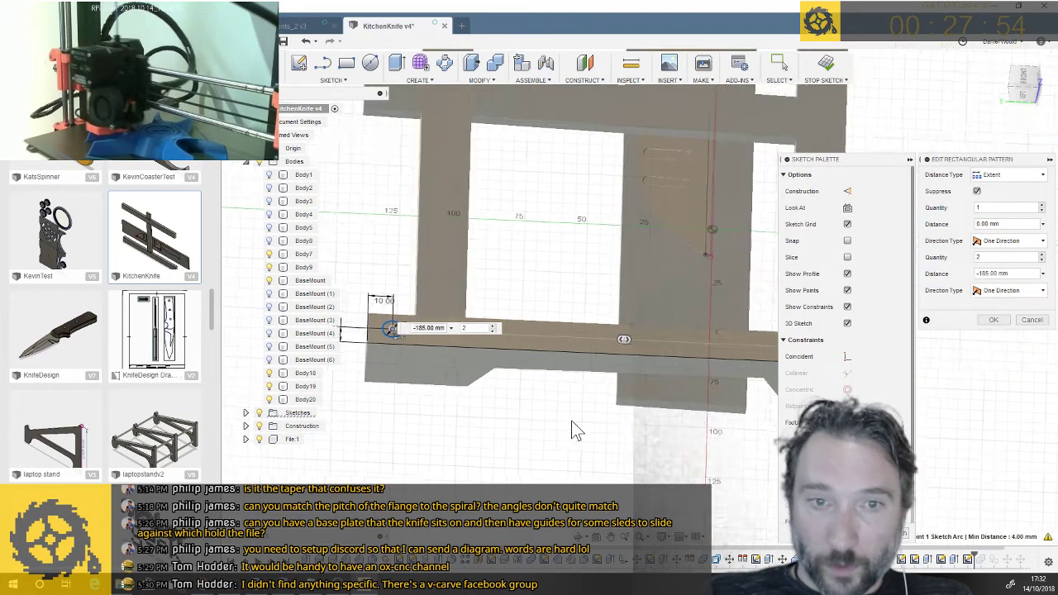
{"action": "scroll", "coordinate": [574, 429], "scroll_direction": "down", "scroll_amount": 1}
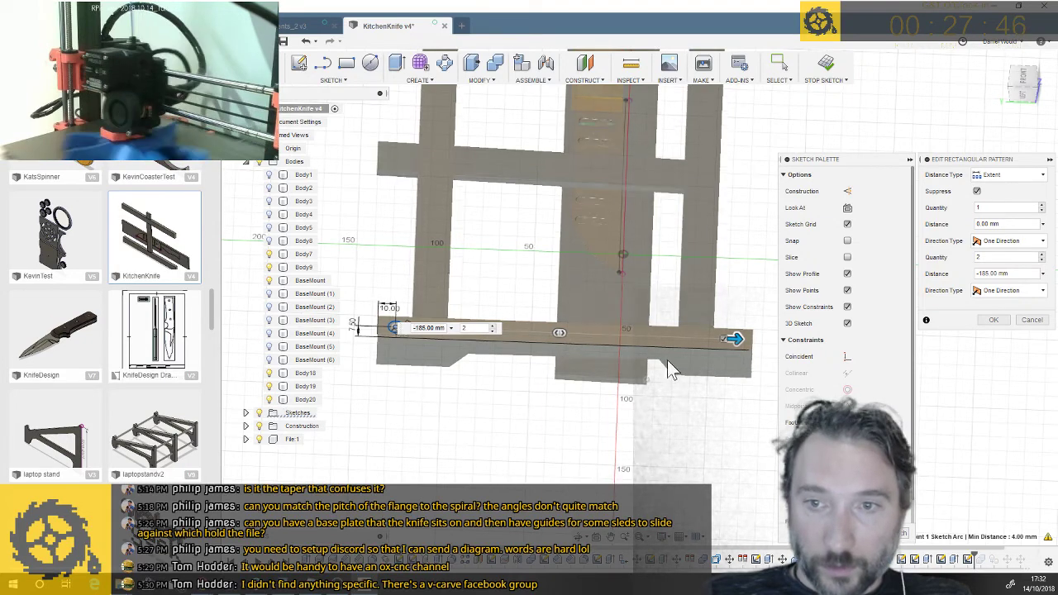
{"action": "scroll", "coordinate": [699, 356], "scroll_direction": "up", "scroll_amount": 5}
{"action": "middle_click_drag", "start_coordinate": [441, 300], "coordinate": [483, 297]}
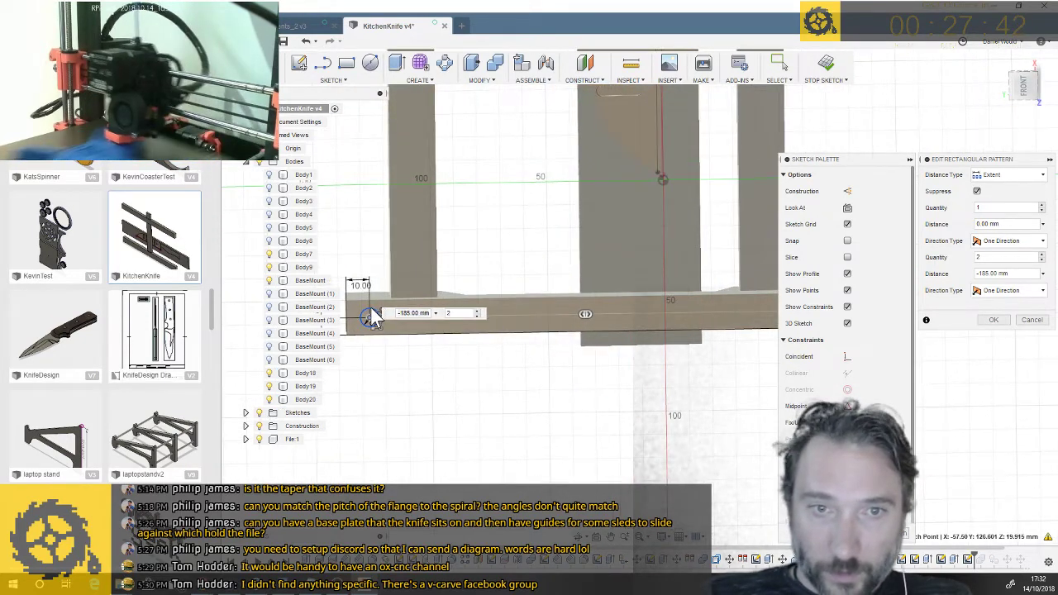
{"action": "scroll", "coordinate": [701, 371], "scroll_direction": "down", "scroll_amount": 3}
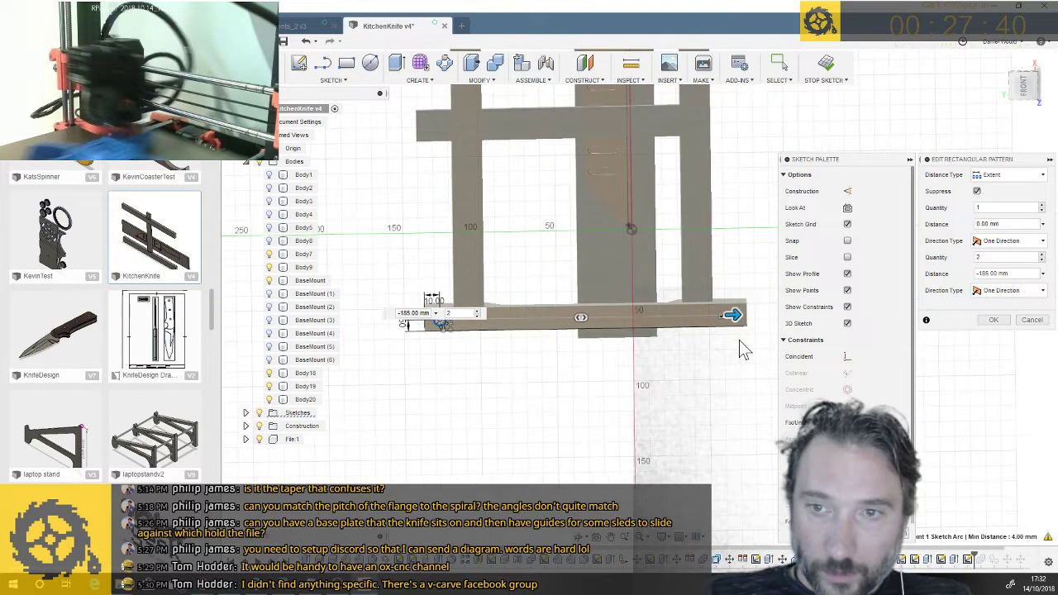
{"action": "left_click", "coordinate": [990, 322]}
{"action": "scroll", "coordinate": [644, 364], "scroll_direction": "up", "scroll_amount": 3}
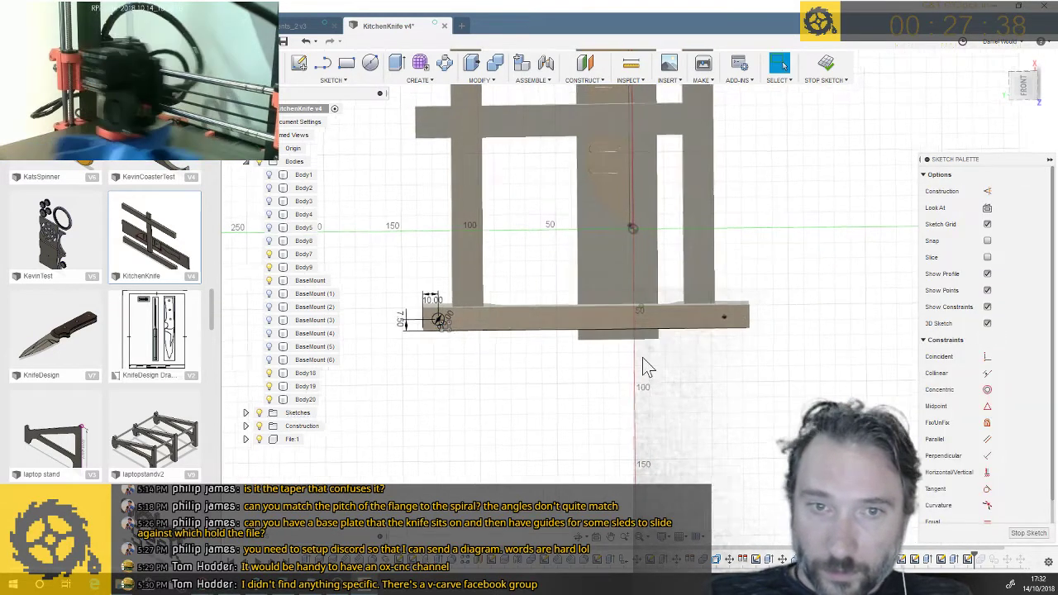
{"action": "scroll", "coordinate": [642, 357], "scroll_direction": "up", "scroll_amount": 2}
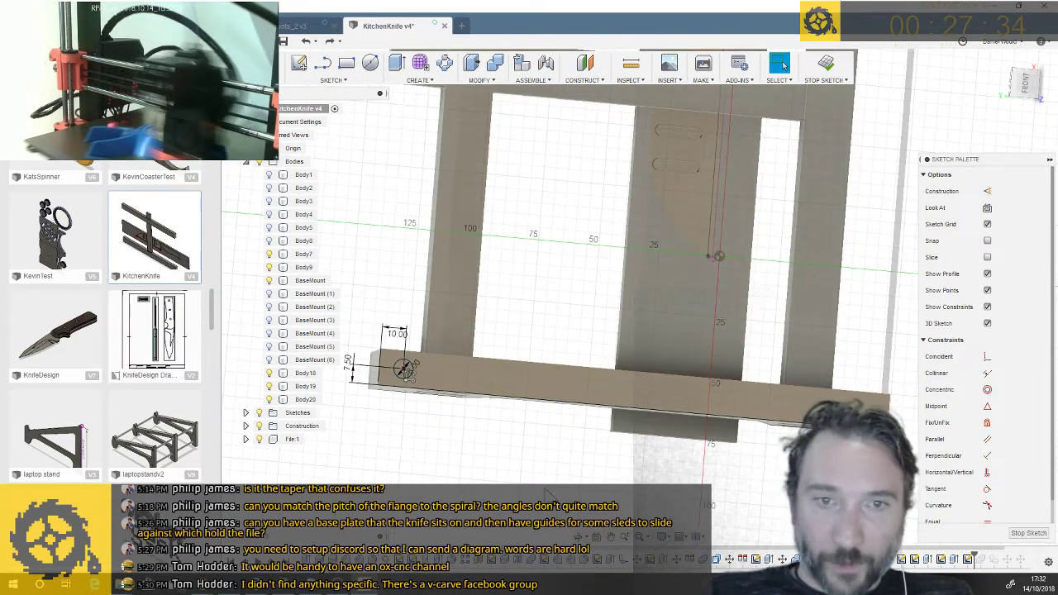
Pattern the 8 mm circle along the crossbar with a rectangular pattern, quantity 2 and distance -190 mm
{"action": "left_click", "coordinate": [350, 80]}
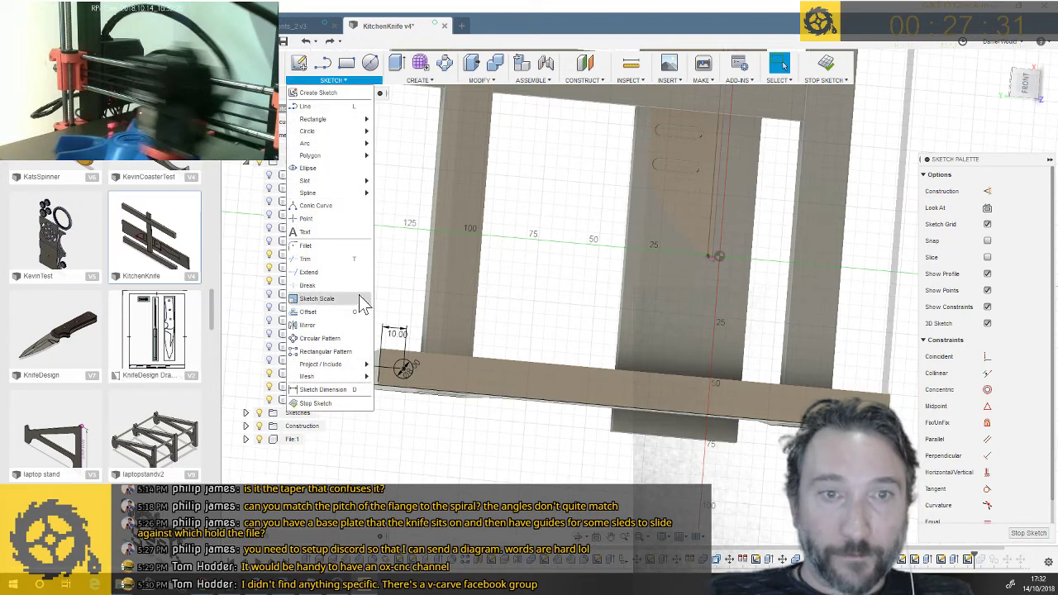
{"action": "left_click", "coordinate": [326, 351]}
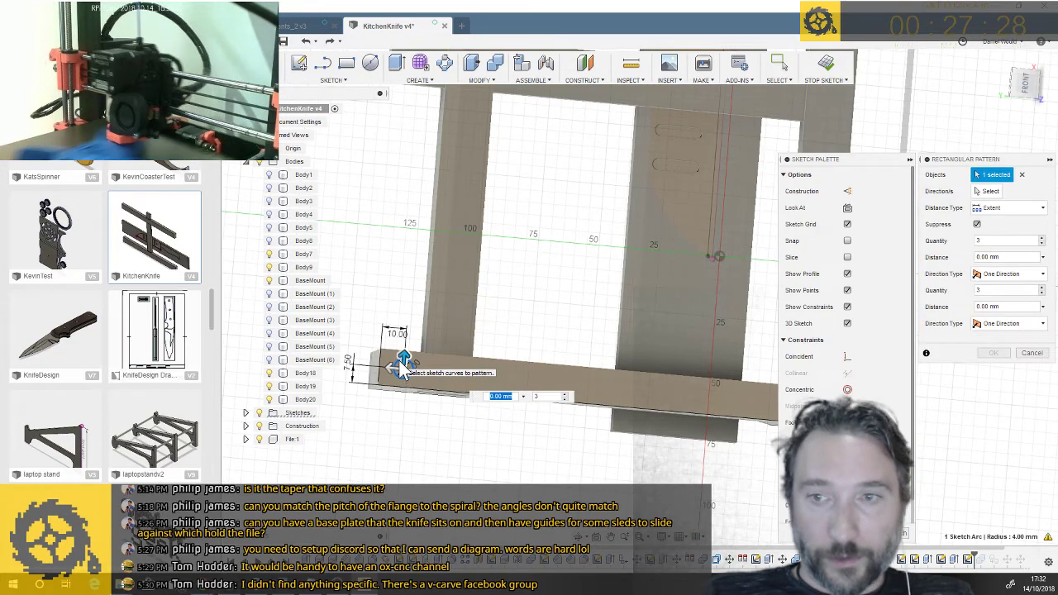
{"action": "left_click_drag", "start_coordinate": [403, 364], "coordinate": [702, 366]}
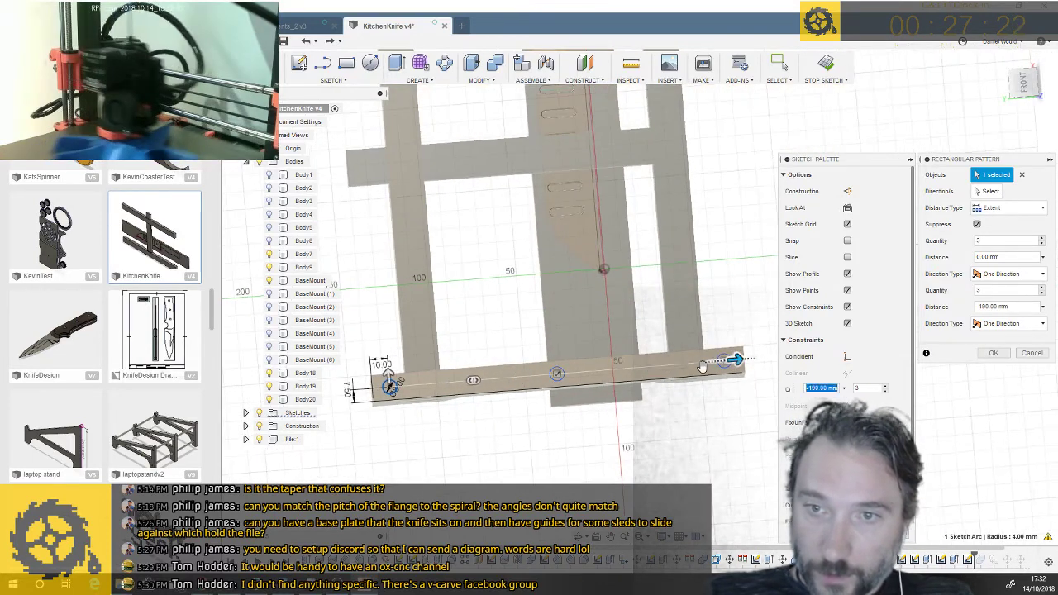
{"action": "left_click", "coordinate": [860, 388]}
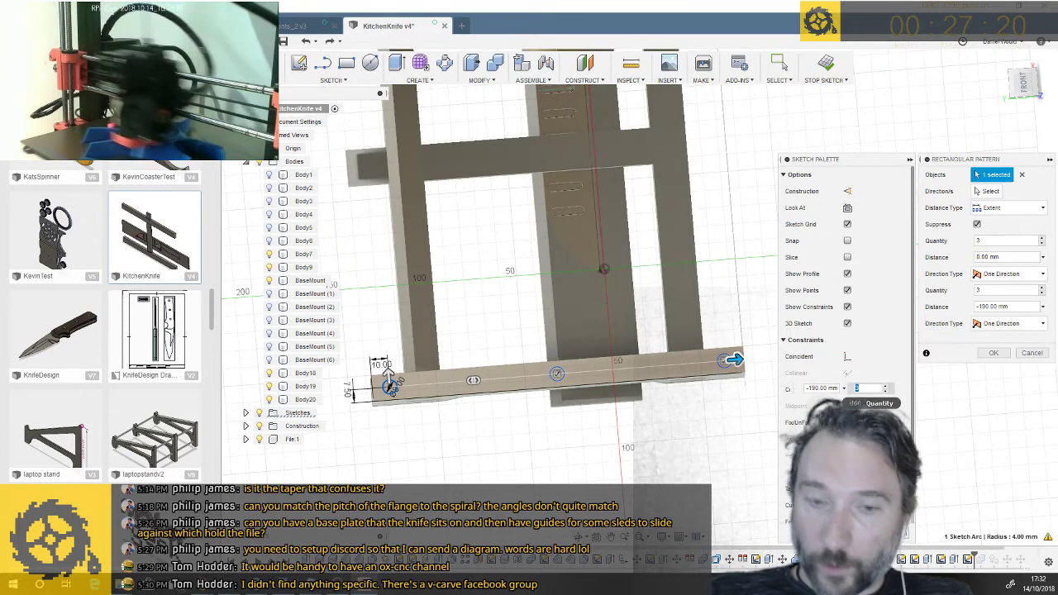
{"action": "type", "text": "2"}
{"action": "key", "text": "Return"}
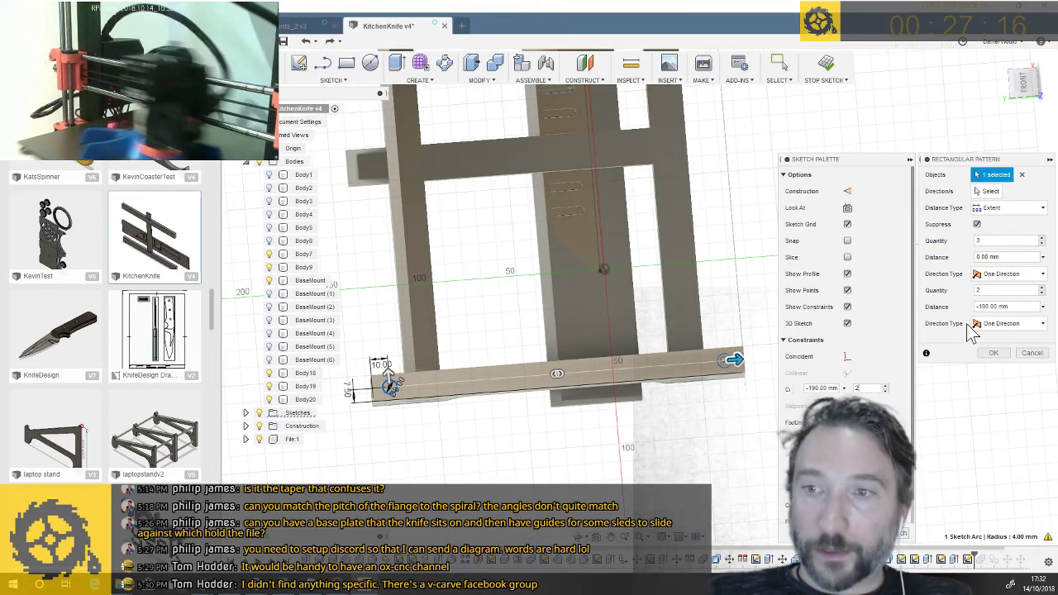
{"action": "left_click", "coordinate": [993, 353]}
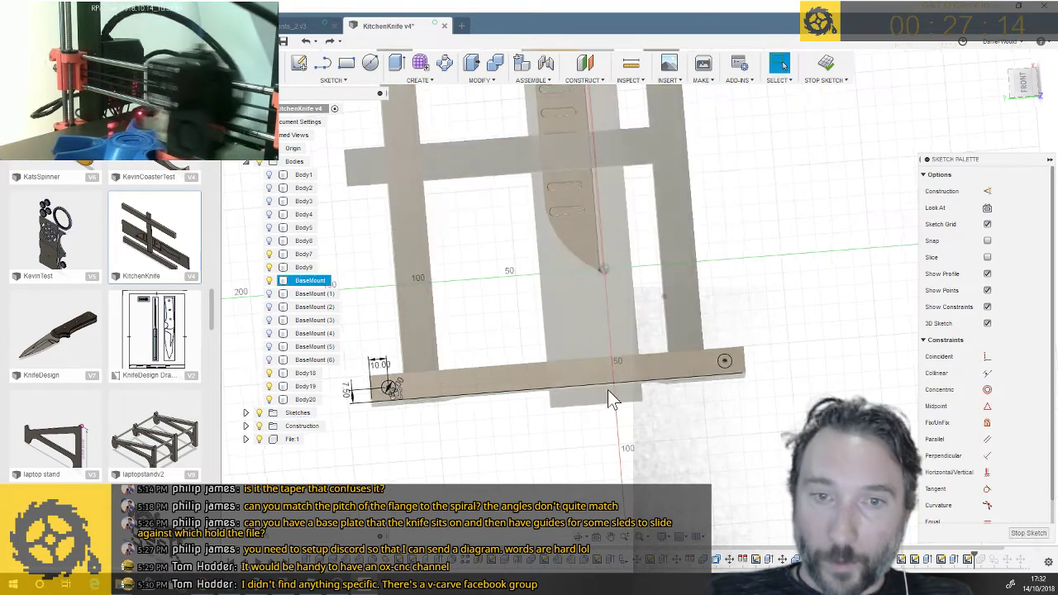
Cut both 8 mm circles down through the crossbar with an Extrude distance of -30 mm
{"action": "key", "text": "q"}
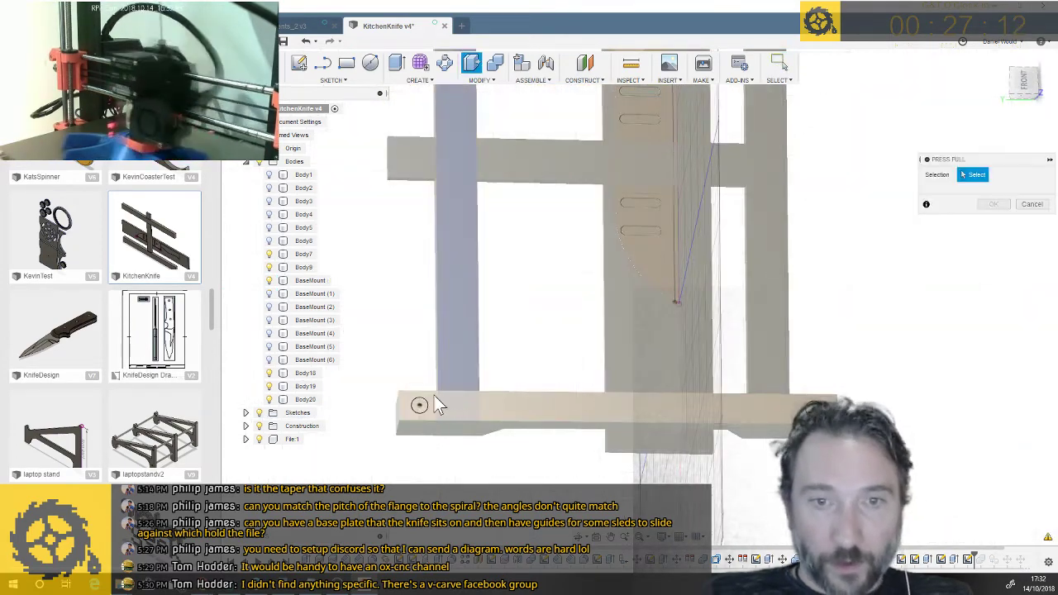
{"action": "left_click", "coordinate": [422, 405]}
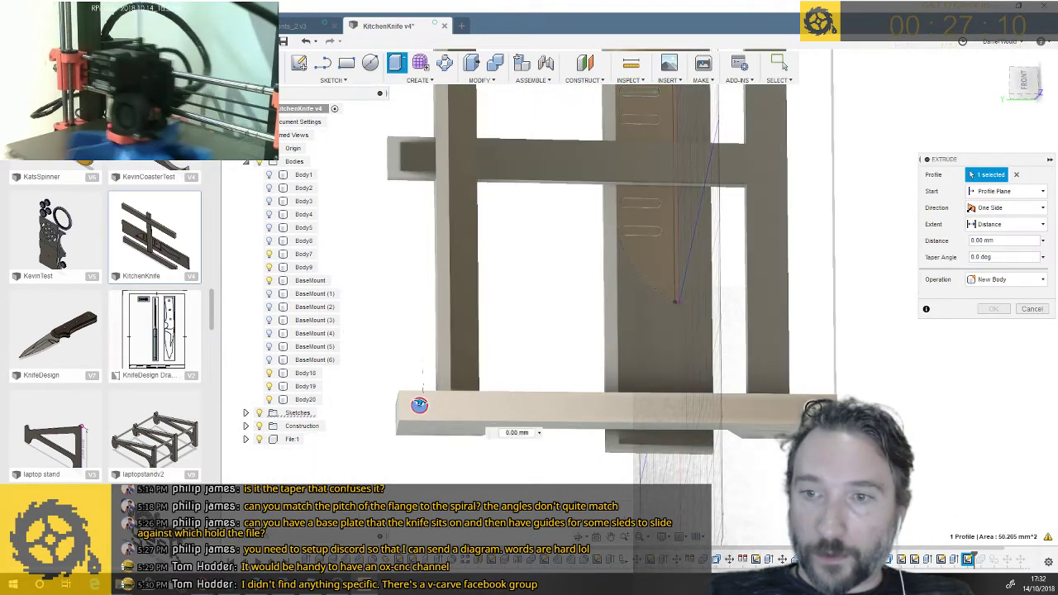
{"action": "left_click", "coordinate": [813, 407]}
{"action": "middle_click_drag", "start_coordinate": [813, 407], "coordinate": [793, 292], "text": "shift"}
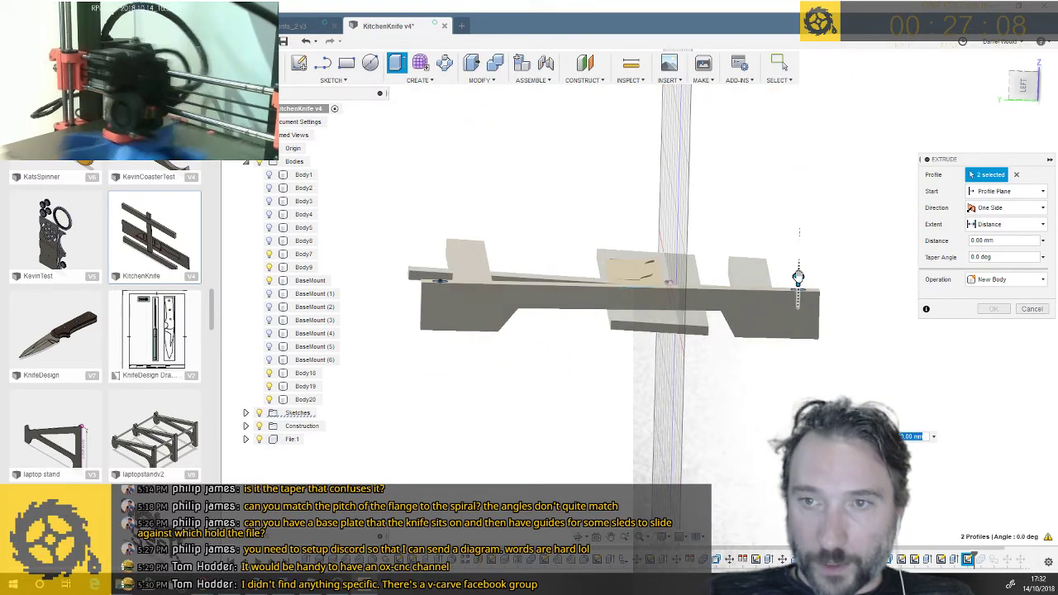
{"action": "left_click_drag", "start_coordinate": [794, 314], "coordinate": [792, 324]}
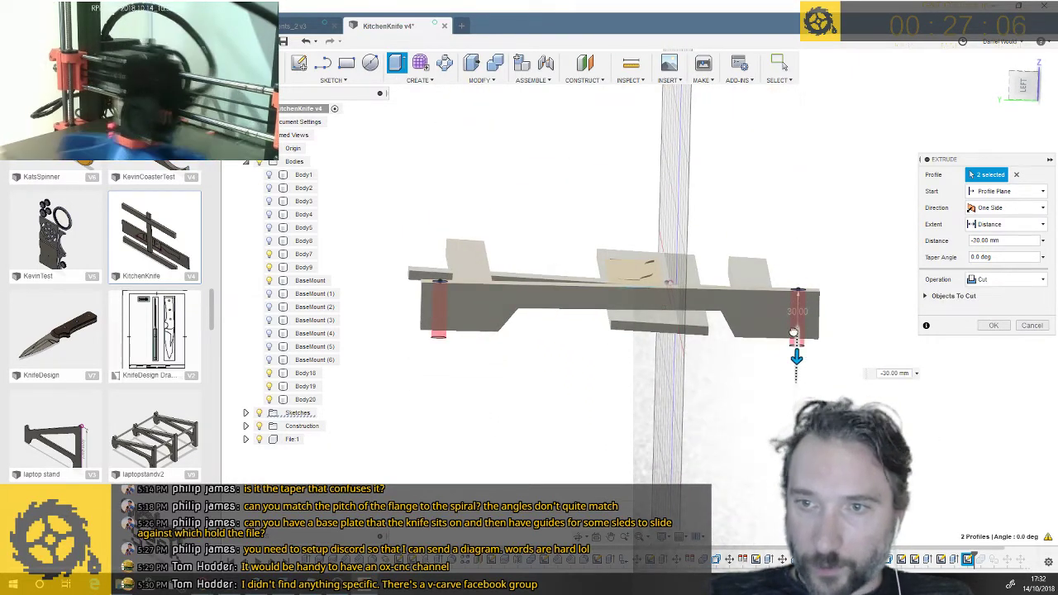
{"action": "key", "text": "Return"}
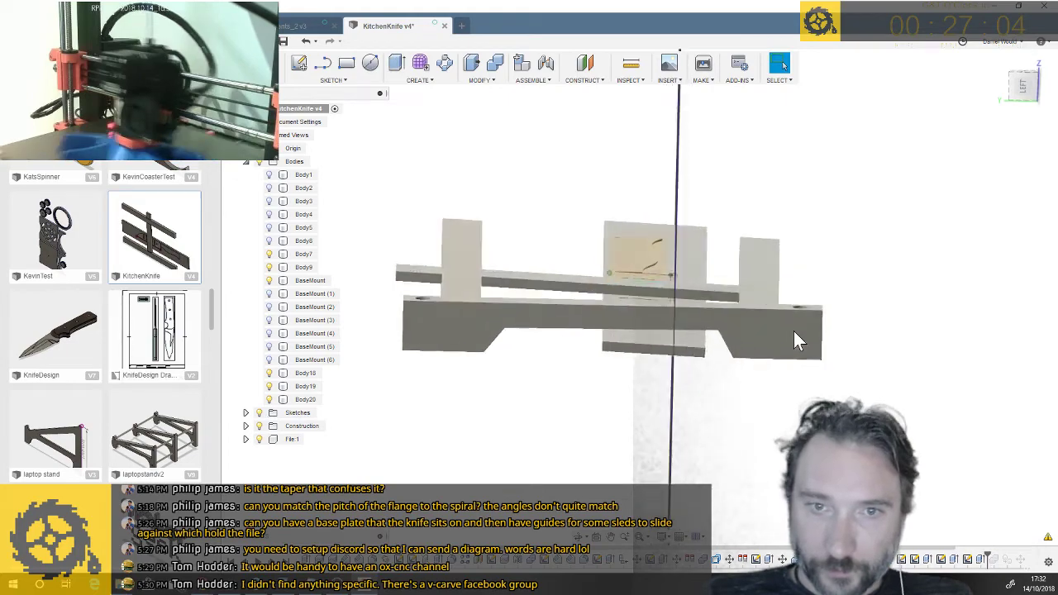
Roll the design history forward to the end of the timeline
{"action": "key", "text": "F6"}
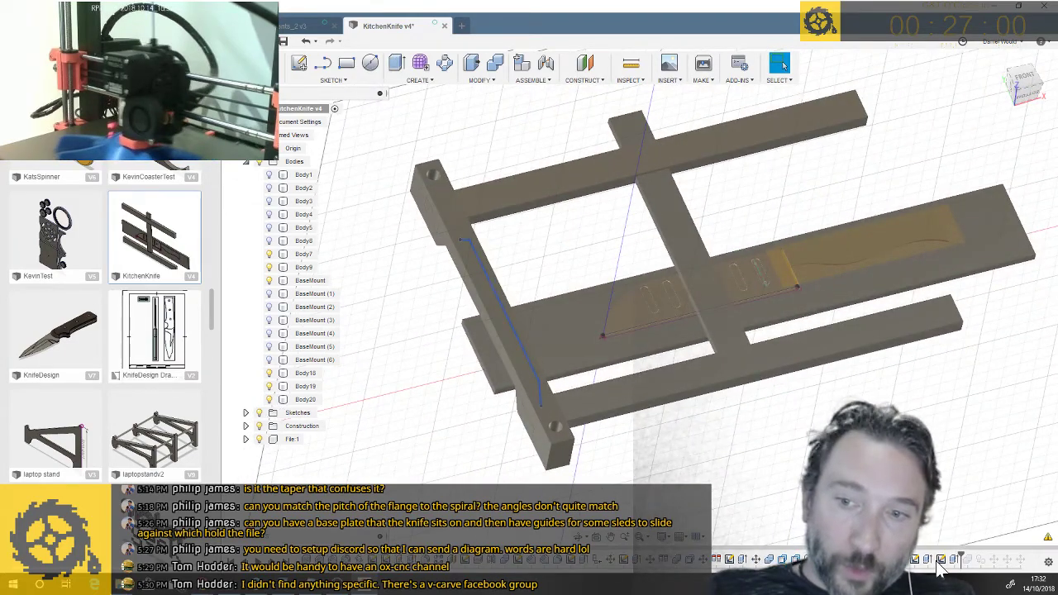
{"action": "left_click_drag", "start_coordinate": [1027, 560], "coordinate": [1051, 562]}
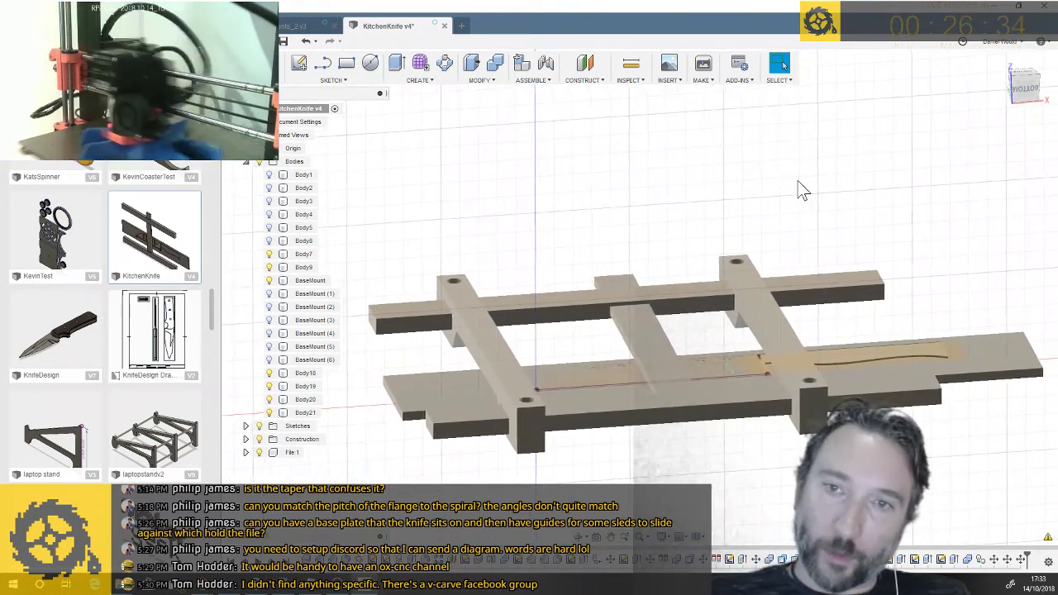
{"action": "scroll", "coordinate": [427, 215], "scroll_direction": "down", "scroll_amount": 2}
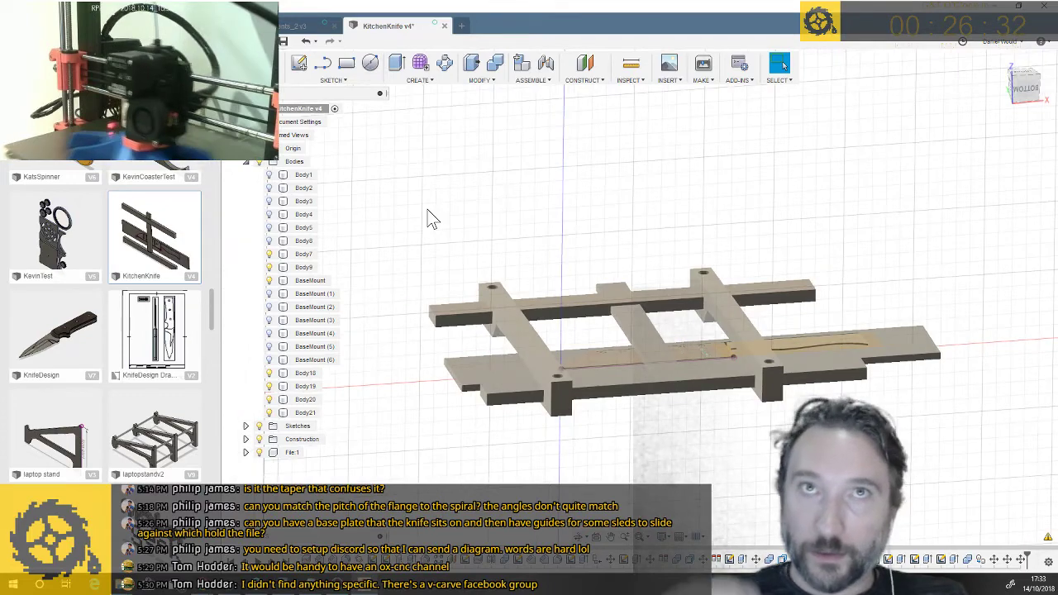
{"action": "left_click", "coordinate": [616, 370]}
{"action": "left_click", "coordinate": [676, 460]}
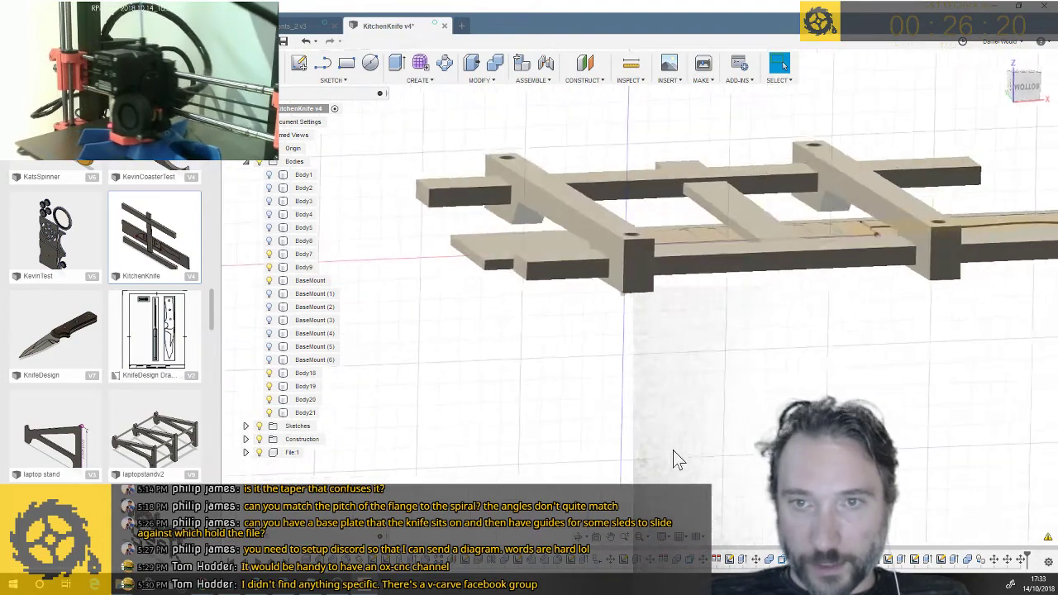
Begin an Extrude and show the sketch that holds the two 8 mm crossbar hole circles
{"action": "left_click", "coordinate": [422, 83]}
{"action": "left_click", "coordinate": [426, 107]}
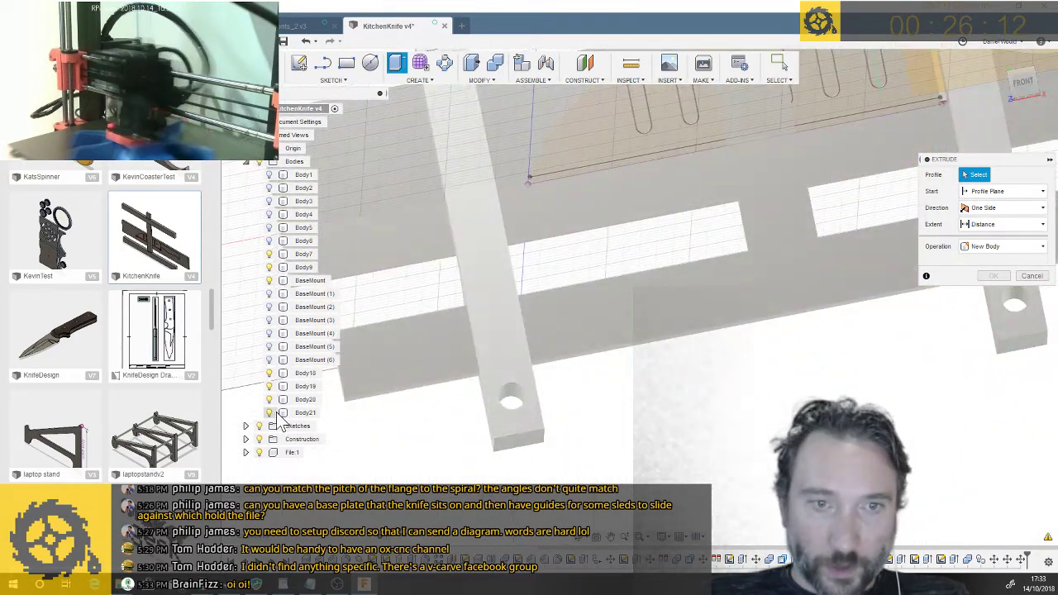
{"action": "left_click", "coordinate": [246, 425]}
{"action": "scroll", "coordinate": [264, 414], "scroll_direction": "down", "scroll_amount": 2}
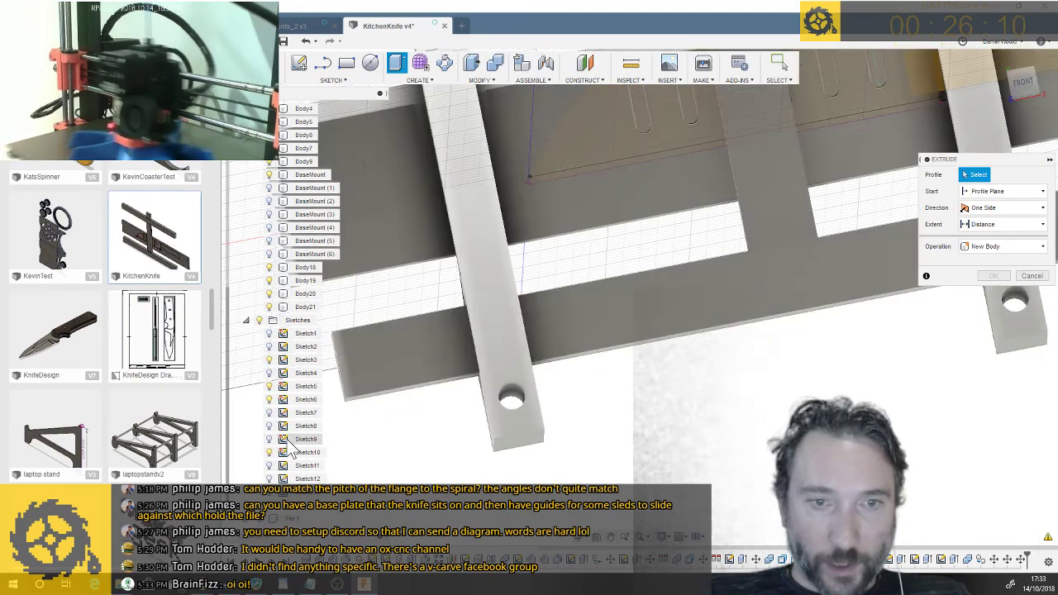
{"action": "scroll", "coordinate": [595, 432], "scroll_direction": "down", "scroll_amount": 2}
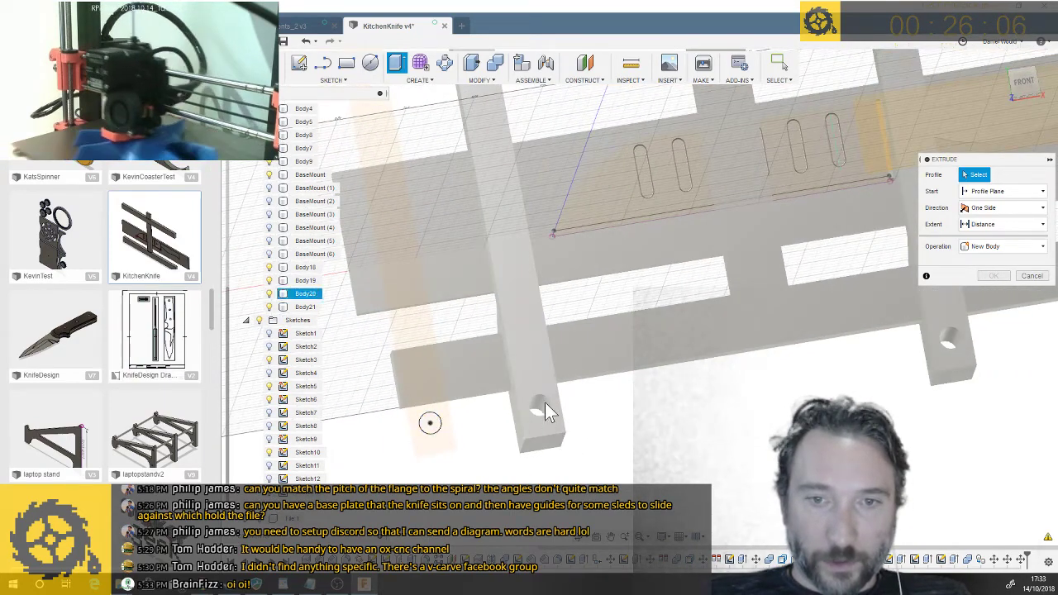
Extrude both 8 mm circles upward 80 mm as new bodies to form two vertical rods
{"action": "middle_click_drag", "start_coordinate": [542, 395], "coordinate": [565, 298], "text": "shift"}
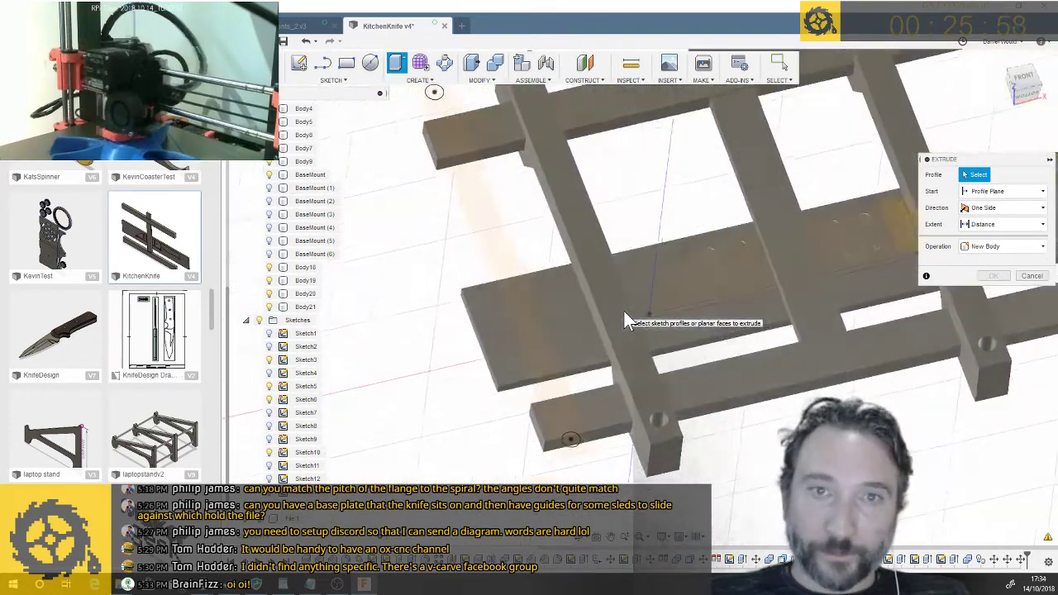
{"action": "scroll", "coordinate": [586, 422], "scroll_direction": "down", "scroll_amount": 1}
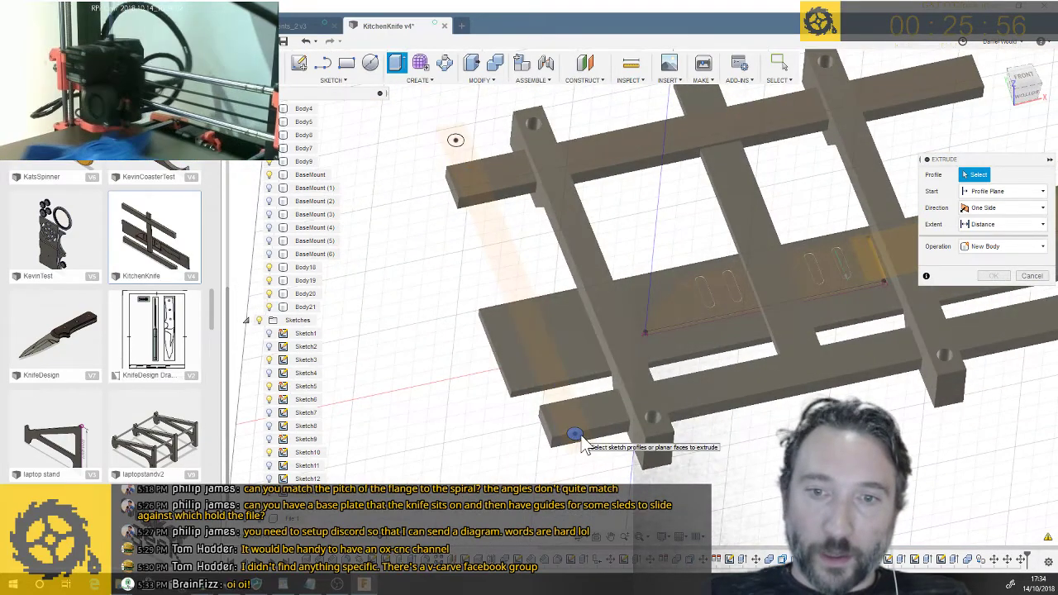
{"action": "left_click", "coordinate": [584, 446]}
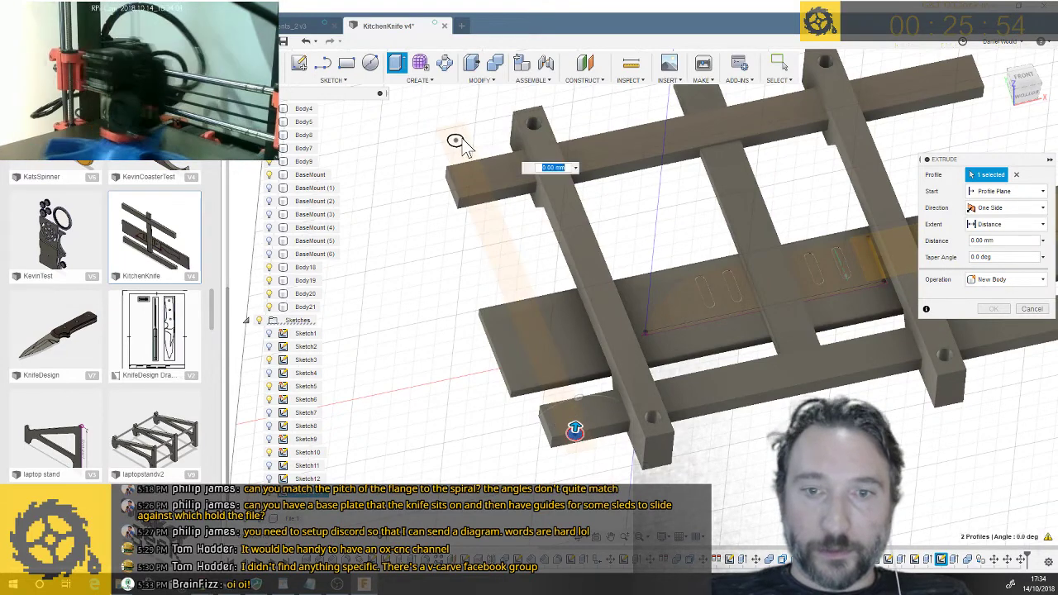
{"action": "left_click", "coordinate": [462, 139]}
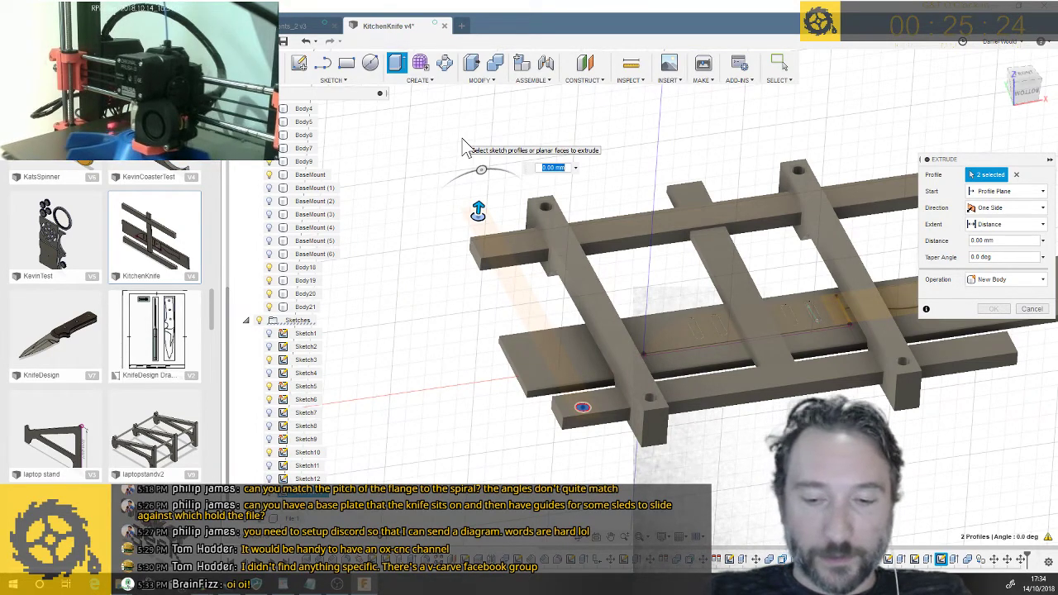
{"action": "type", "text": "50"}
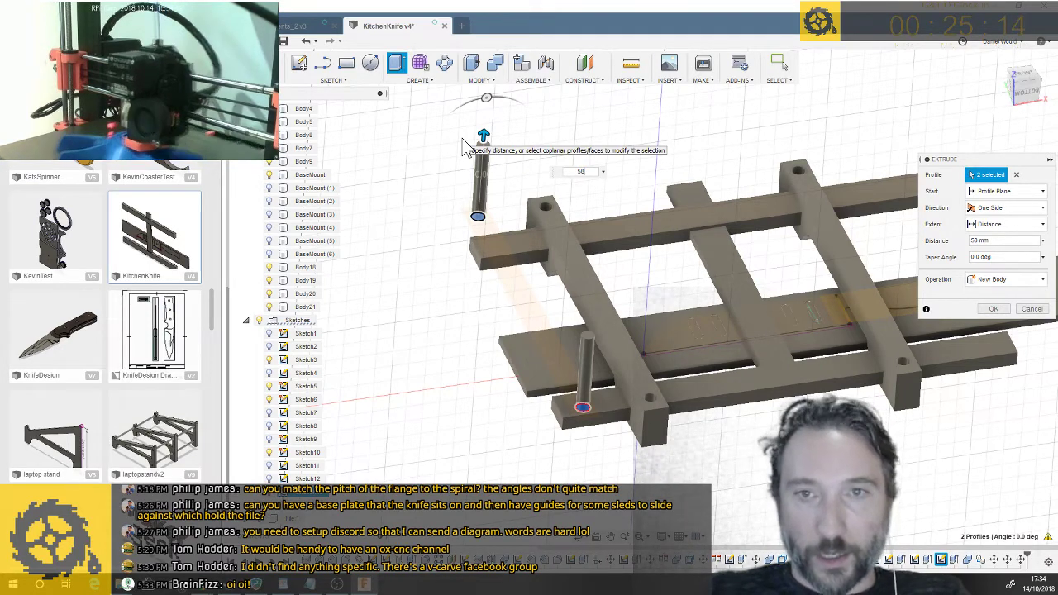
{"action": "key", "text": "BackSpace"}
{"action": "type", "text": "8"}
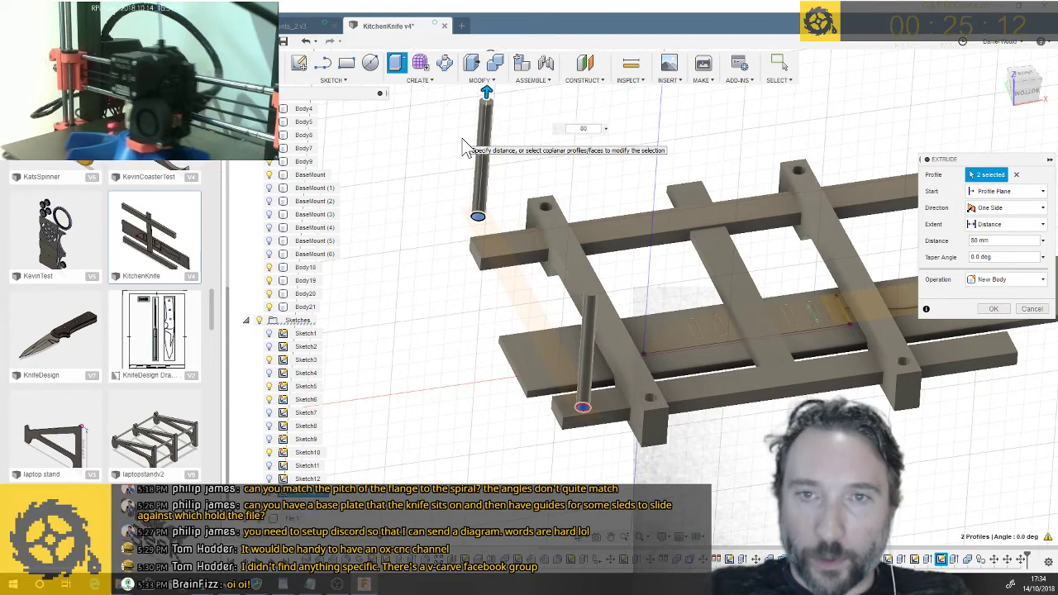
{"action": "middle_click_drag", "start_coordinate": [462, 139], "coordinate": [506, 217], "text": "shift"}
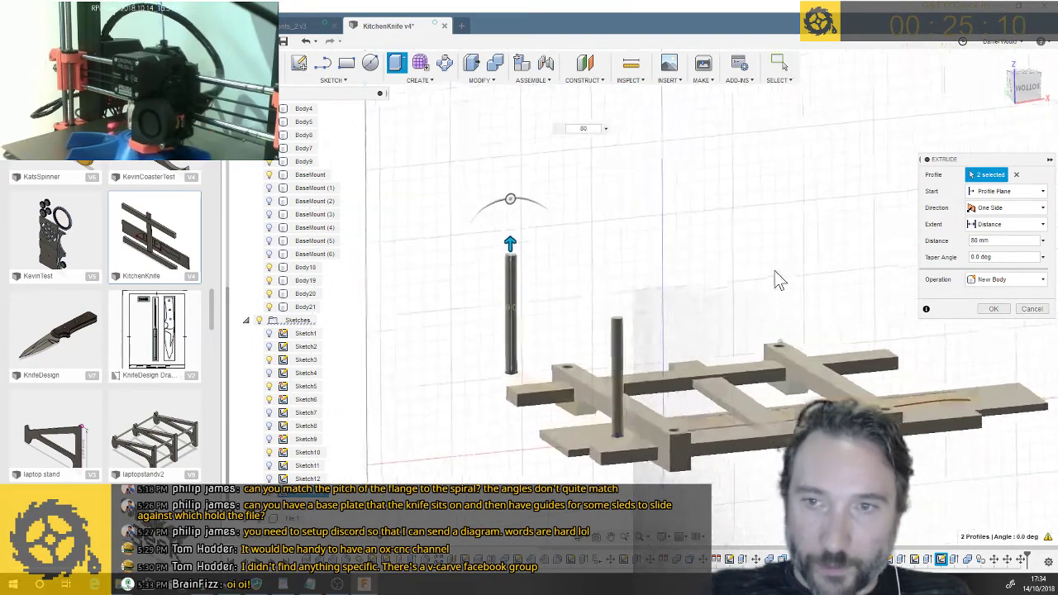
{"action": "left_click", "coordinate": [995, 310]}
{"action": "middle_click_drag", "start_coordinate": [837, 302], "coordinate": [616, 255], "text": "shift"}
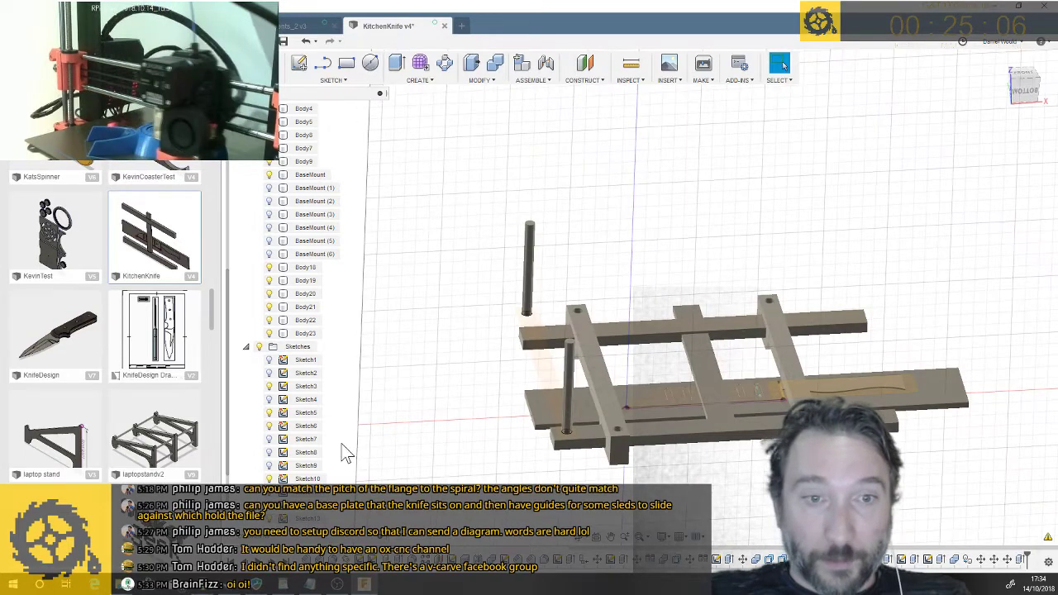
Move both vertical rods 40 mm along X and -60 mm along Z to seat them in the first crossbar's holes
{"action": "left_click", "coordinate": [304, 333]}
{"action": "left_click", "coordinate": [305, 319], "text": "ctrl"}
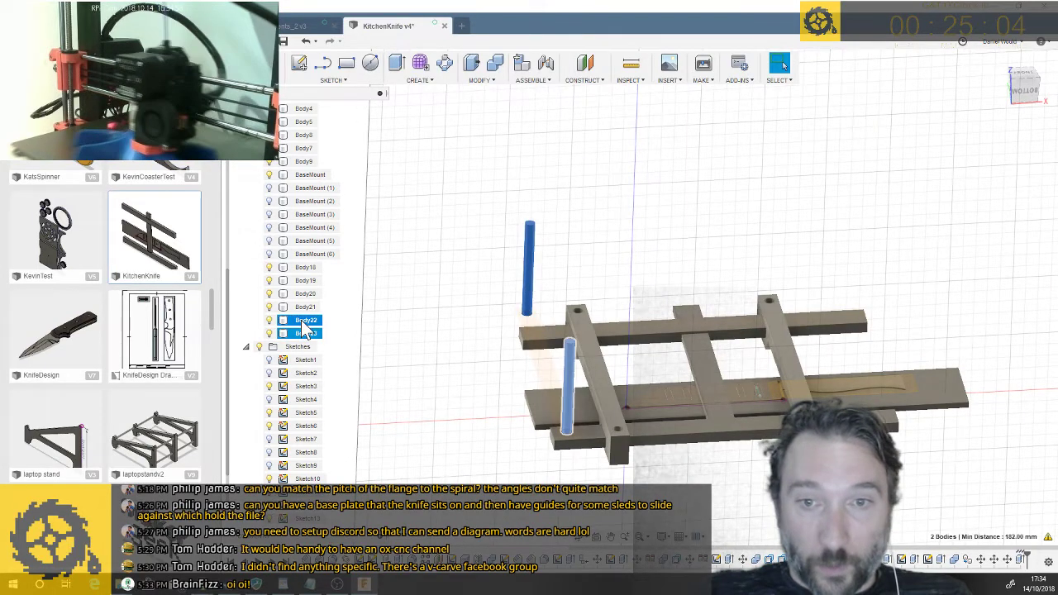
{"action": "right_click", "coordinate": [304, 323]}
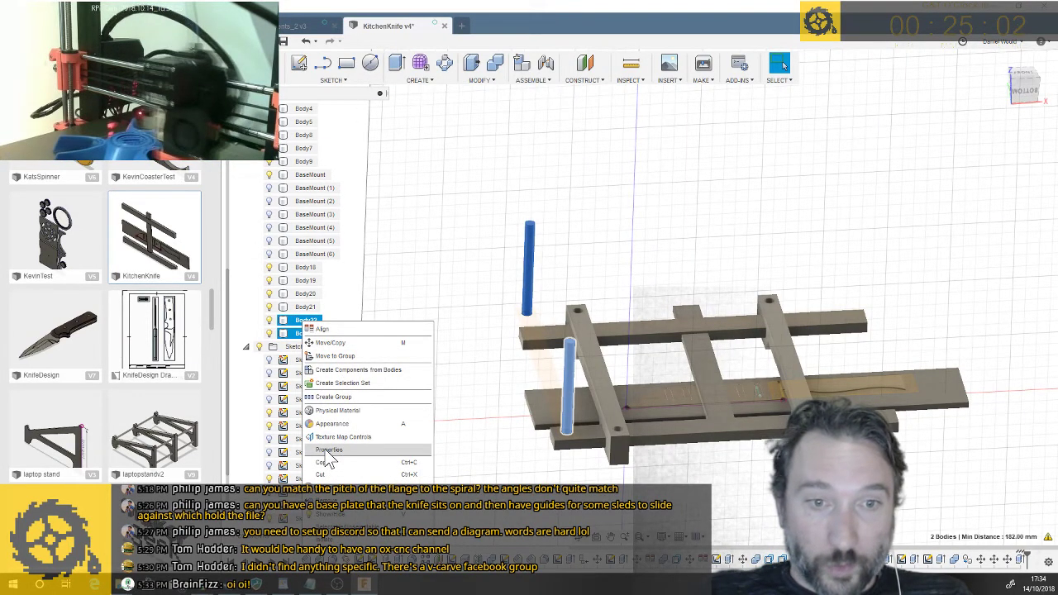
{"action": "left_click", "coordinate": [341, 343]}
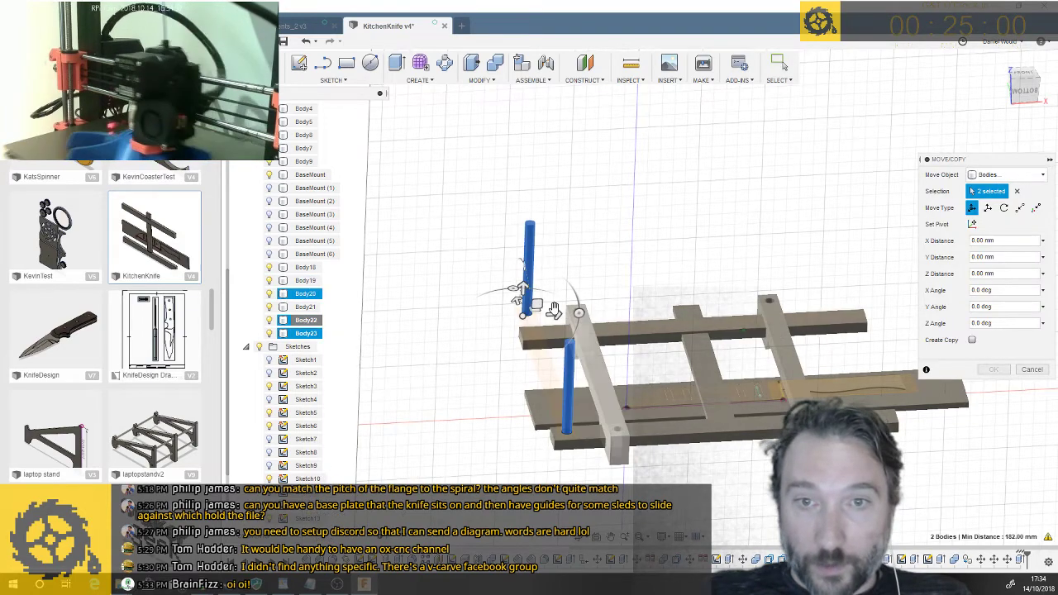
{"action": "left_click_drag", "start_coordinate": [594, 312], "coordinate": [613, 311]}
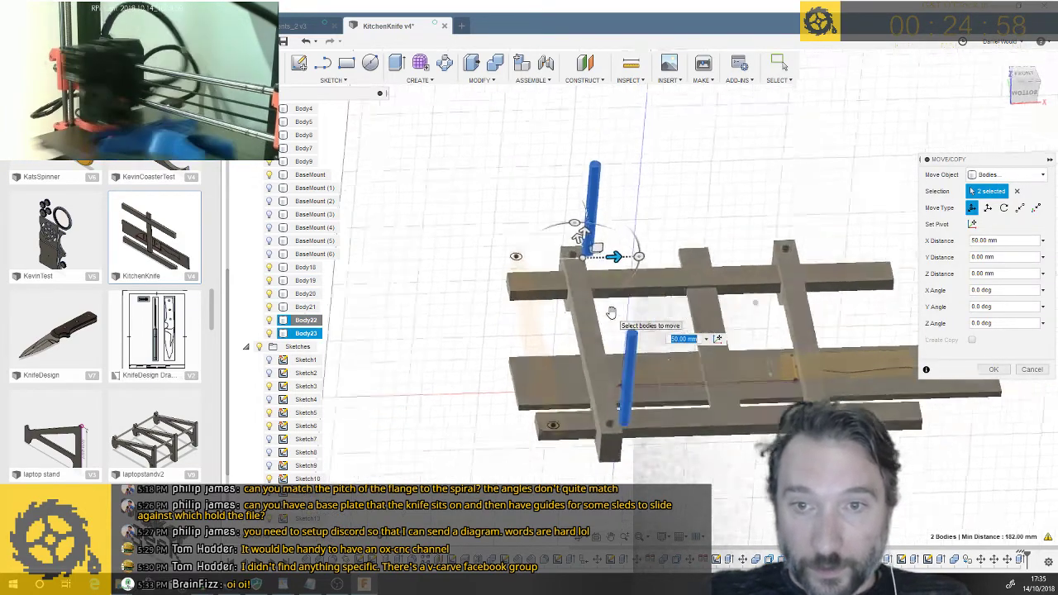
{"action": "left_click_drag", "start_coordinate": [613, 166], "coordinate": [593, 171]}
{"action": "middle_click_drag", "start_coordinate": [595, 171], "coordinate": [560, 248], "text": "shift"}
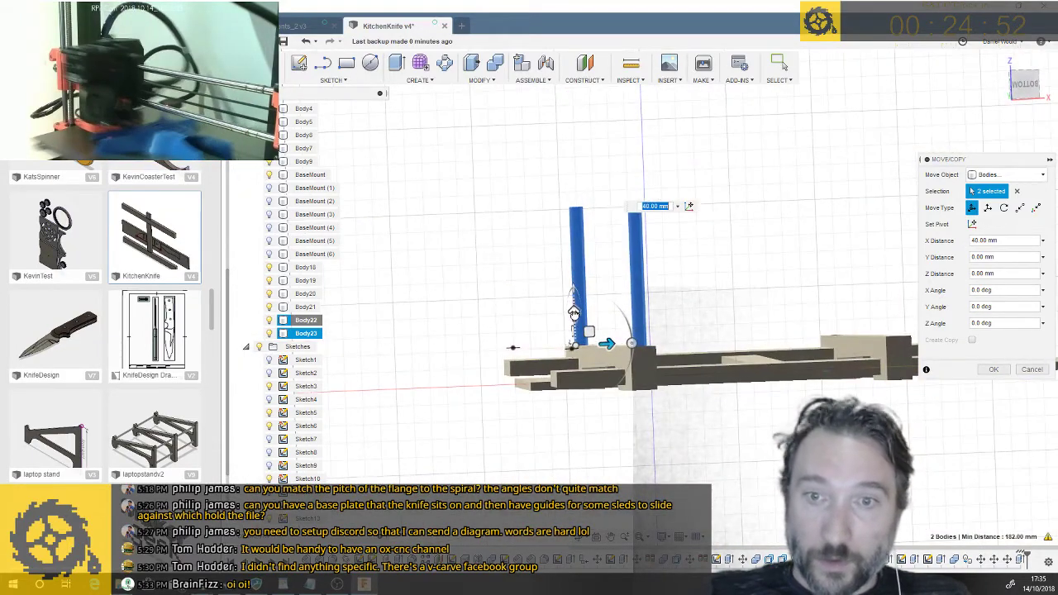
{"action": "left_click_drag", "start_coordinate": [574, 313], "coordinate": [585, 414]}
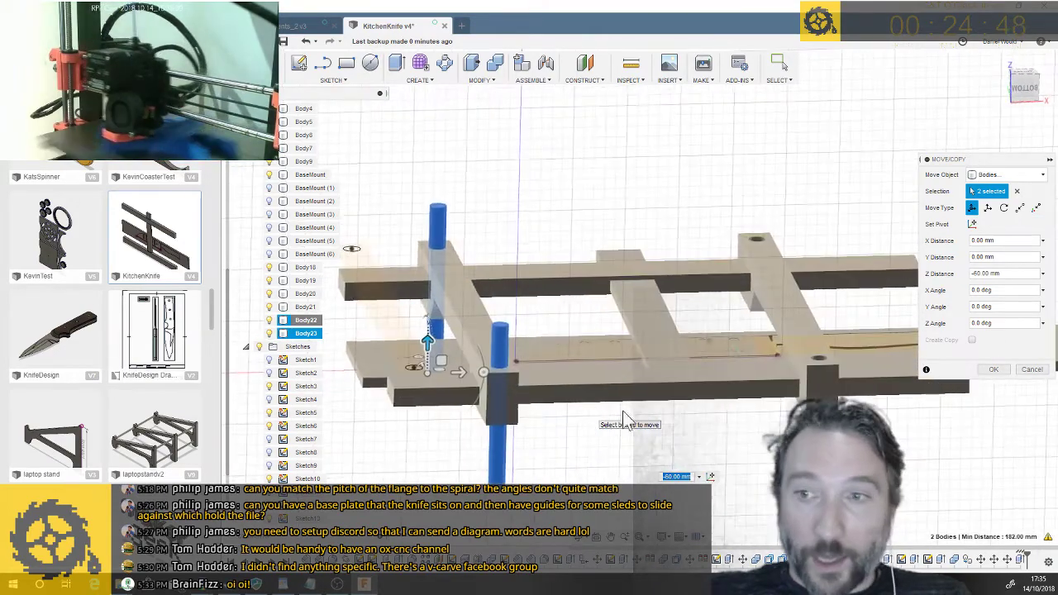
{"action": "key", "text": "Return"}
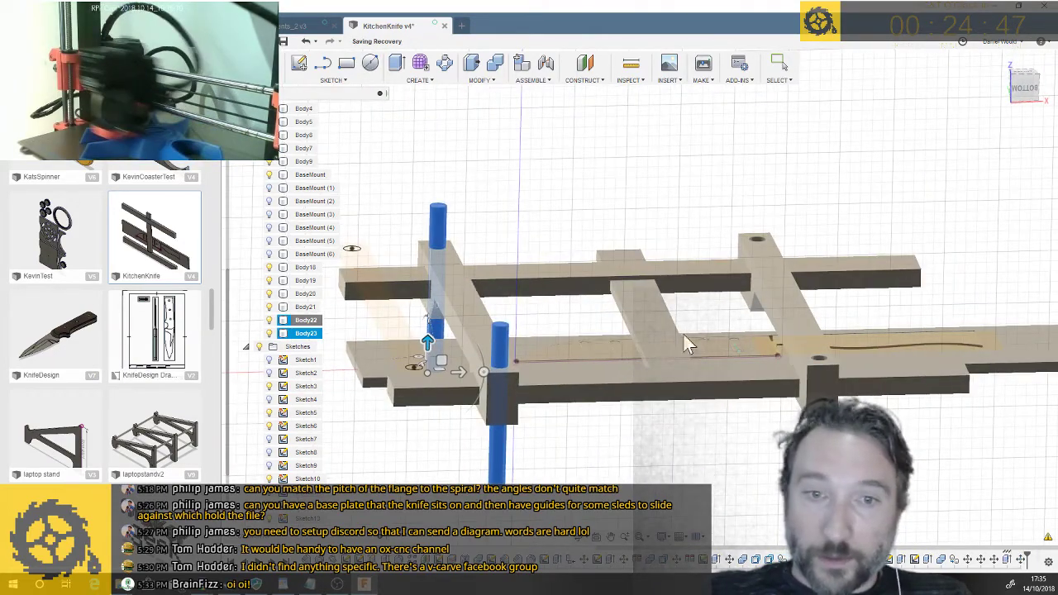
Create a copy of both vertical rods and move it along X to the matching holes in the other crossbar
{"action": "left_click", "coordinate": [301, 334]}
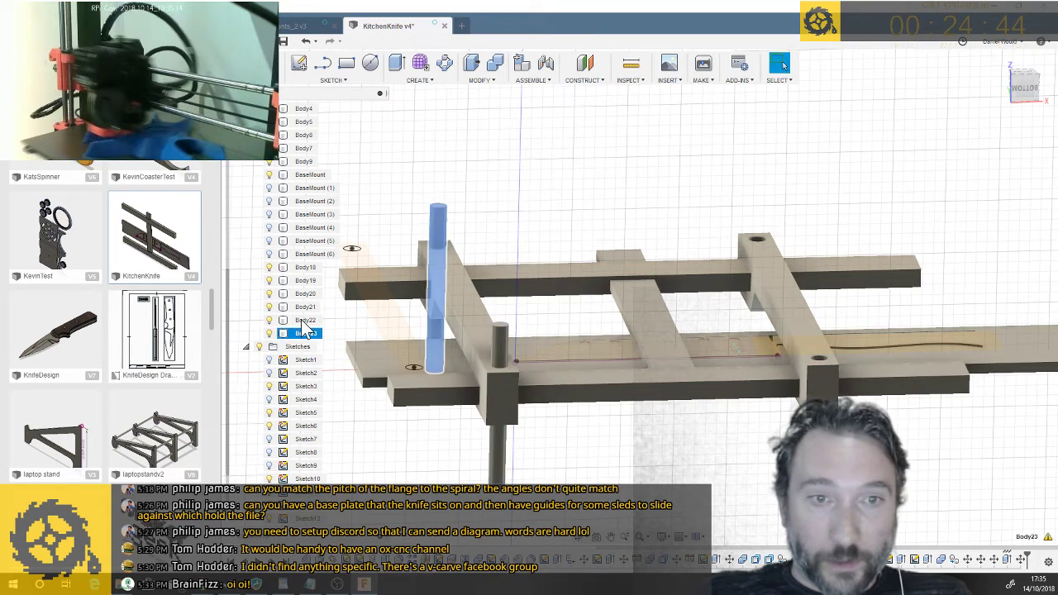
{"action": "left_click", "coordinate": [302, 321], "text": "ctrl"}
{"action": "right_click", "coordinate": [329, 324]}
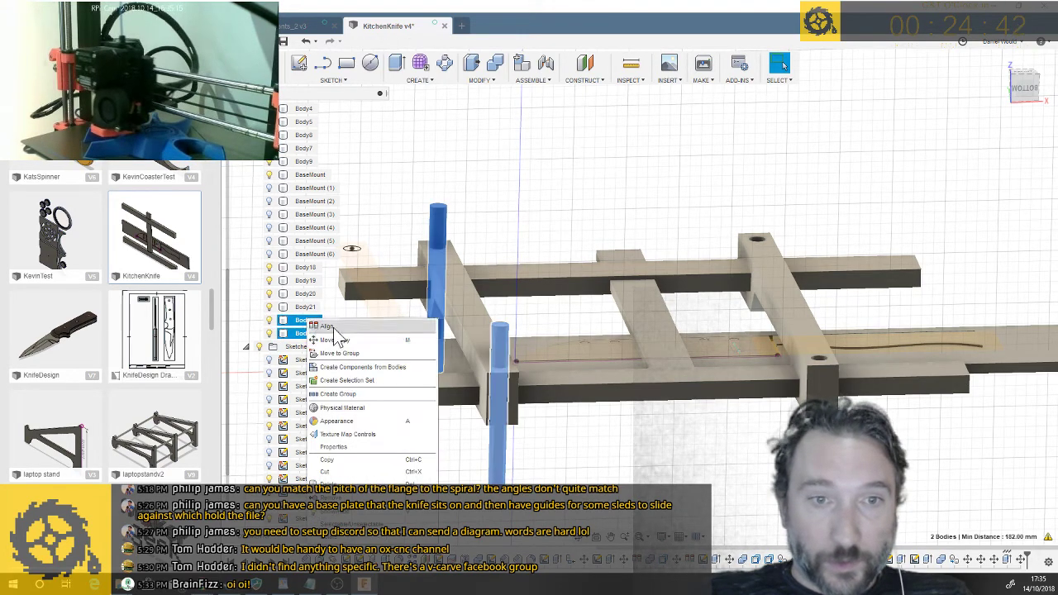
{"action": "left_click", "coordinate": [347, 351]}
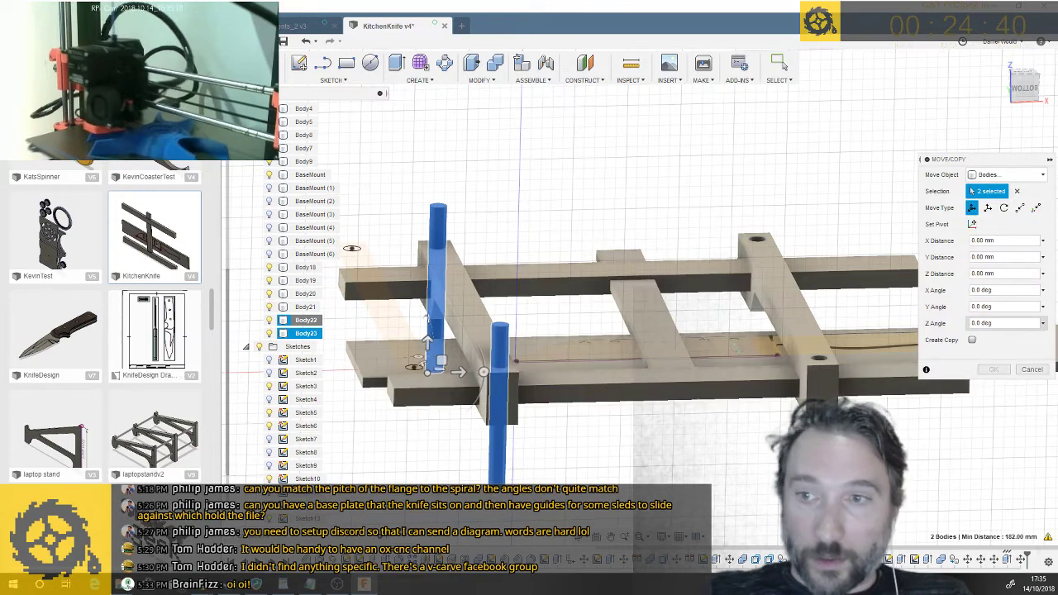
{"action": "left_click", "coordinate": [972, 340]}
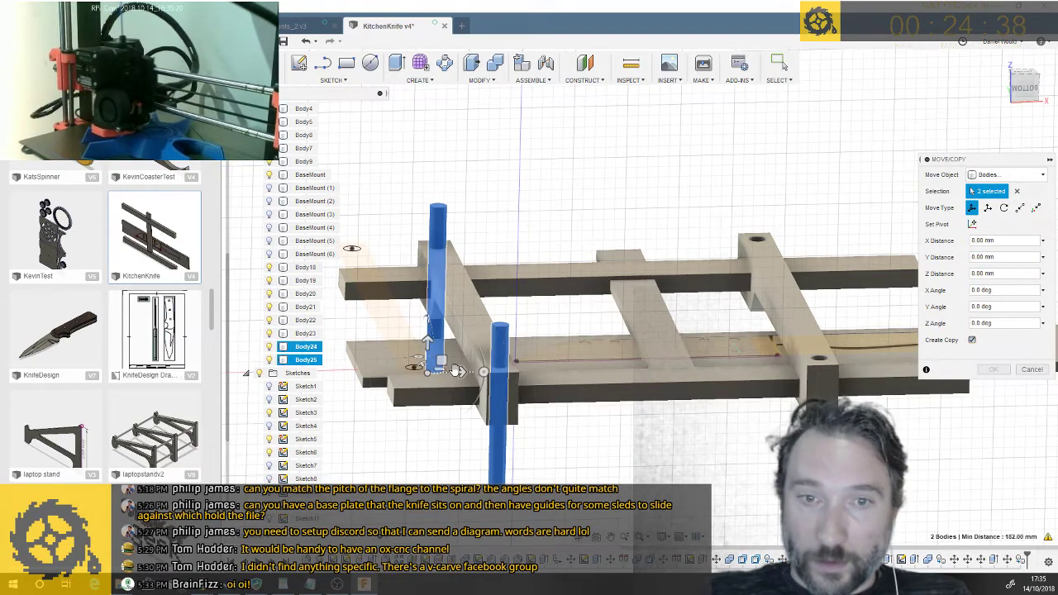
{"action": "left_click_drag", "start_coordinate": [459, 371], "coordinate": [778, 378]}
{"action": "left_click", "coordinate": [994, 370]}
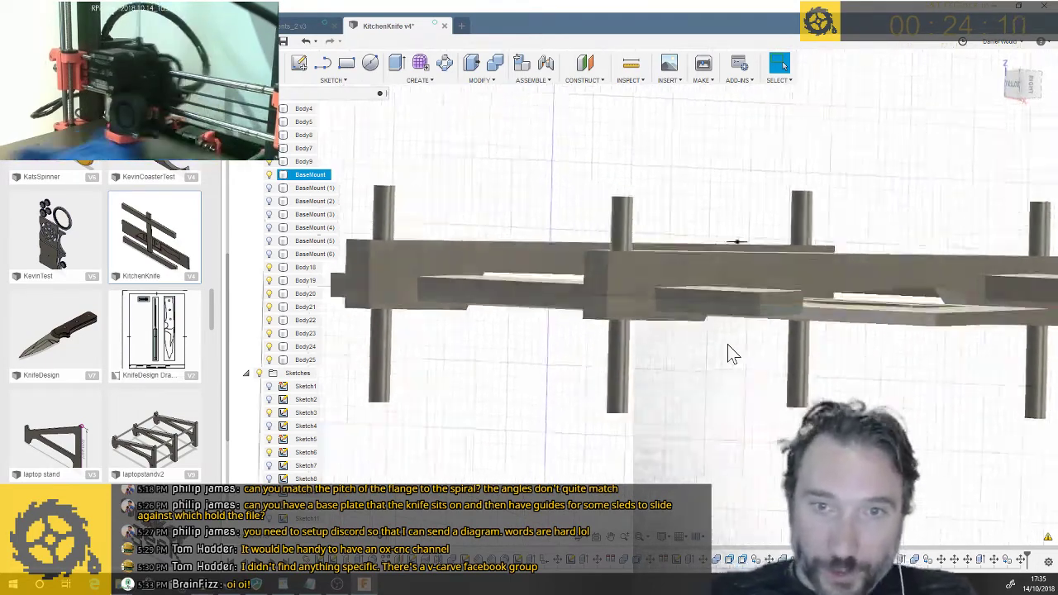
Save a new version of the KitchenKnife design with the version description "User Saved"
{"action": "key", "text": "ctrl+s"}
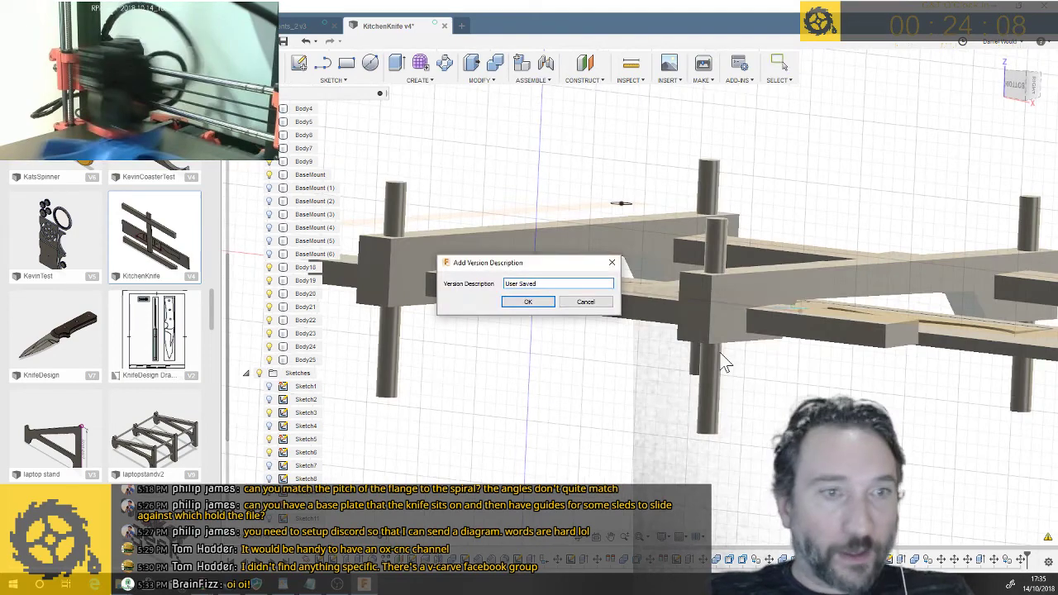
{"action": "key", "text": "Return"}
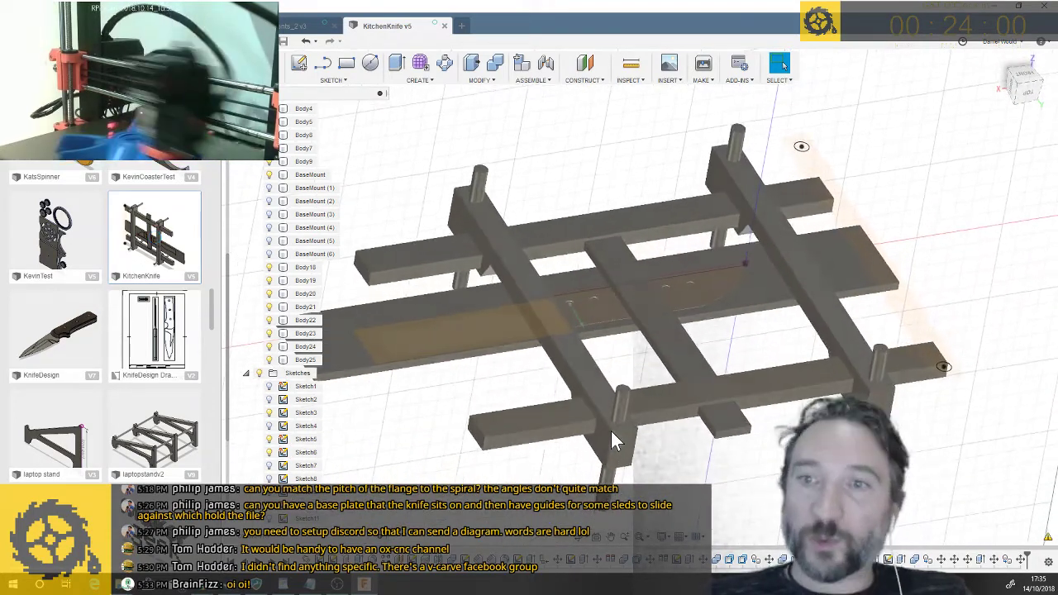
{"action": "left_click", "coordinate": [610, 430]}
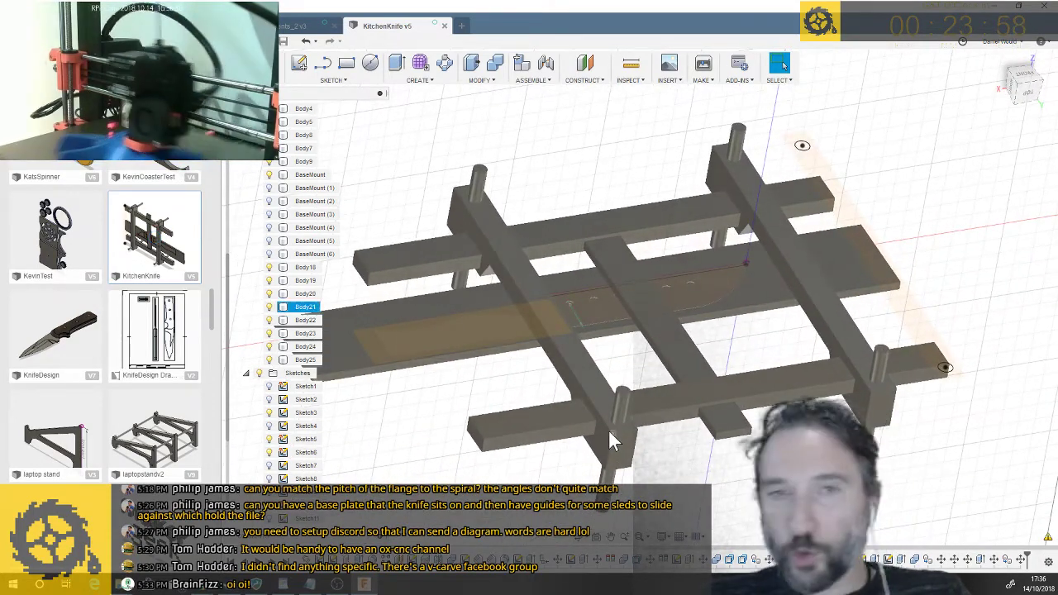
{"action": "left_click", "coordinate": [388, 132]}
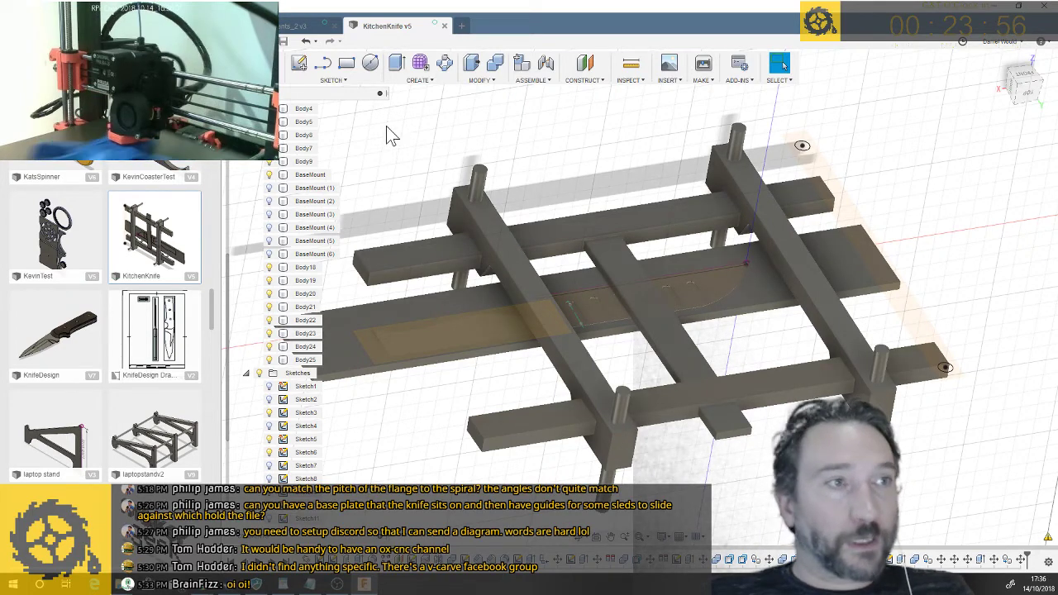
Start a new design and sketch a rectangle 160 mm wide and 50 mm high from the origin on the front plane
{"action": "left_click", "coordinate": [463, 29]}
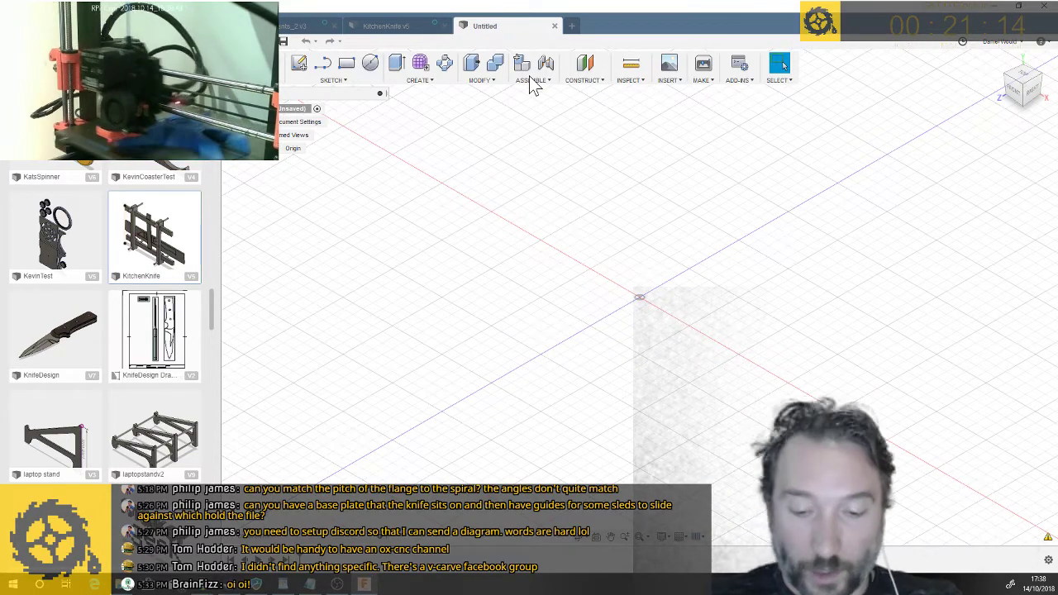
{"action": "left_click", "coordinate": [347, 64]}
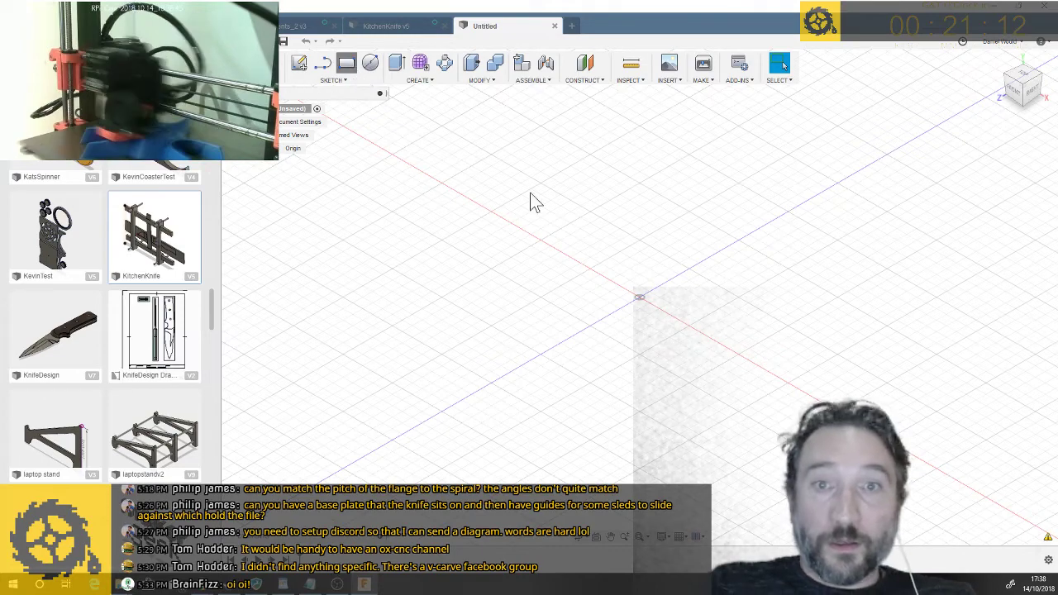
{"action": "left_click", "coordinate": [658, 293]}
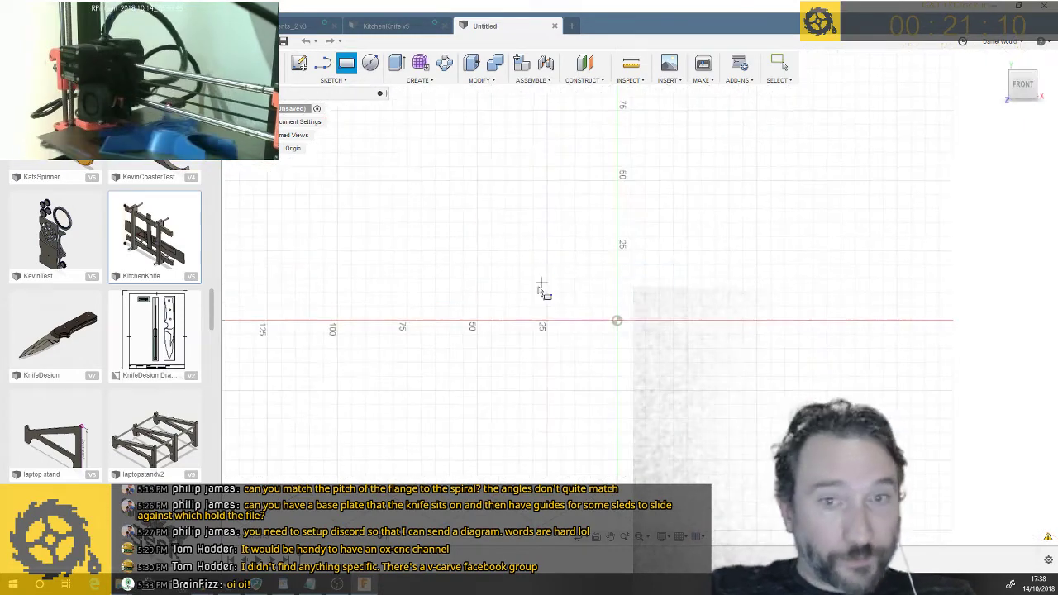
{"action": "left_click", "coordinate": [621, 322]}
{"action": "scroll", "coordinate": [637, 243], "scroll_direction": "down", "scroll_amount": 3}
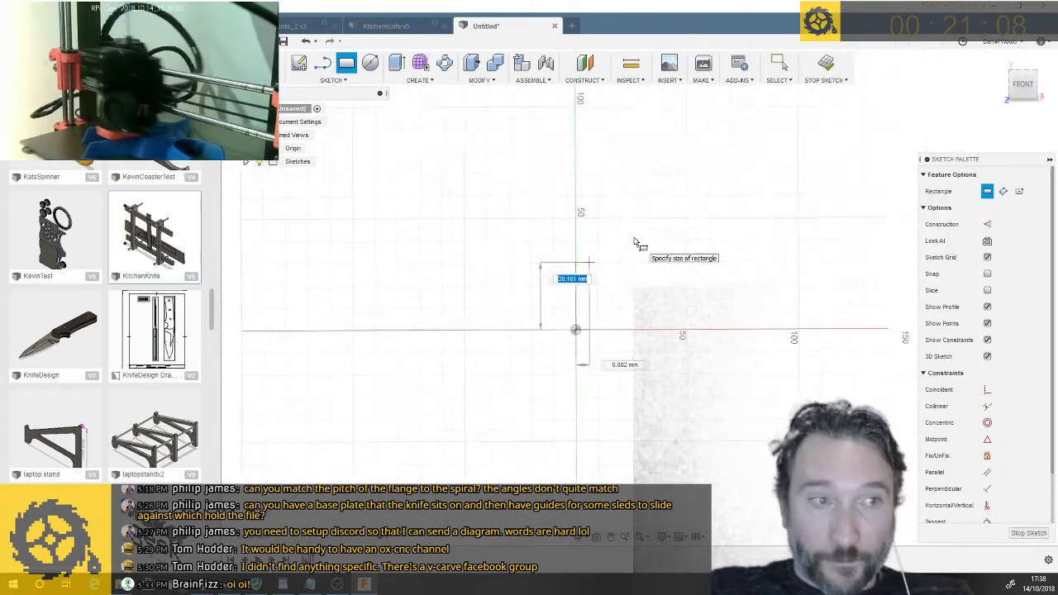
{"action": "type", "text": "50"}
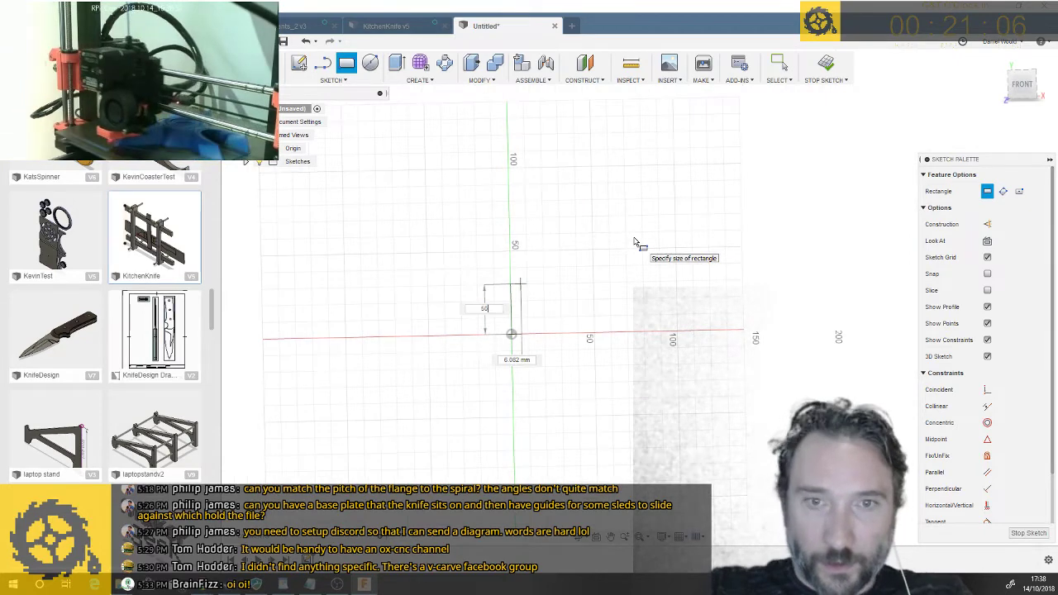
{"action": "key", "text": "Tab"}
{"action": "key", "text": "Tab"}
{"action": "type", "text": "1"}
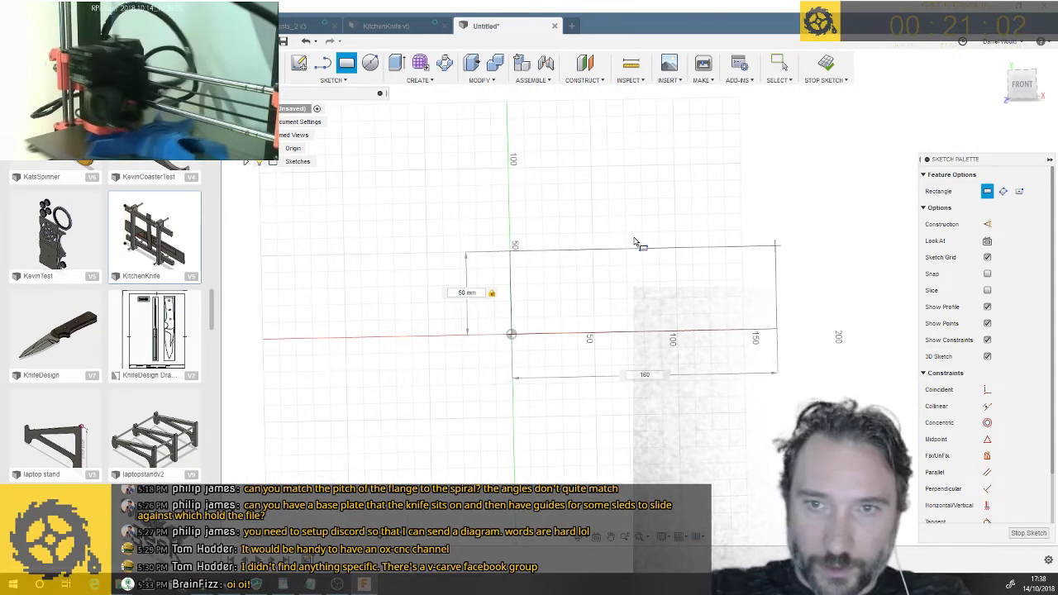
{"action": "key", "text": "Return"}
{"action": "key", "text": "Escape"}
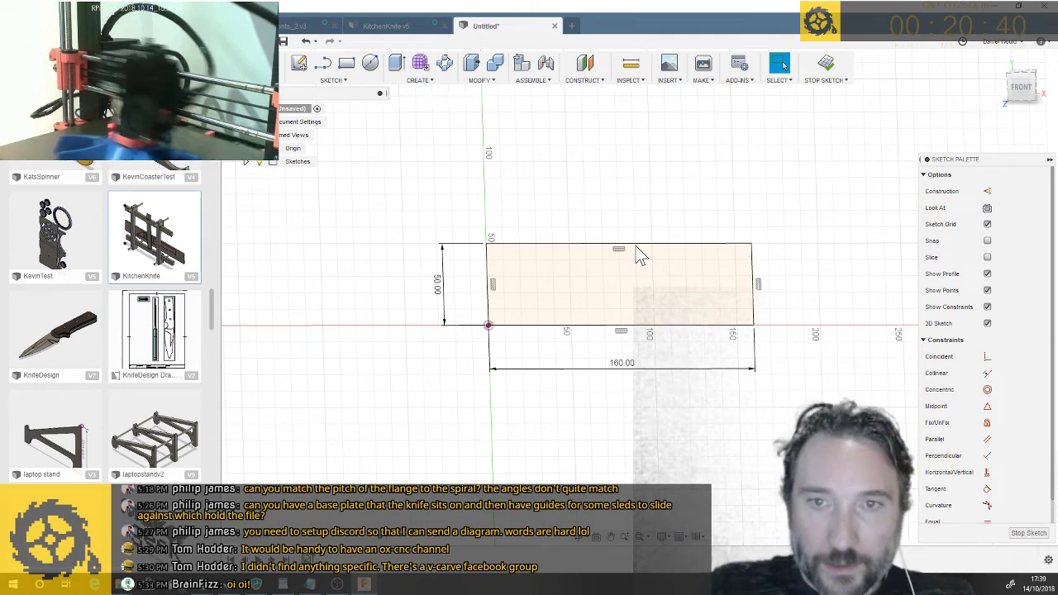
Extrude the 160 mm by 50 mm rectangle 16 mm as a new body
{"action": "middle_click_drag", "start_coordinate": [678, 293], "coordinate": [659, 296], "text": "shift"}
{"action": "key", "text": "e"}
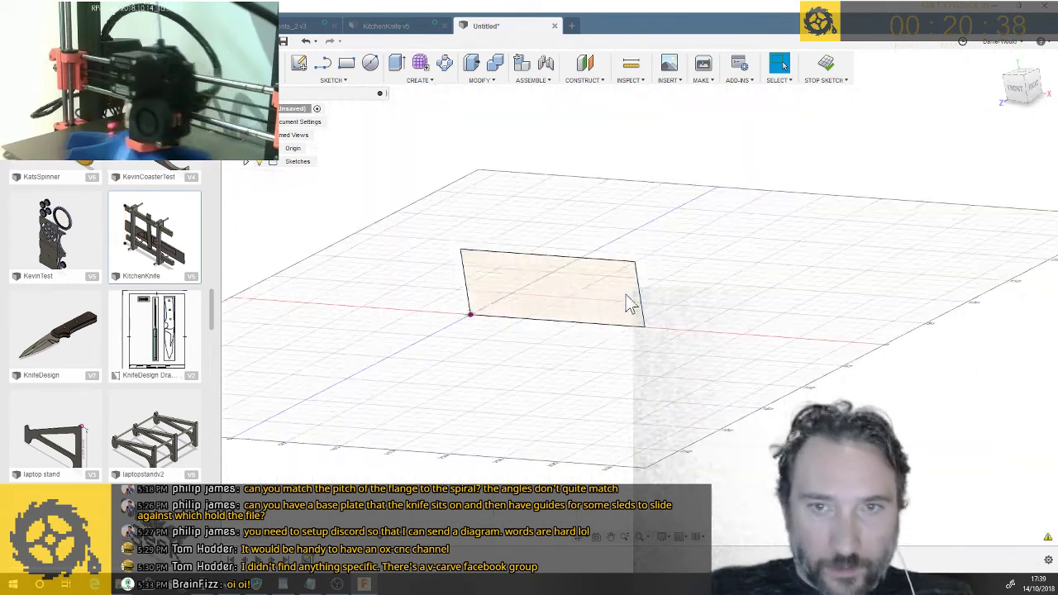
{"action": "type", "text": "16"}
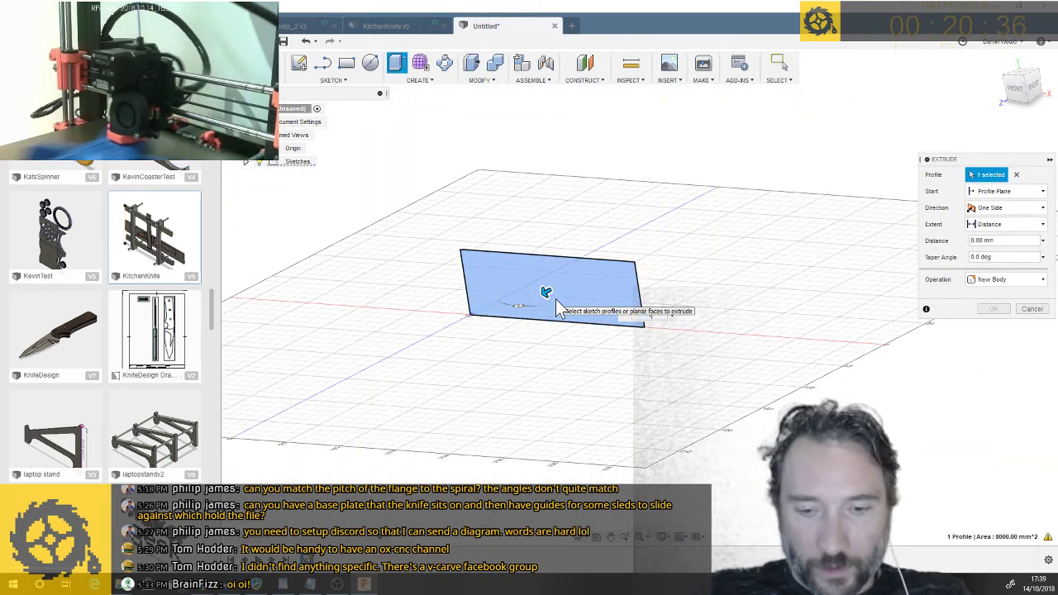
{"action": "key", "text": "Return"}
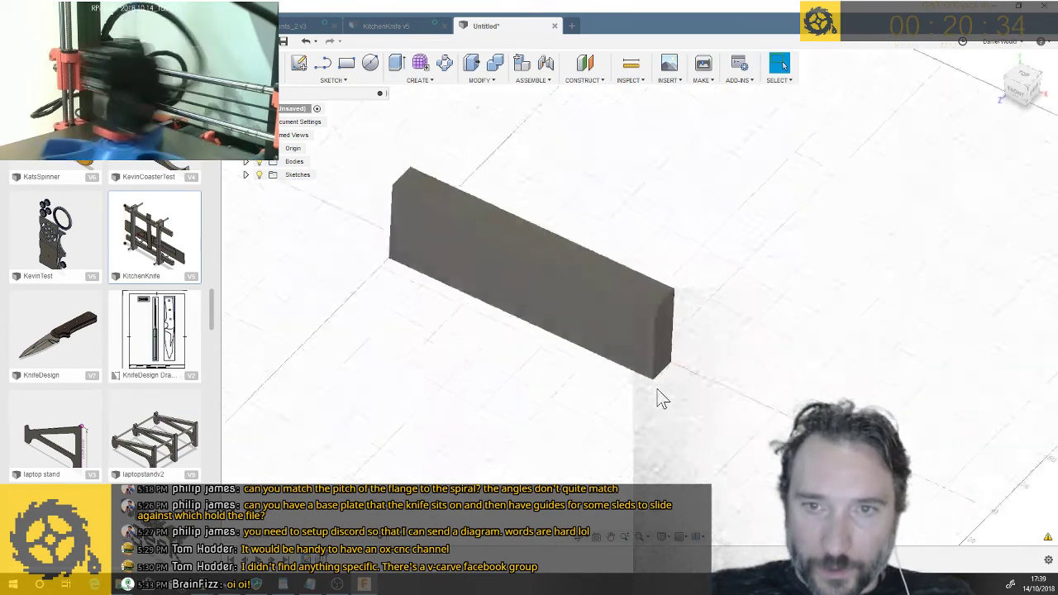
{"action": "middle_click_drag", "start_coordinate": [661, 399], "coordinate": [661, 400], "text": "shift"}
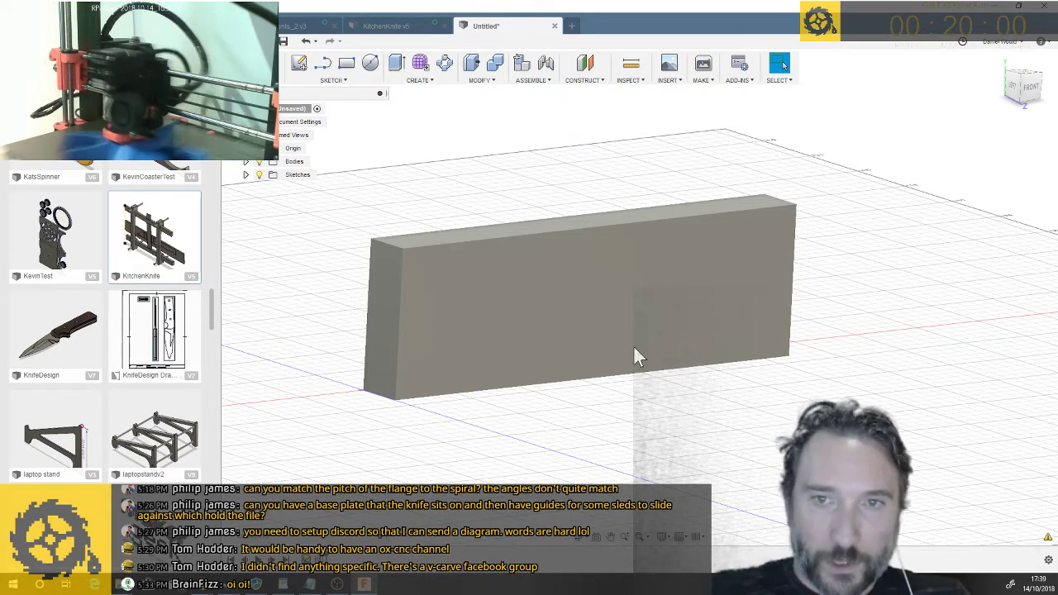
Sketch a rectangle 69 mm long and 4 mm high on the block's front face, near its upper corner above the origin
{"action": "left_click", "coordinate": [346, 64]}
{"action": "left_click", "coordinate": [466, 288]}
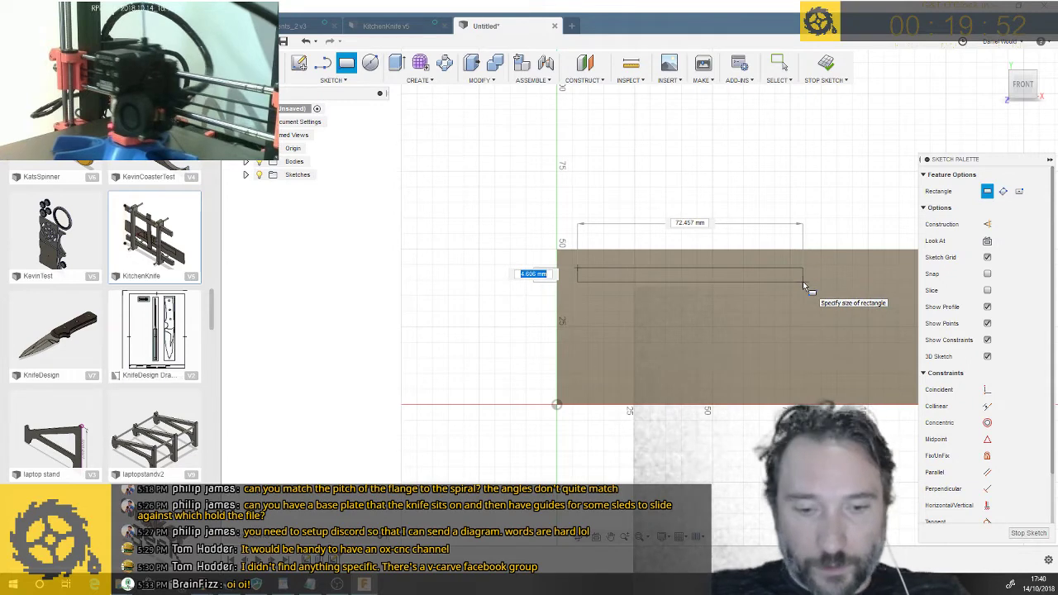
{"action": "type", "text": "4"}
{"action": "key", "text": "Tab"}
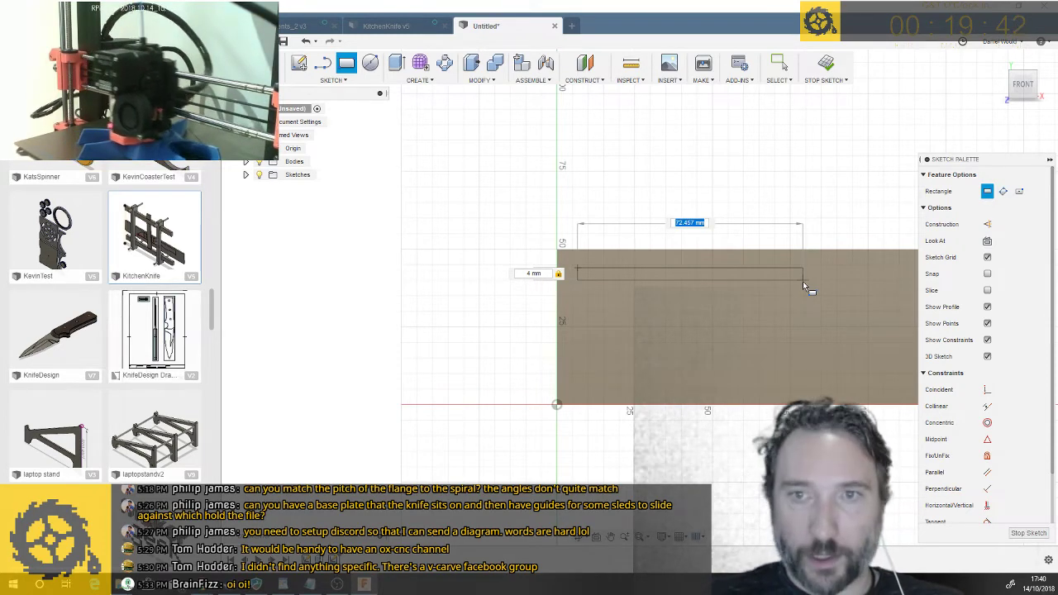
{"action": "type", "text": "70"}
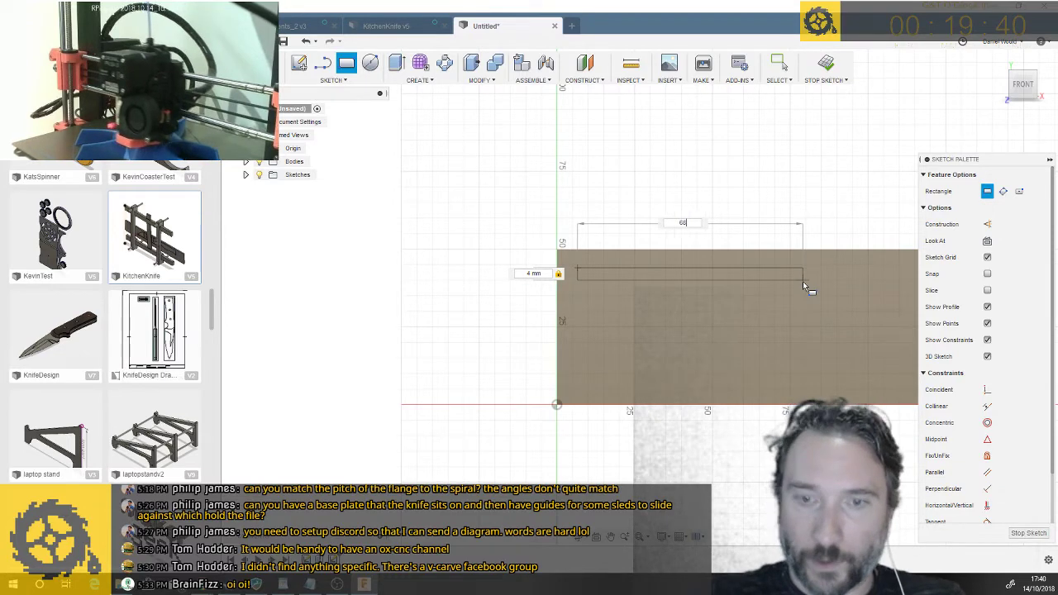
{"action": "key", "text": "Return"}
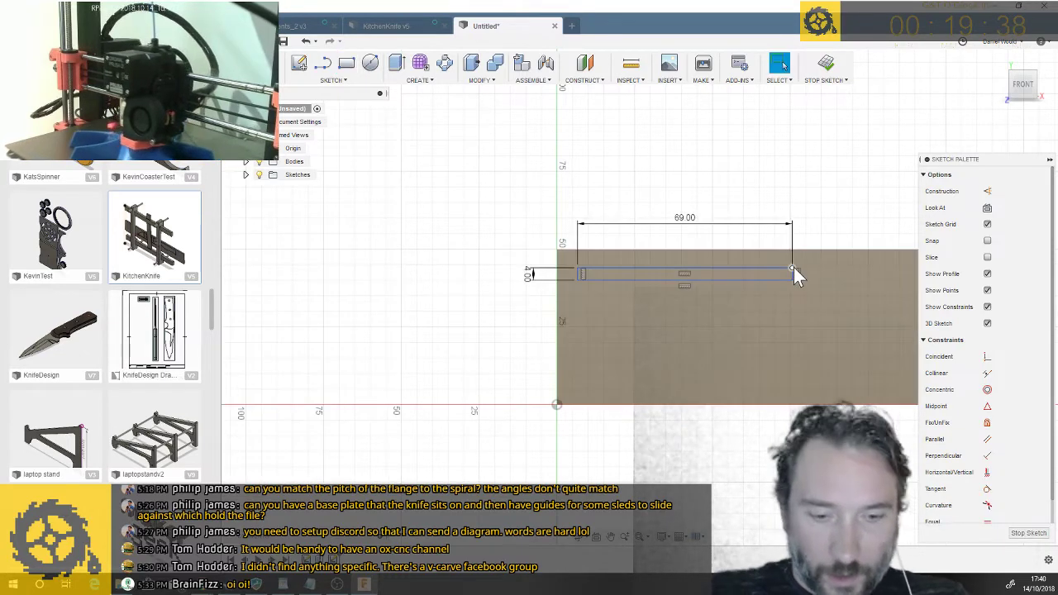
{"action": "key", "text": "d"}
{"action": "left_click", "coordinate": [692, 268]}
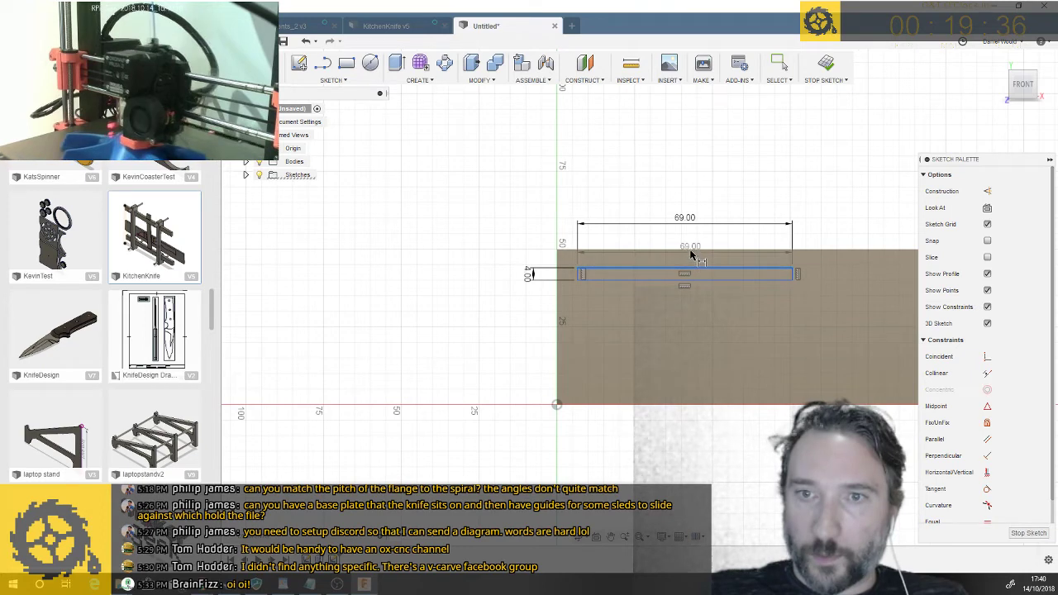
{"action": "key", "text": "Escape"}
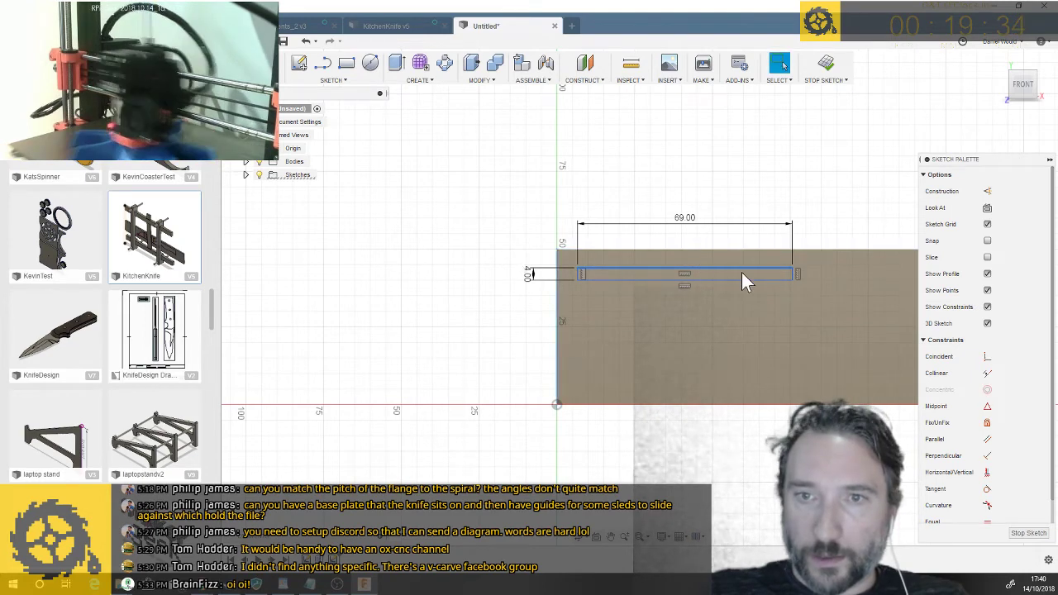
Dimension the 69 mm by 4 mm rectangle's upper edge 14 mm below the block's upper front edge
{"action": "key", "text": "d"}
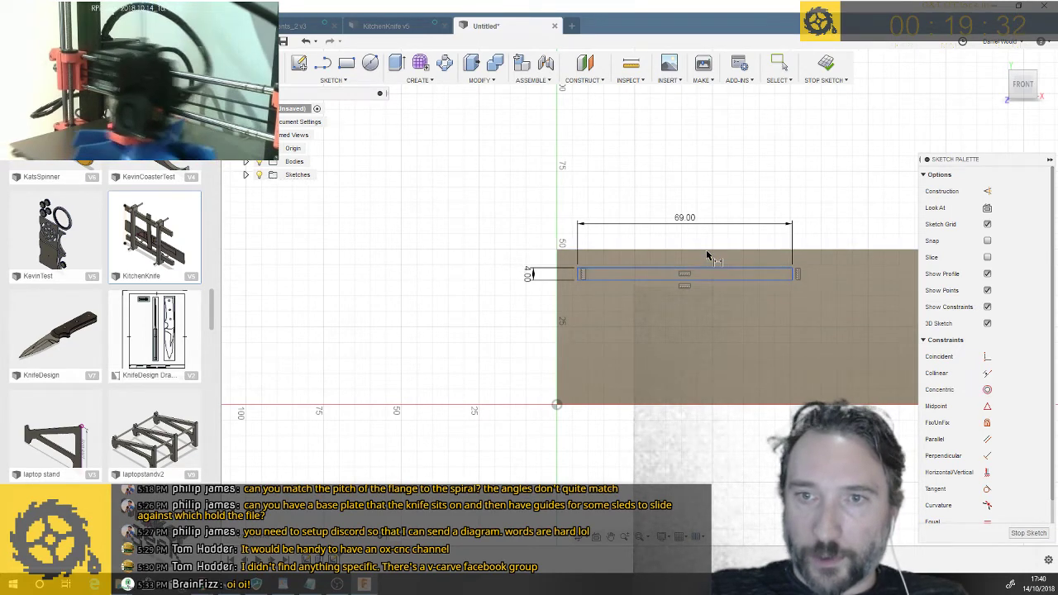
{"action": "left_click", "coordinate": [706, 255]}
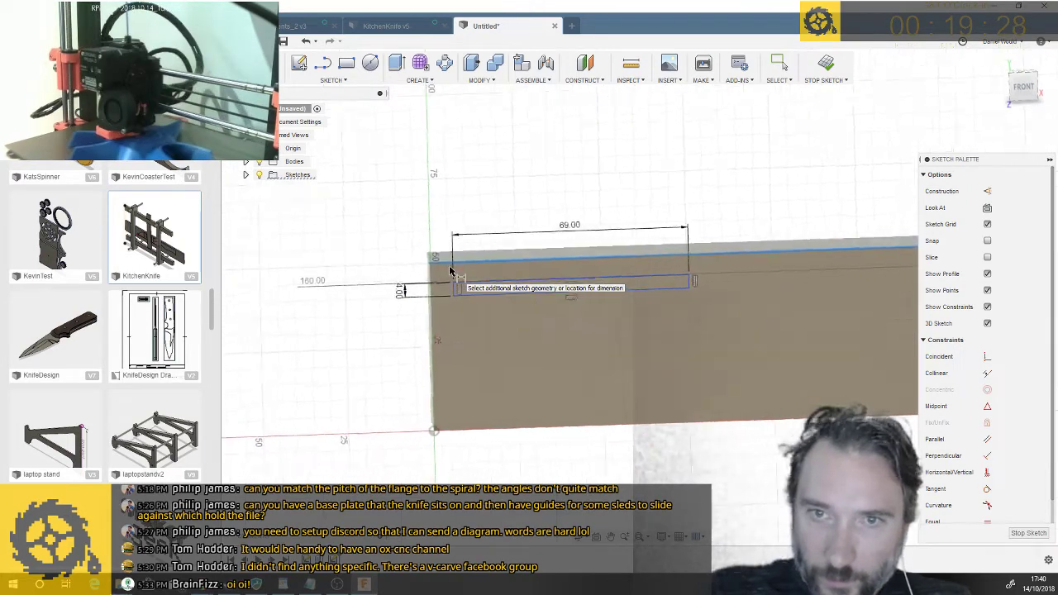
{"action": "middle_click_drag", "start_coordinate": [449, 271], "coordinate": [534, 264], "text": "shift"}
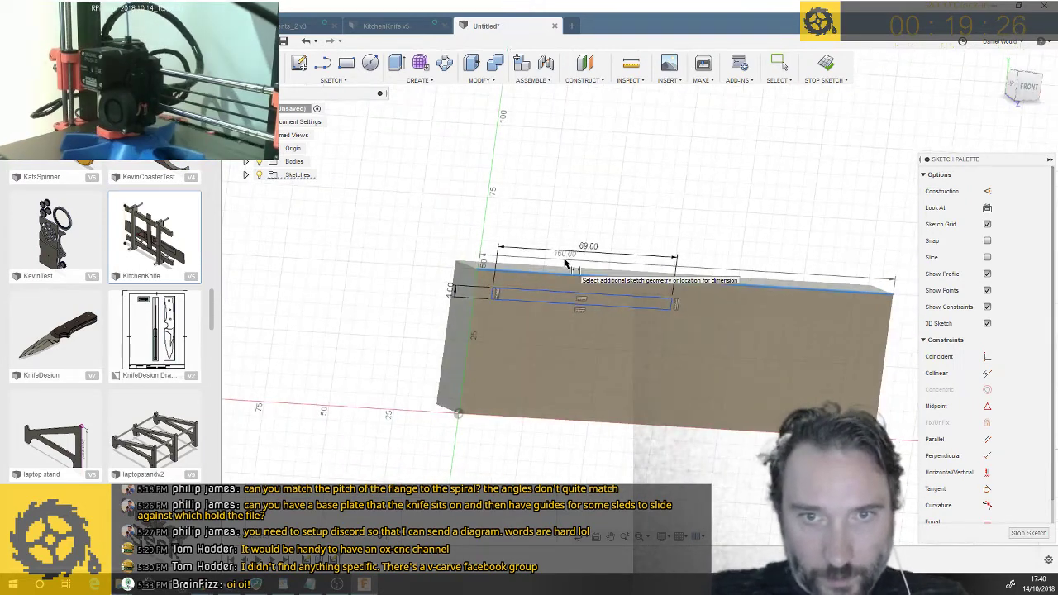
{"action": "key", "text": "Escape"}
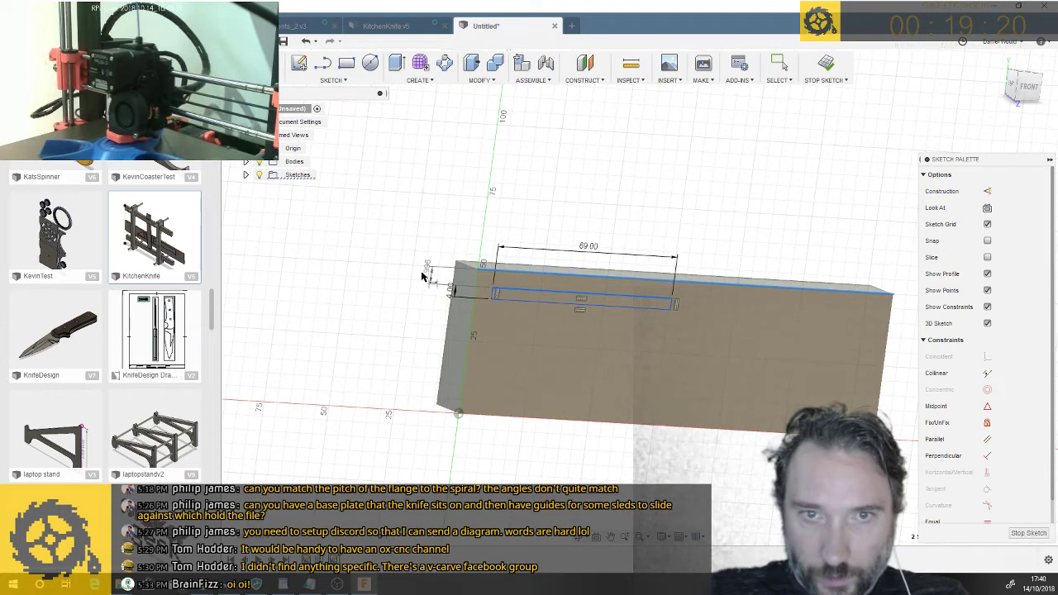
{"action": "left_click", "coordinate": [420, 276]}
{"action": "left_click", "coordinate": [423, 282]}
{"action": "type", "text": "14"}
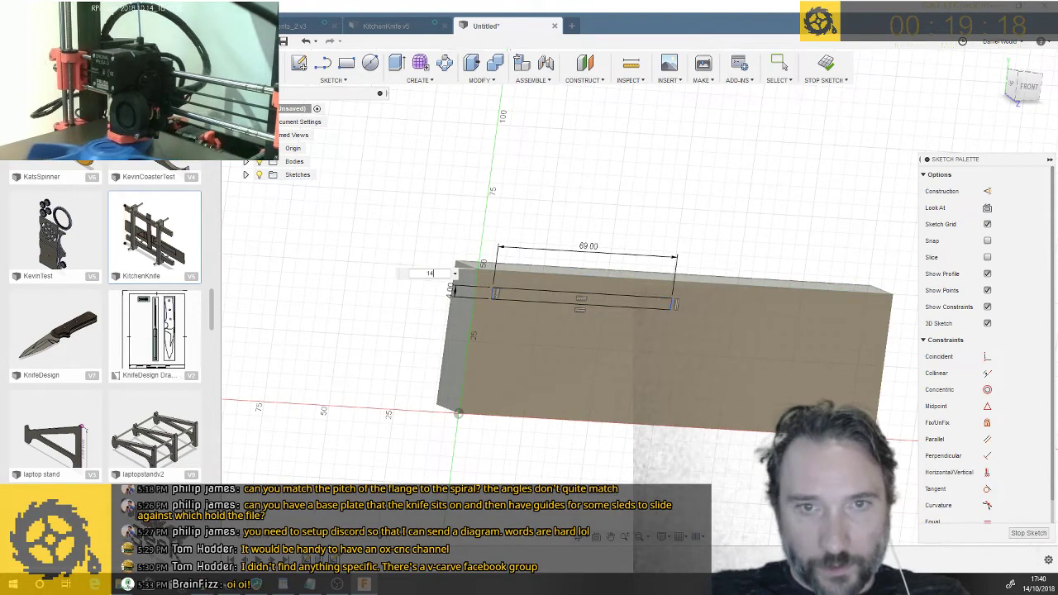
{"action": "key", "text": "Return"}
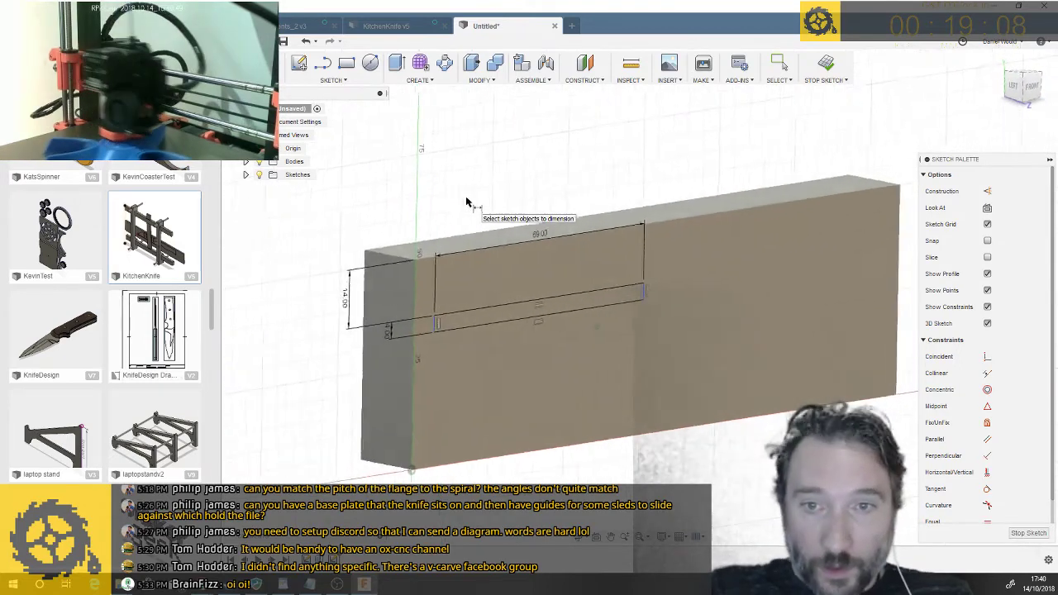
Extrude the 69 mm by 4 mm rectangle as a cut through the full thickness of the block
{"action": "key", "text": "e"}
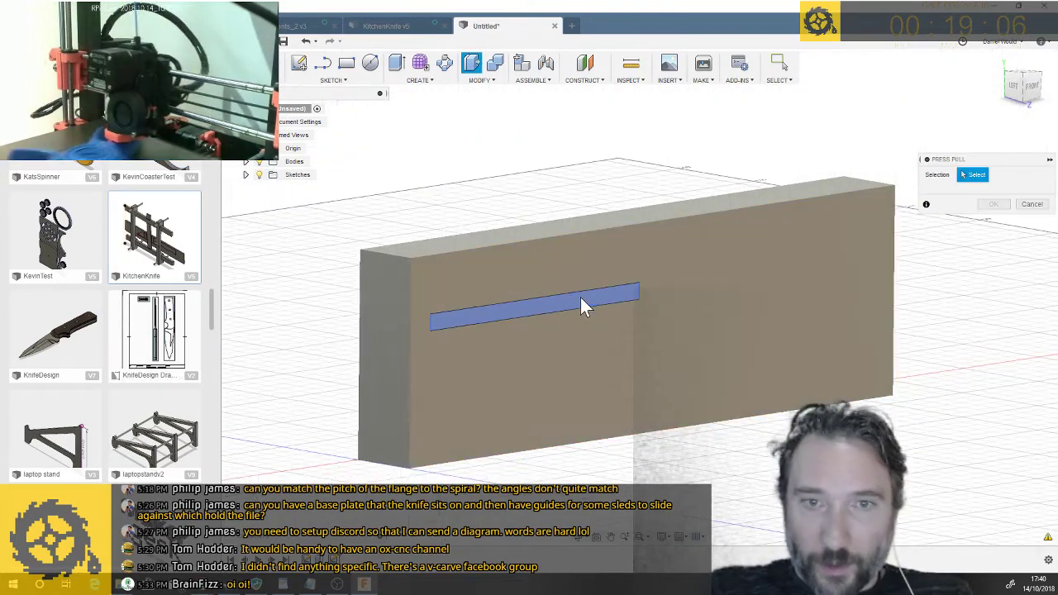
{"action": "left_click", "coordinate": [581, 299]}
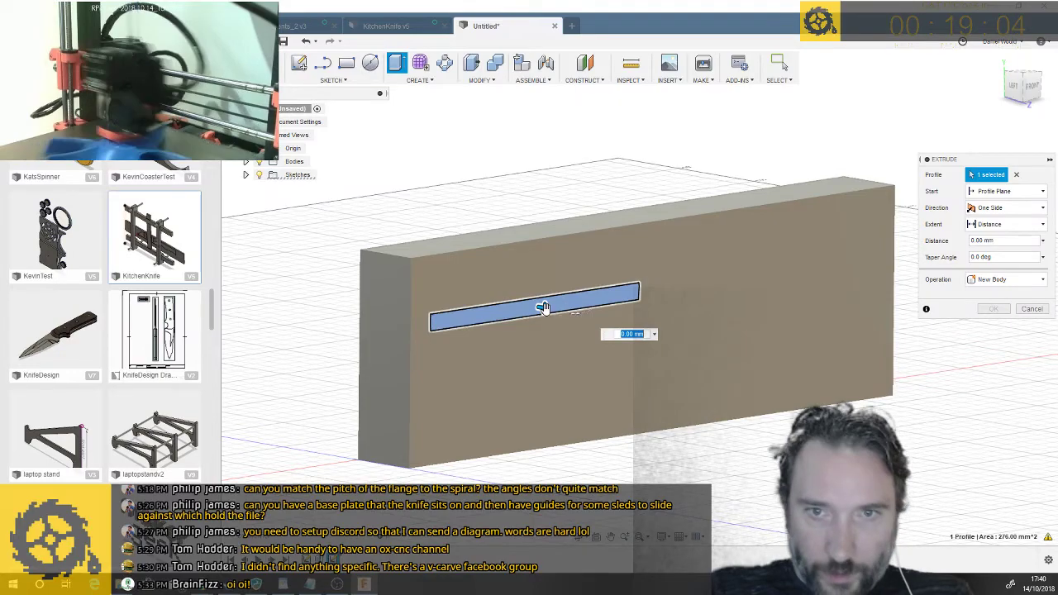
{"action": "left_click_drag", "start_coordinate": [539, 307], "coordinate": [435, 289]}
{"action": "key", "text": "Return"}
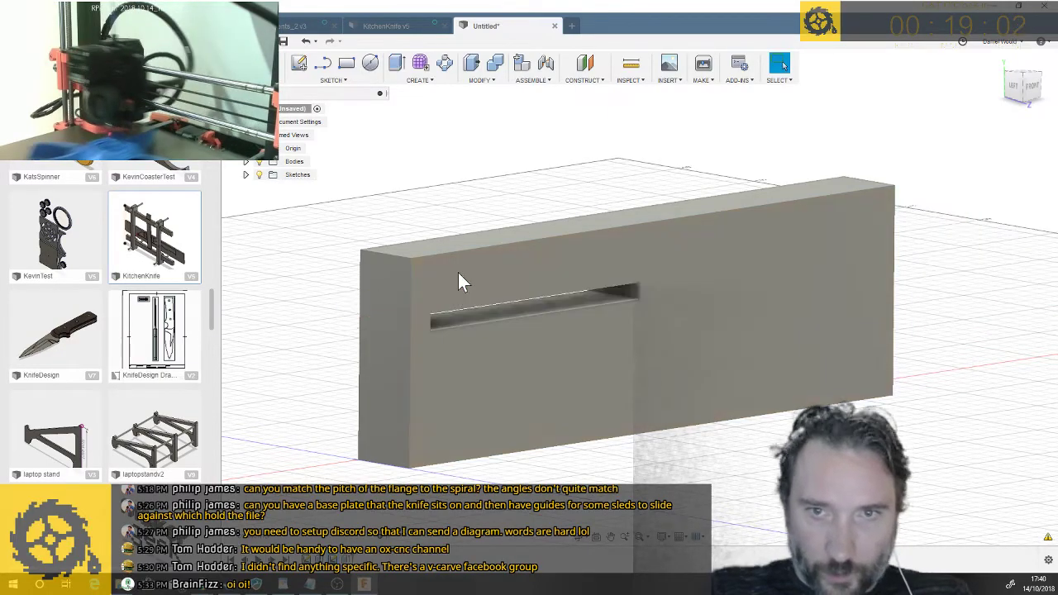
Sketch a rectangle 75 mm long and 2.5 mm high on the block's front face, just below the slot
{"action": "middle_click_drag", "start_coordinate": [596, 162], "coordinate": [349, 263], "text": "shift"}
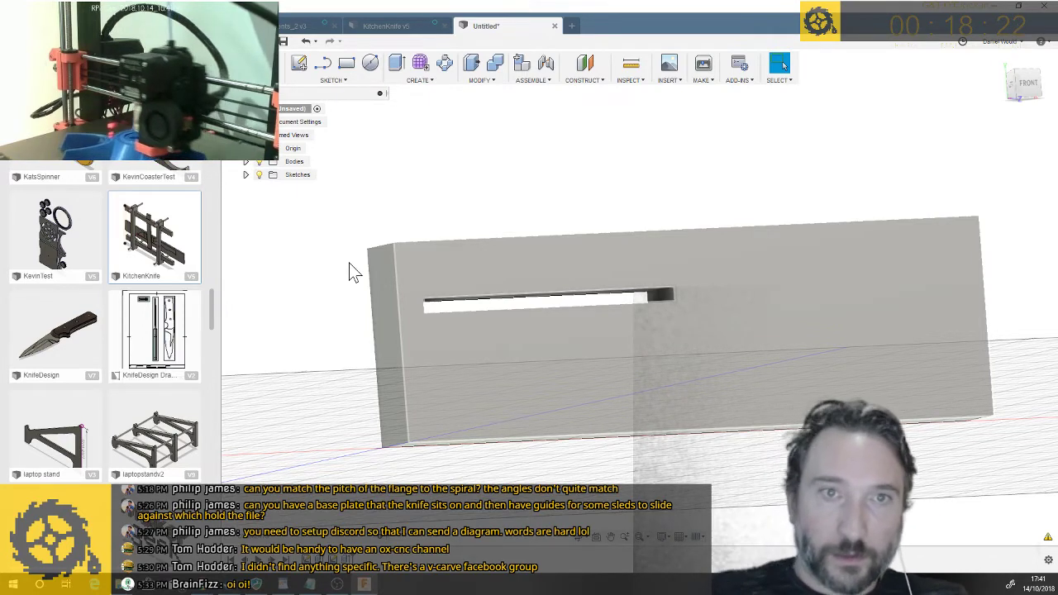
{"action": "scroll", "coordinate": [343, 93], "scroll_direction": "down", "scroll_amount": 1}
{"action": "left_click", "coordinate": [354, 73]}
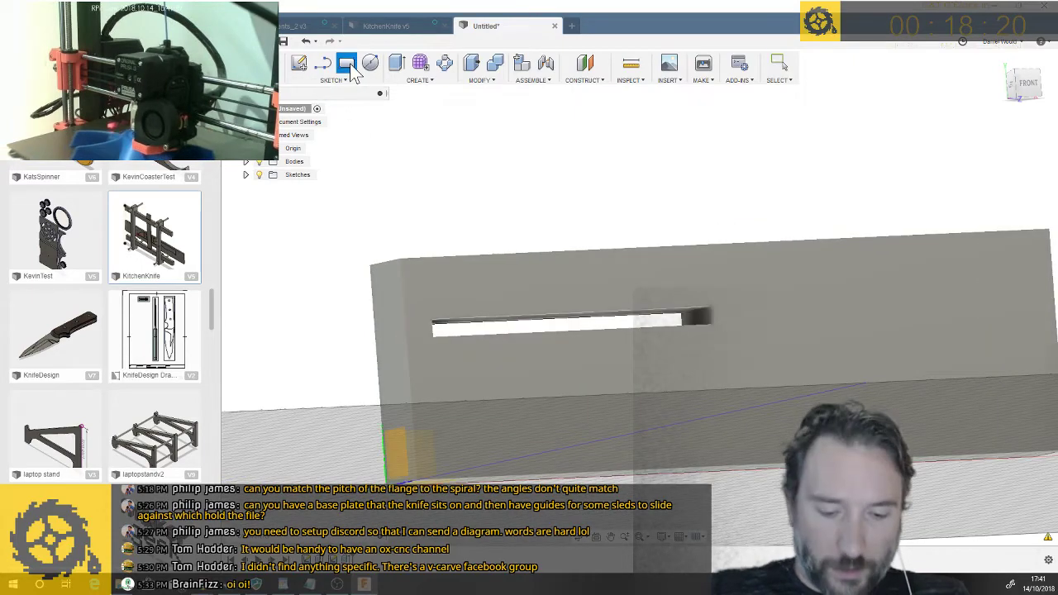
{"action": "left_click", "coordinate": [430, 362]}
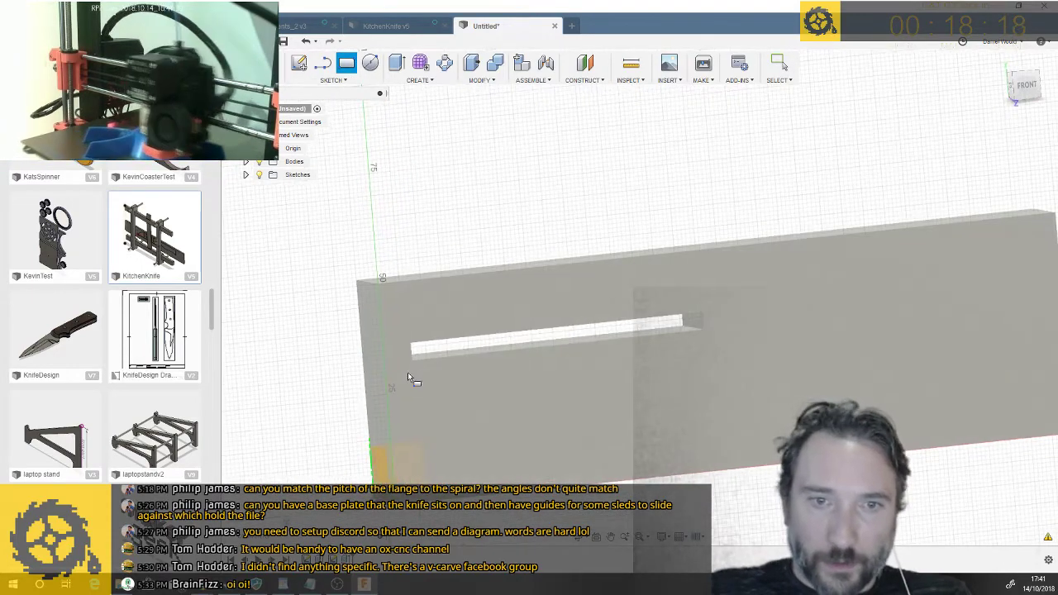
{"action": "left_click", "coordinate": [643, 304]}
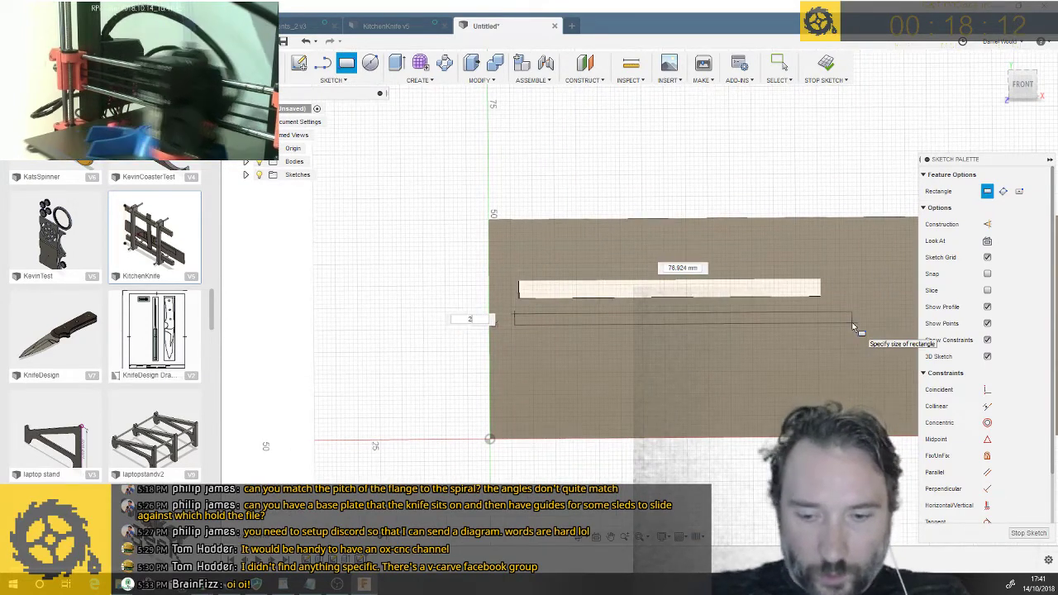
{"action": "type", "text": "2.5"}
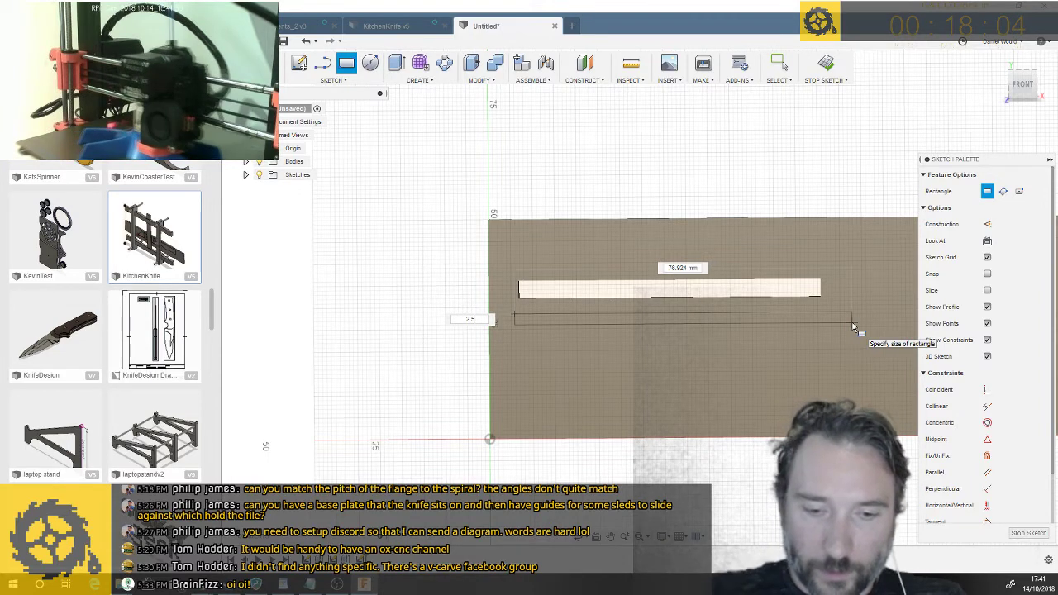
{"action": "type", "text": "75"}
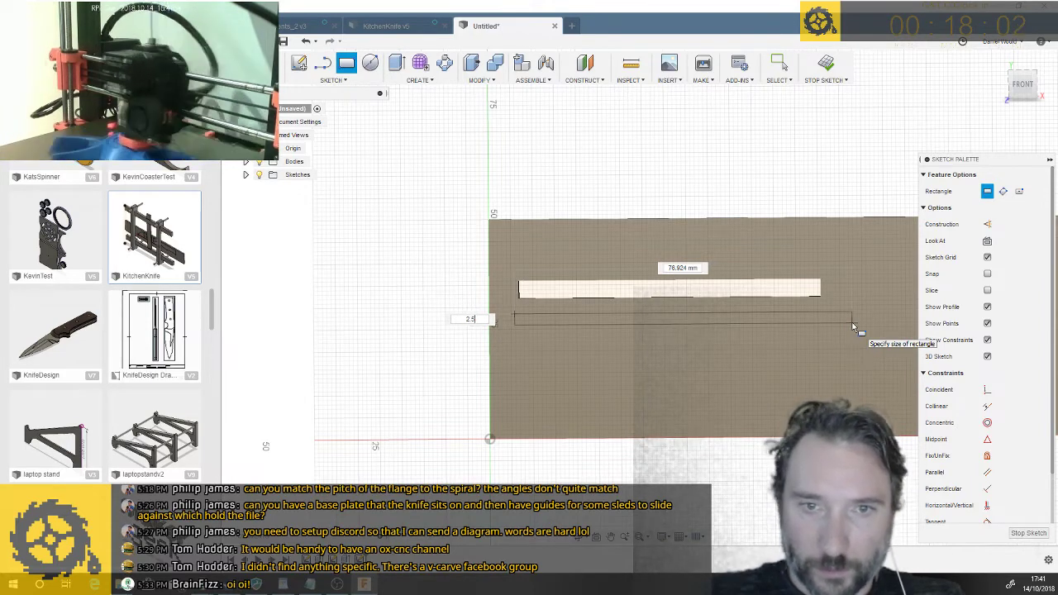
{"action": "key", "text": "Tab"}
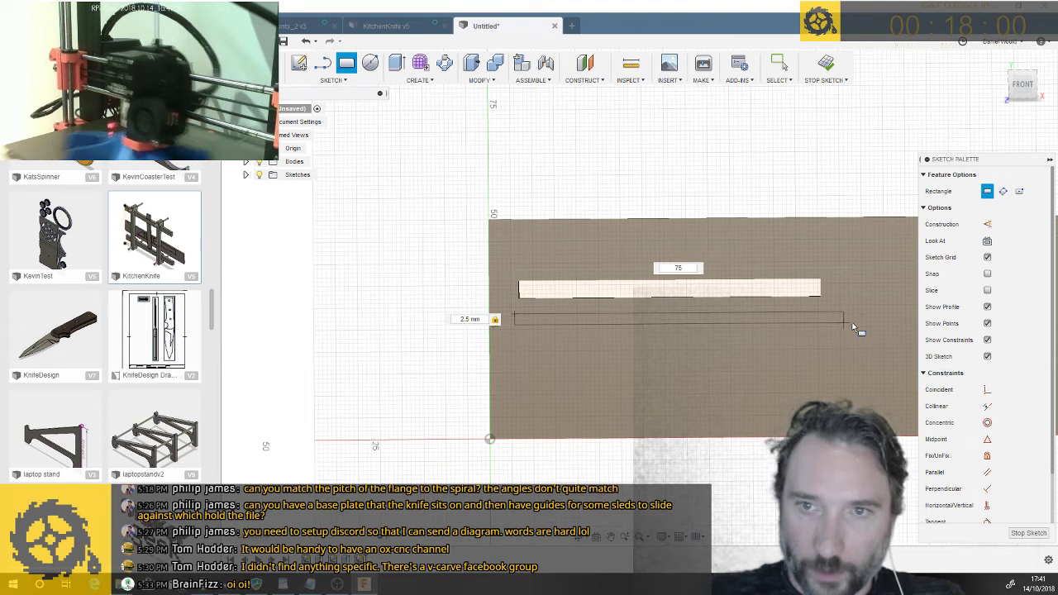
{"action": "key", "text": "Return"}
{"action": "key", "text": "Escape"}
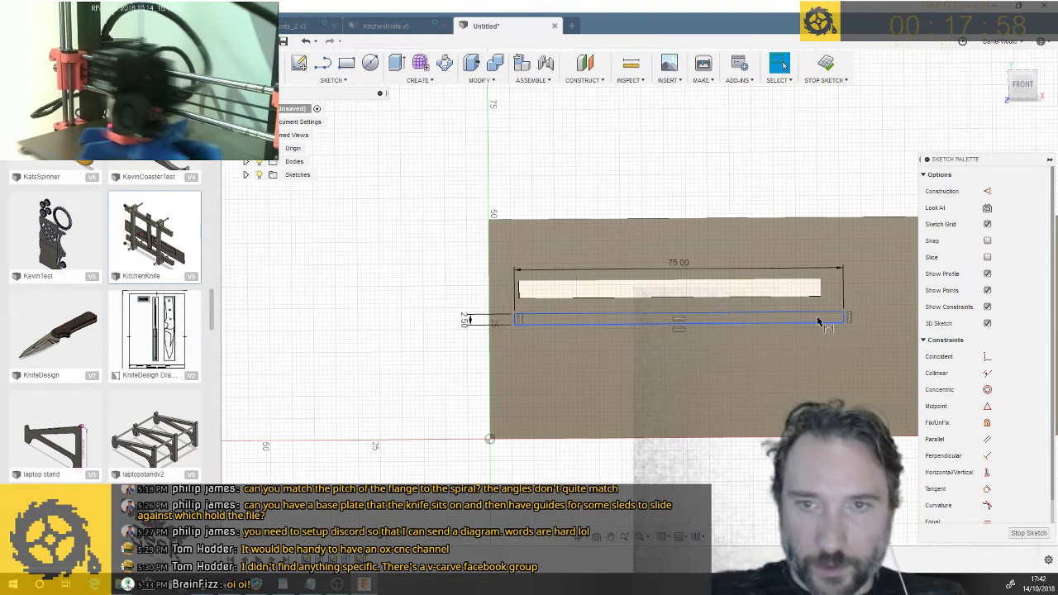
Dimension the gap between the slot's lower edge and the 75 mm rectangle's upper edge as 8 mm
{"action": "key", "text": "d"}
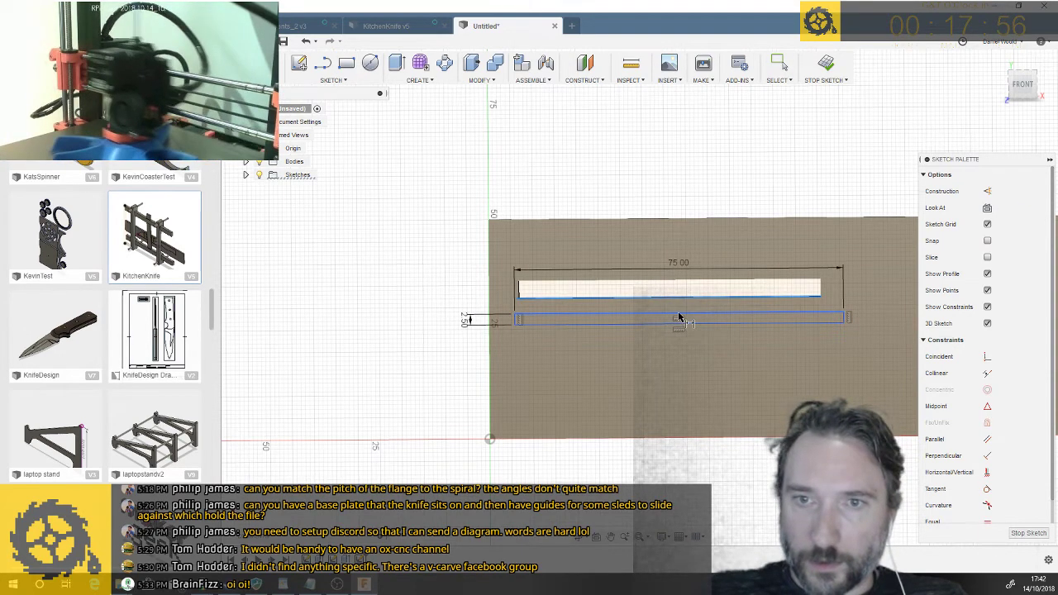
{"action": "key", "text": "Escape"}
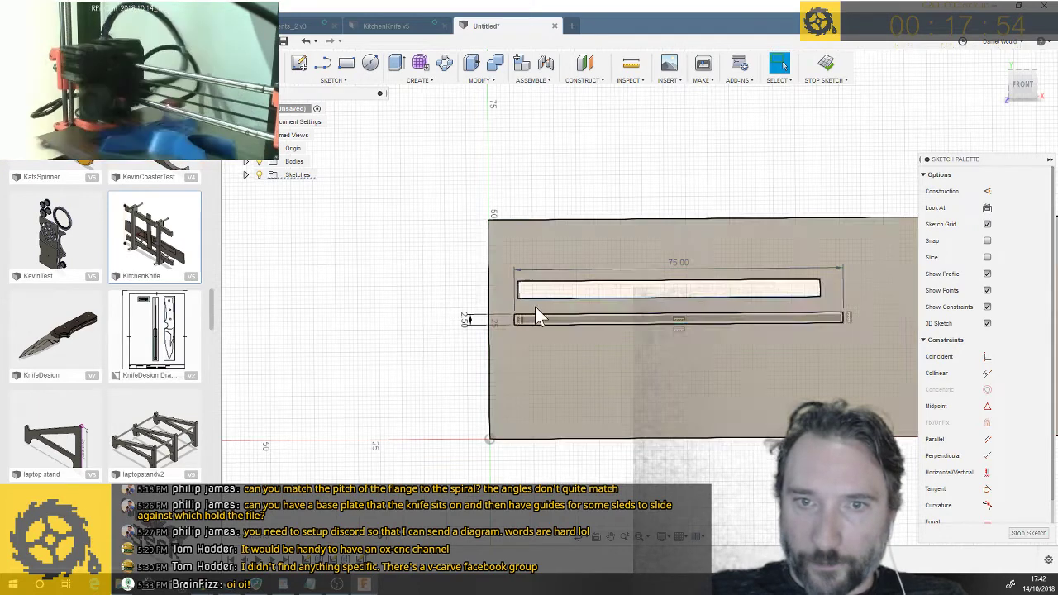
{"action": "left_click", "coordinate": [557, 318]}
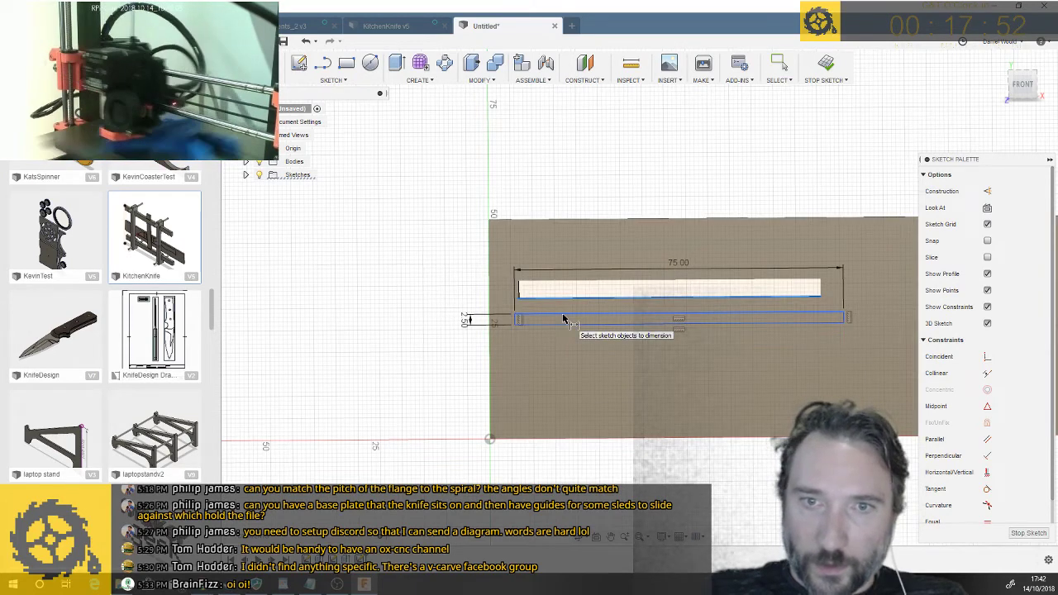
{"action": "left_click", "coordinate": [562, 301]}
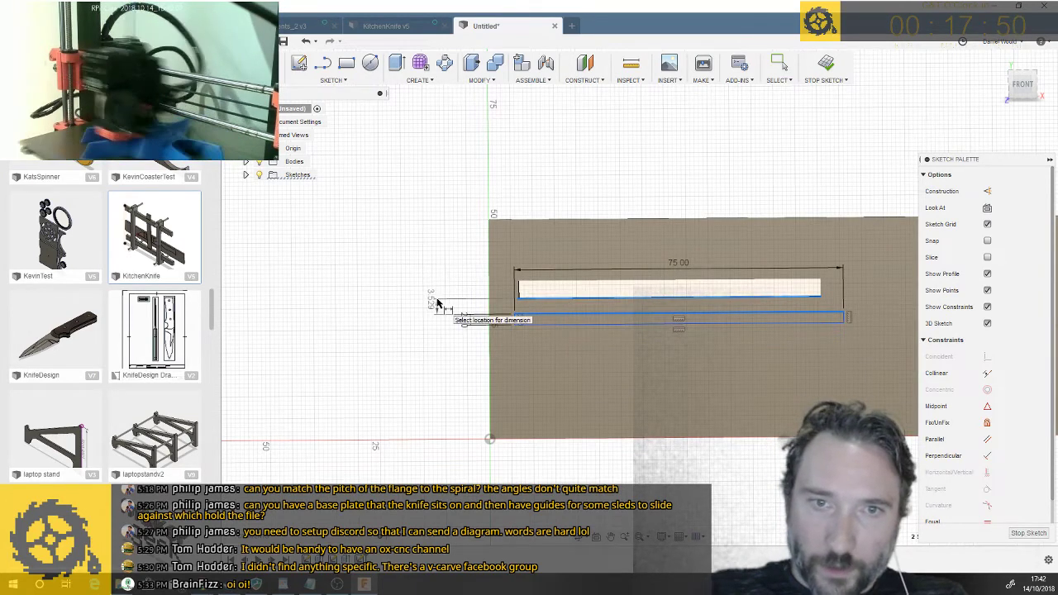
{"action": "left_click", "coordinate": [437, 302]}
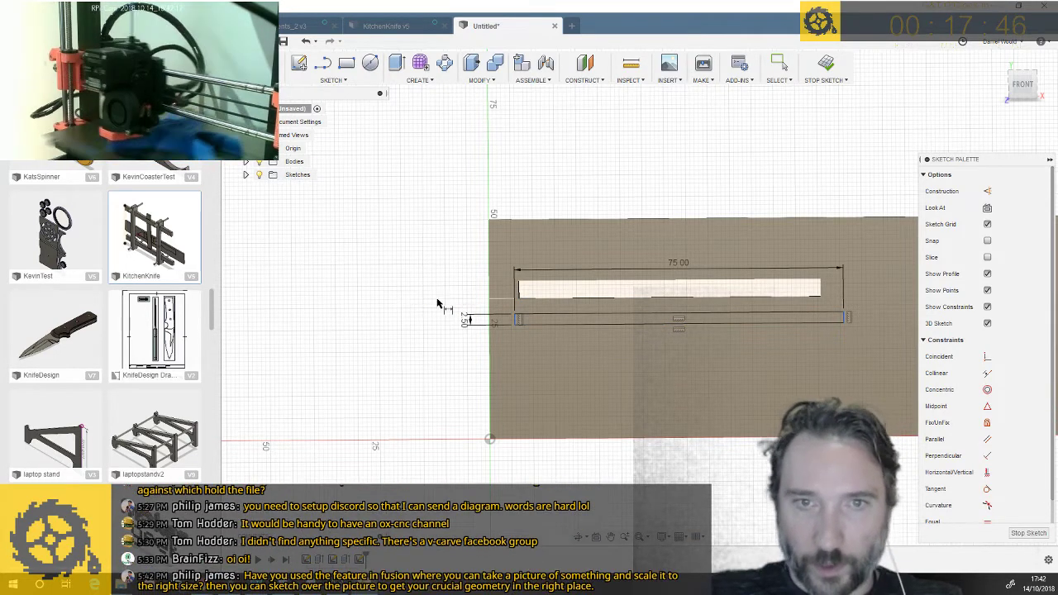
{"action": "type", "text": "8"}
{"action": "key", "text": "Return"}
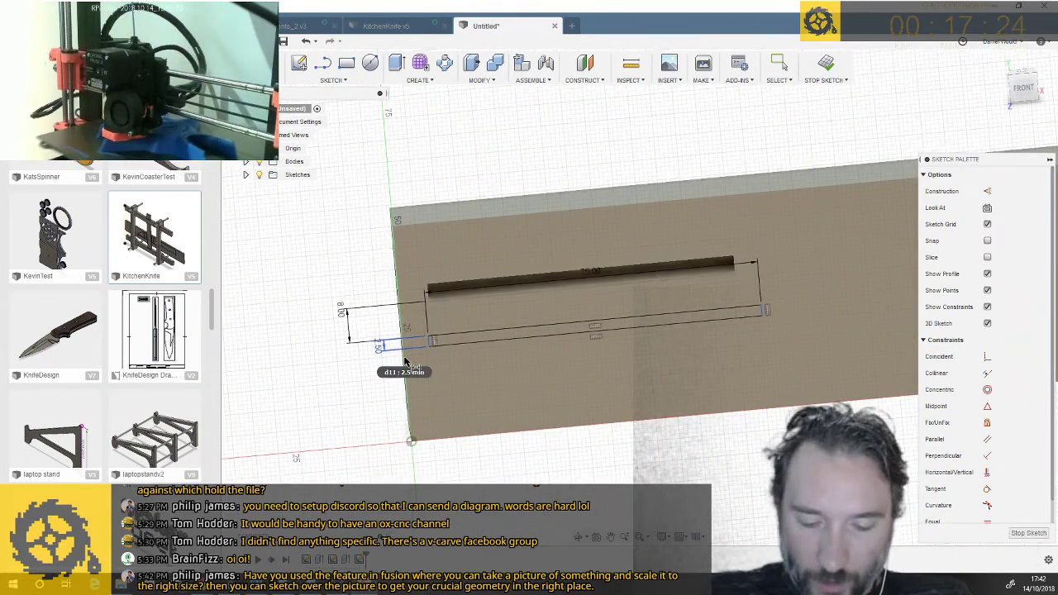
Move the 75 mm rectangle by its lower corner -6 mm in X, toward the block's end face near the origin
{"action": "key", "text": "m"}
{"action": "left_click", "coordinate": [497, 337]}
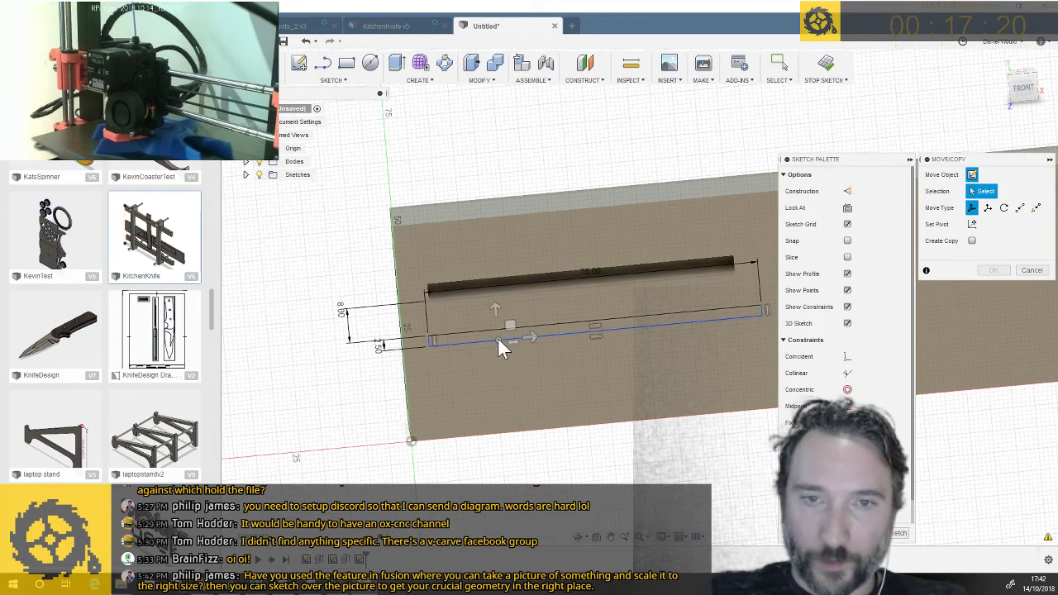
{"action": "left_click", "coordinate": [430, 346]}
{"action": "left_click_drag", "start_coordinate": [472, 342], "coordinate": [434, 348]}
{"action": "scroll", "coordinate": [371, 359], "scroll_direction": "up", "scroll_amount": 3}
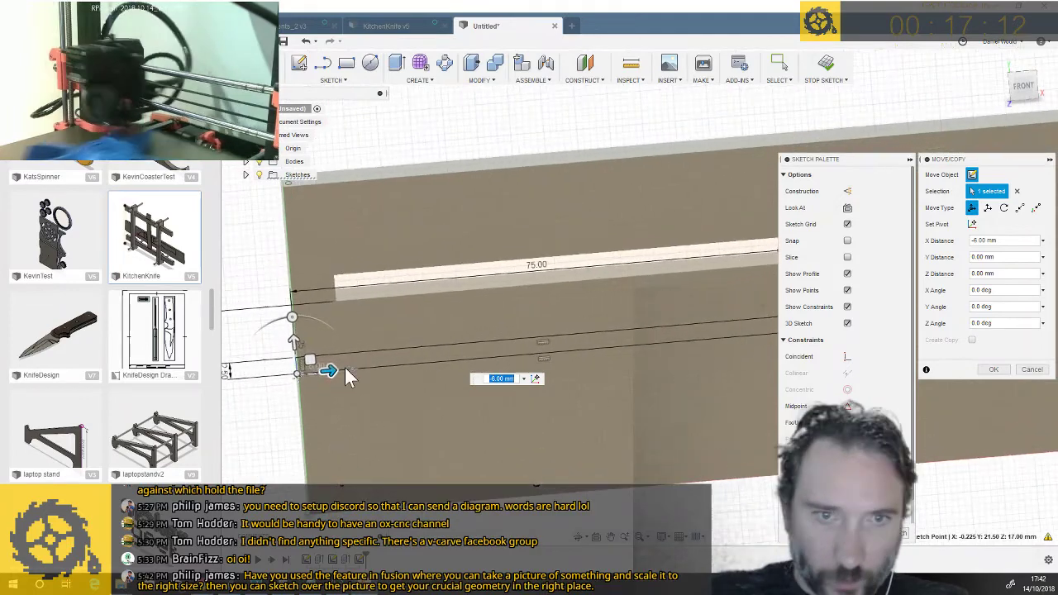
{"action": "left_click", "coordinate": [331, 371]}
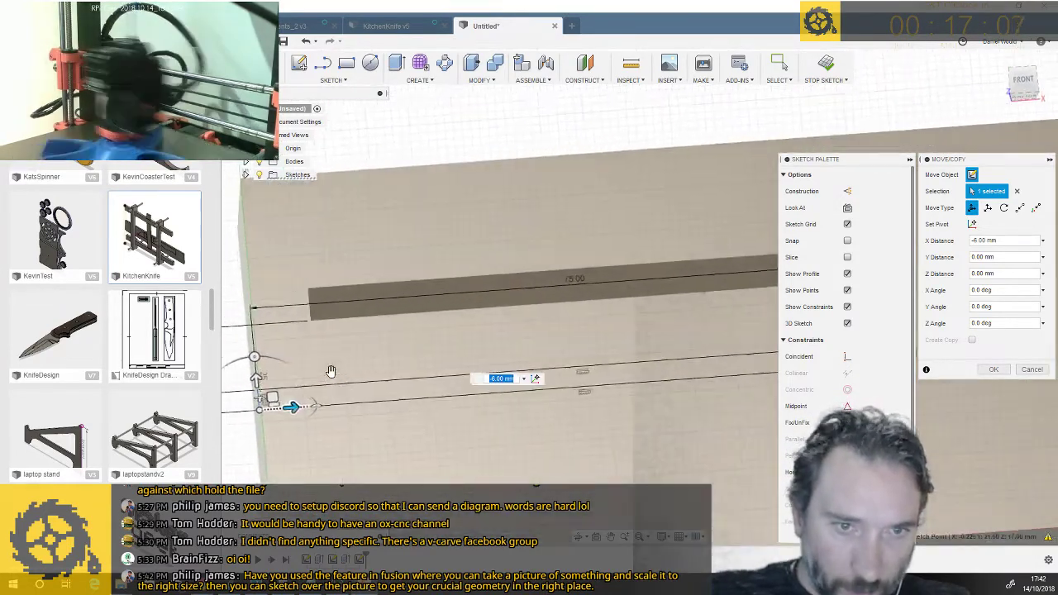
{"action": "key", "text": "Return"}
{"action": "left_click", "coordinate": [525, 352]}
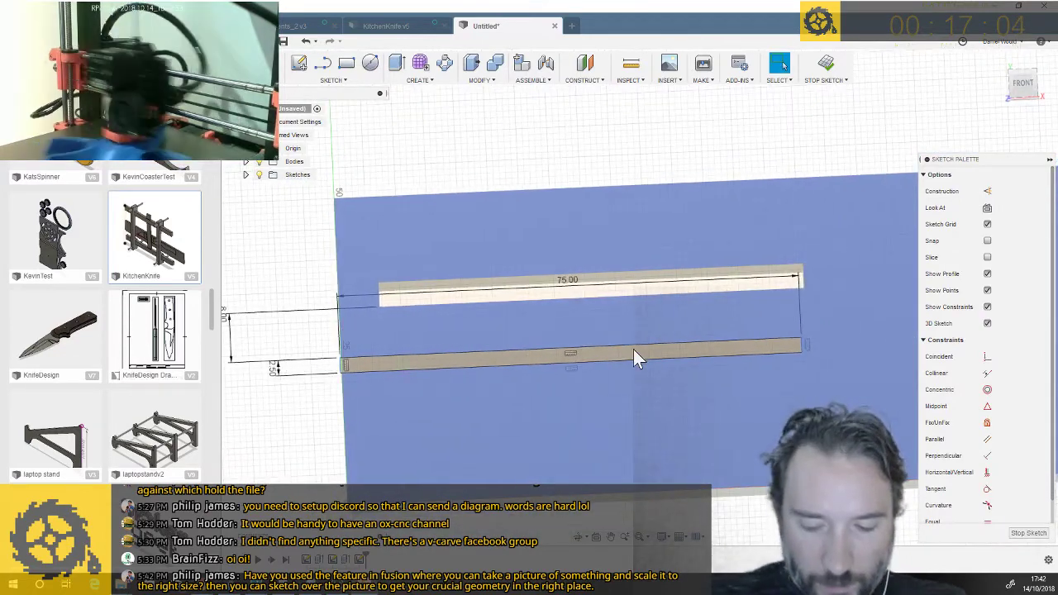
{"action": "key", "text": "Escape"}
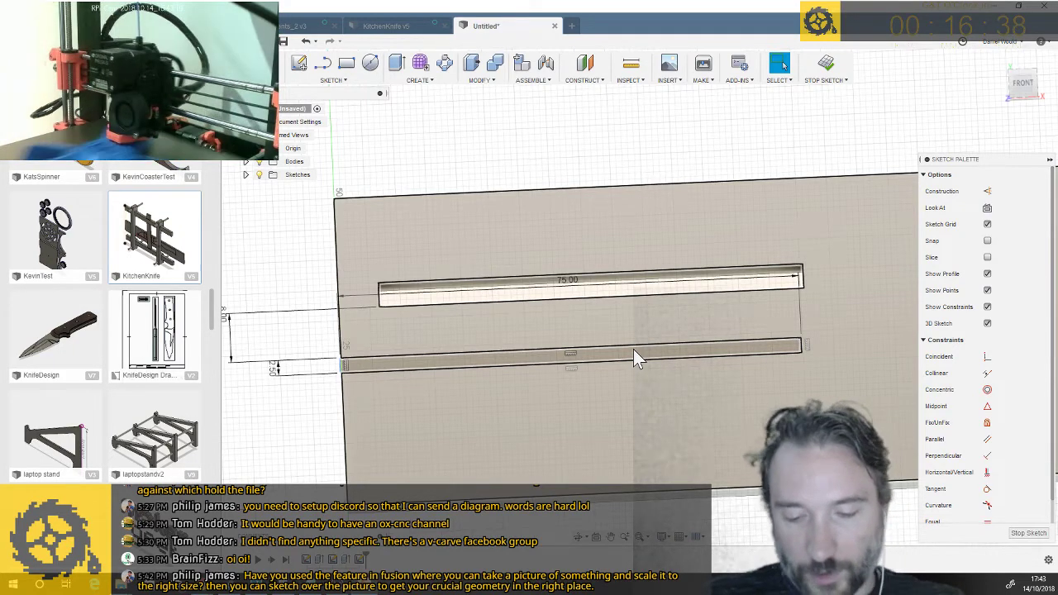
Dimension the offset between the far ends of the slot and the 75 mm rectangle as 10 mm
{"action": "key", "text": "d"}
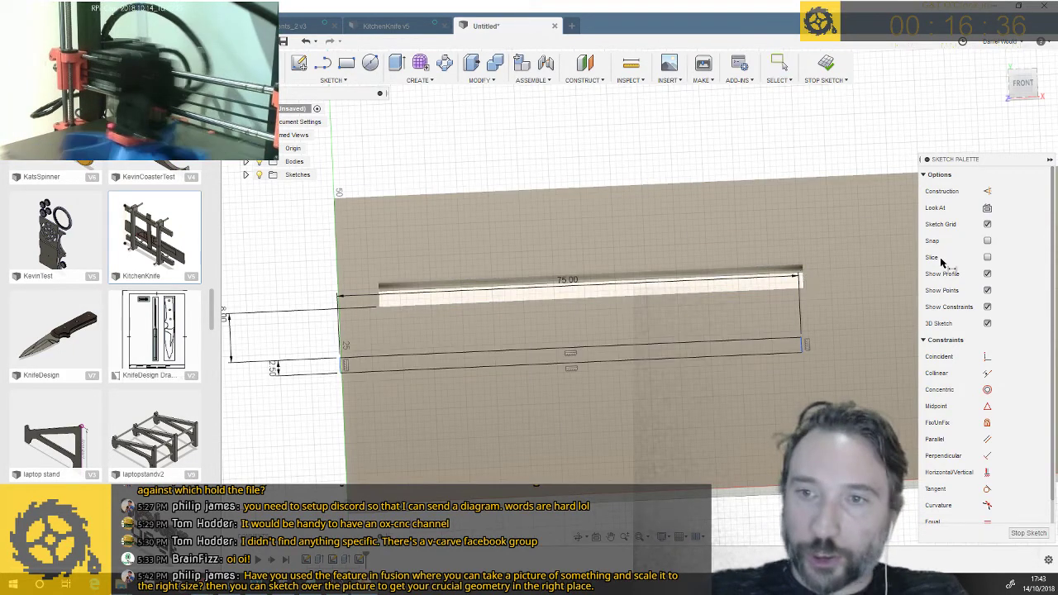
{"action": "left_click", "coordinate": [804, 281]}
{"action": "left_click", "coordinate": [802, 345]}
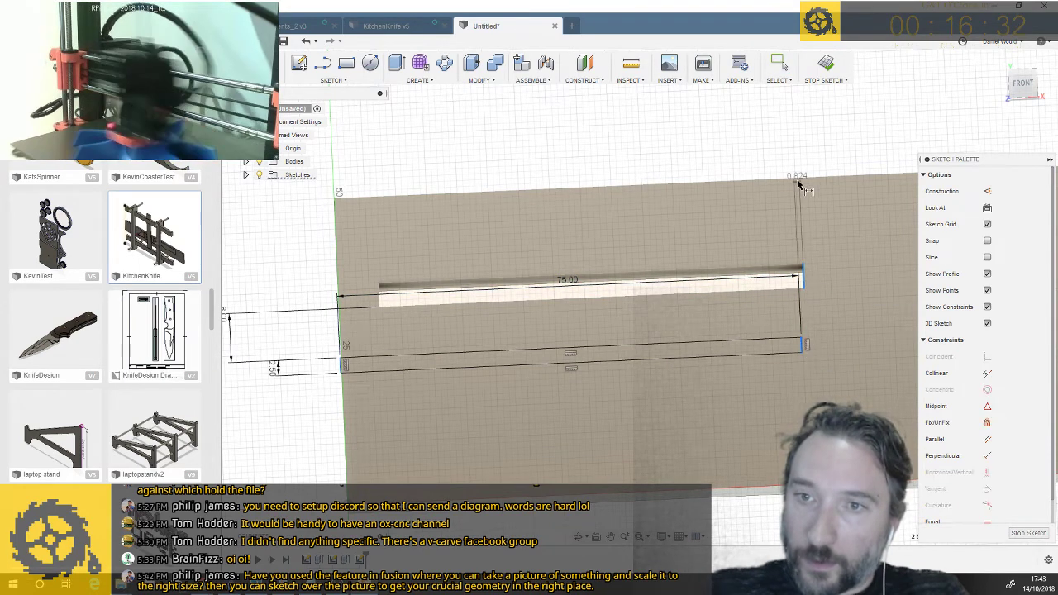
{"action": "left_click", "coordinate": [802, 160]}
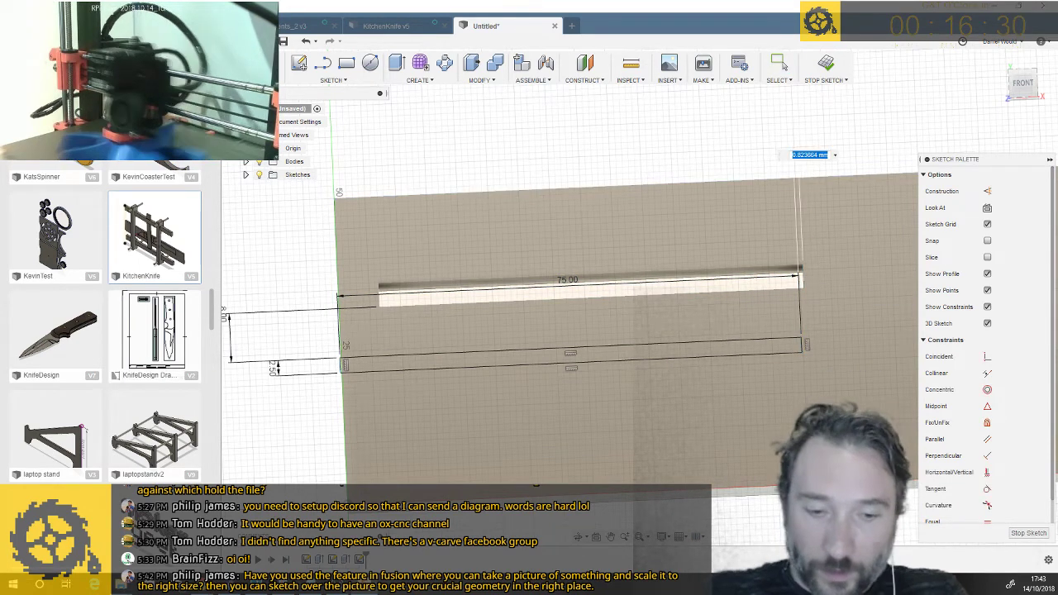
{"action": "type", "text": "10"}
{"action": "key", "text": "Return"}
{"action": "key", "text": "d"}
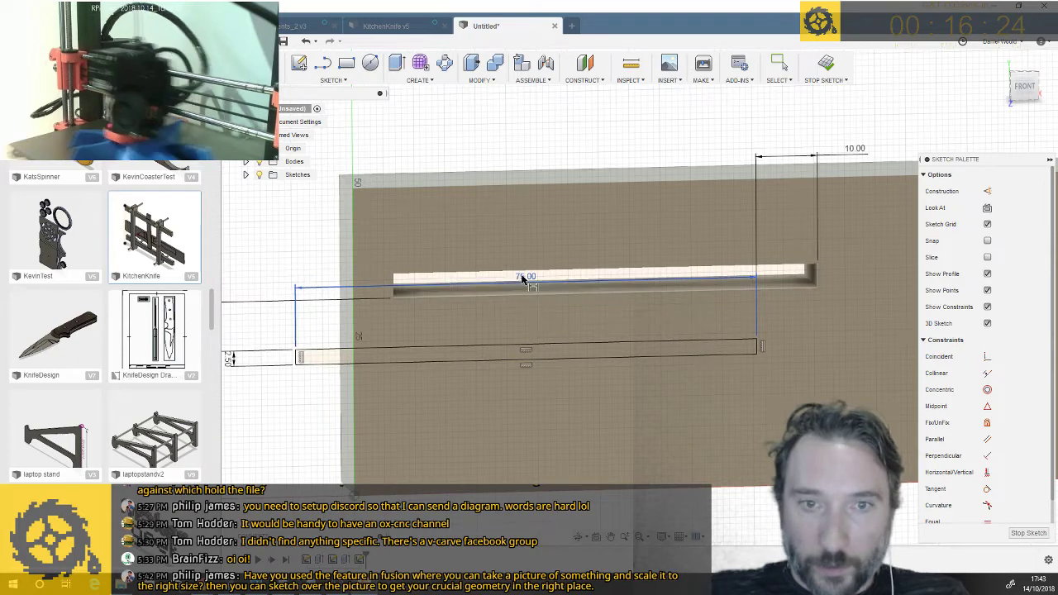
Cut the part of the 75 mm rectangle's profile lying on the front face through the block with a -17 mm extrusion
{"action": "key", "text": "q"}
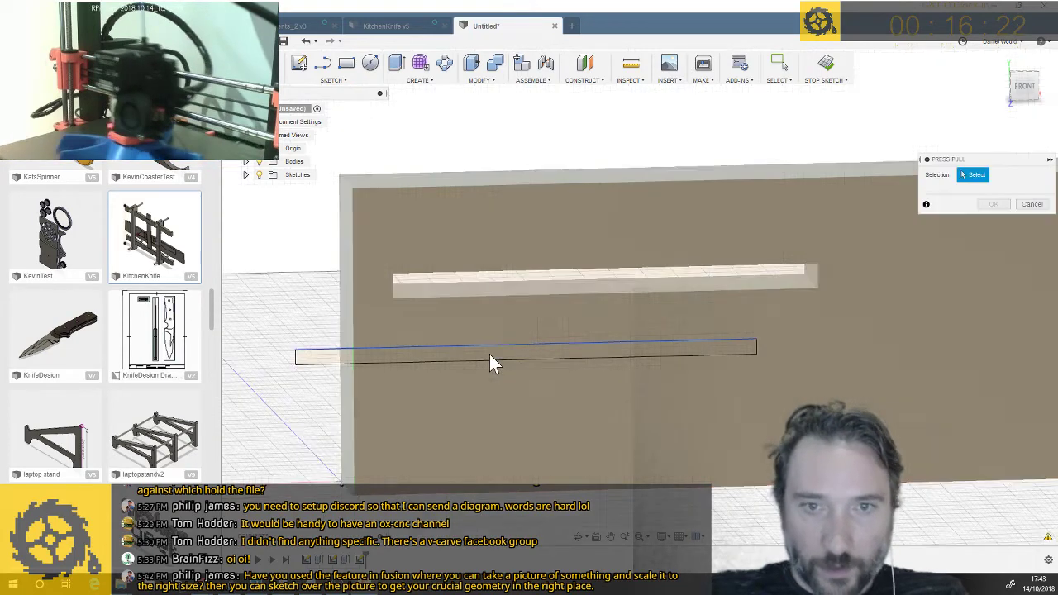
{"action": "left_click", "coordinate": [492, 357]}
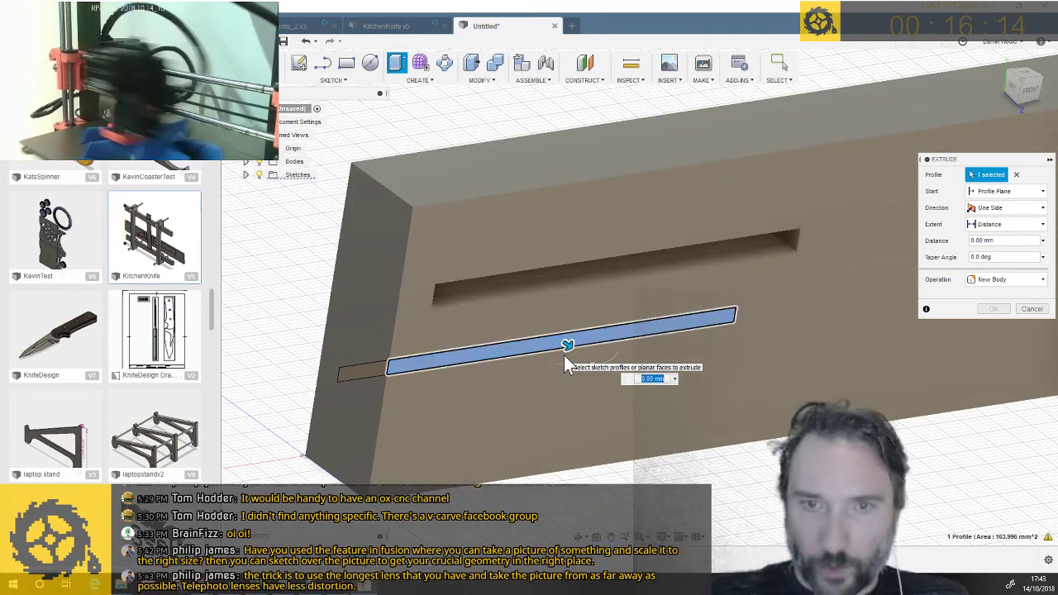
{"action": "left_click_drag", "start_coordinate": [567, 344], "coordinate": [505, 304]}
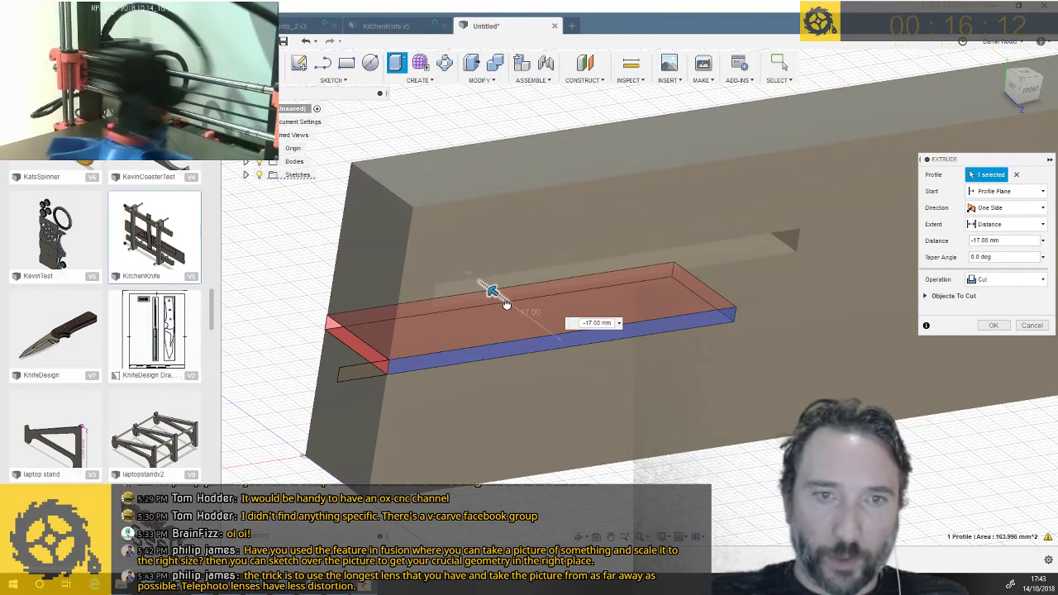
{"action": "key", "text": "Return"}
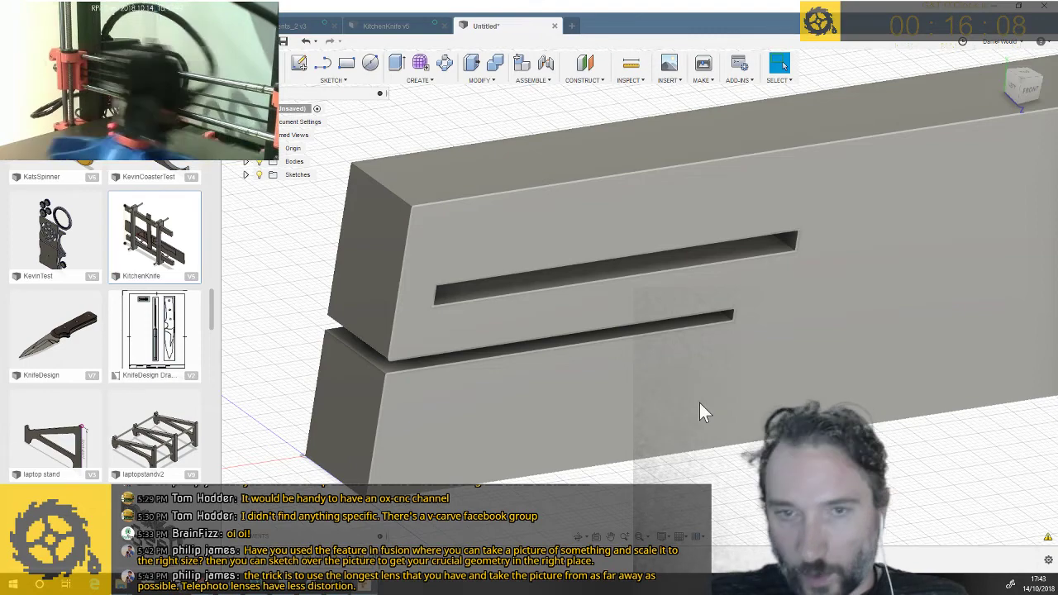
Sketch a rectangle about 63 mm long and 4 mm high on the block's front face, just above the upper slot
{"action": "middle_click_drag", "start_coordinate": [684, 402], "coordinate": [685, 402], "text": "shift"}
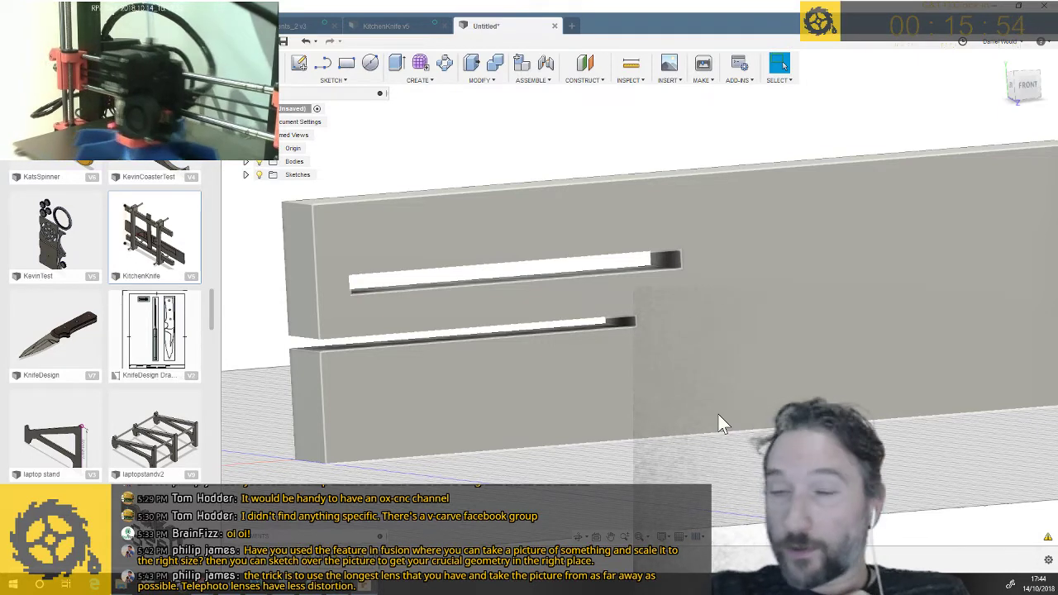
{"action": "scroll", "coordinate": [718, 413], "scroll_direction": "down", "scroll_amount": 1}
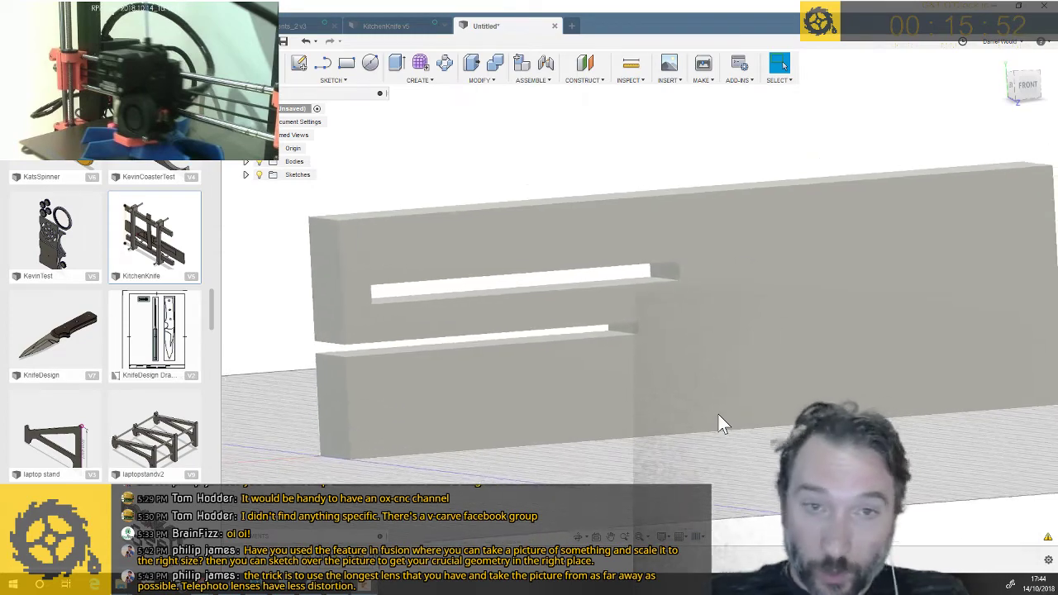
{"action": "scroll", "coordinate": [717, 413], "scroll_direction": "down", "scroll_amount": 3}
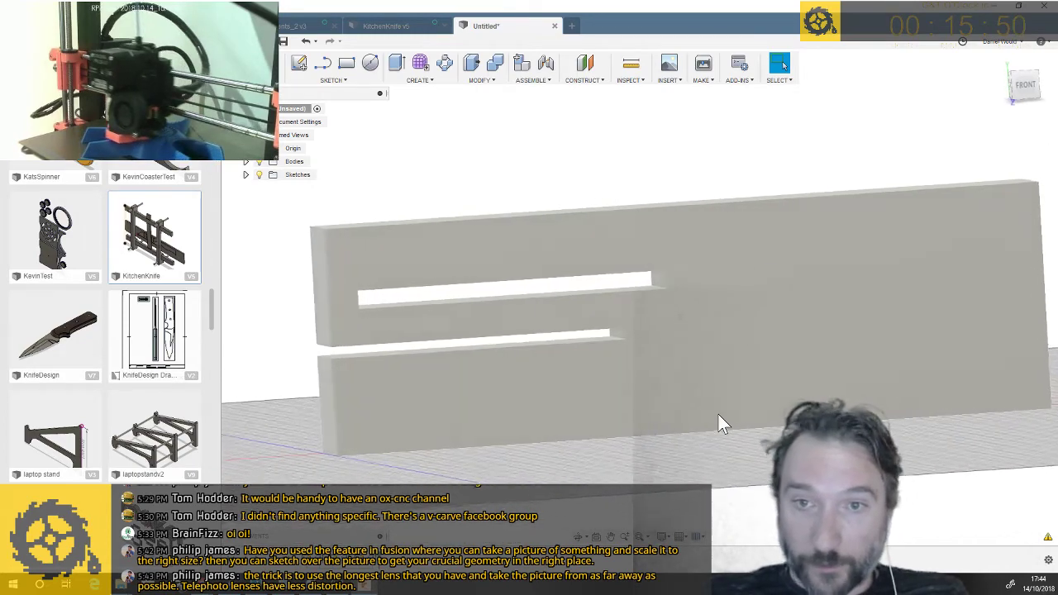
{"action": "scroll", "coordinate": [717, 413], "scroll_direction": "up", "scroll_amount": 1}
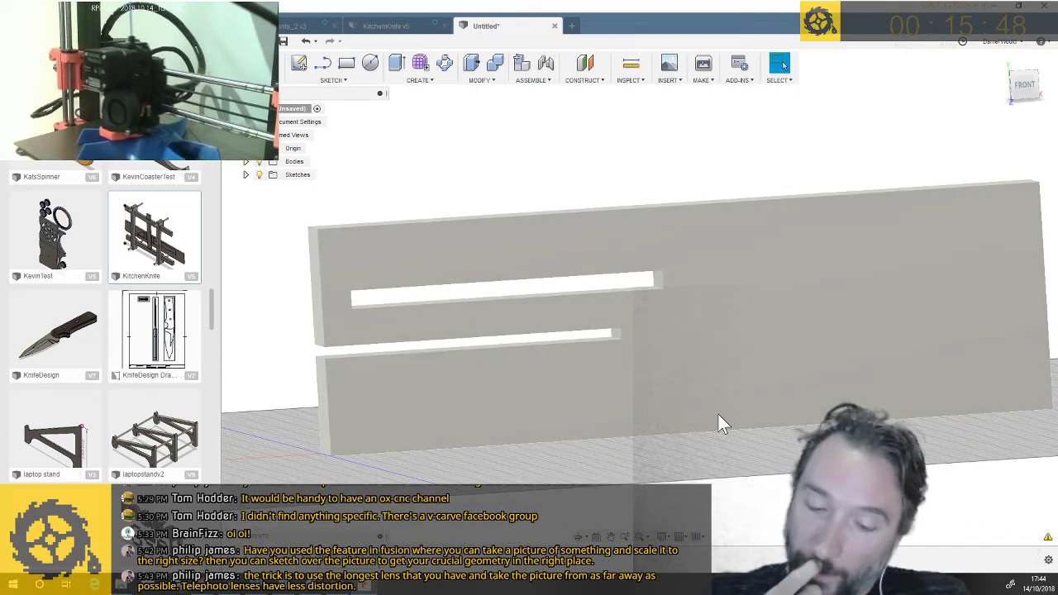
{"action": "scroll", "coordinate": [718, 417], "scroll_direction": "down", "scroll_amount": 1}
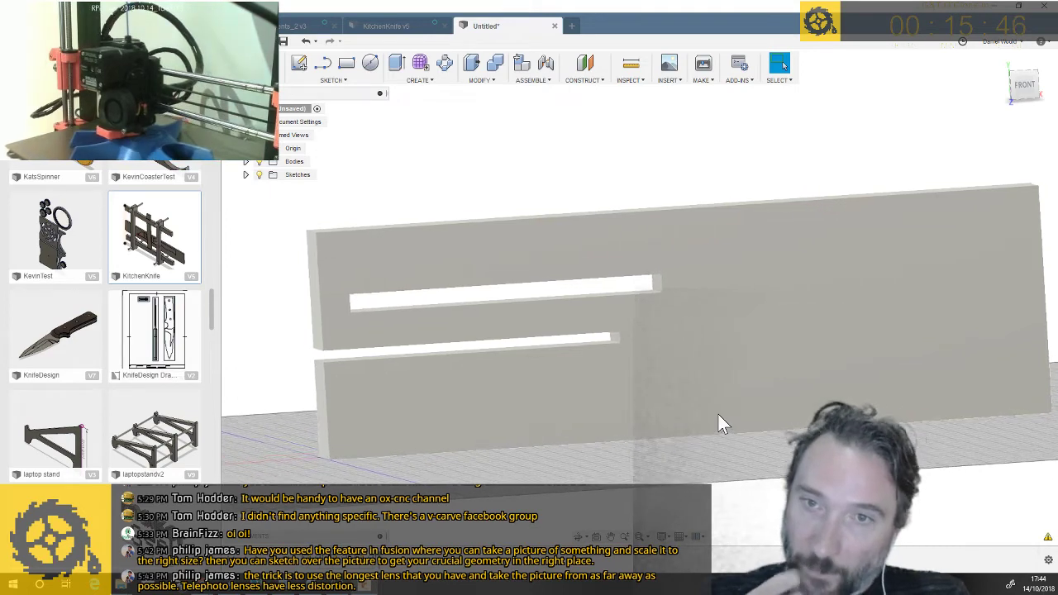
{"action": "scroll", "coordinate": [718, 418], "scroll_direction": "up", "scroll_amount": 2}
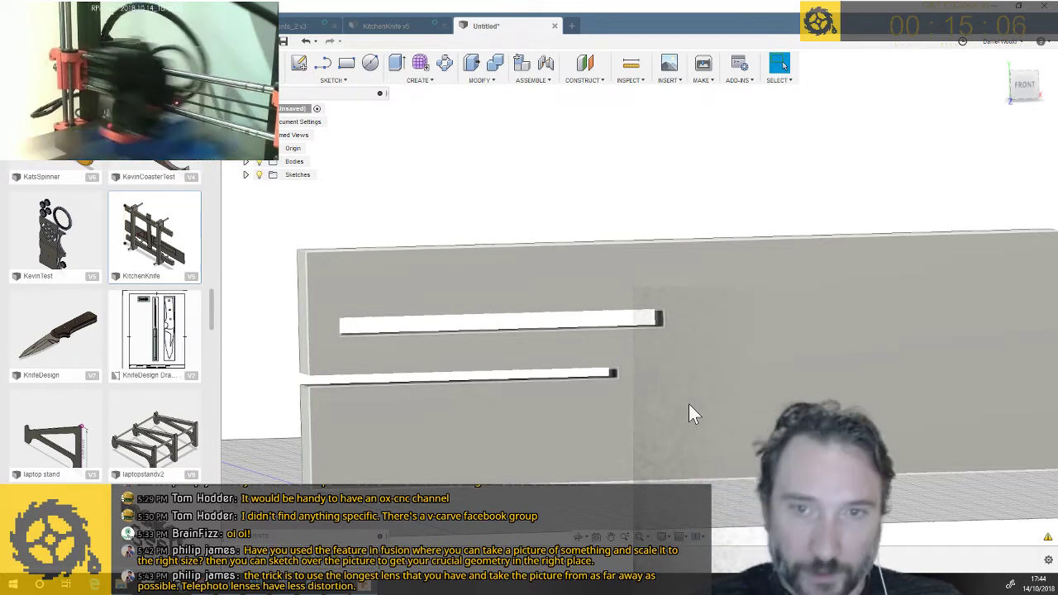
{"action": "left_click", "coordinate": [346, 63]}
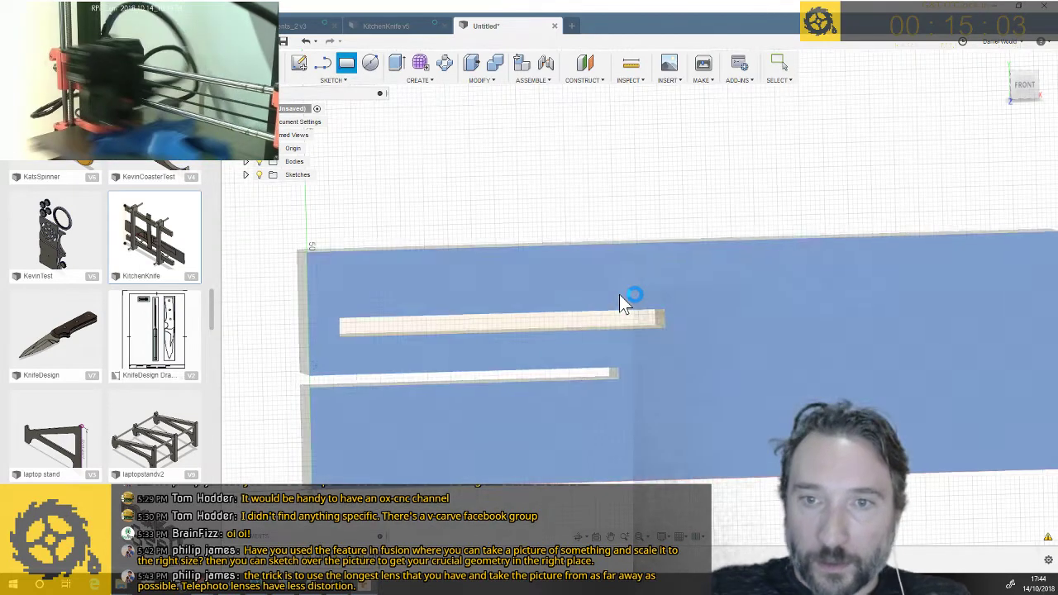
{"action": "left_click", "coordinate": [619, 291]}
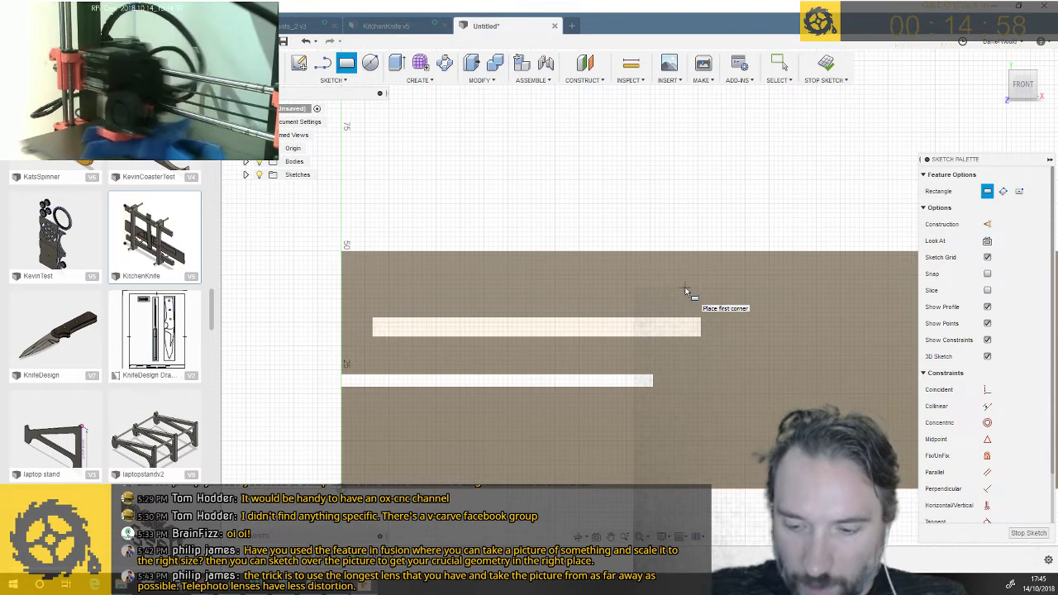
{"action": "left_click", "coordinate": [685, 288]}
{"action": "left_click", "coordinate": [632, 278]}
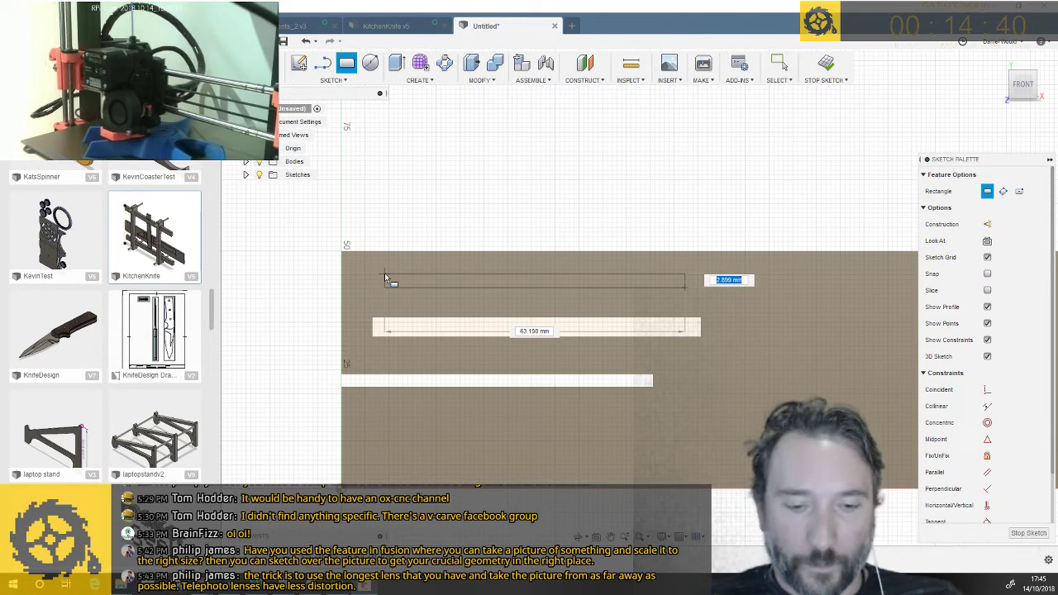
{"action": "type", "text": "4"}
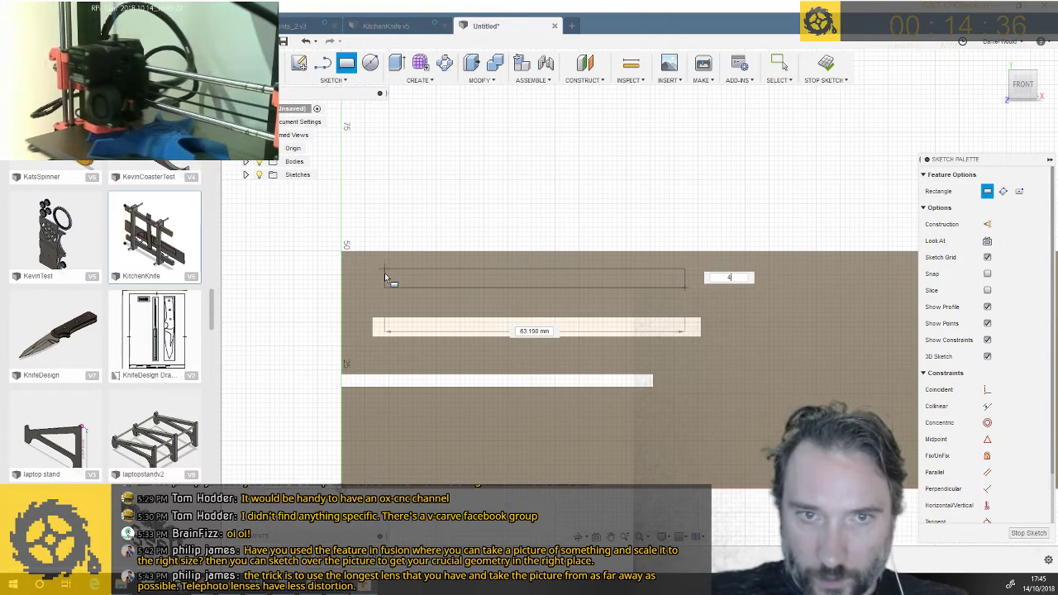
{"action": "key", "text": "Return"}
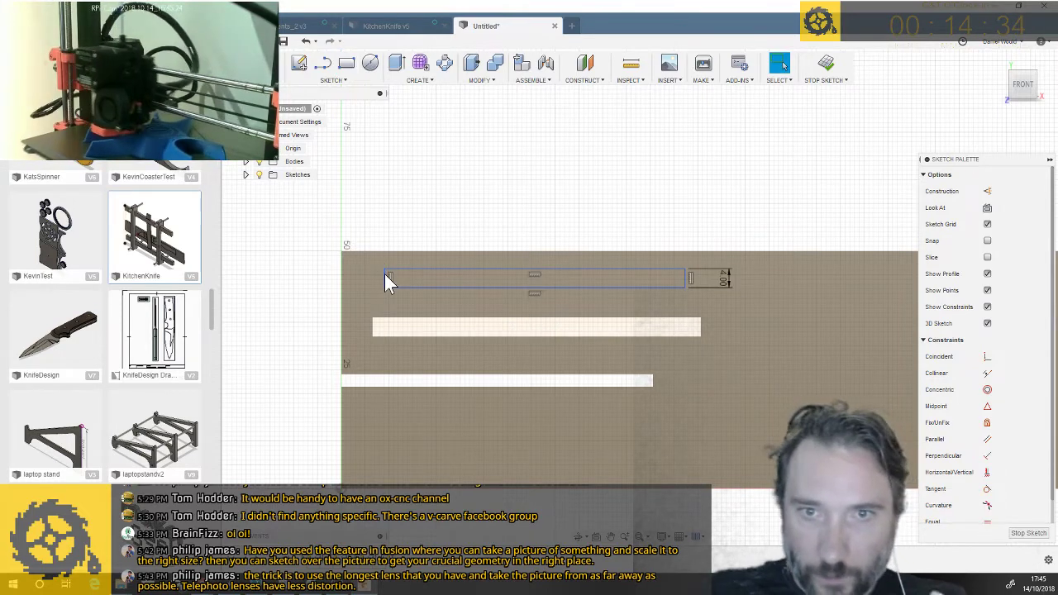
Dimension the gap between the upper slot's top edge and the 4 mm high rectangle's lower edge as 7 mm
{"action": "key", "text": "d"}
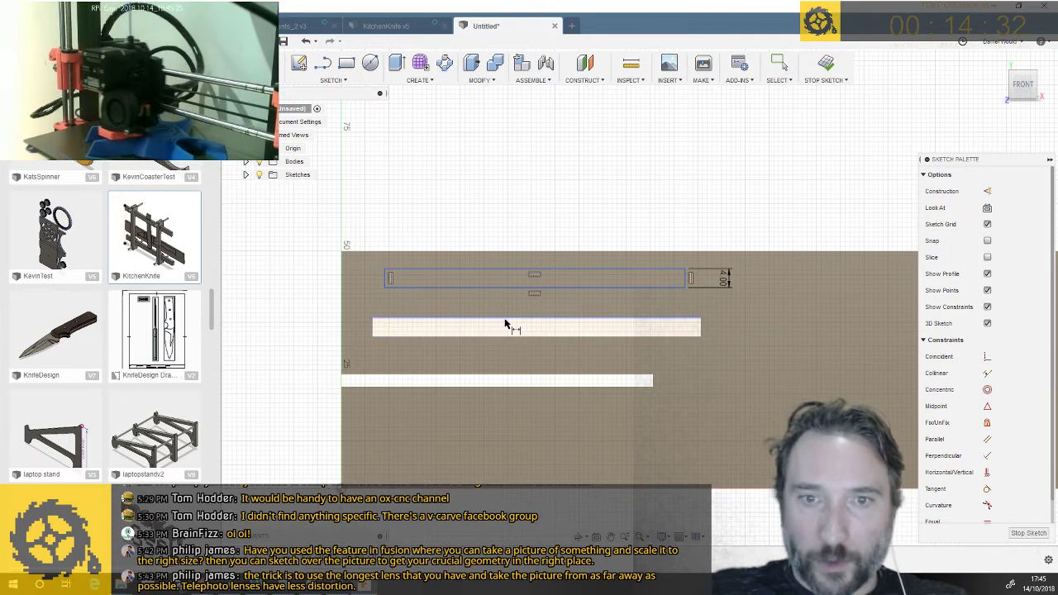
{"action": "left_click", "coordinate": [505, 320]}
{"action": "left_click", "coordinate": [504, 286]}
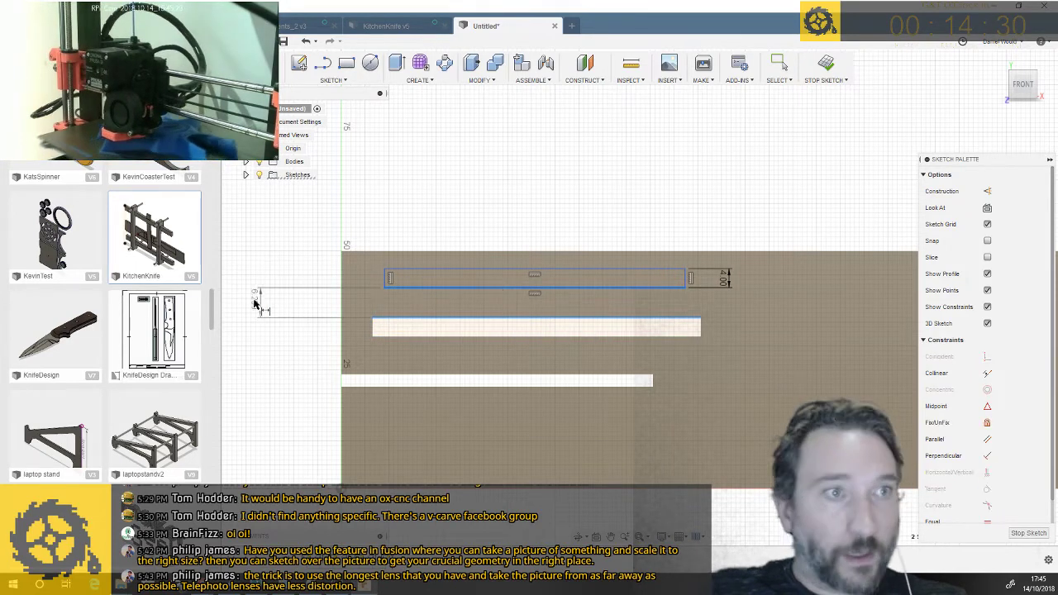
{"action": "left_click", "coordinate": [254, 306]}
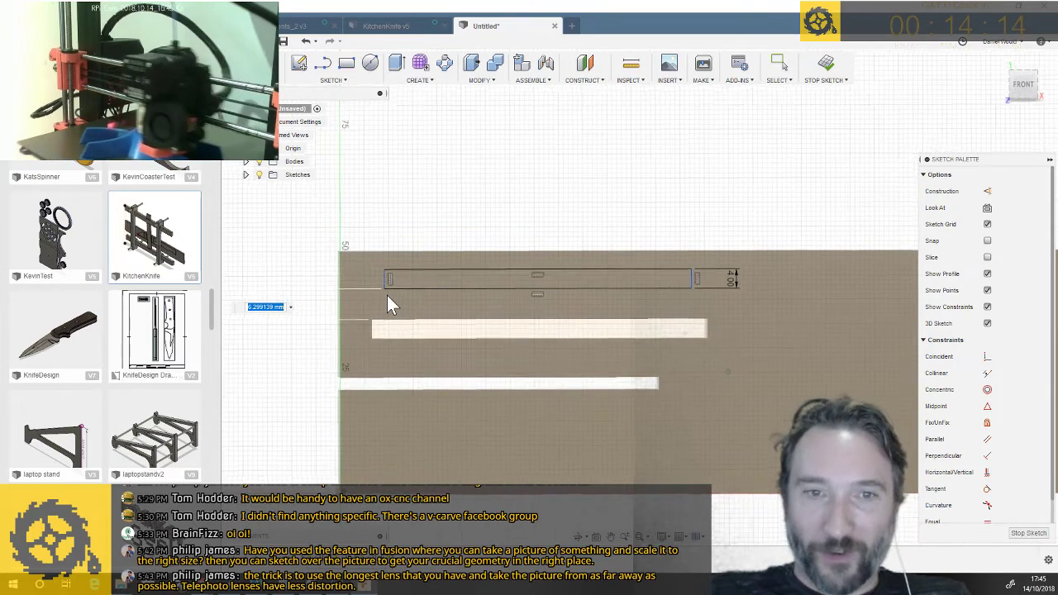
{"action": "key", "text": "Return"}
{"action": "scroll", "coordinate": [507, 281], "scroll_direction": "up", "scroll_amount": 1}
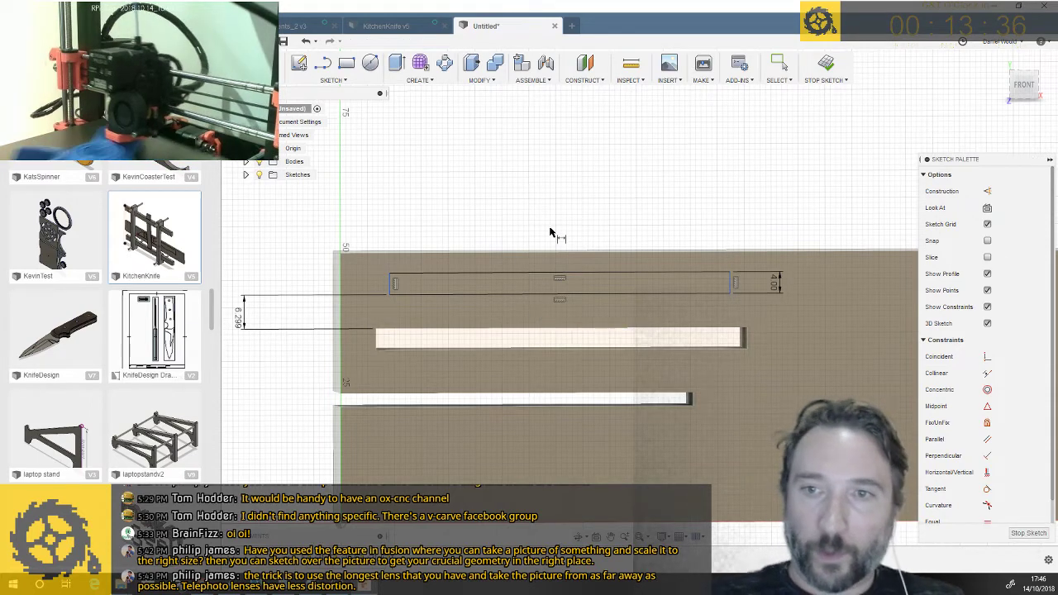
{"action": "left_click", "coordinate": [535, 294]}
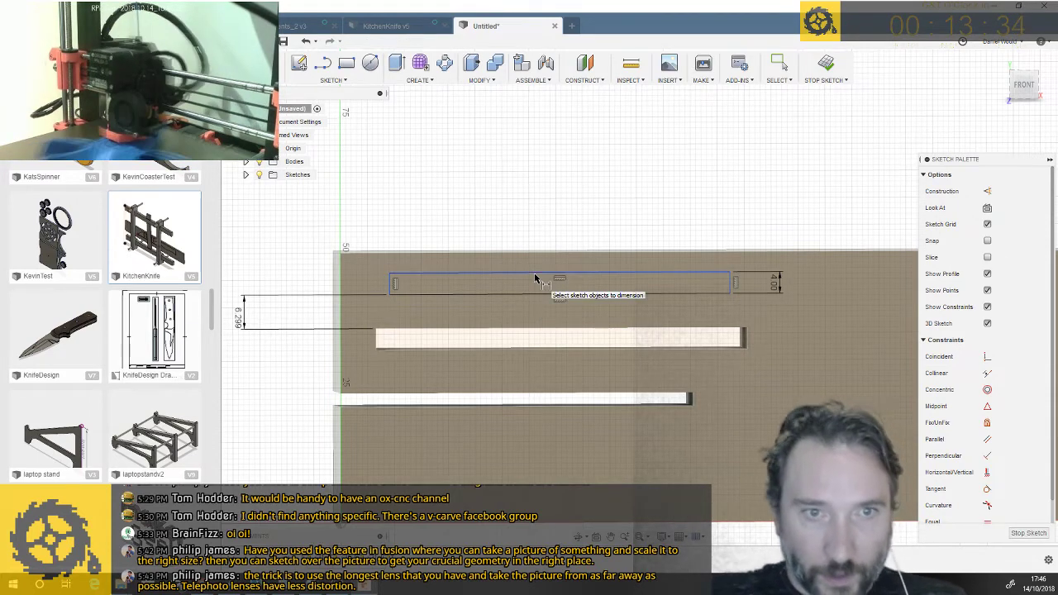
{"action": "scroll", "coordinate": [535, 279], "scroll_direction": "down", "scroll_amount": 2}
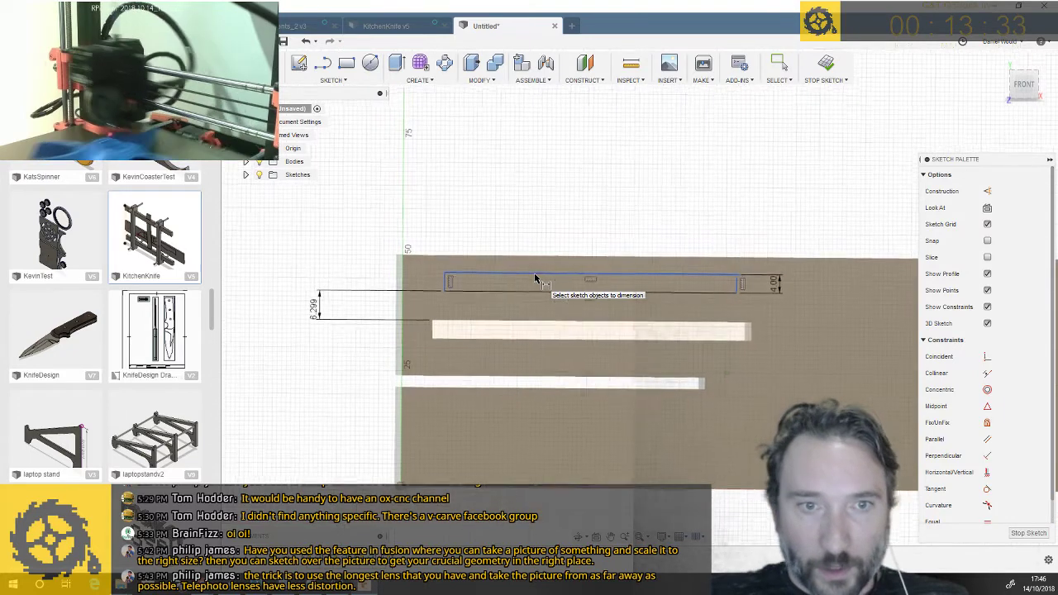
{"action": "double_click", "coordinate": [322, 306]}
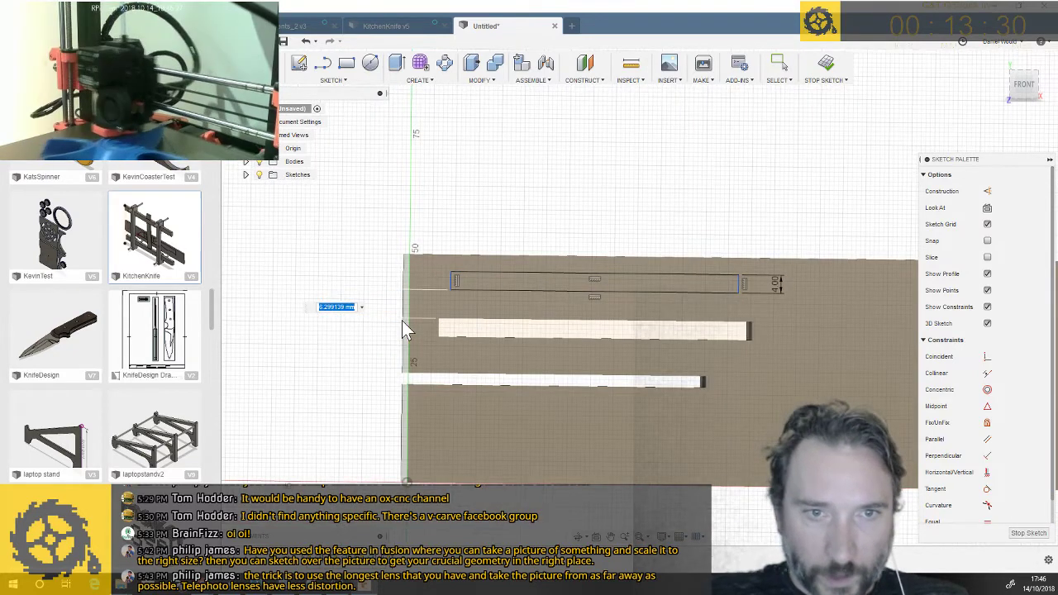
{"action": "type", "text": "7"}
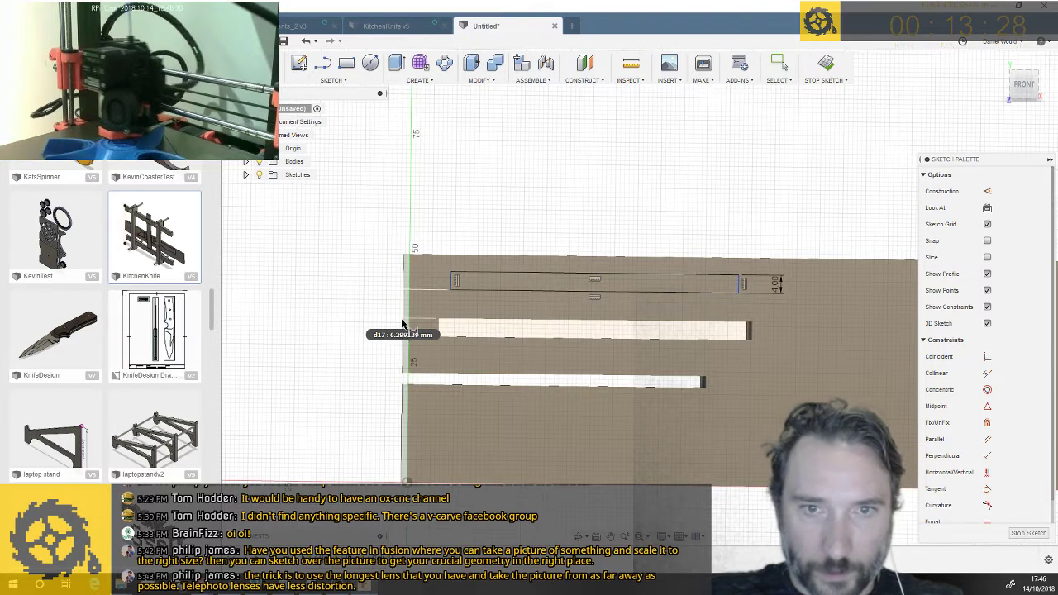
{"action": "key", "text": "Return"}
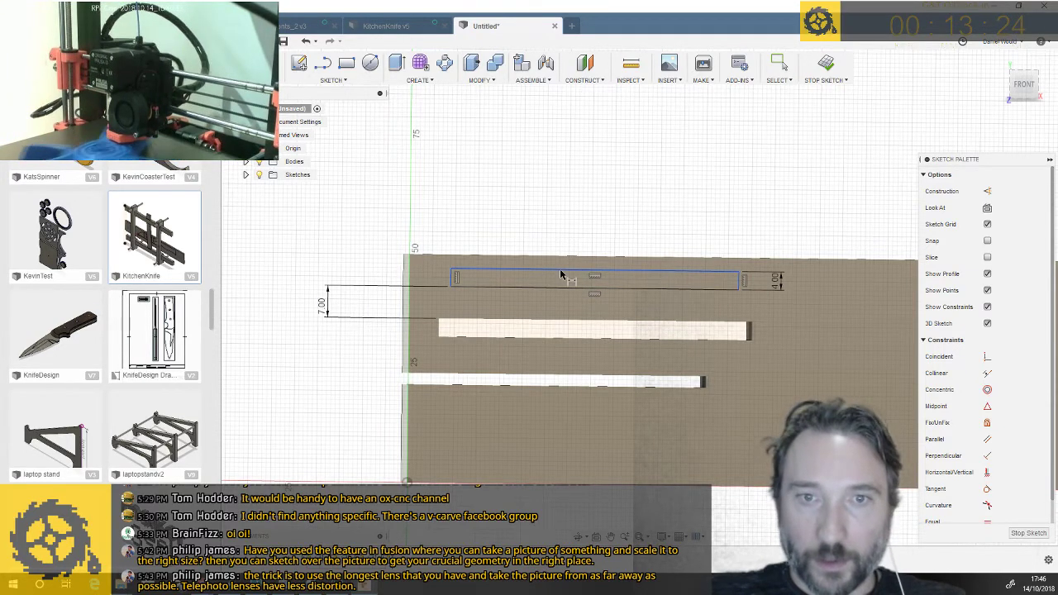
Dimension the length of the 4 mm high rectangle above the upper slot as 67 mm
{"action": "left_click", "coordinate": [510, 280]}
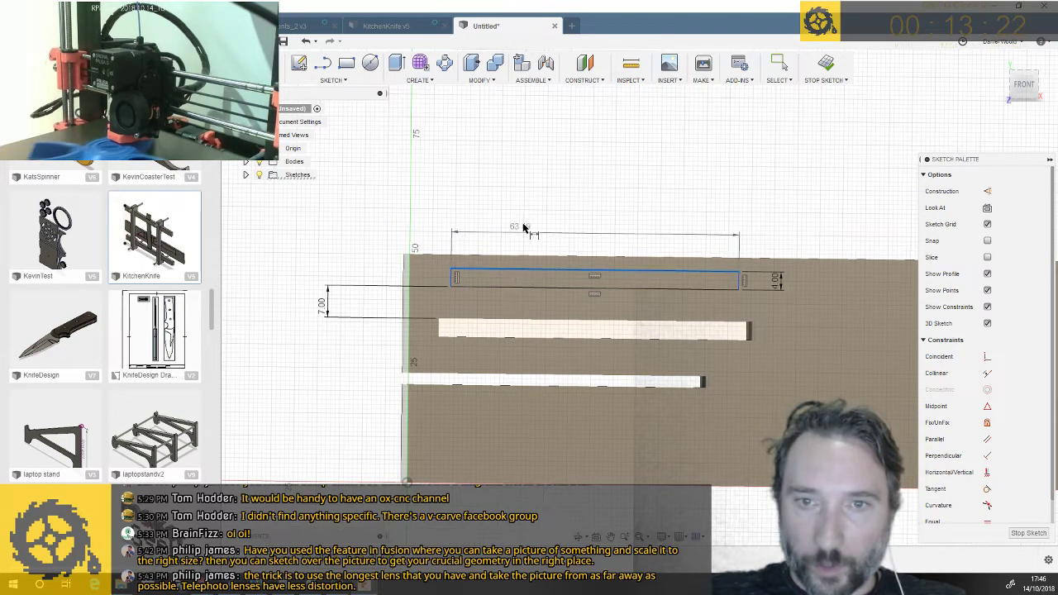
{"action": "left_click", "coordinate": [526, 228]}
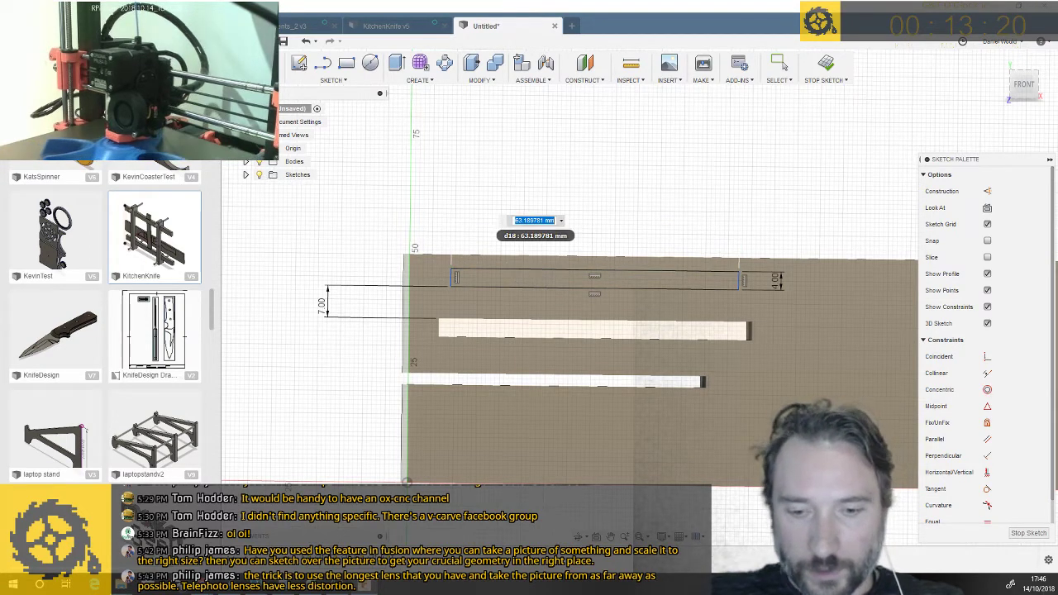
{"action": "type", "text": "67"}
{"action": "key", "text": "Return"}
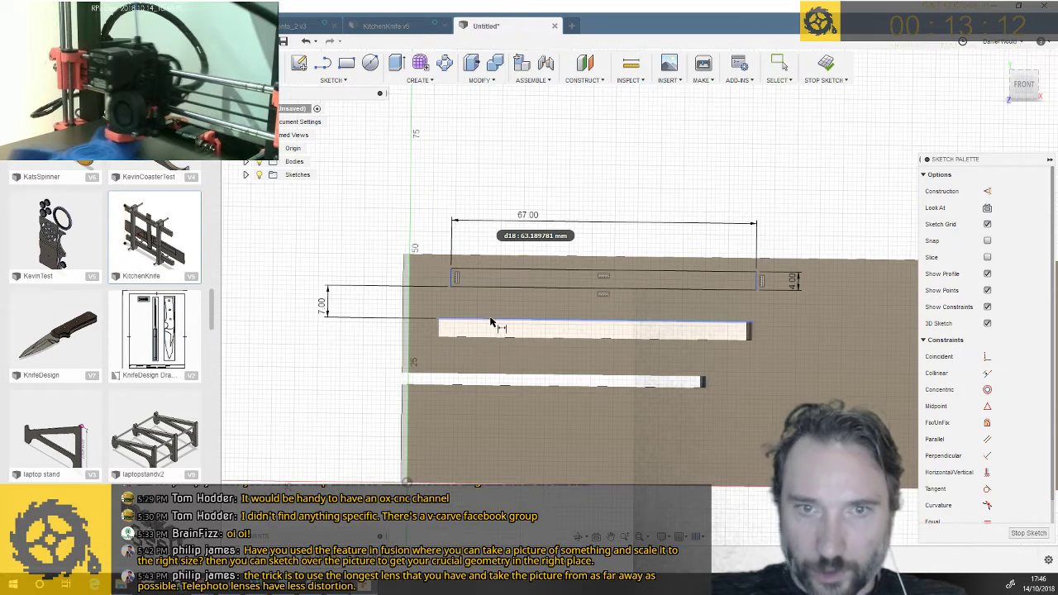
Try a dimension for the offset between the far ends of the upper slot and the 67 mm rectangle, and delete it
{"action": "left_click", "coordinate": [751, 334]}
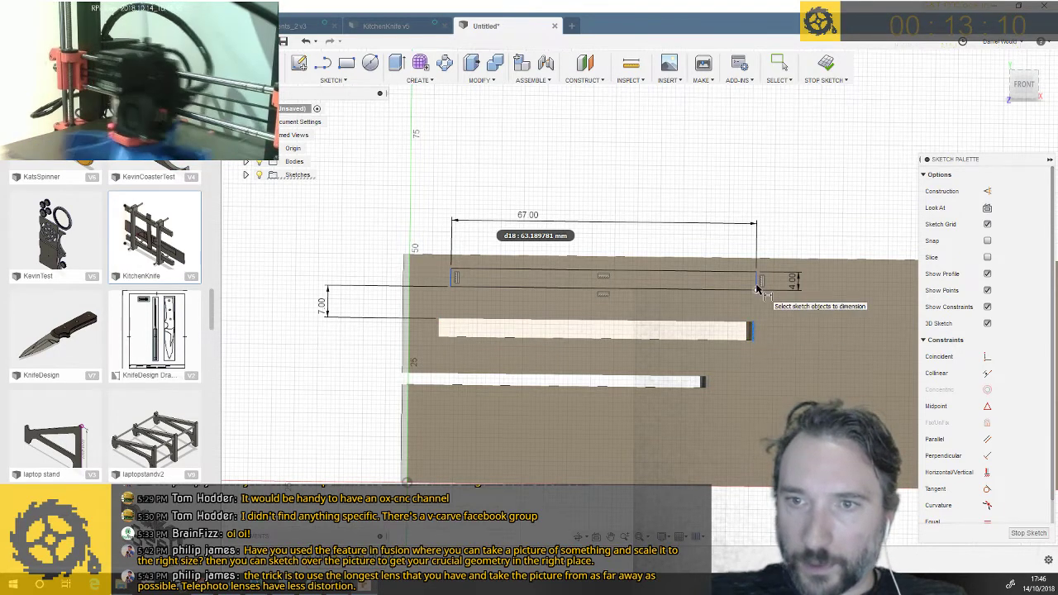
{"action": "key", "text": "Escape"}
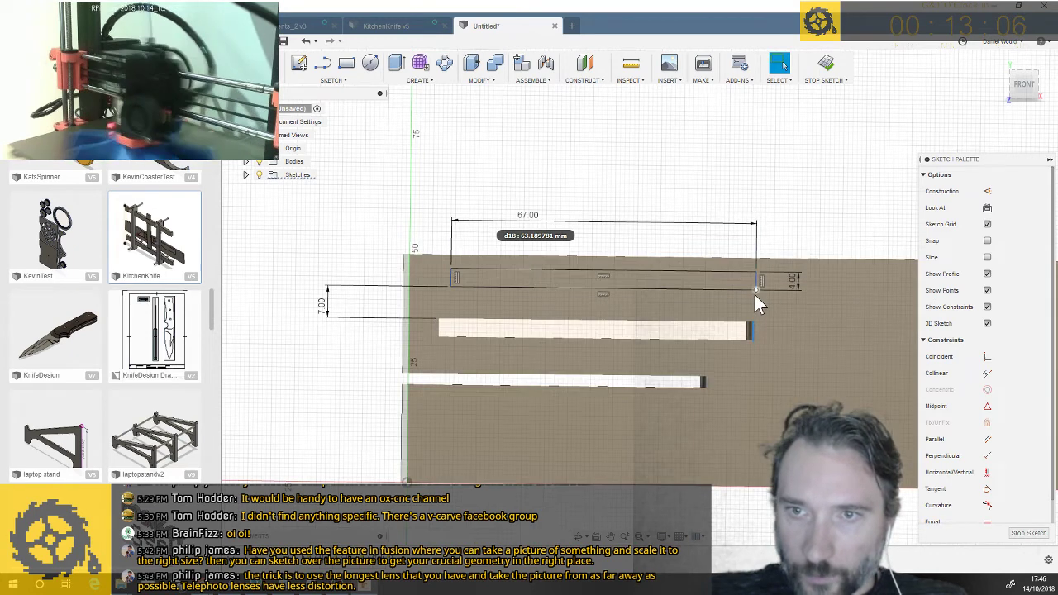
{"action": "key", "text": "d"}
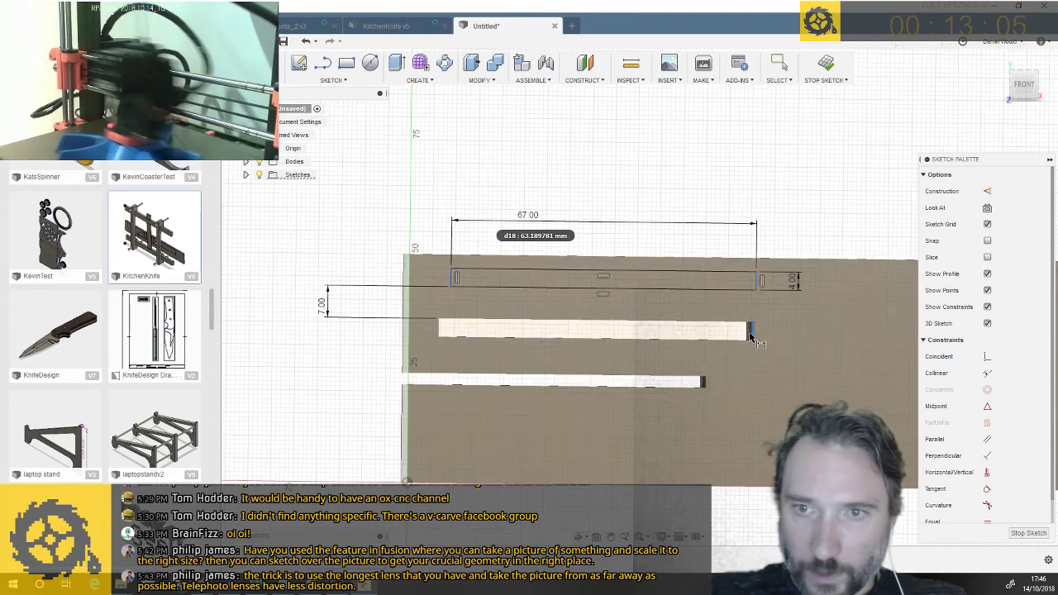
{"action": "left_click", "coordinate": [757, 283]}
{"action": "left_click", "coordinate": [754, 333]}
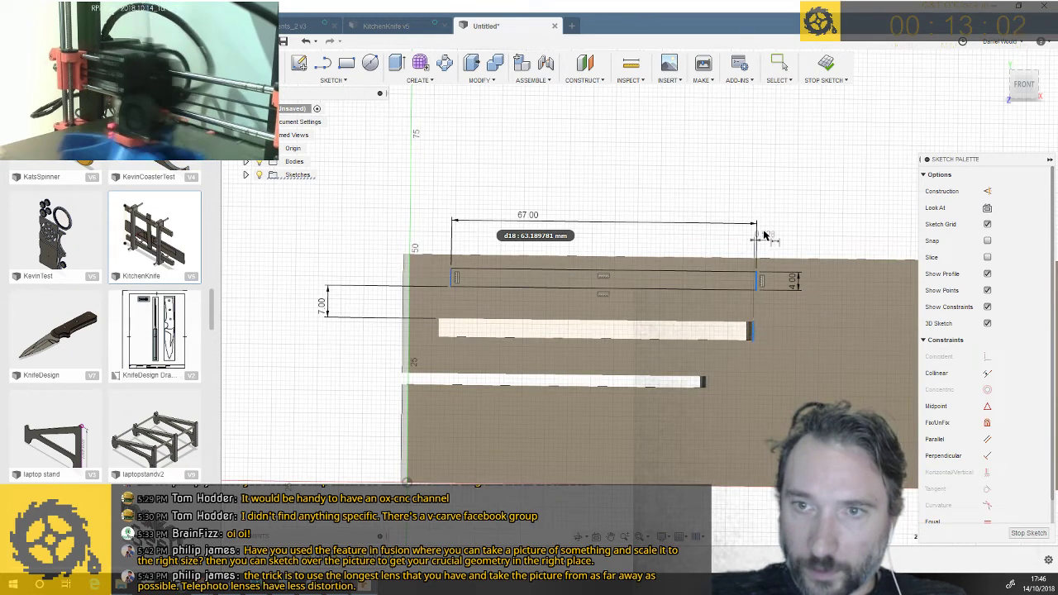
{"action": "left_click", "coordinate": [765, 207]}
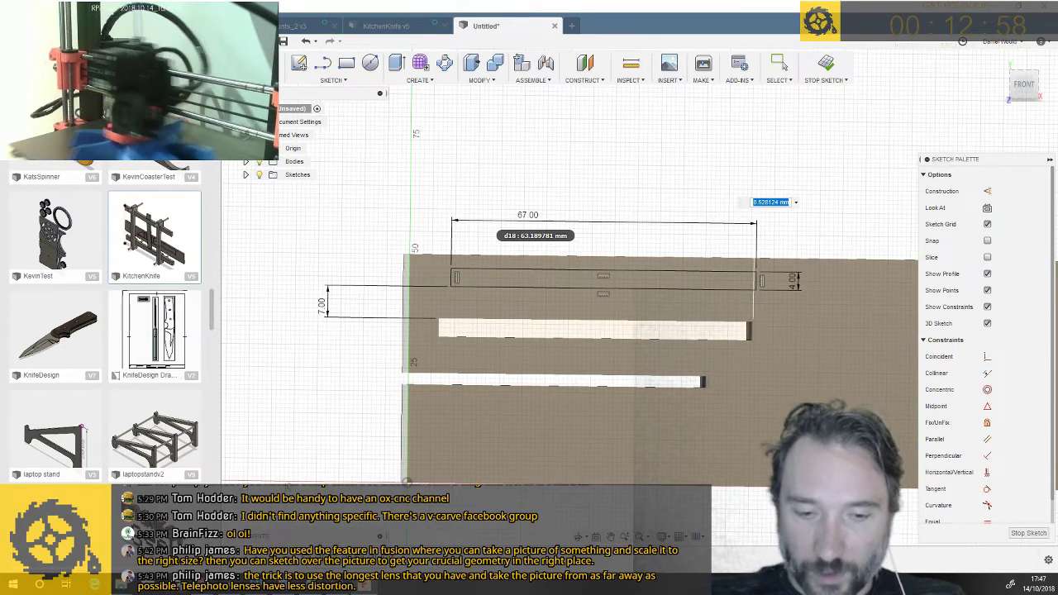
{"action": "key", "text": "Return"}
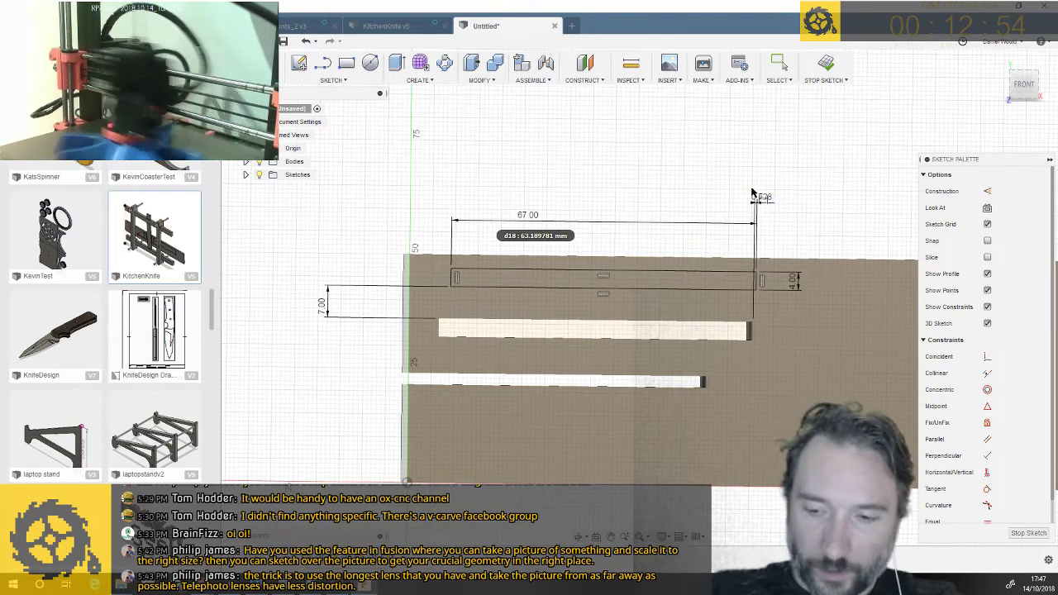
{"action": "left_click", "coordinate": [760, 198]}
{"action": "key", "text": "Delete"}
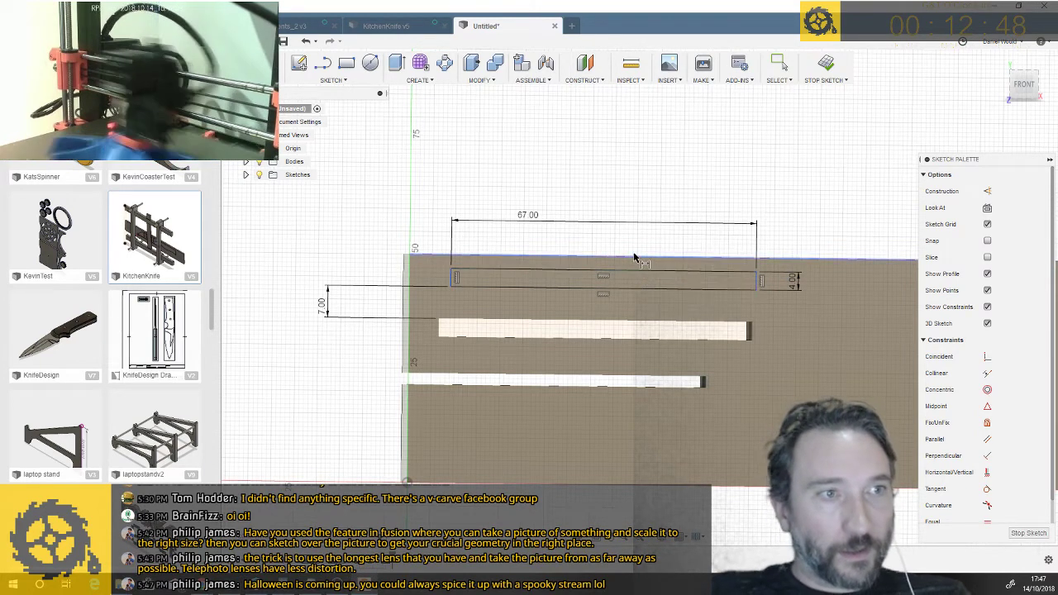
Move the 67 mm rectangle sideways so its far end sits slightly inside the far end of the slot below
{"action": "right_click", "coordinate": [543, 289]}
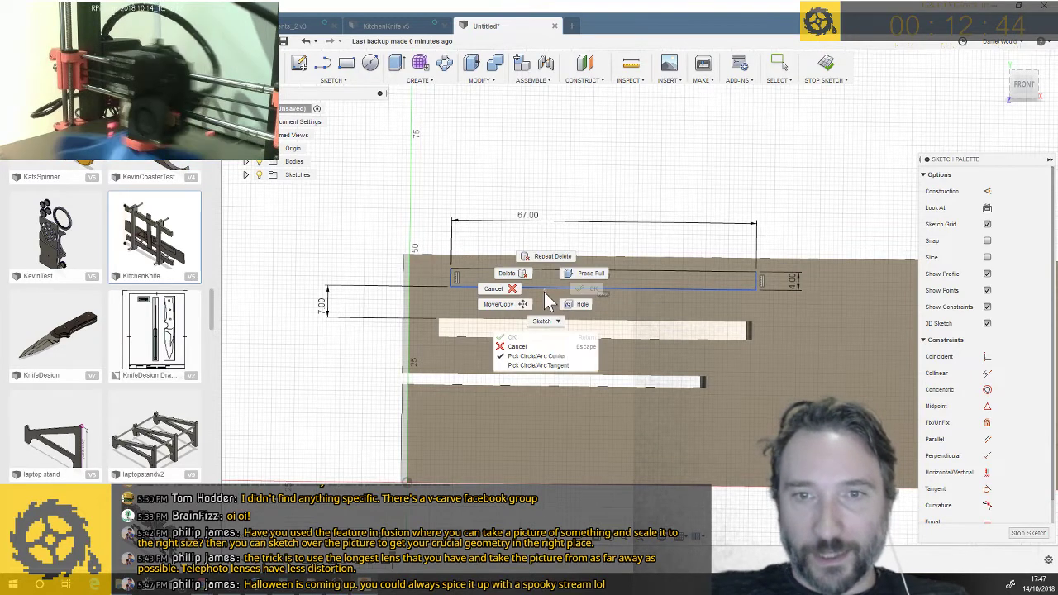
{"action": "left_click", "coordinate": [514, 304]}
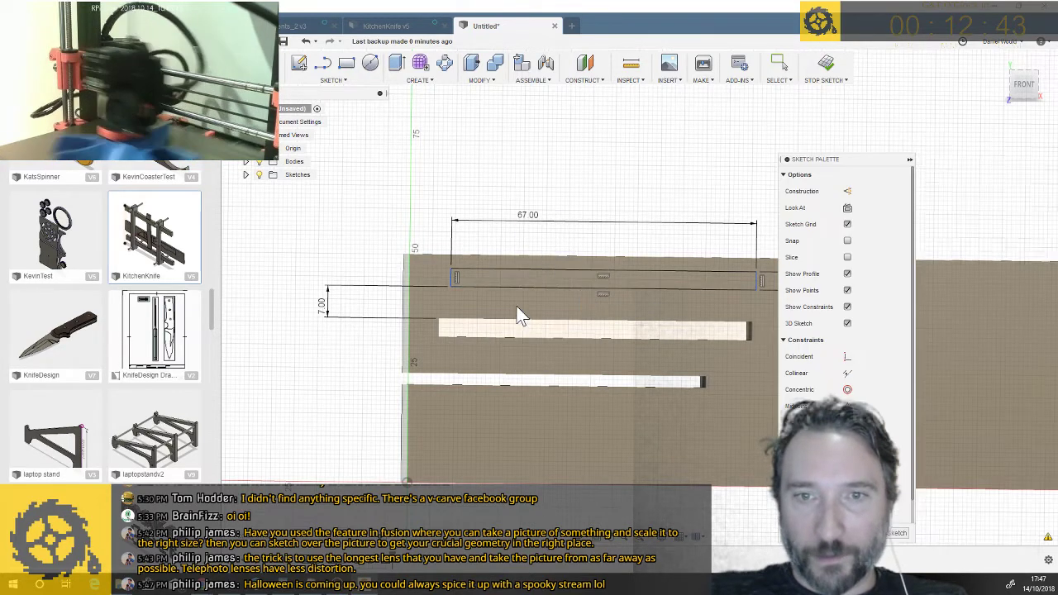
{"action": "left_click", "coordinate": [581, 287]}
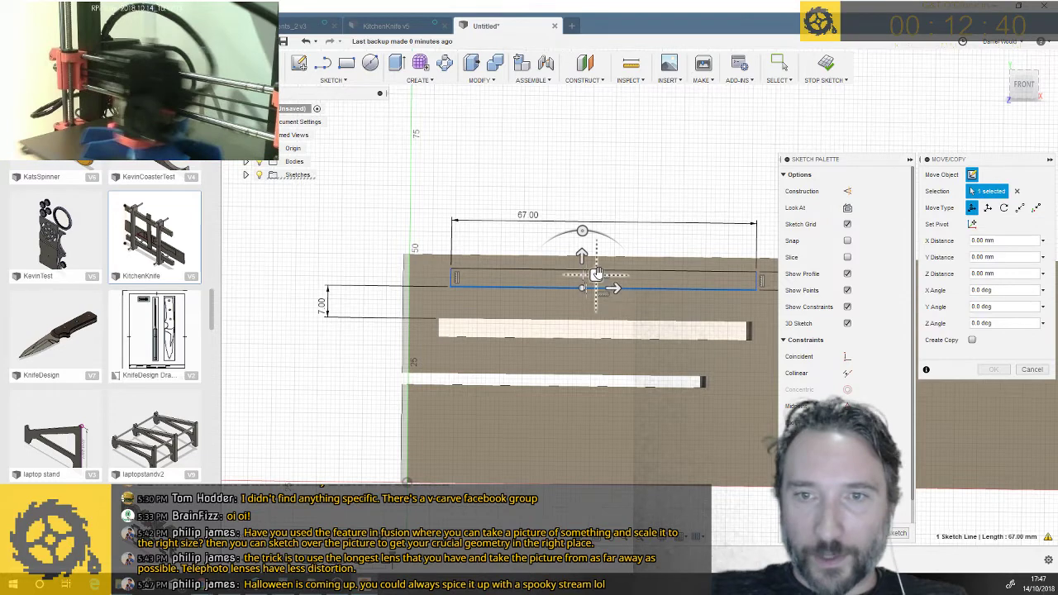
{"action": "left_click_drag", "start_coordinate": [615, 288], "coordinate": [608, 286]}
{"action": "key", "text": "Return"}
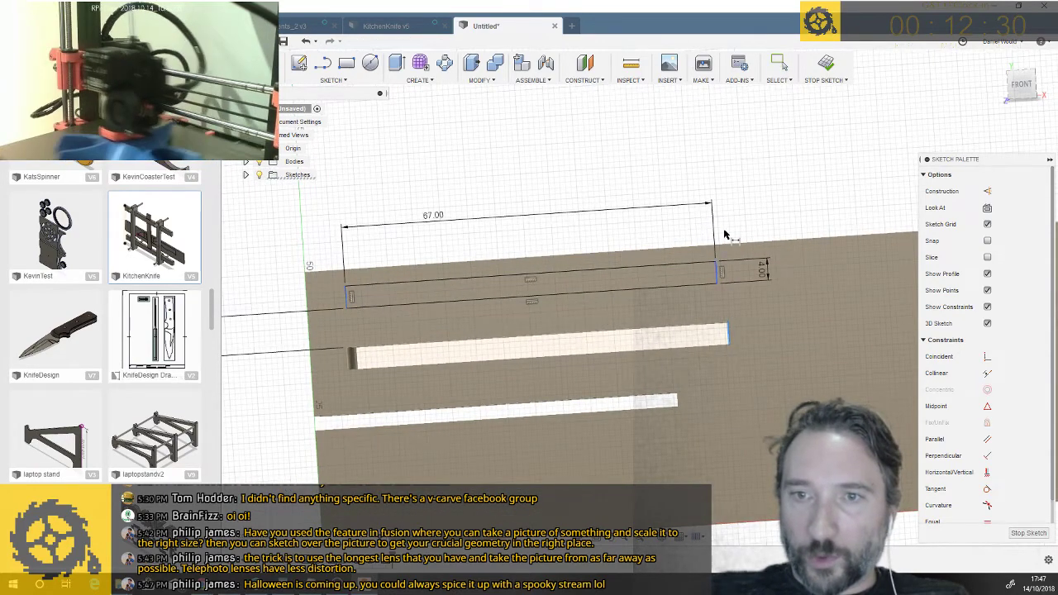
Dimension the offset between the far ends of the upper slot and the 67 mm rectangle as 3 mm, and finish the sketch
{"action": "left_click", "coordinate": [715, 163]}
{"action": "type", "text": "3"}
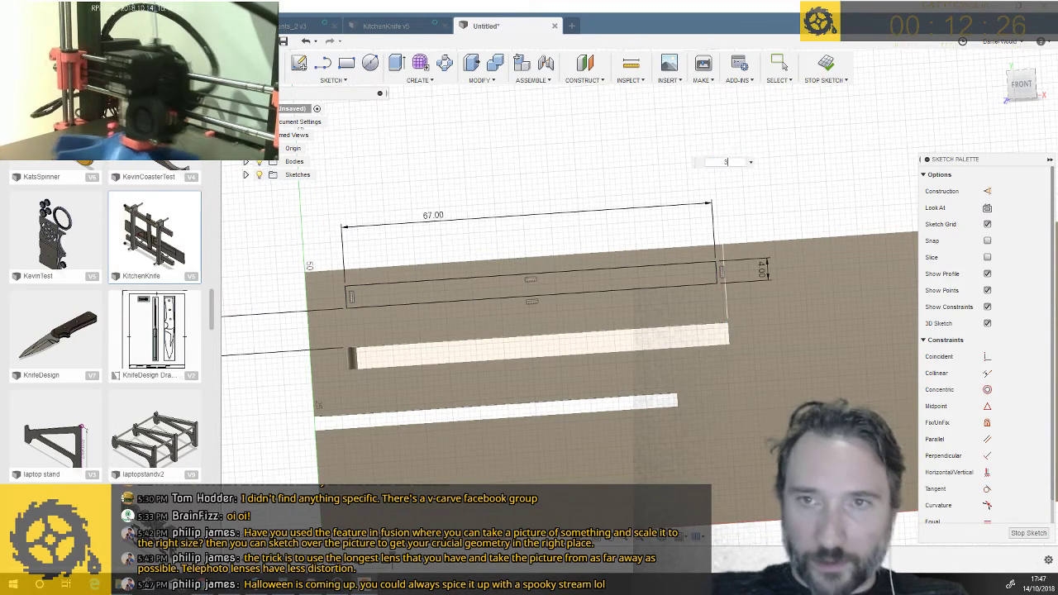
{"action": "left_click", "coordinate": [718, 168]}
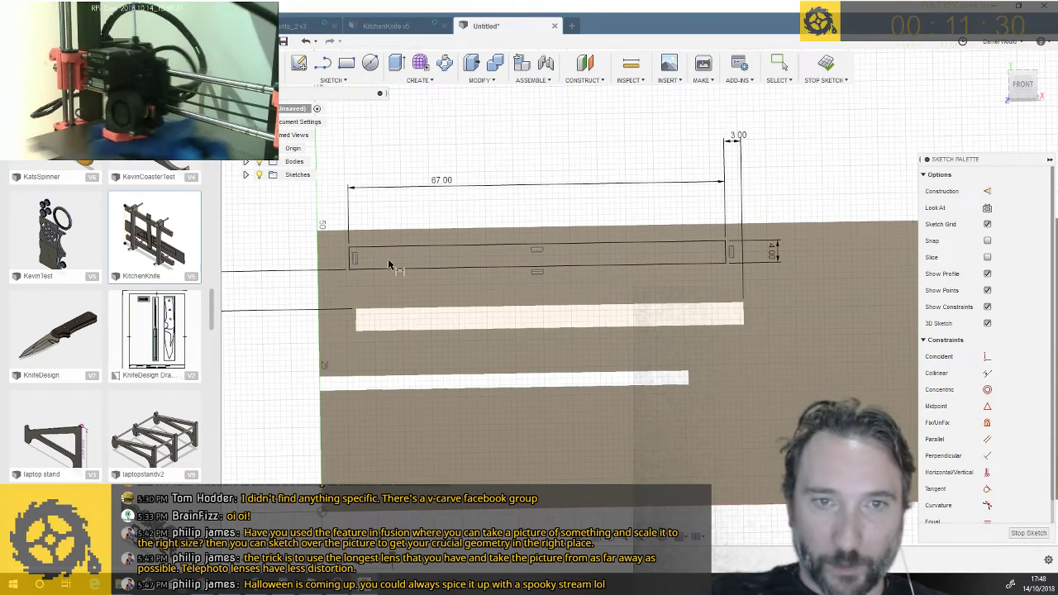
{"action": "left_click", "coordinate": [350, 263]}
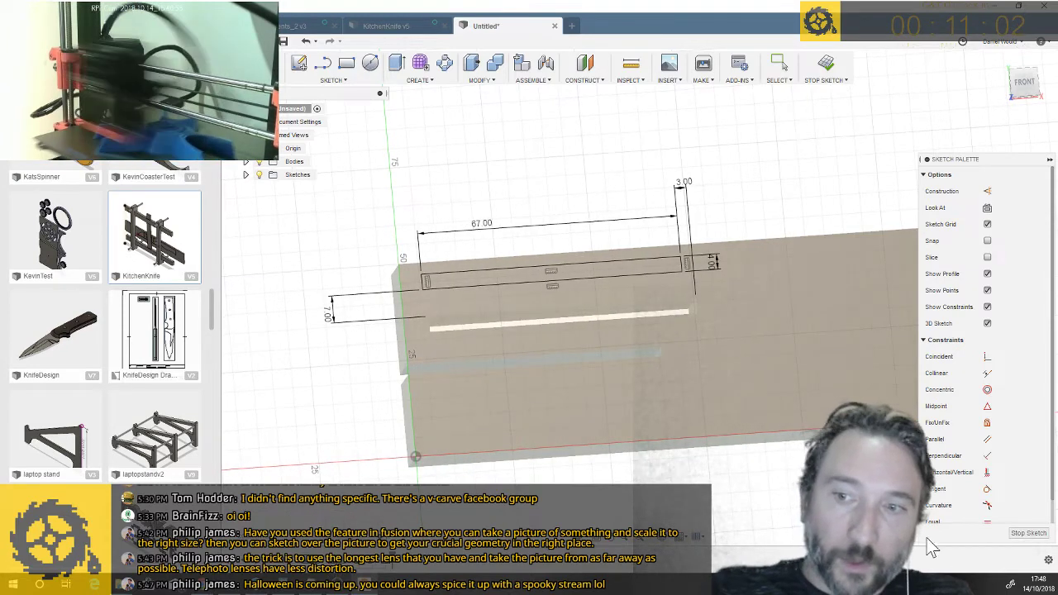
{"action": "left_click", "coordinate": [1028, 533]}
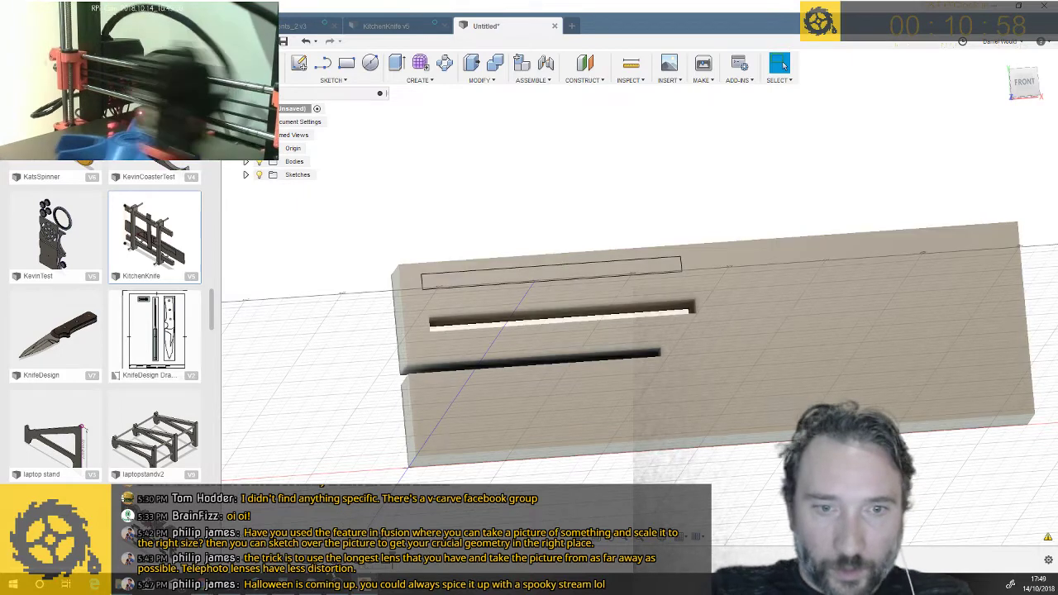
Make the hidden Sketch1, Sketch2 and Sketch3 visible on the model
{"action": "left_click", "coordinate": [245, 174]}
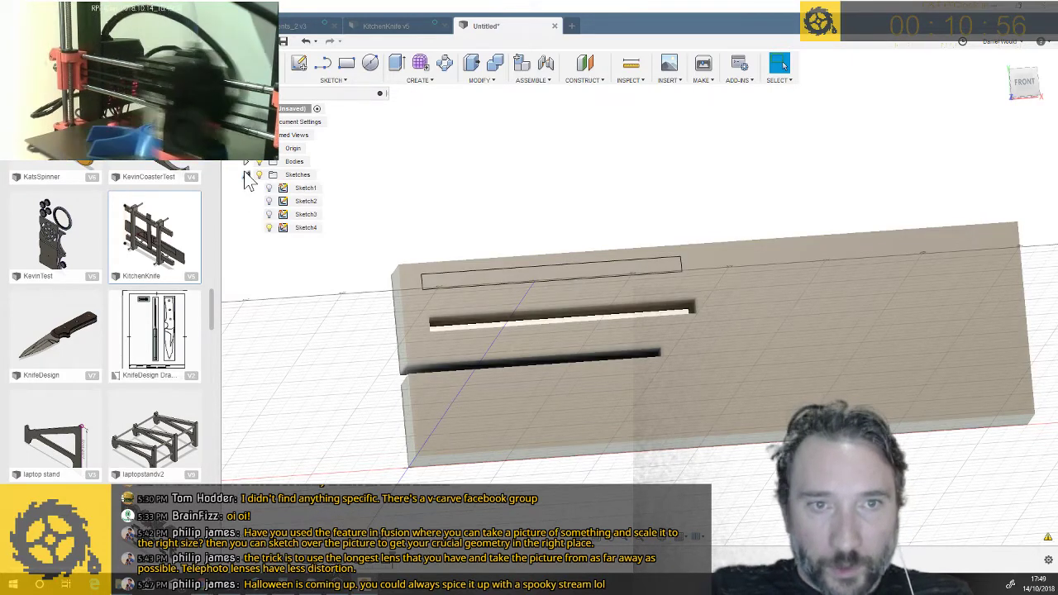
{"action": "left_click", "coordinate": [269, 215]}
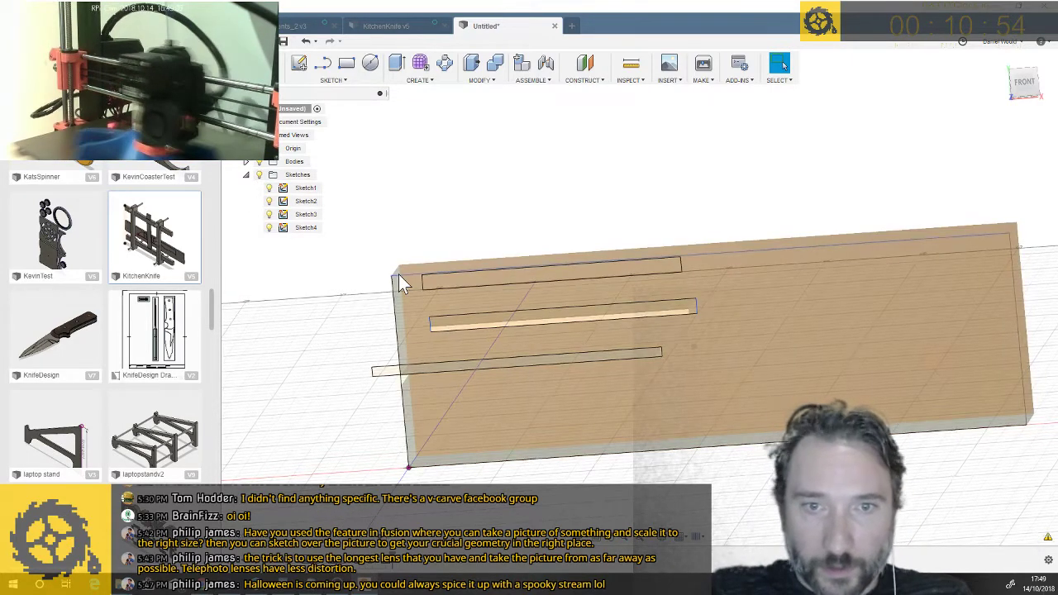
Edit Sketch2 to set the length of the upper through slot's rectangle to 72 mm, and finish the sketch
{"action": "scroll", "coordinate": [470, 323], "scroll_direction": "up", "scroll_amount": 5}
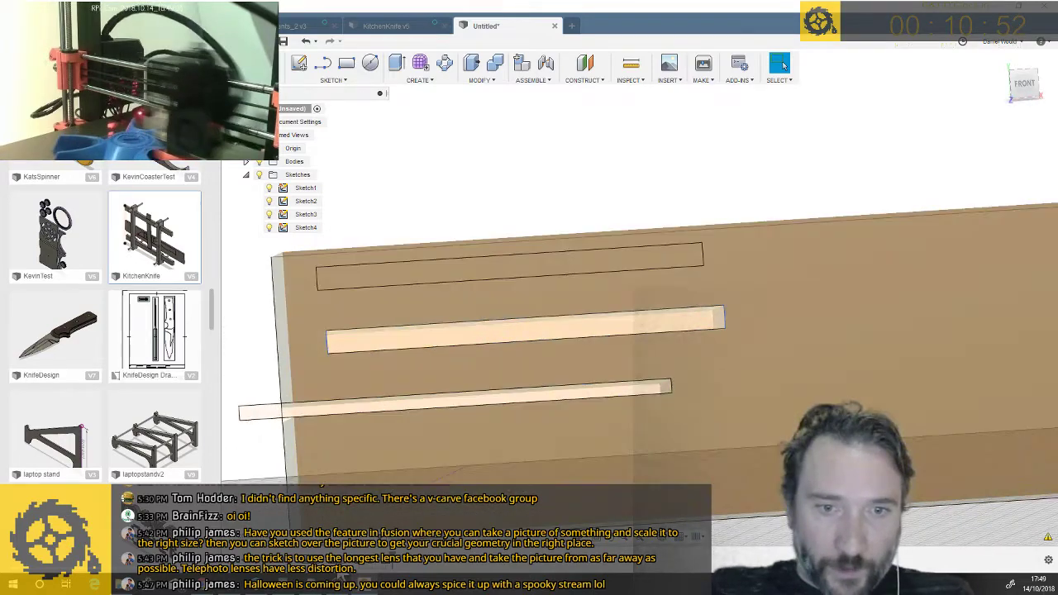
{"action": "right_click", "coordinate": [333, 536]}
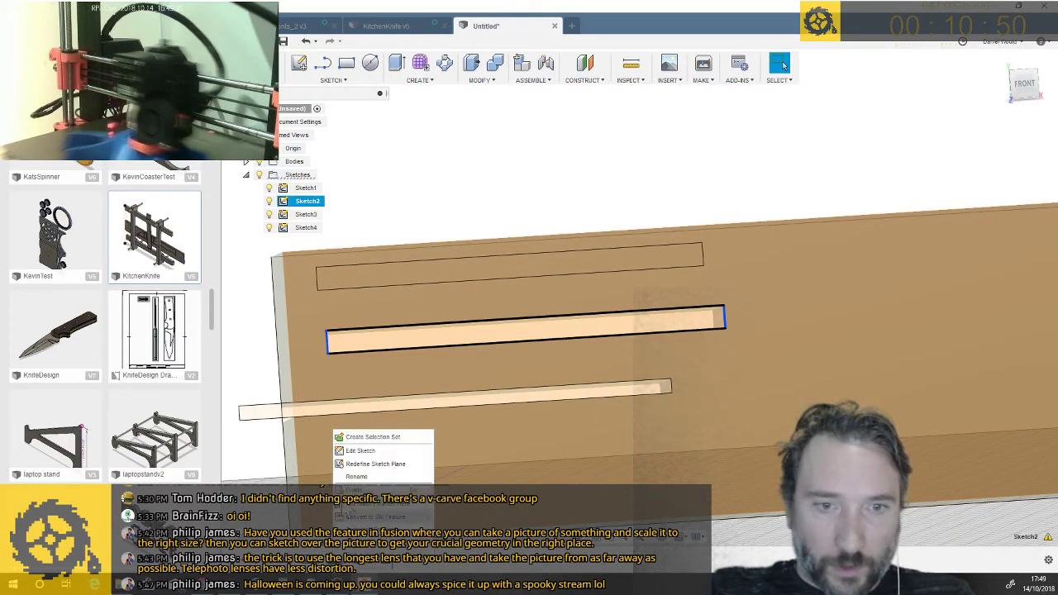
{"action": "left_click", "coordinate": [358, 452]}
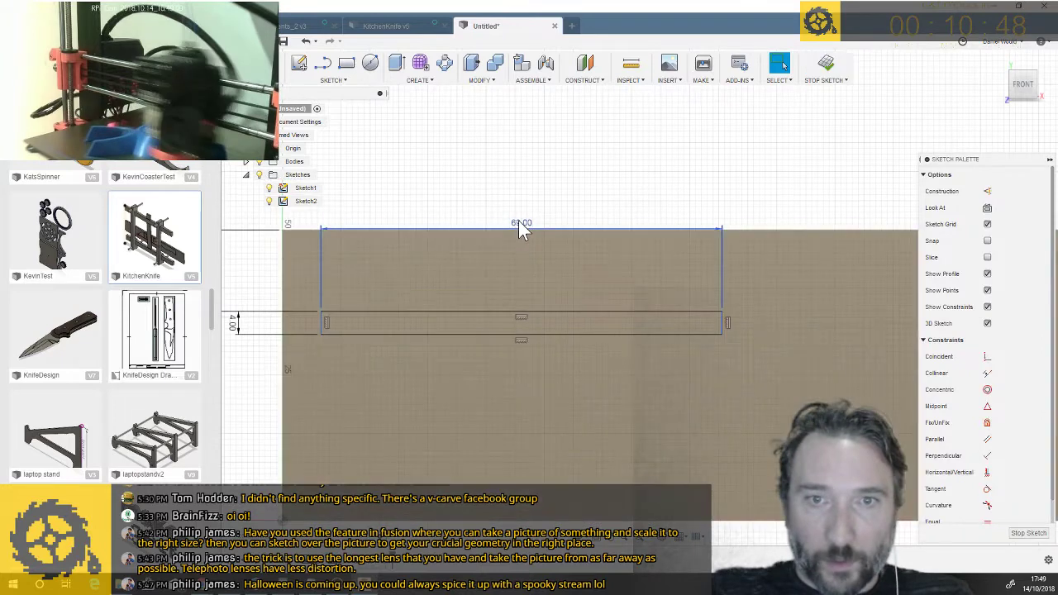
{"action": "double_click", "coordinate": [519, 224]}
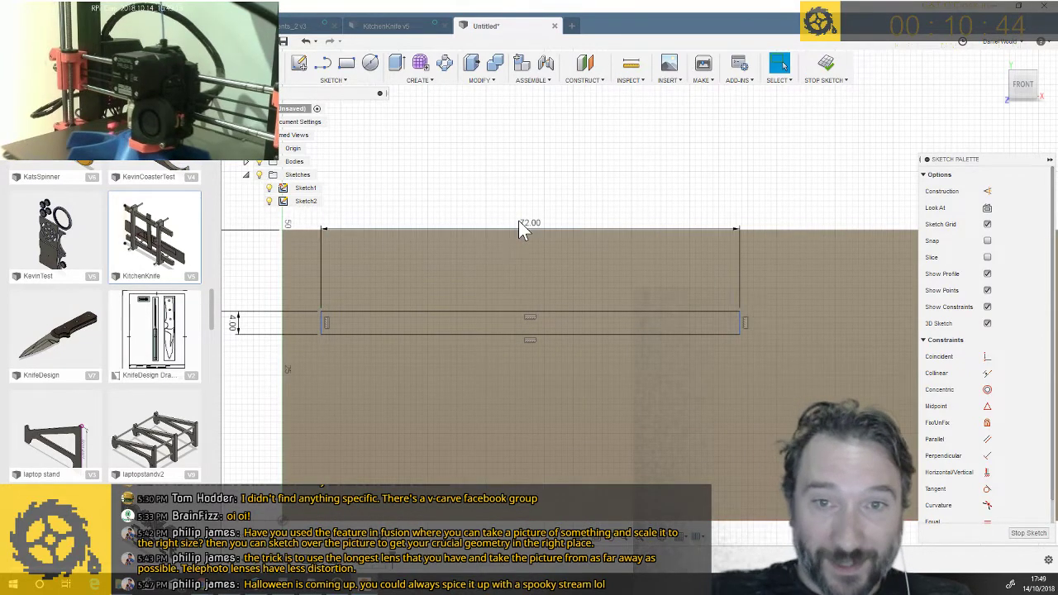
{"action": "left_click", "coordinate": [486, 316]}
{"action": "scroll", "coordinate": [486, 316], "scroll_direction": "down", "scroll_amount": 2}
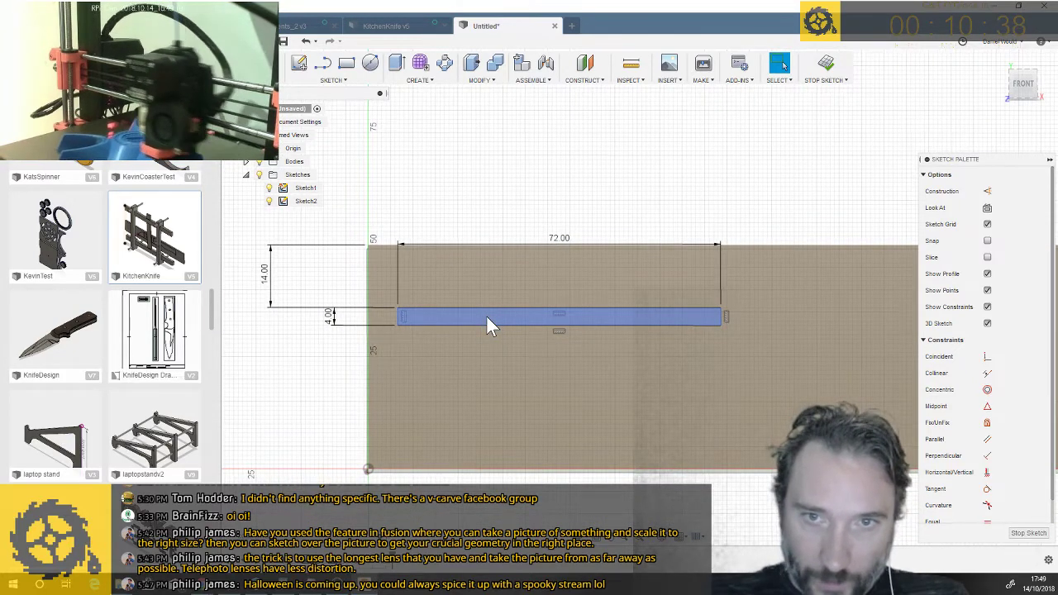
{"action": "left_click", "coordinate": [355, 327]}
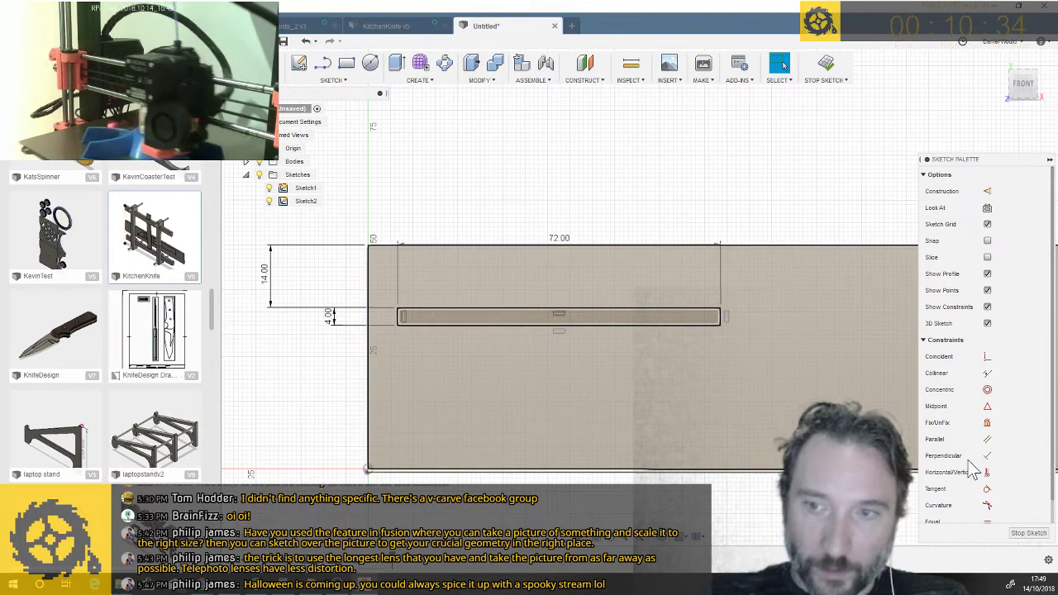
{"action": "left_click", "coordinate": [1028, 533]}
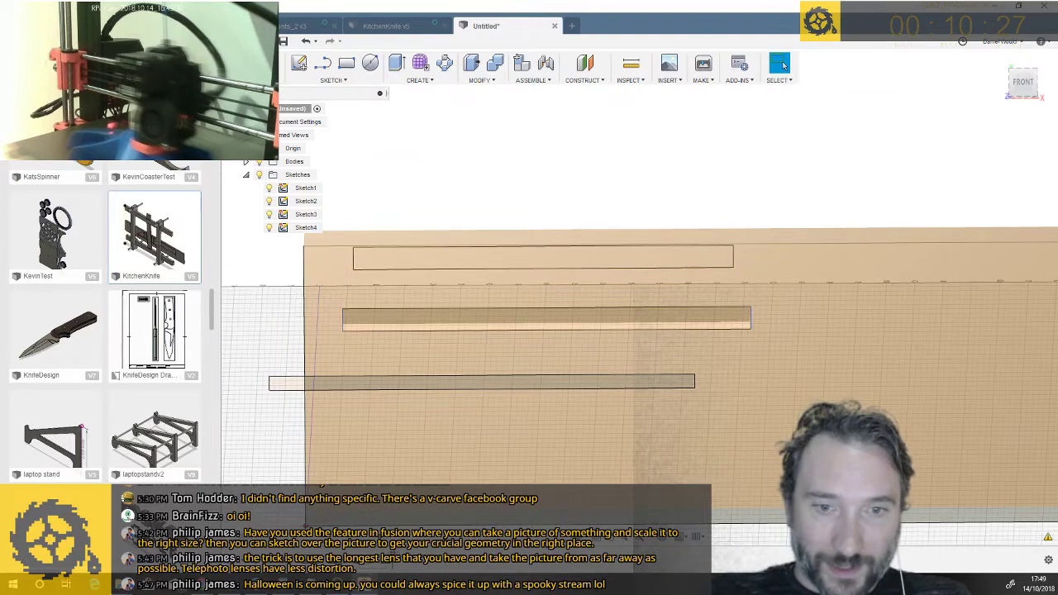
Cut the 67 x 4 mm rectangle above the through slots 5 mm deep into the block's front face
{"action": "left_click", "coordinate": [386, 563]}
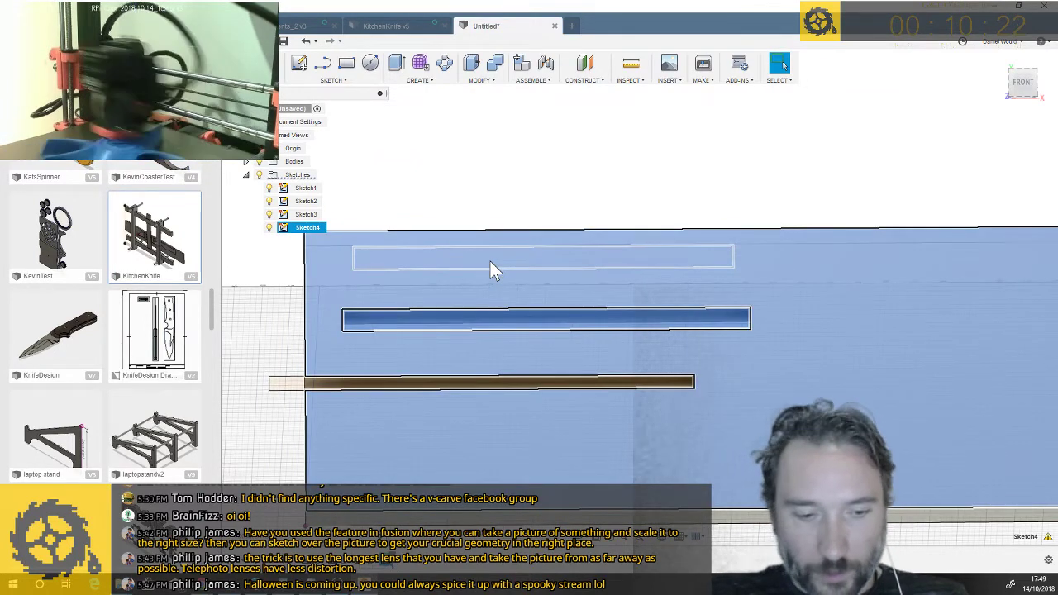
{"action": "key", "text": "q"}
{"action": "left_click", "coordinate": [491, 260]}
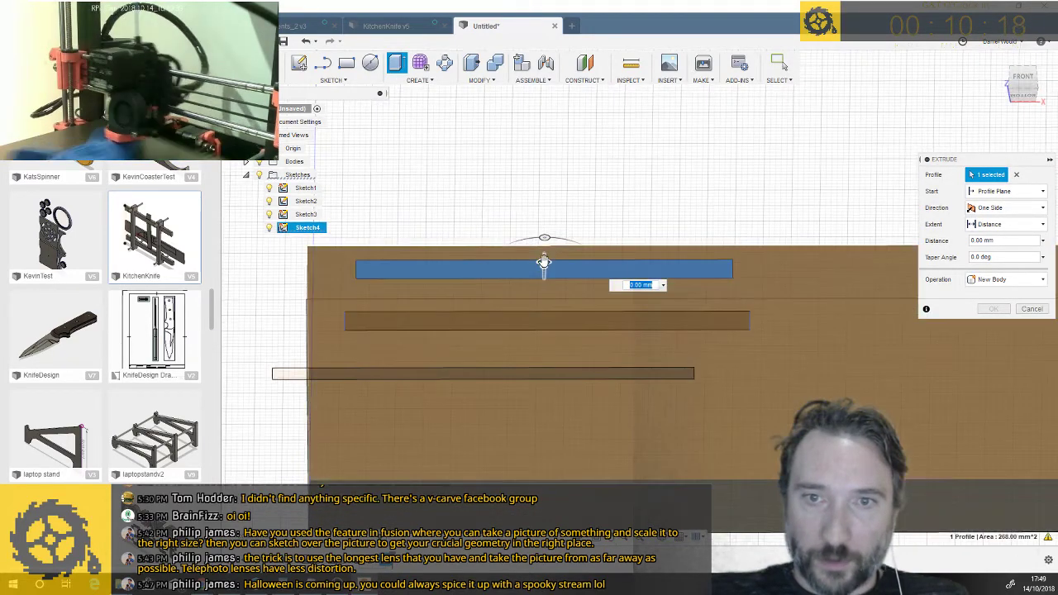
{"action": "left_click_drag", "start_coordinate": [542, 254], "coordinate": [542, 276]}
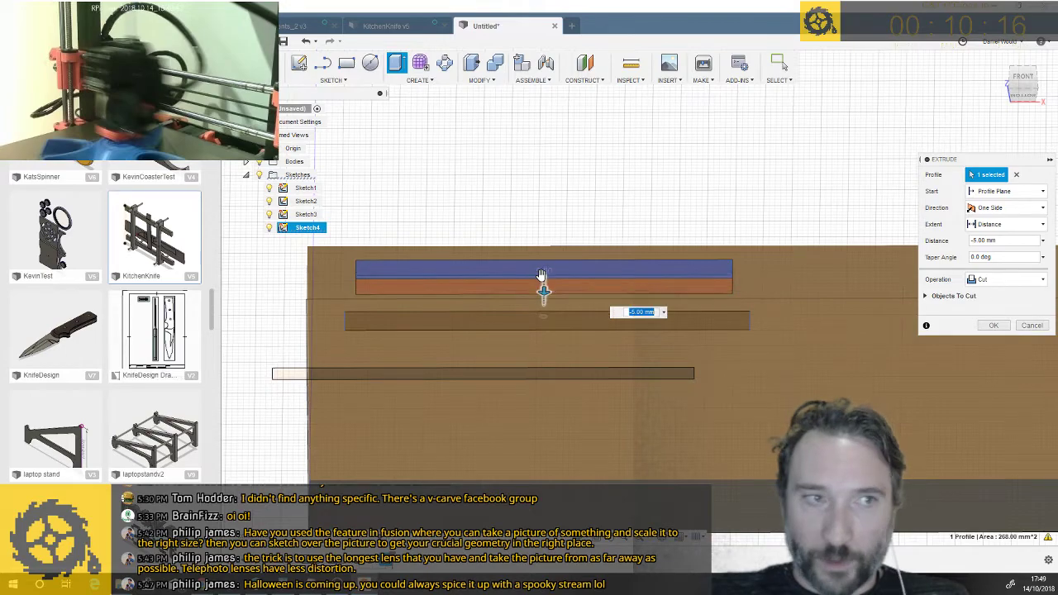
{"action": "key", "text": "Return"}
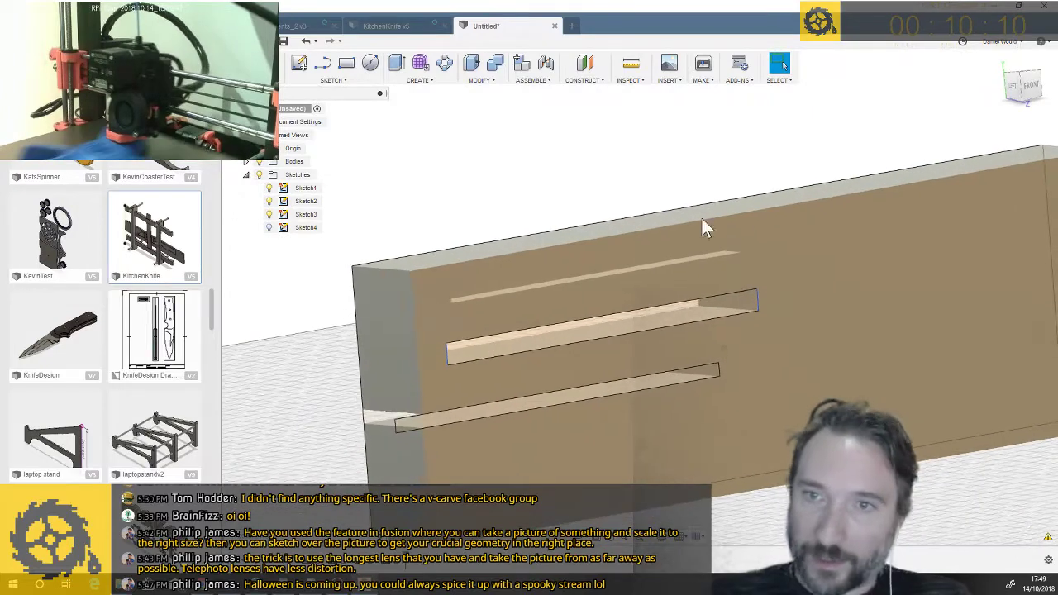
{"action": "left_click", "coordinate": [853, 340]}
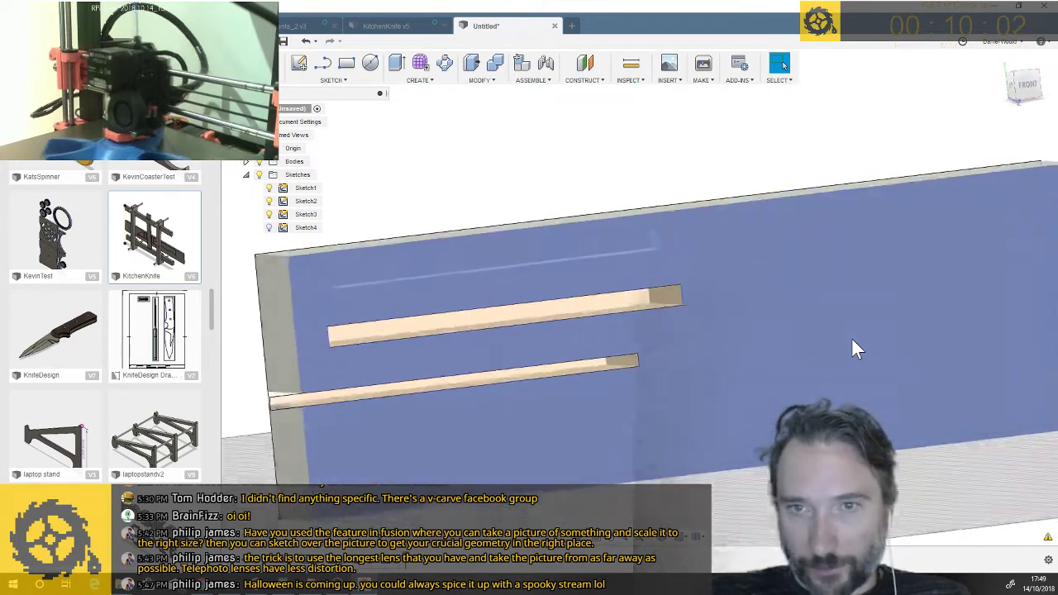
{"action": "left_click", "coordinate": [271, 228]}
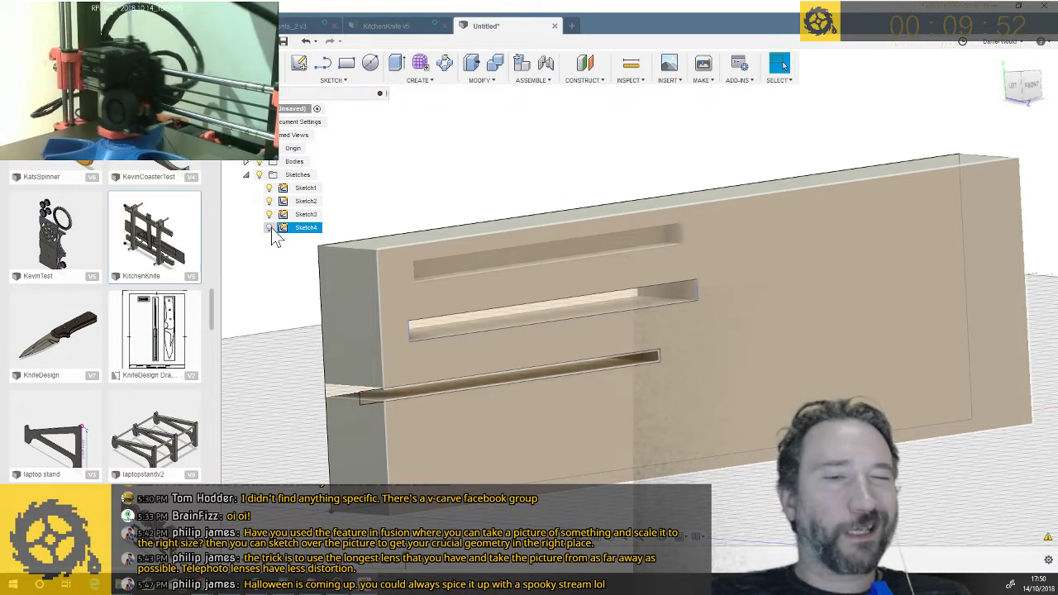
Fillet the long edge between the block's front and upper faces with a constant radius
{"action": "key", "text": "q"}
{"action": "left_click", "coordinate": [406, 244]}
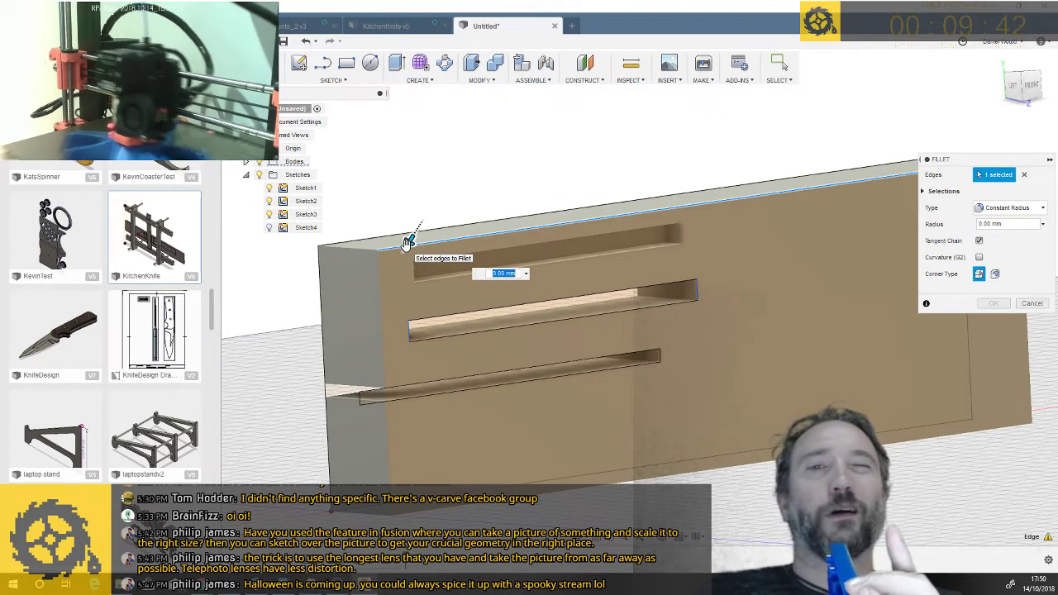
{"action": "type", "text": "1"}
{"action": "key", "text": "Return"}
{"action": "left_click_drag", "start_coordinate": [406, 243], "coordinate": [405, 245]}
{"action": "key", "text": "Return"}
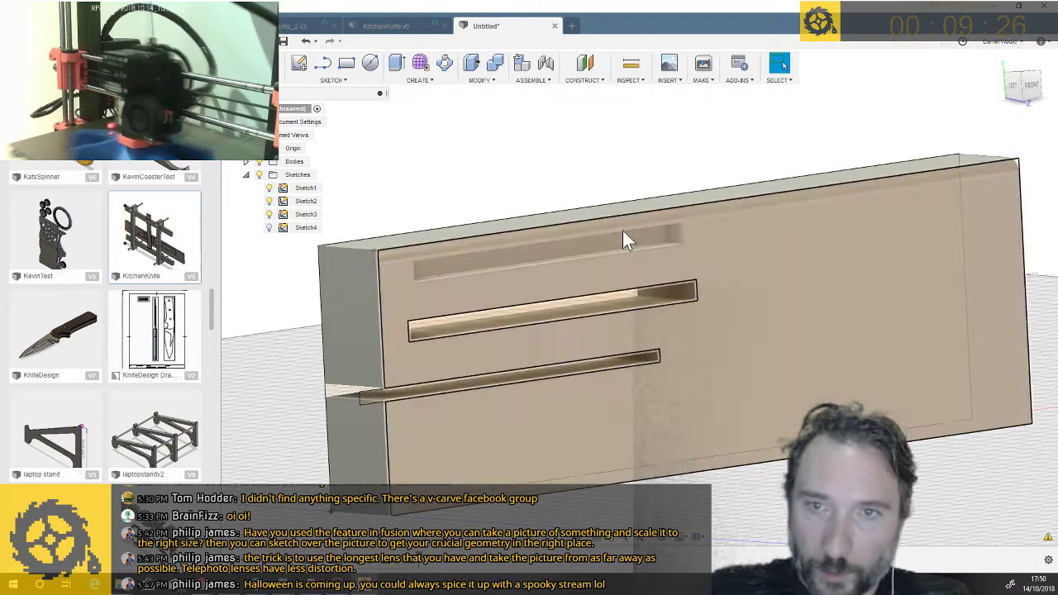
{"action": "left_click", "coordinate": [623, 230]}
{"action": "left_click", "coordinate": [399, 318]}
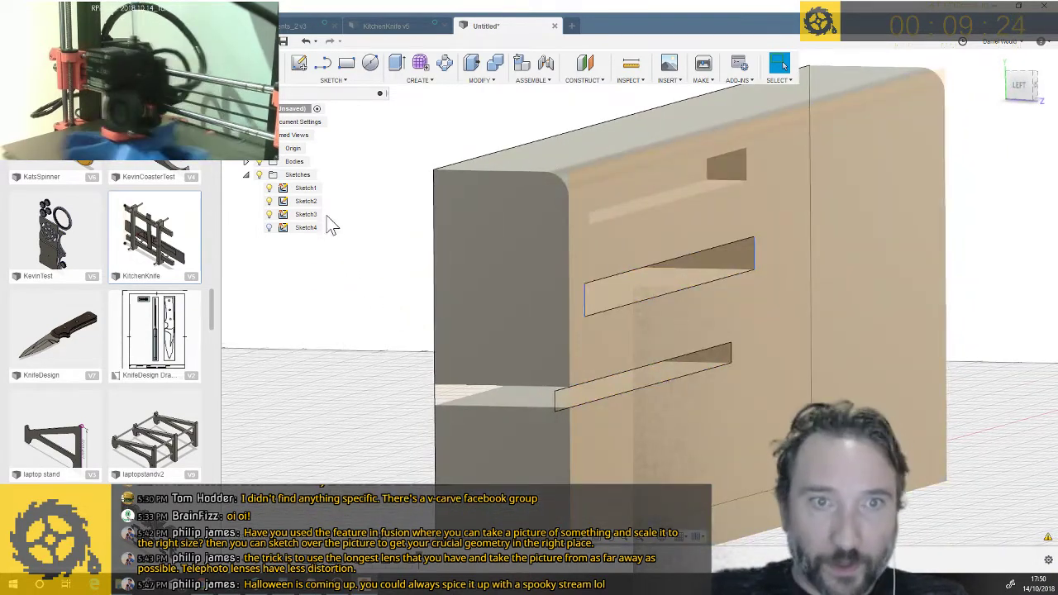
Hide Sketch1, Sketch2 and Sketch3 so only the solid block is displayed
{"action": "left_click", "coordinate": [269, 214]}
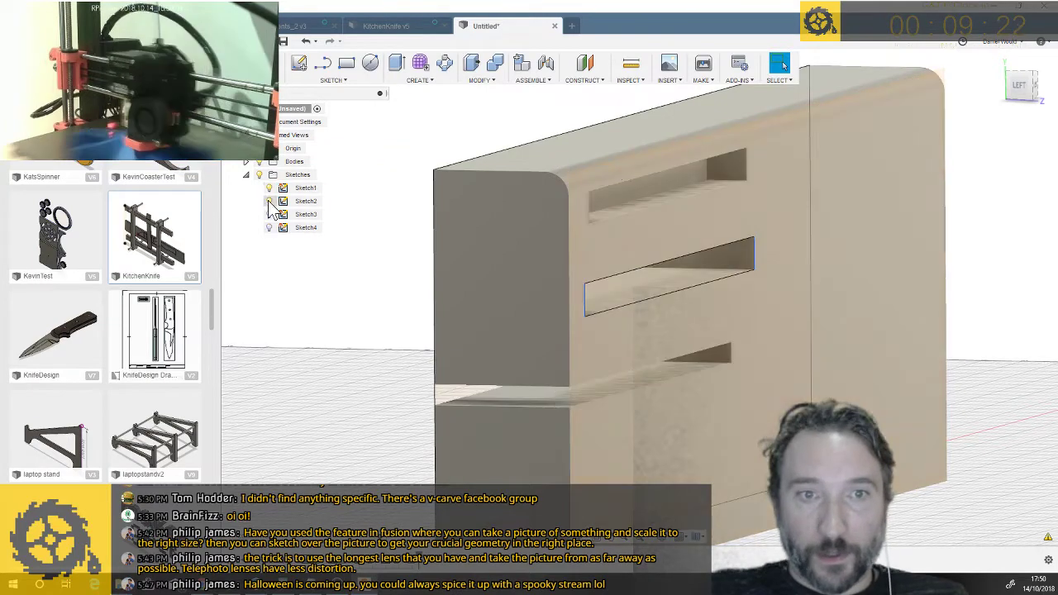
{"action": "left_click", "coordinate": [268, 201]}
{"action": "left_click", "coordinate": [269, 187]}
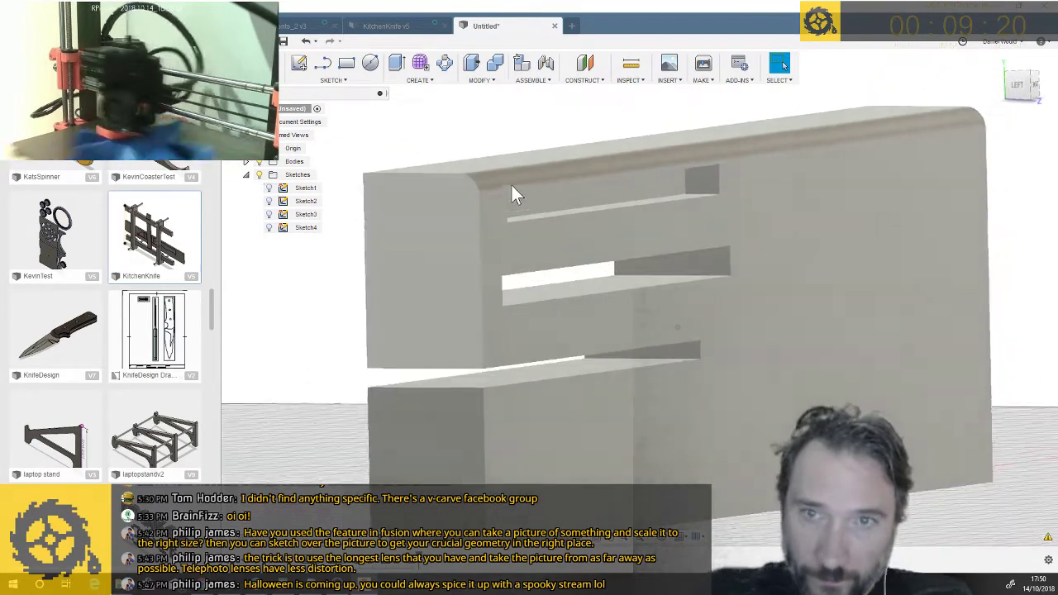
Sketch a rectangle about 79 mm long and 42 mm high on the solid end of the block's back face, beside the slots
{"action": "middle_click_drag", "start_coordinate": [512, 187], "coordinate": [723, 184], "text": "shift"}
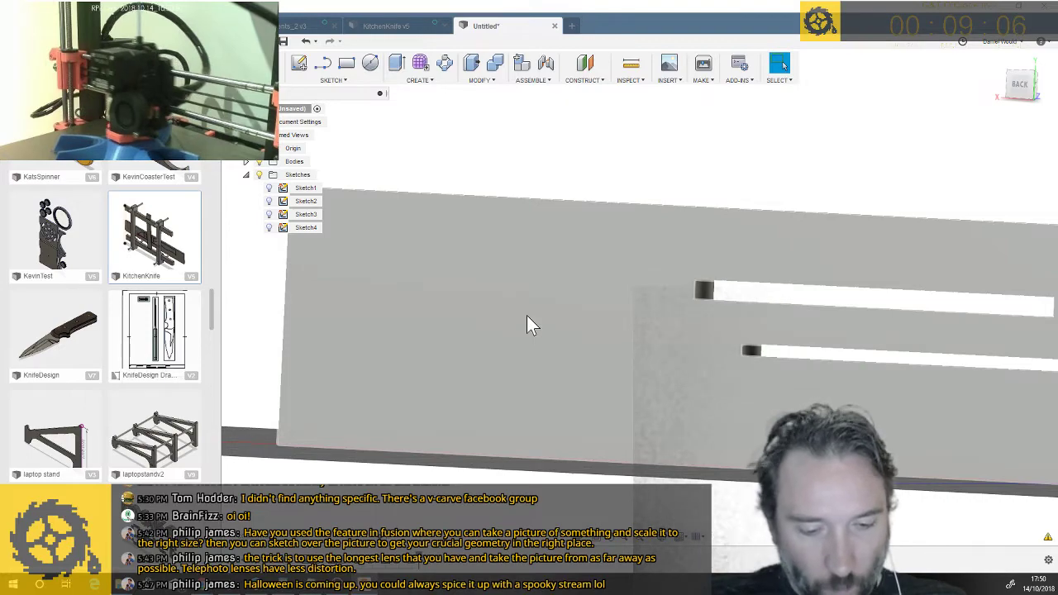
{"action": "middle_click_drag", "start_coordinate": [529, 323], "coordinate": [725, 338], "text": "shift"}
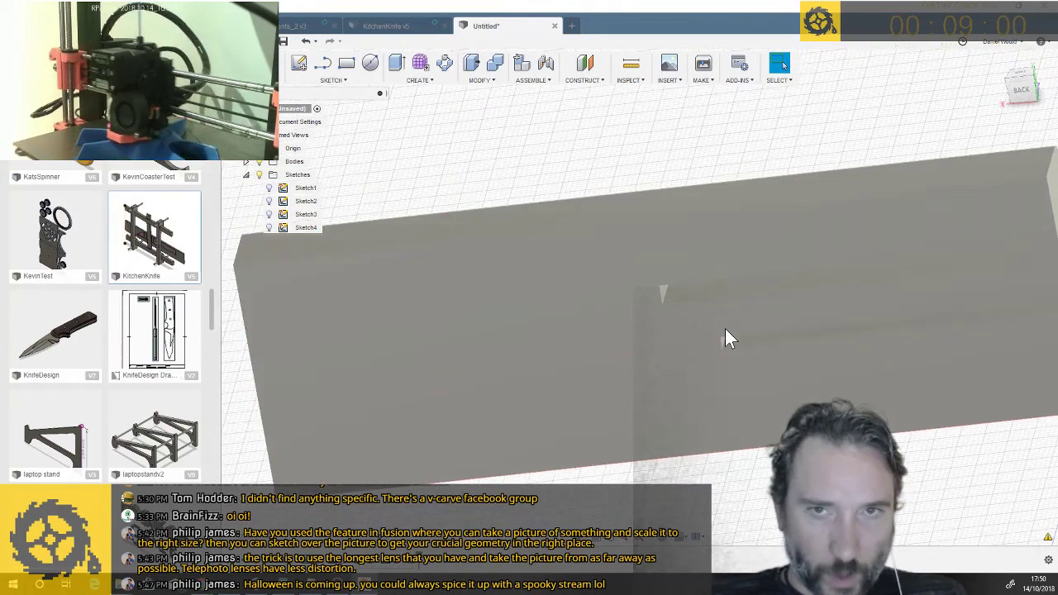
{"action": "scroll", "coordinate": [727, 337], "scroll_direction": "down", "scroll_amount": 5}
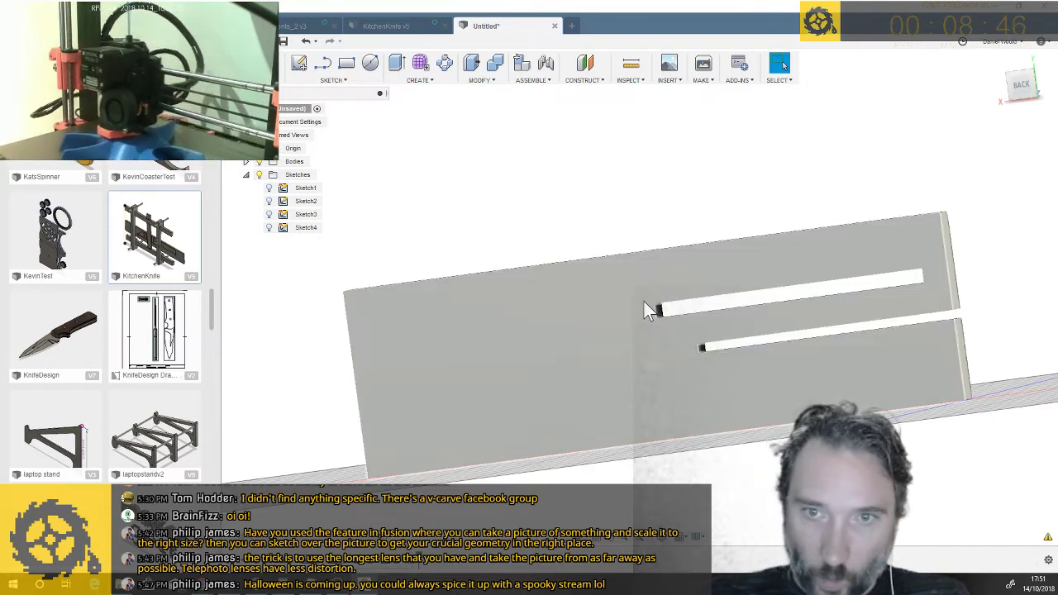
{"action": "left_click", "coordinate": [347, 64]}
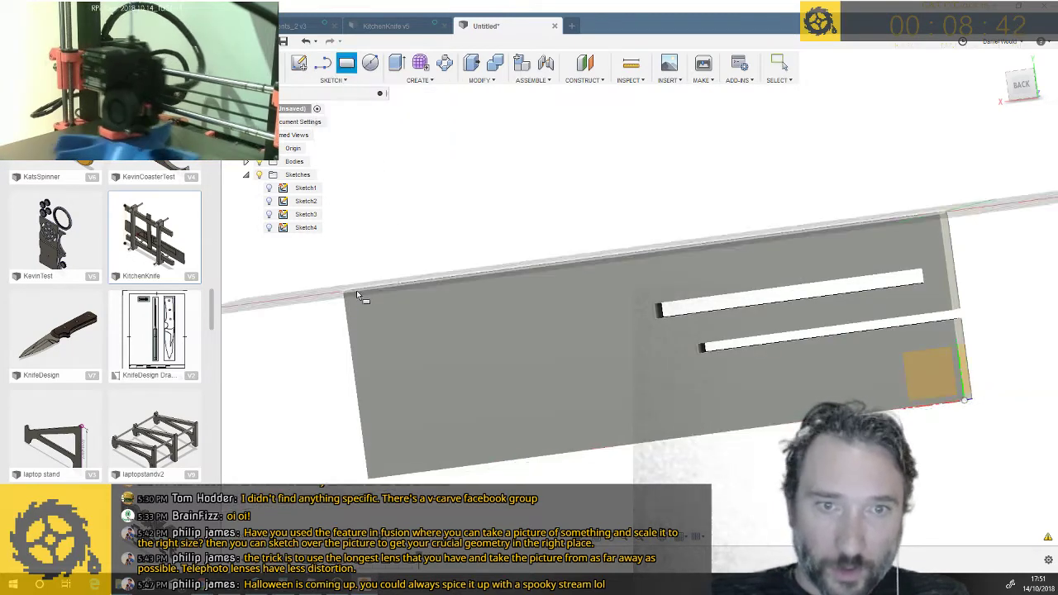
{"action": "left_click", "coordinate": [359, 299]}
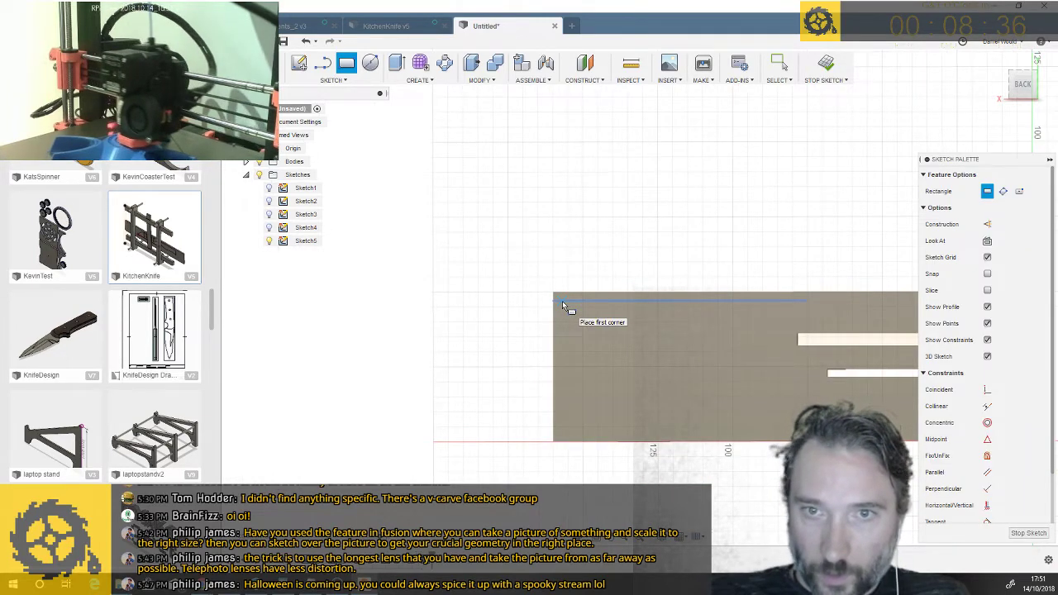
{"action": "left_click", "coordinate": [562, 301]}
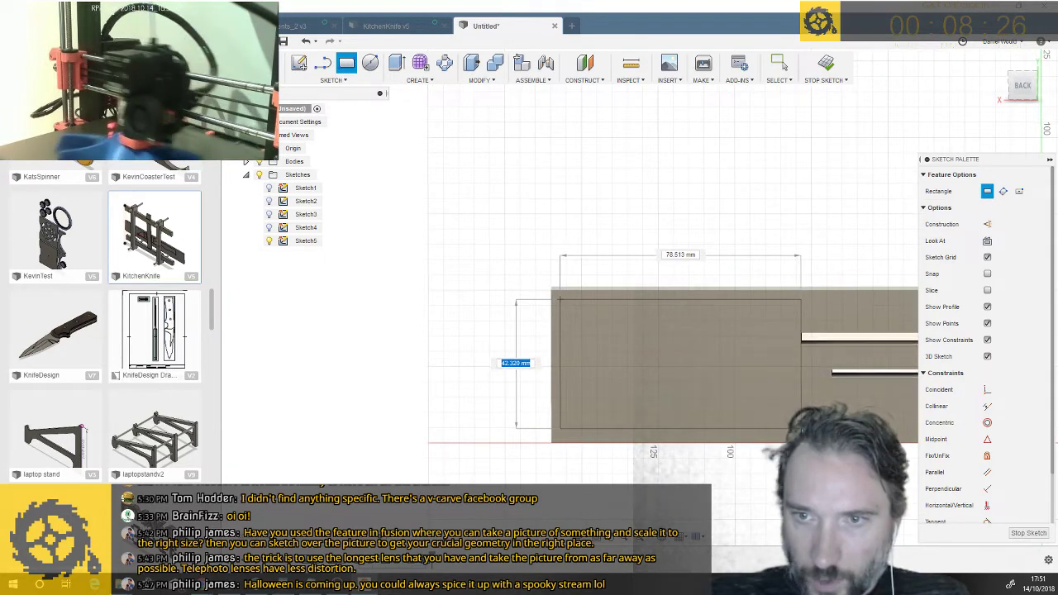
{"action": "key", "text": "Return"}
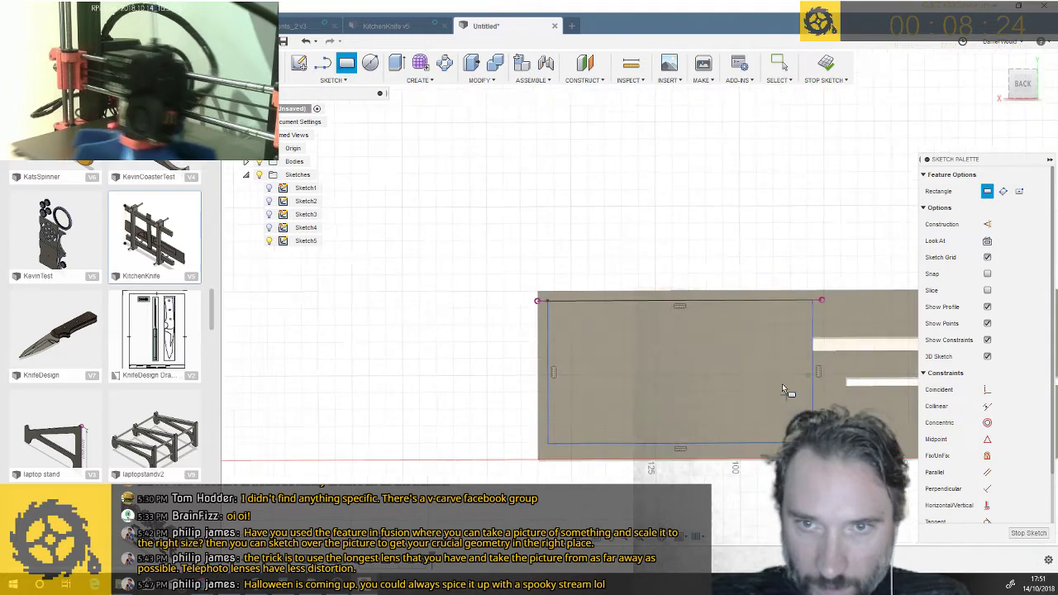
Try to dimension the rectangle's upper edge from the block's upper edge, and undo the whole rectangle sketch
{"action": "key", "text": "Escape"}
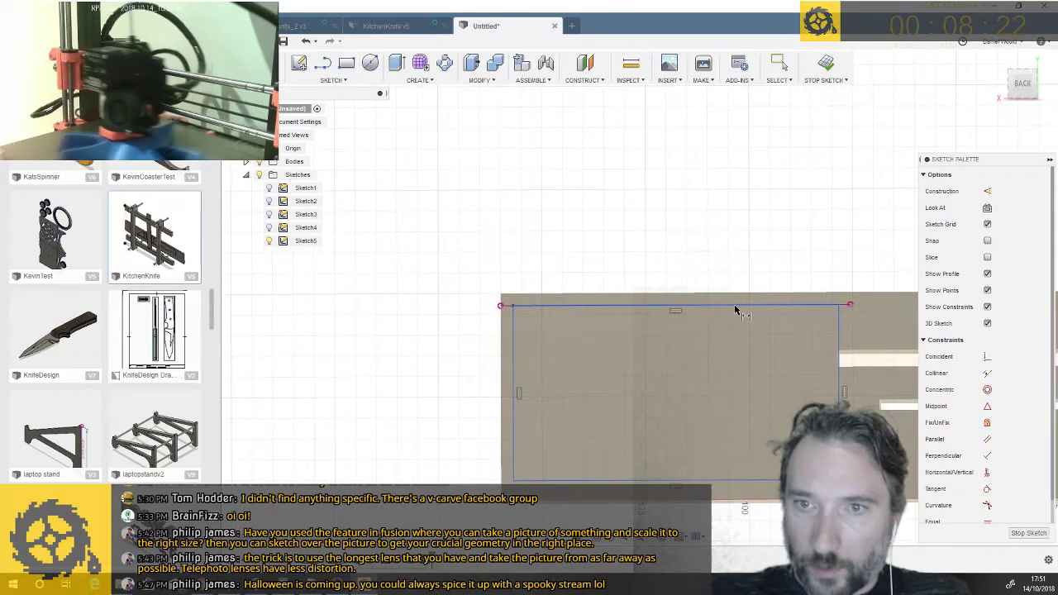
{"action": "left_click", "coordinate": [739, 301]}
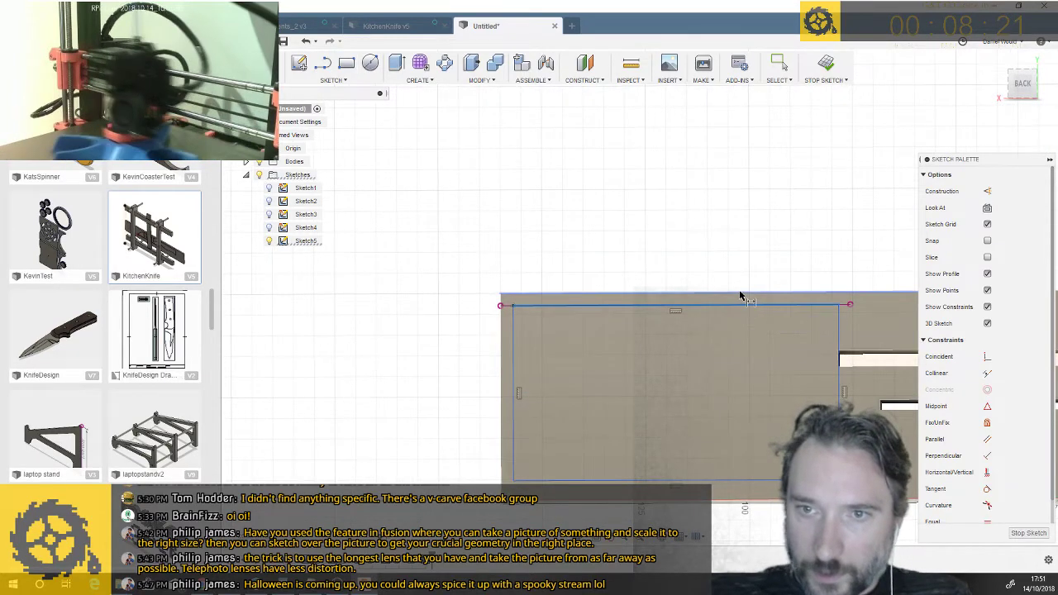
{"action": "left_click", "coordinate": [441, 300]}
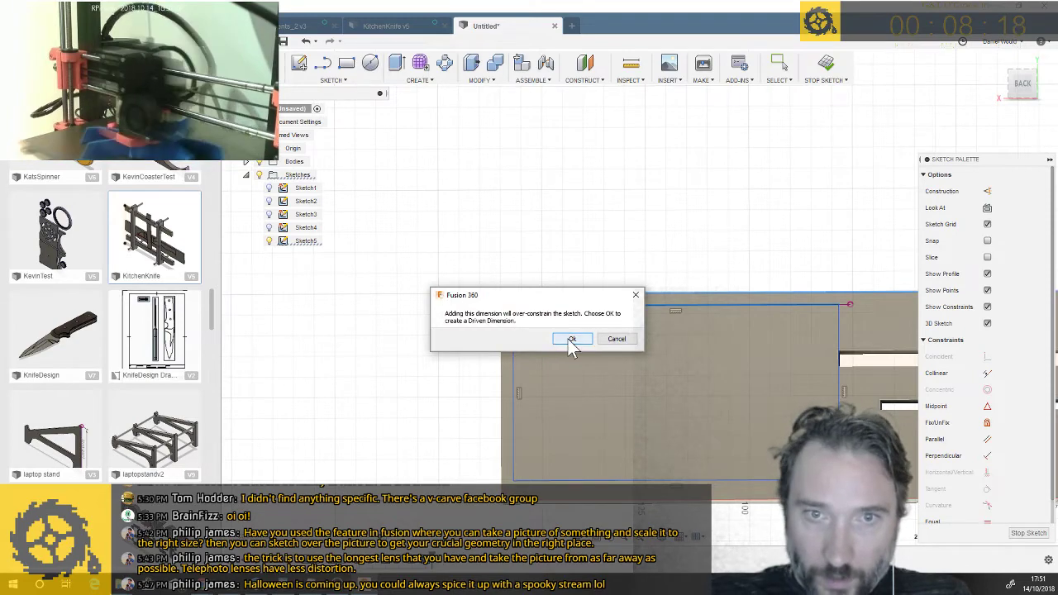
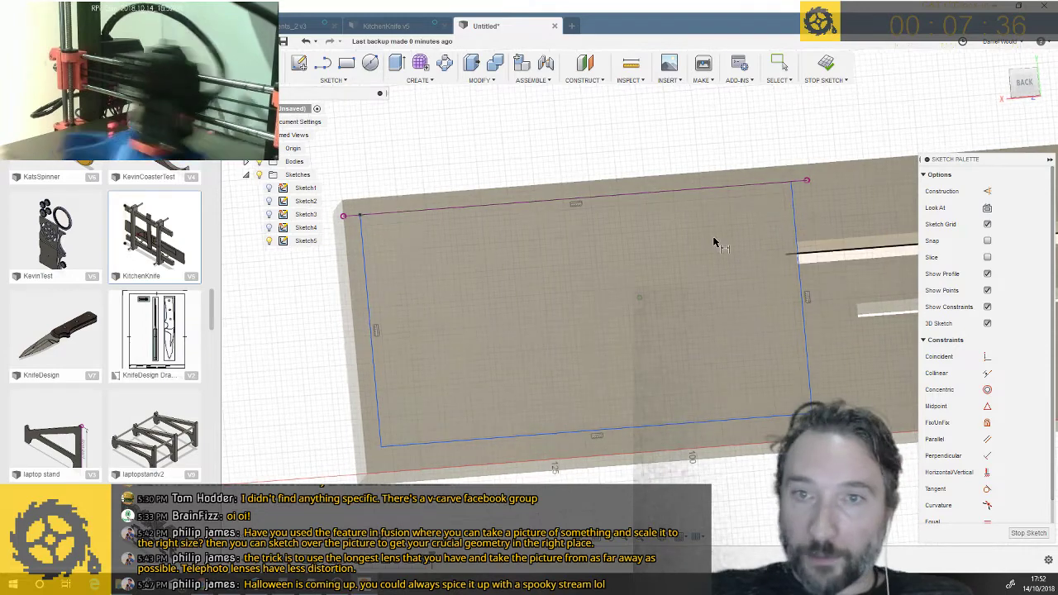
{"action": "key", "text": "d"}
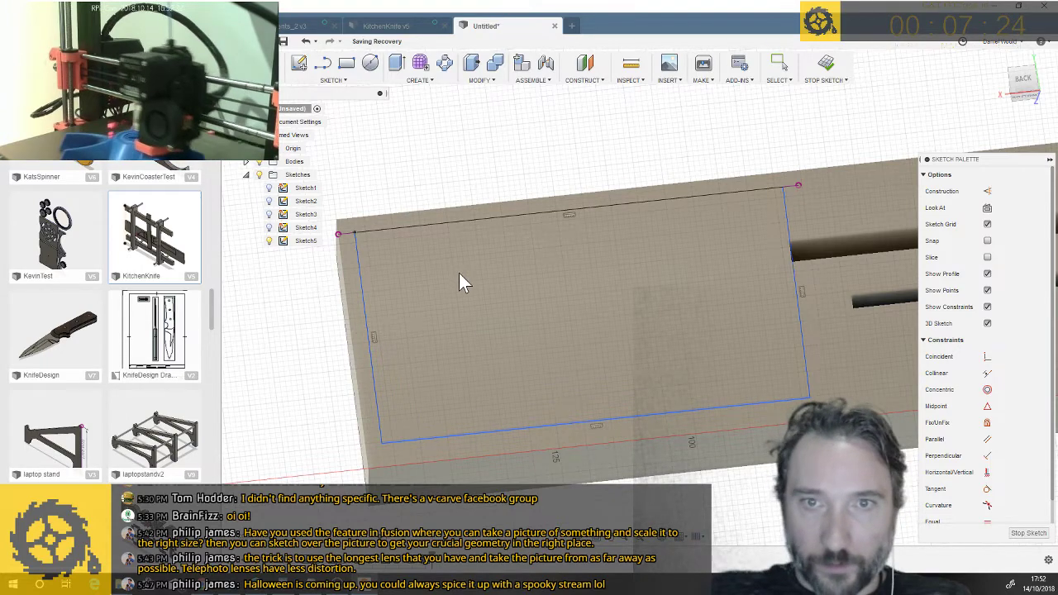
{"action": "key", "text": "ctrl+z"}
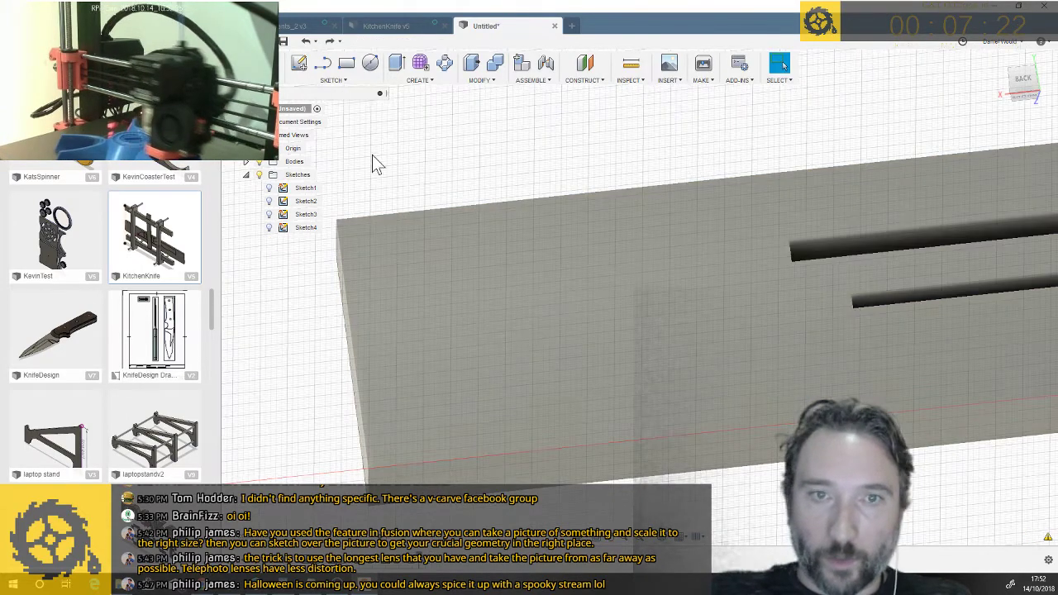
Start a sketch on the block's back face and draw a line about 78 mm long parallel to its upper edge, beside the slots
{"action": "left_click", "coordinate": [347, 73]}
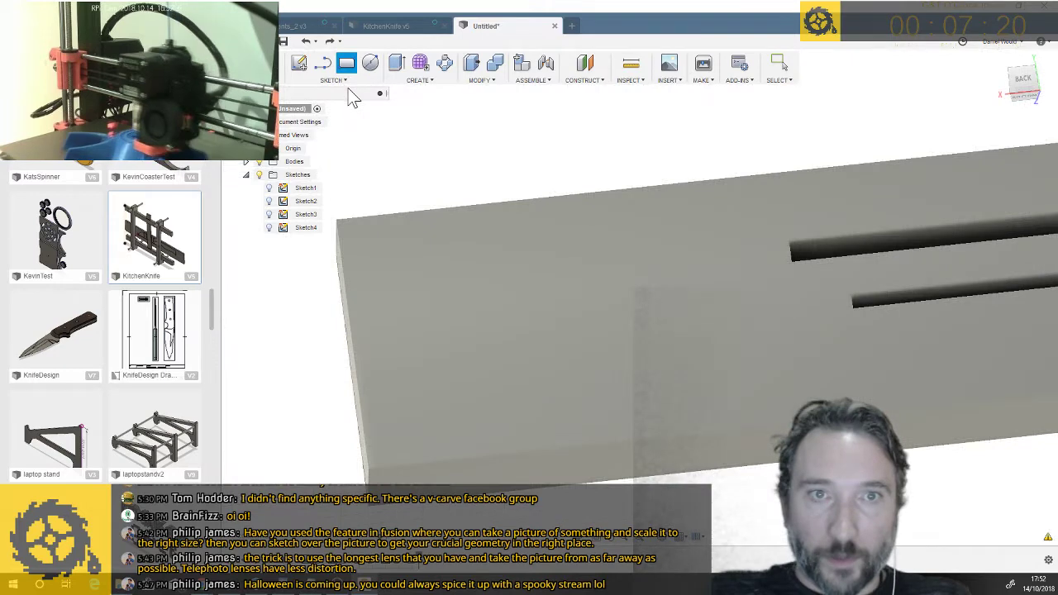
{"action": "left_click", "coordinate": [324, 66]}
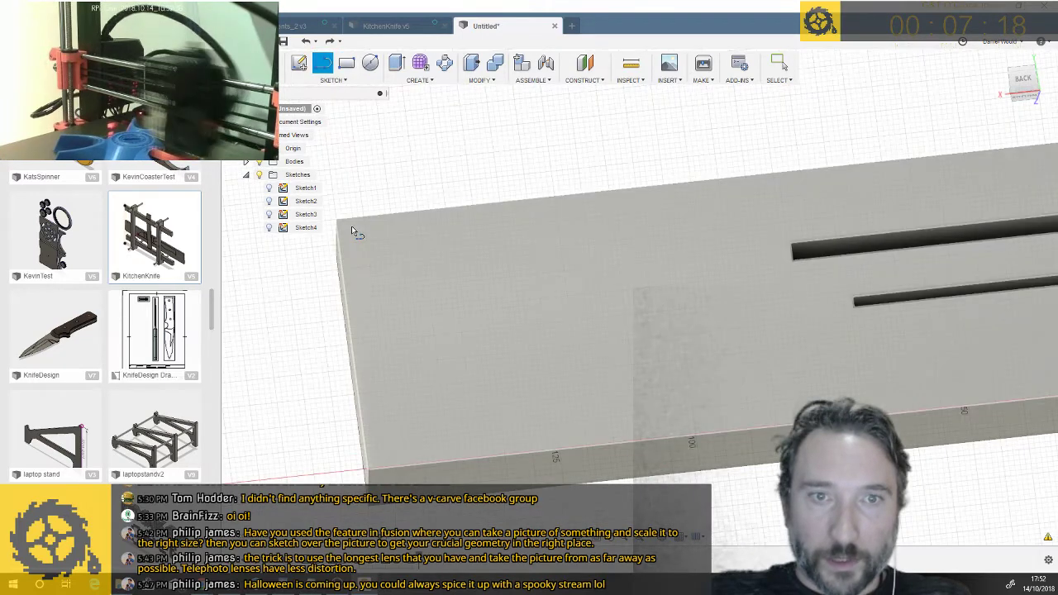
{"action": "left_click", "coordinate": [353, 230]}
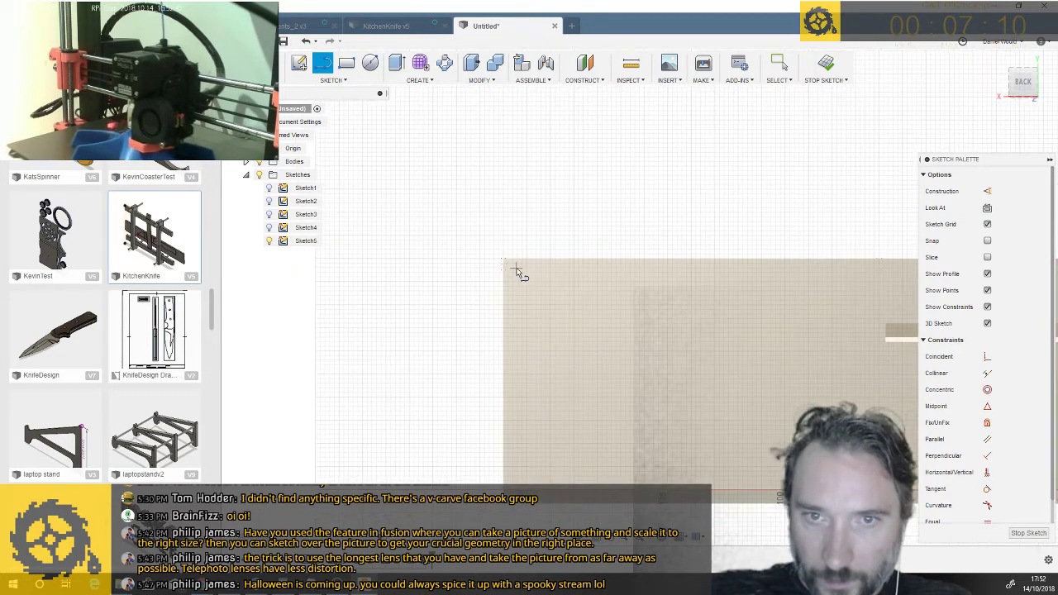
{"action": "left_click", "coordinate": [518, 268]}
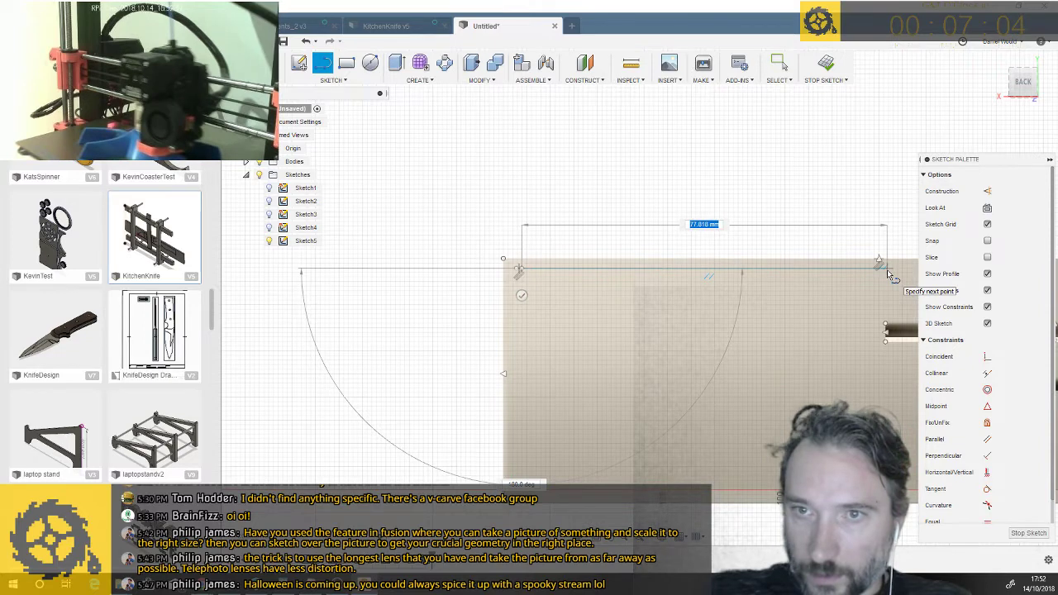
{"action": "left_click", "coordinate": [887, 270]}
{"action": "key", "text": "Escape"}
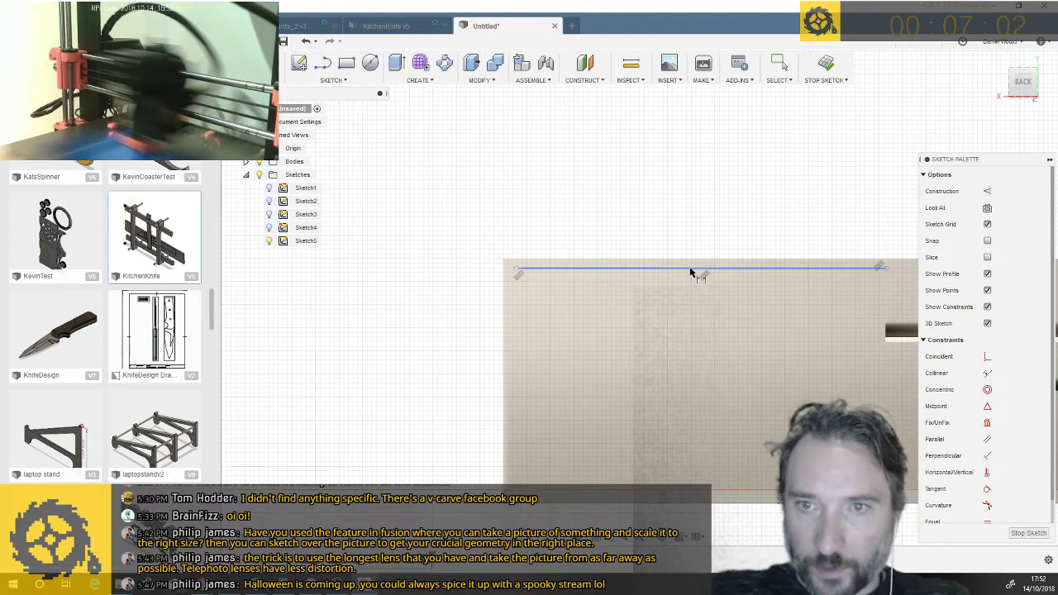
Set the distance between the sketched line and the block's upper edge to 2 mm
{"action": "left_click", "coordinate": [694, 266]}
{"action": "left_click", "coordinate": [694, 265]}
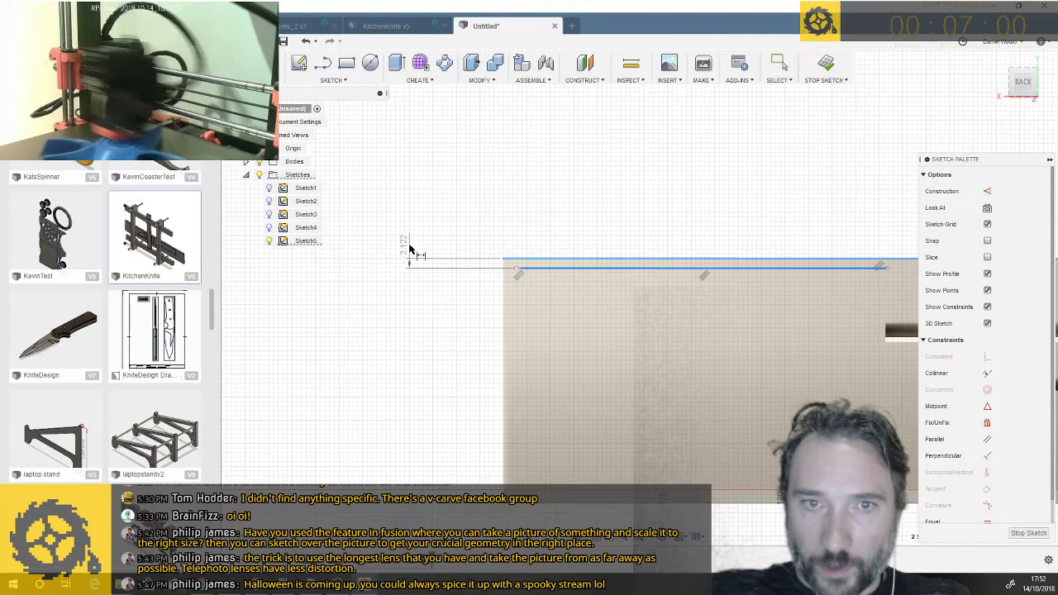
{"action": "left_click", "coordinate": [413, 255]}
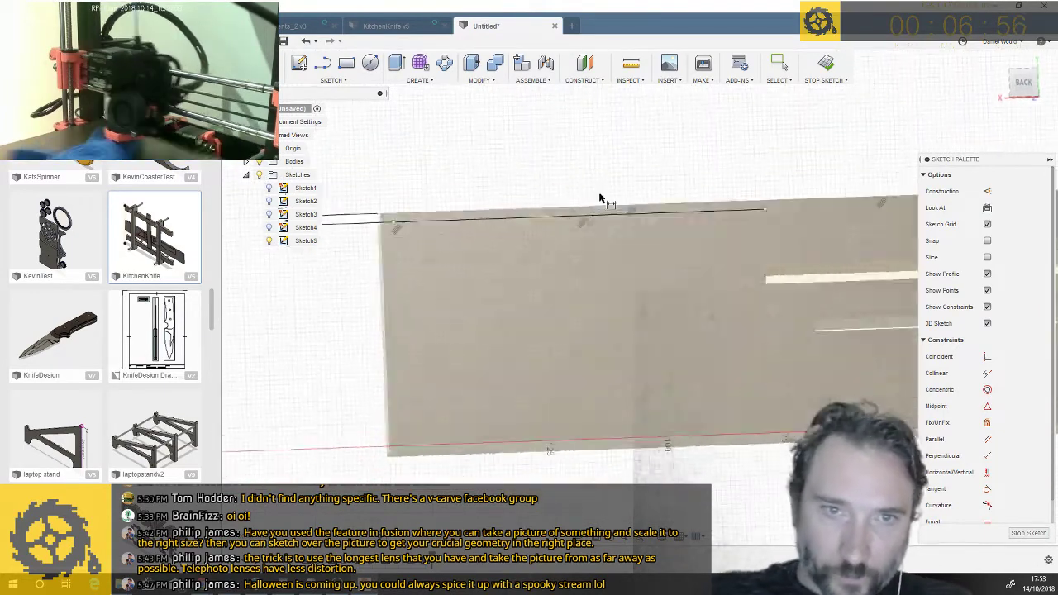
Draw the three remaining sides below the line to close a rectangle about 39 mm high on the back face
{"action": "mouse_move", "coordinate": [601, 198]}
{"action": "middle_mouse_down", "text": "shift"}
{"action": "mouse_move", "coordinate": [869, 170]}
{"action": "mouse_move", "coordinate": [837, 180]}
{"action": "middle_mouse_up", "text": "shift"}
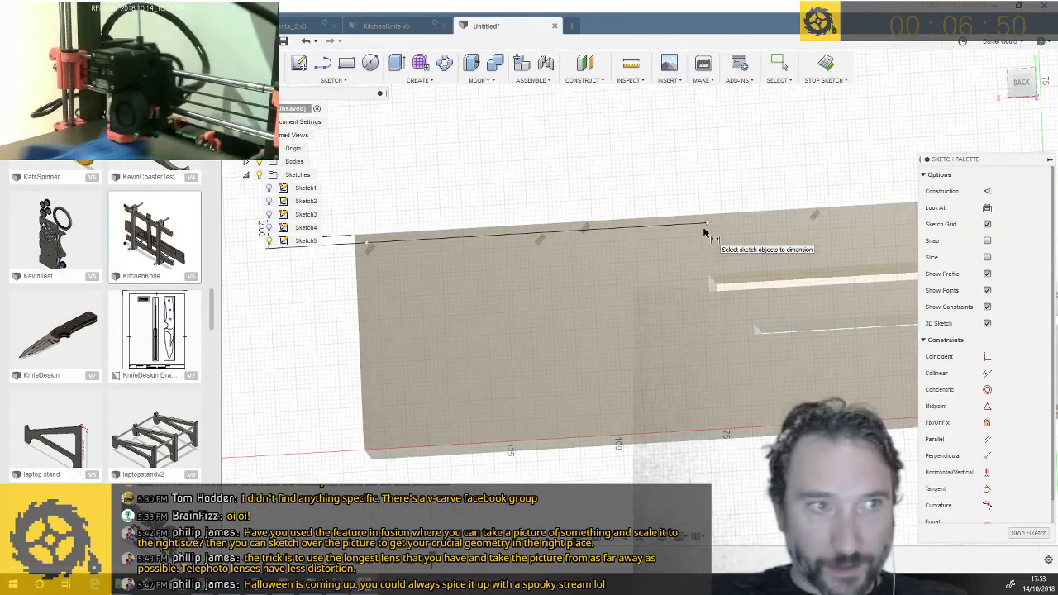
{"action": "key", "text": "l"}
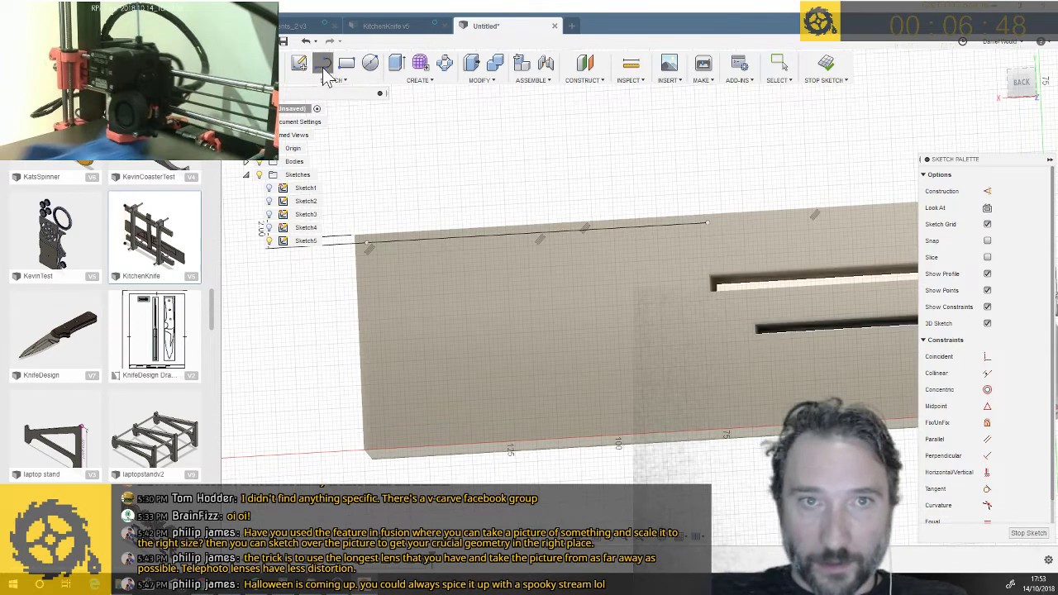
{"action": "left_click", "coordinate": [708, 223]}
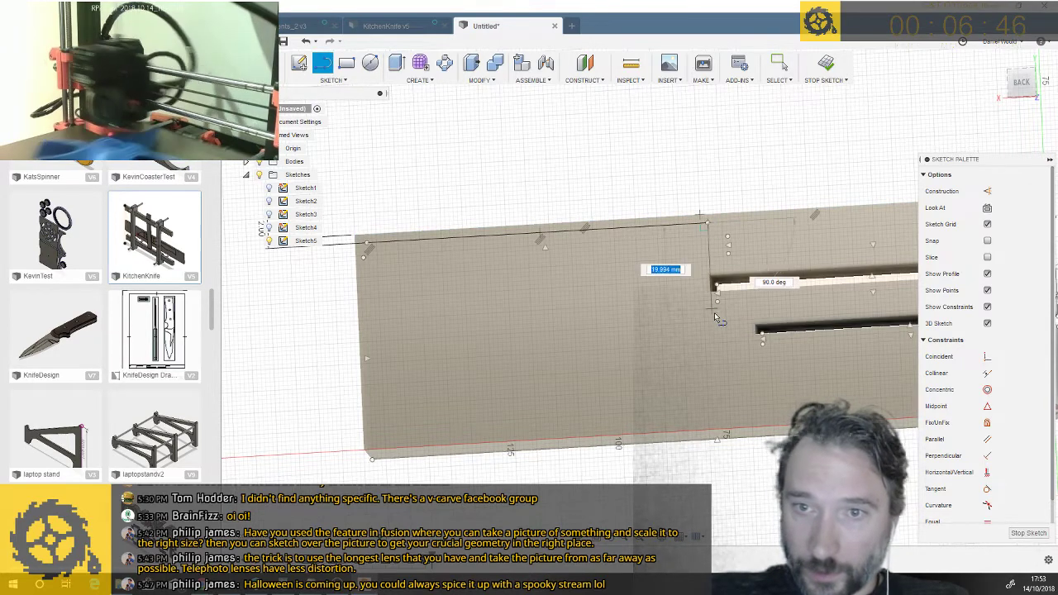
{"action": "left_click", "coordinate": [715, 390]}
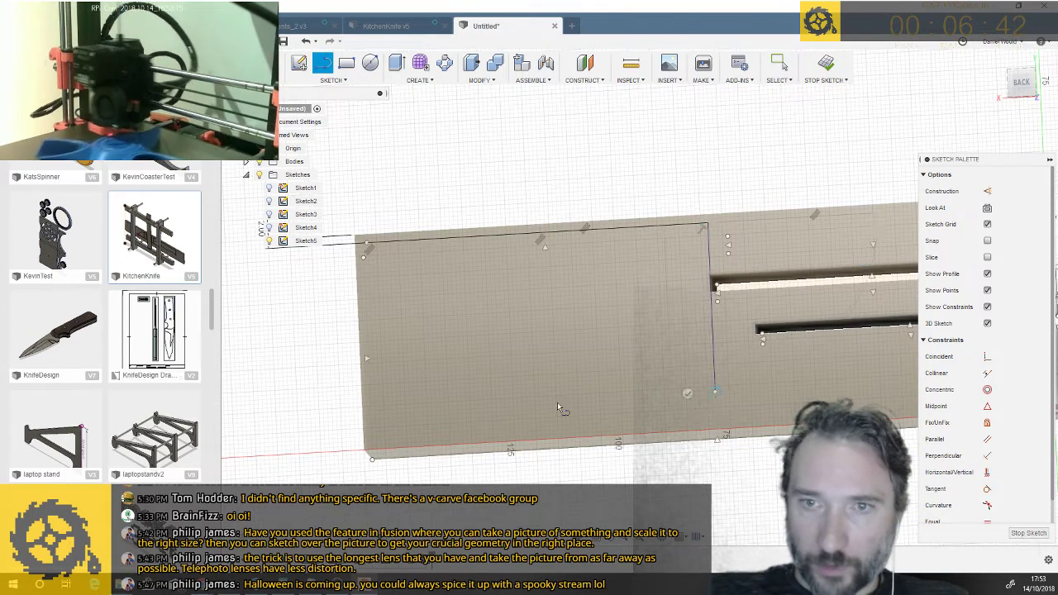
{"action": "left_click", "coordinate": [372, 415]}
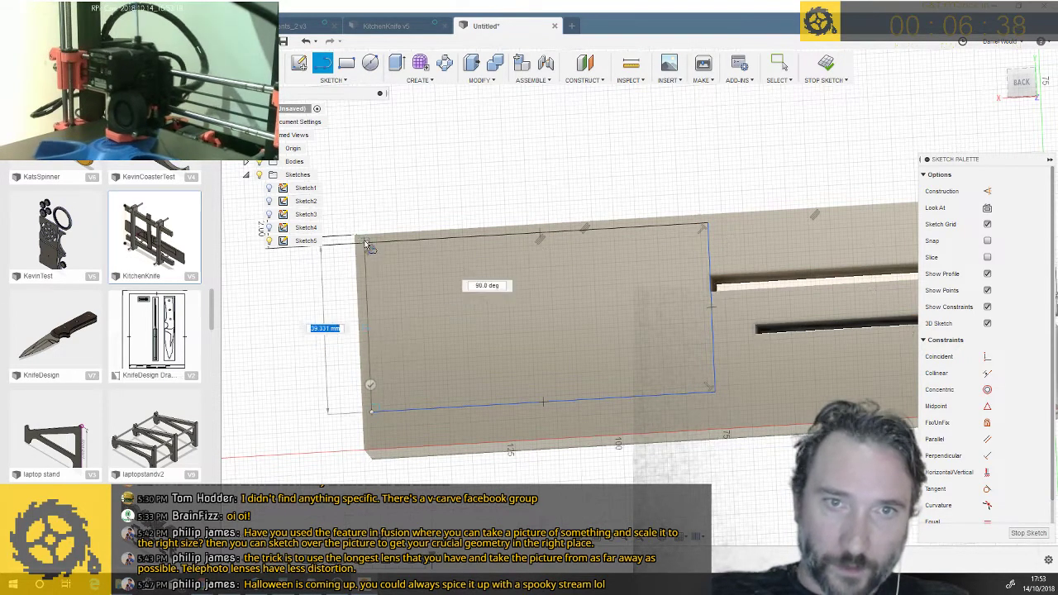
{"action": "left_click", "coordinate": [369, 245]}
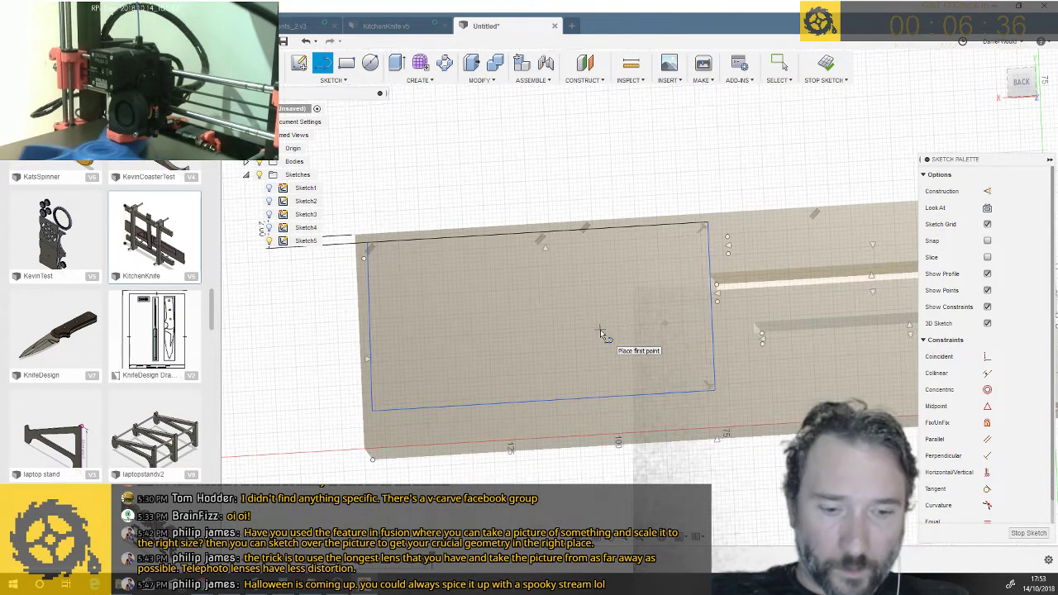
Extrude the closed rectangle as a cut into the block's back face, stopping just short of the front face
{"action": "key", "text": "q"}
{"action": "left_click", "coordinate": [584, 325]}
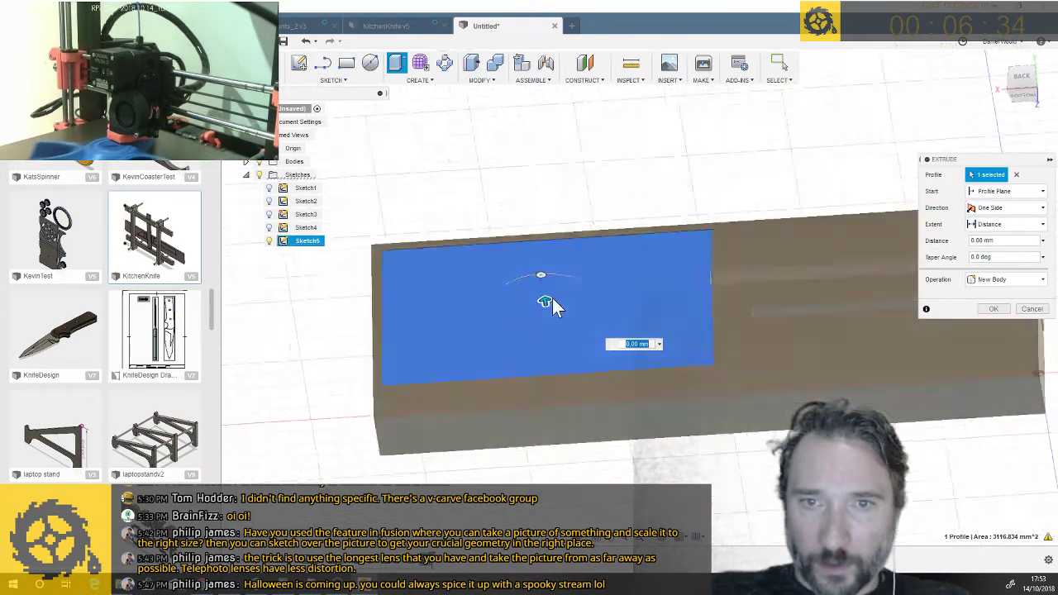
{"action": "left_click_drag", "start_coordinate": [546, 295], "coordinate": [549, 318]}
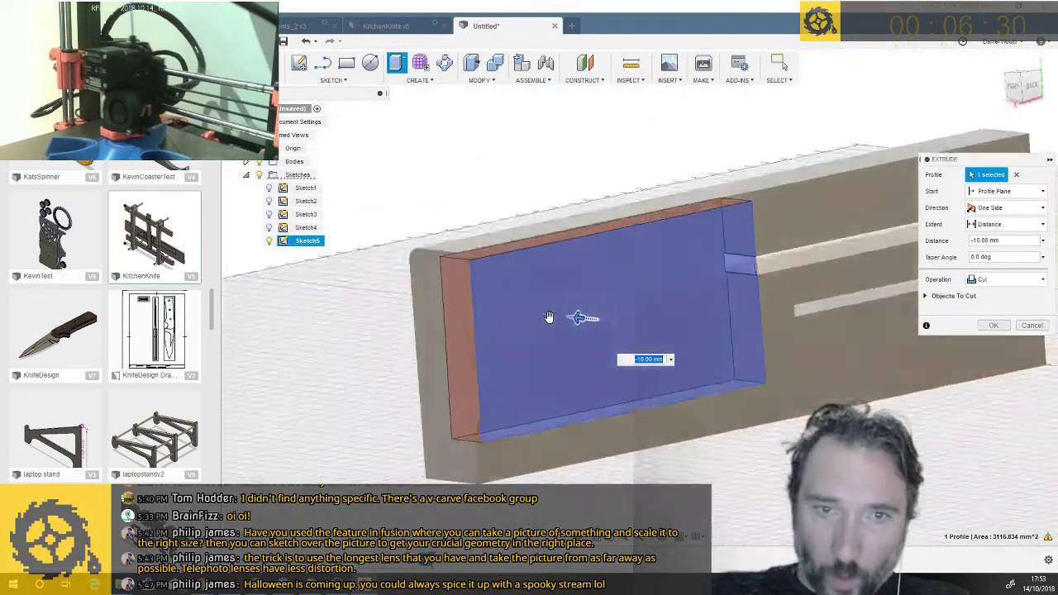
{"action": "middle_click_drag", "start_coordinate": [549, 317], "coordinate": [662, 308], "text": "shift"}
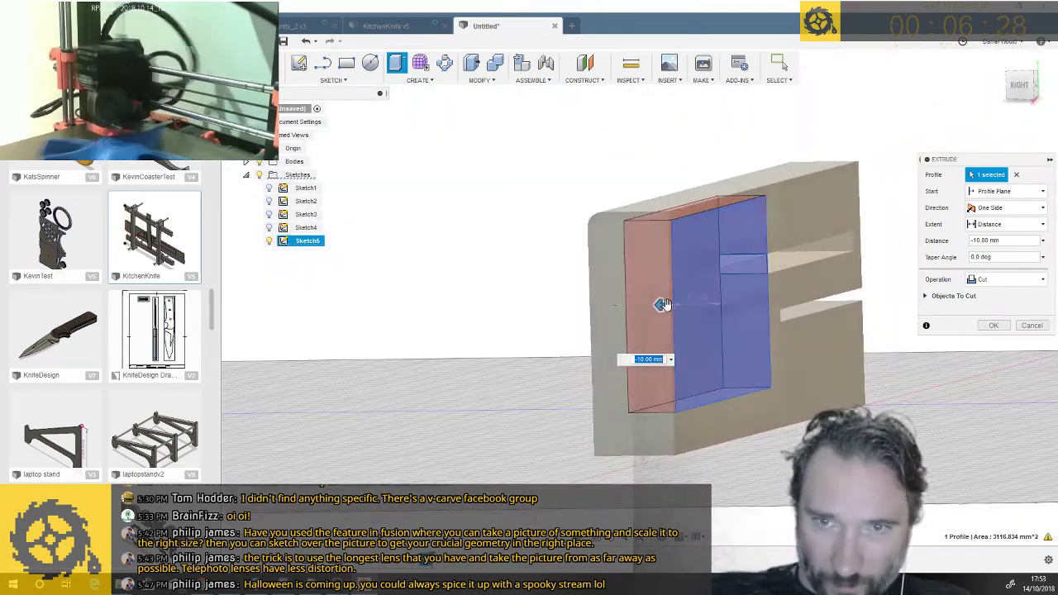
{"action": "left_click_drag", "start_coordinate": [662, 304], "coordinate": [647, 305]}
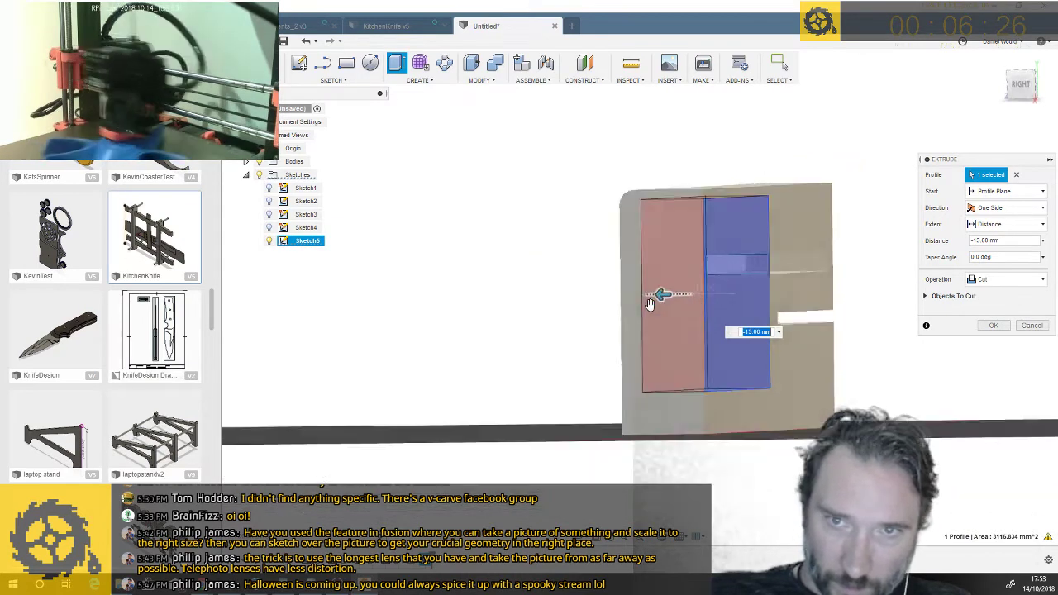
{"action": "middle_click_drag", "start_coordinate": [649, 304], "coordinate": [720, 296], "text": "shift"}
{"action": "left_click_drag", "start_coordinate": [708, 289], "coordinate": [699, 291]}
{"action": "key", "text": "Return"}
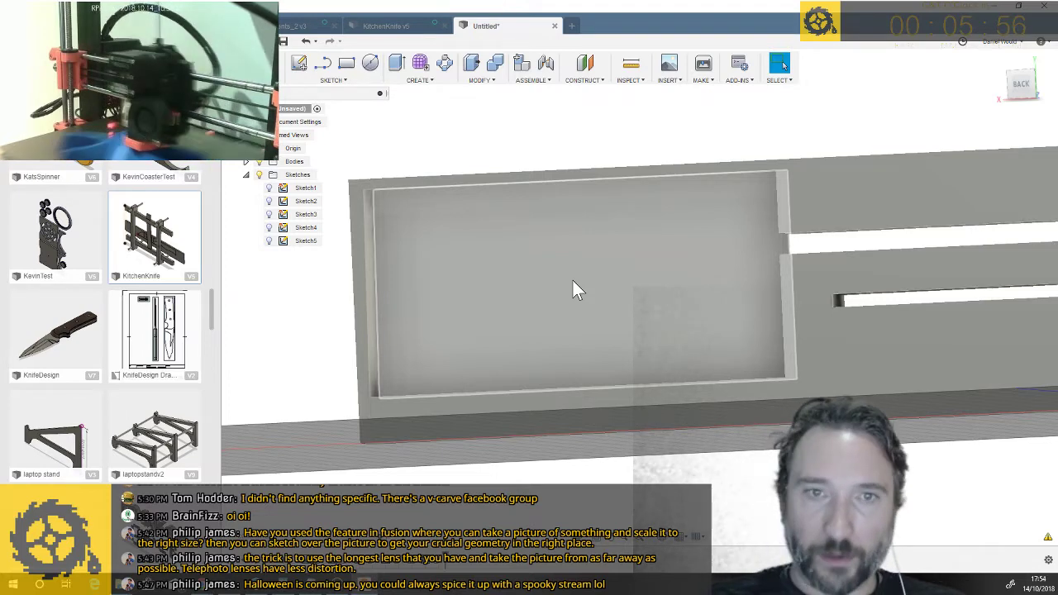
Measure between the pocket's wall at the slot end and its opposite end wall
{"action": "key", "text": "ctrl+z"}
{"action": "left_click", "coordinate": [630, 66]}
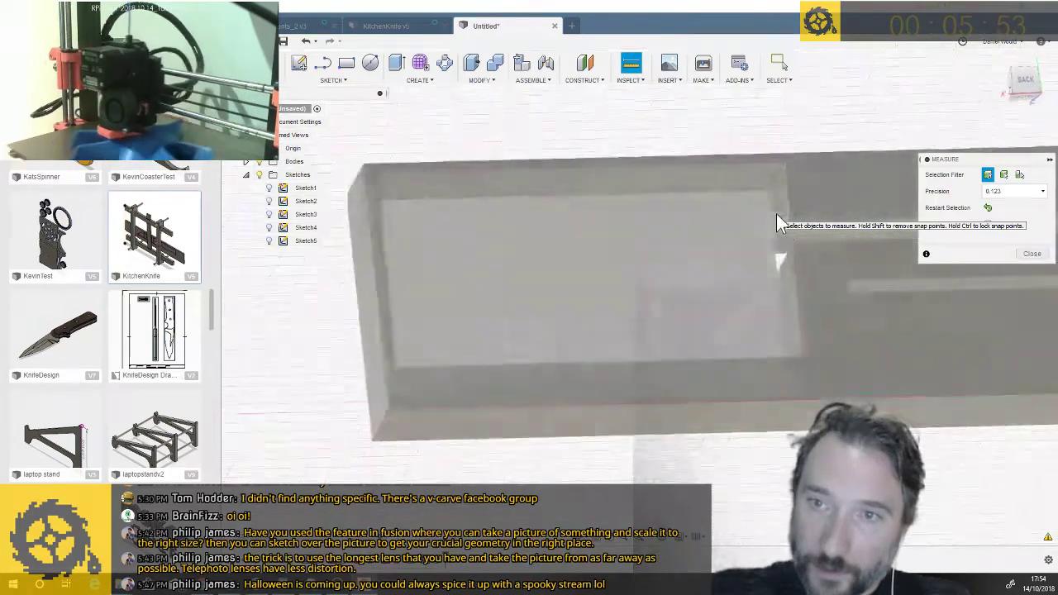
{"action": "left_click", "coordinate": [784, 221]}
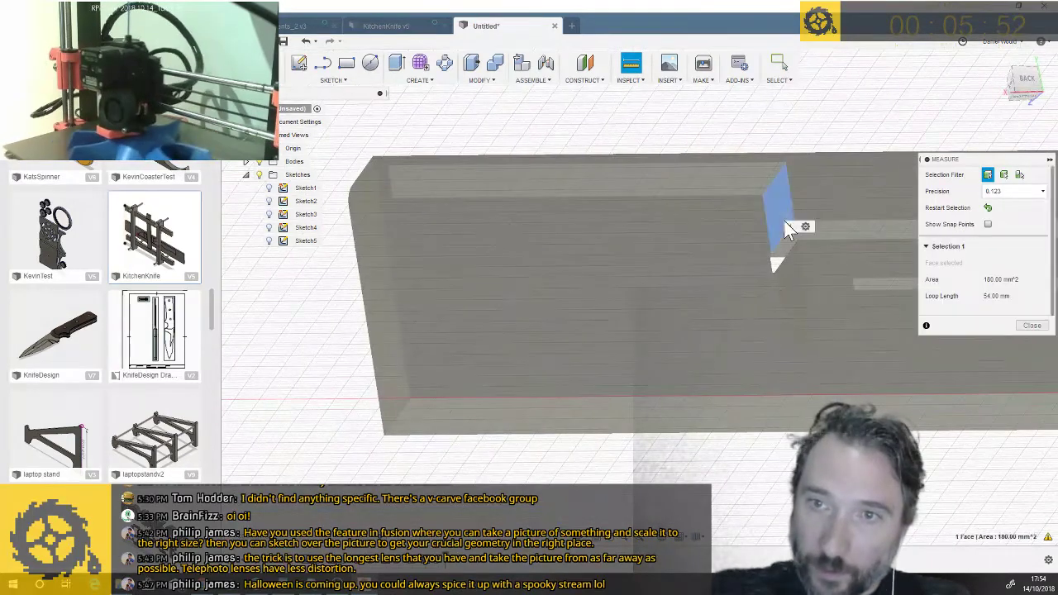
{"action": "middle_click_drag", "start_coordinate": [784, 222], "coordinate": [457, 235], "text": "shift"}
{"action": "left_click", "coordinate": [442, 279]}
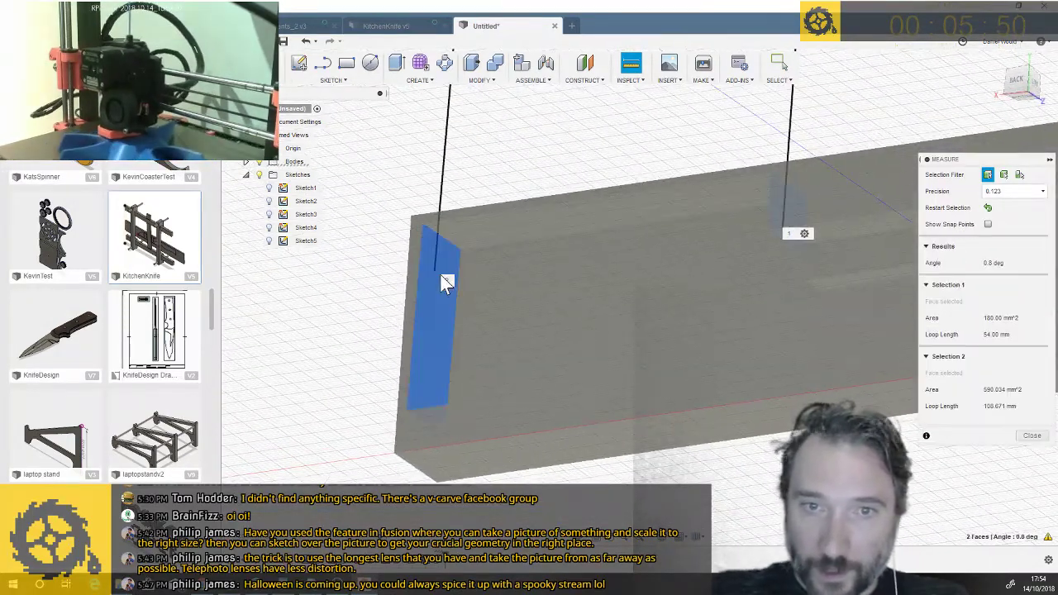
{"action": "scroll", "coordinate": [442, 279], "scroll_direction": "down", "scroll_amount": 5}
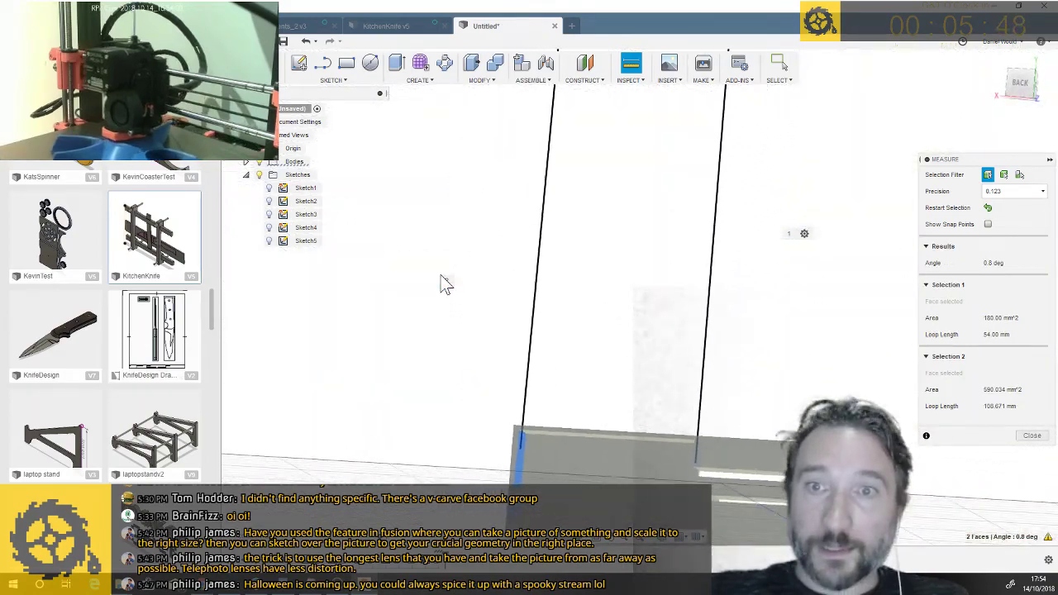
{"action": "scroll", "coordinate": [442, 280], "scroll_direction": "down", "scroll_amount": 8}
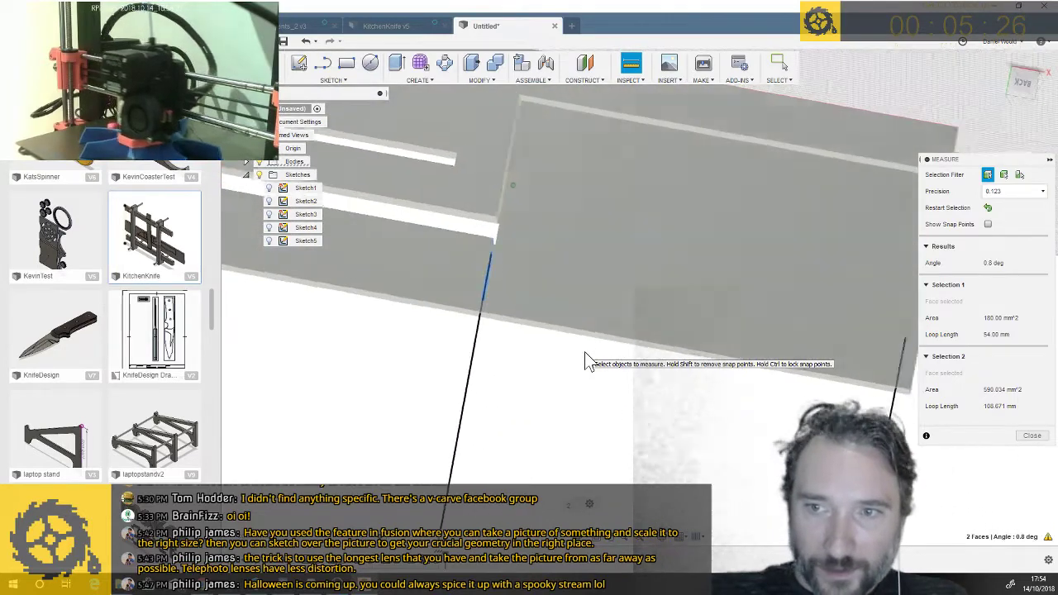
{"action": "left_click", "coordinate": [1031, 436]}
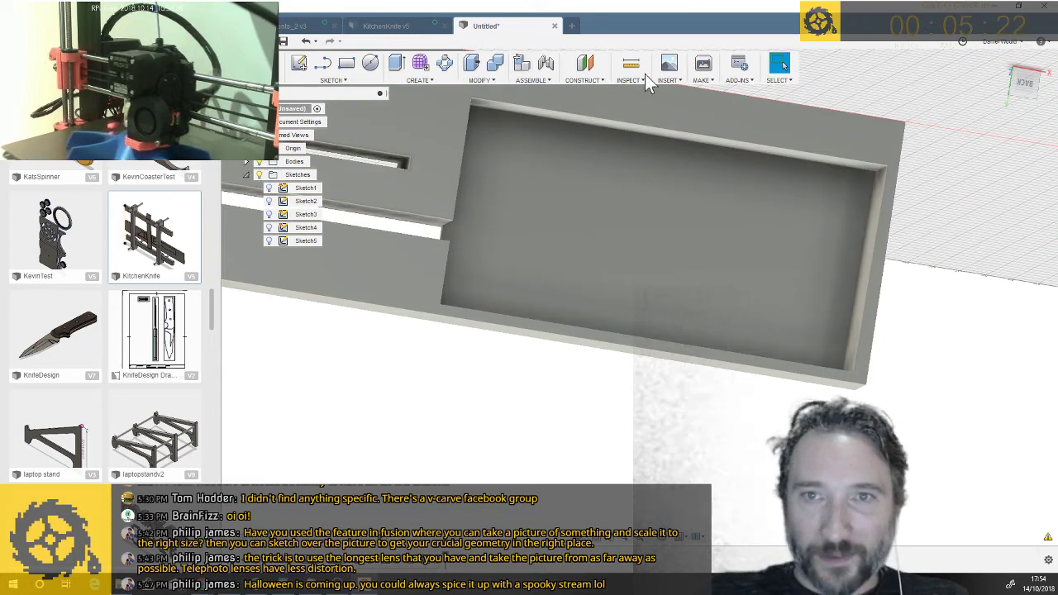
Repeat the measurement from the pocket's outer end wall to the wall section below the slot opening
{"action": "left_click", "coordinate": [633, 70]}
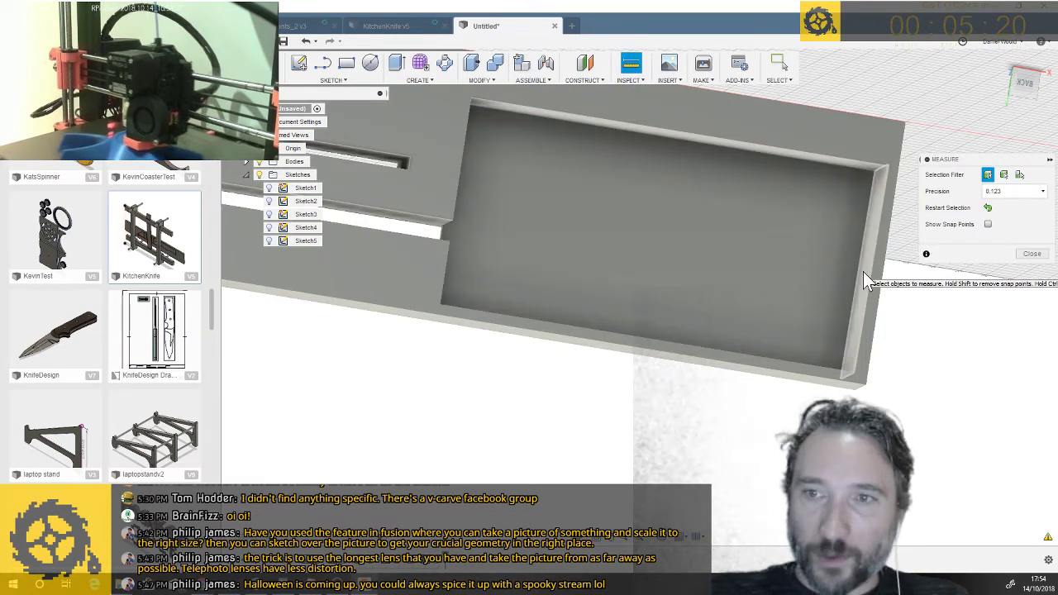
{"action": "left_click", "coordinate": [863, 271]}
{"action": "middle_click_drag", "start_coordinate": [536, 283], "coordinate": [429, 304], "text": "shift"}
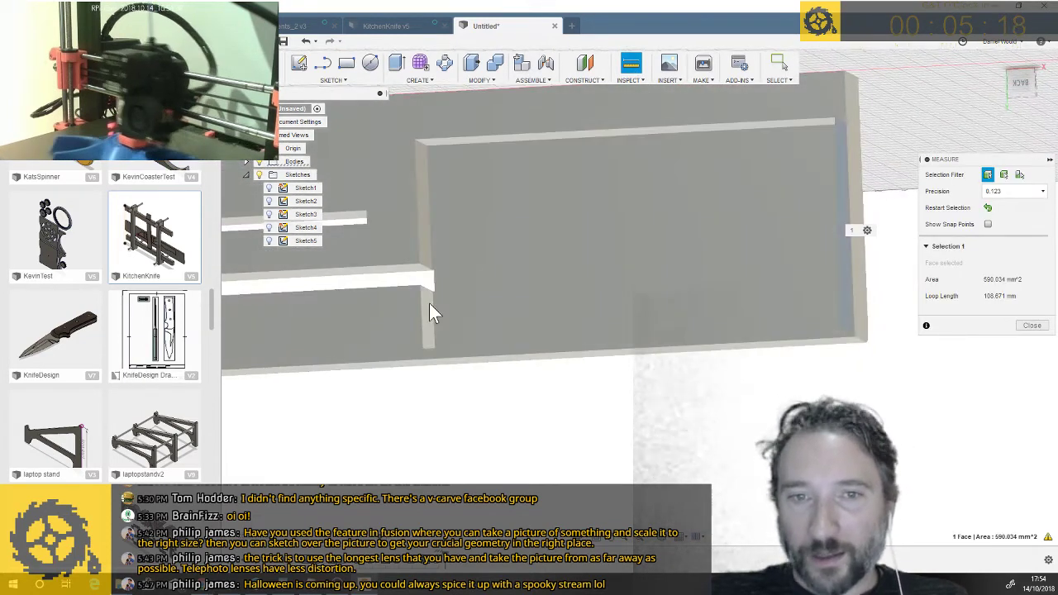
{"action": "left_click", "coordinate": [429, 306]}
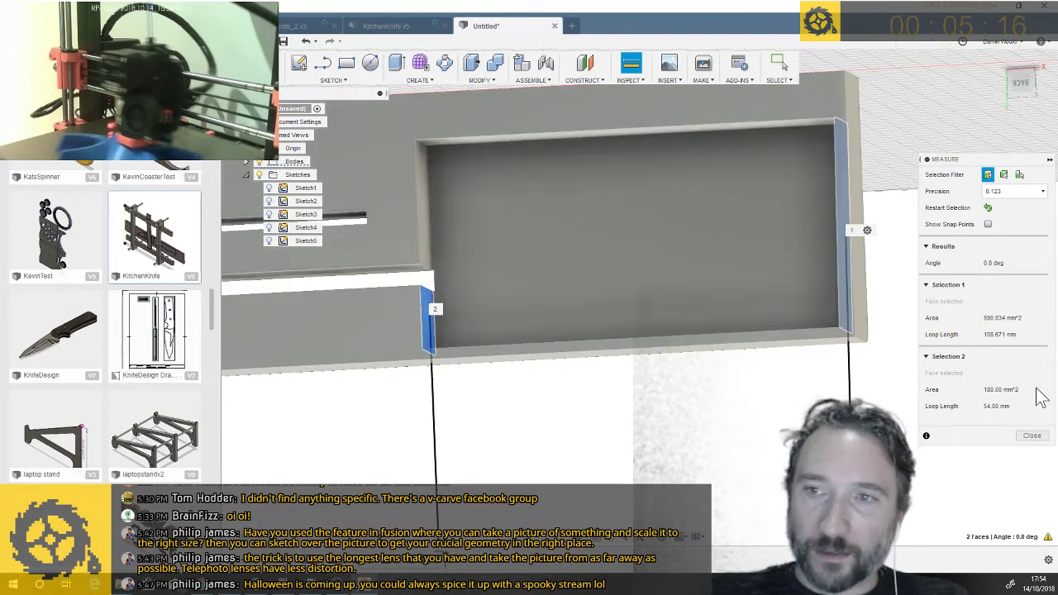
{"action": "left_click", "coordinate": [1035, 437]}
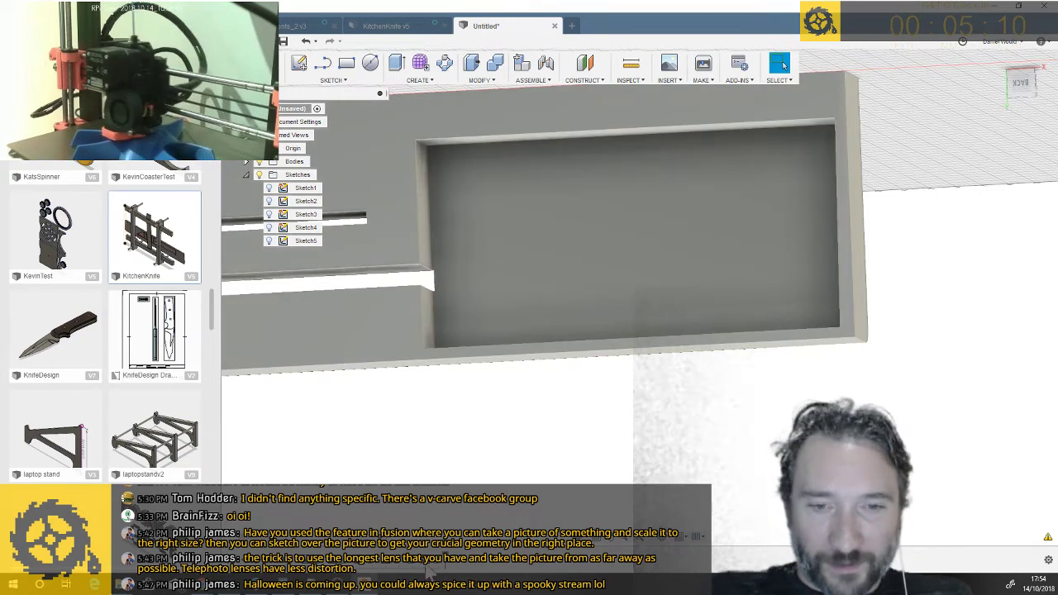
Return to editing the pocket's sketch on the back face
{"action": "right_click", "coordinate": [424, 430]}
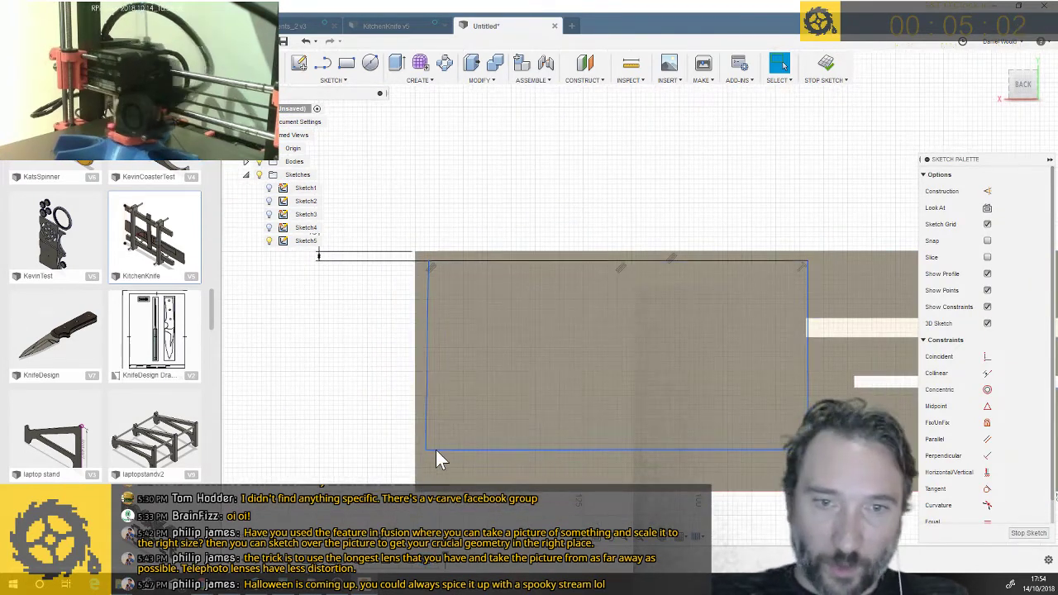
Try to straighten the pocket sketch's slanted outer side by moving its lower corner point 1 mm inward
{"action": "right_click", "coordinate": [426, 451]}
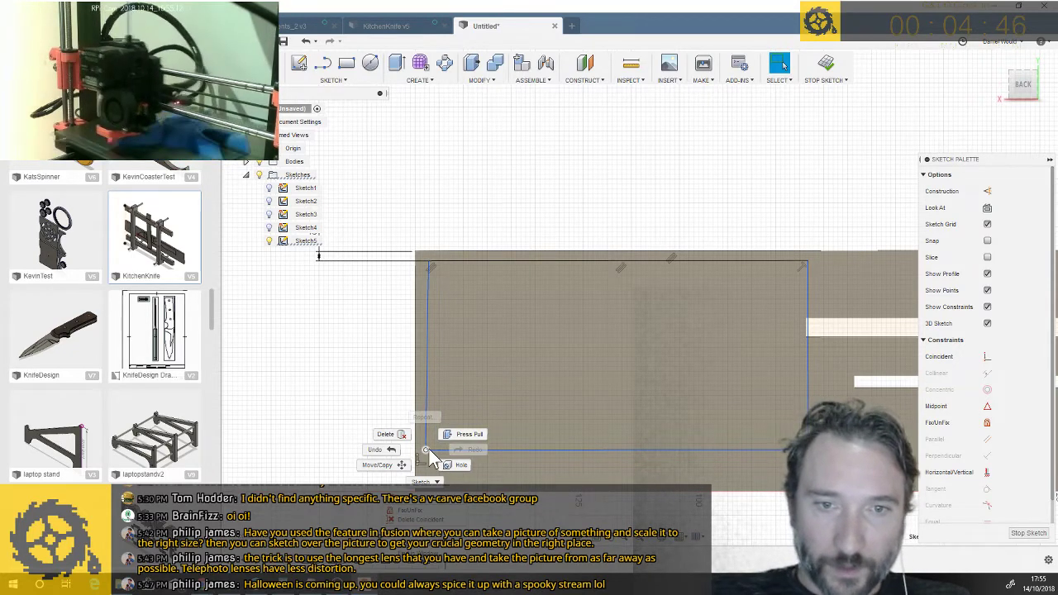
{"action": "key", "text": "m"}
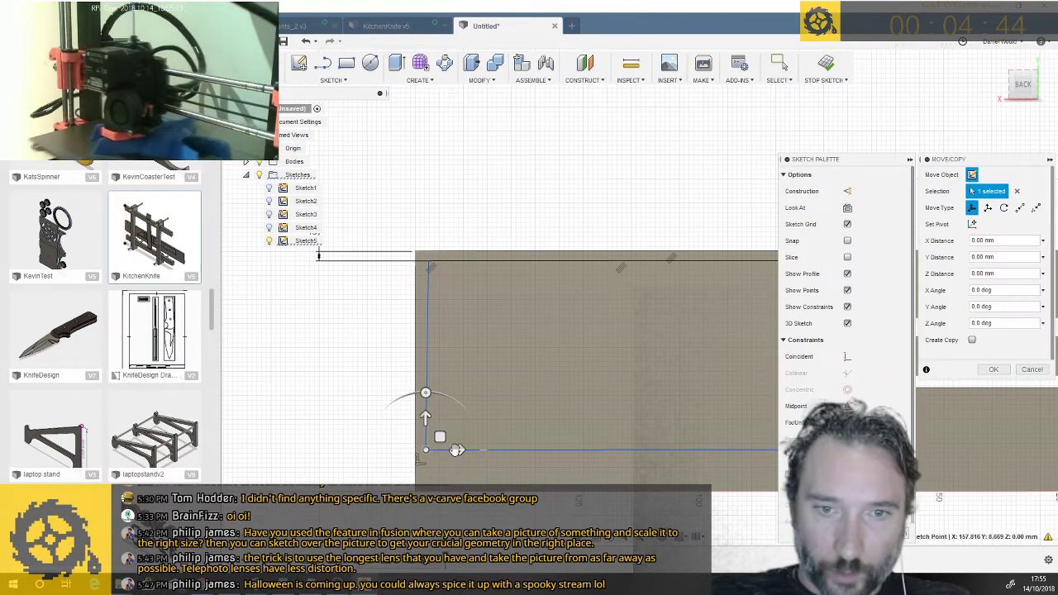
{"action": "left_click_drag", "start_coordinate": [458, 449], "coordinate": [463, 449]}
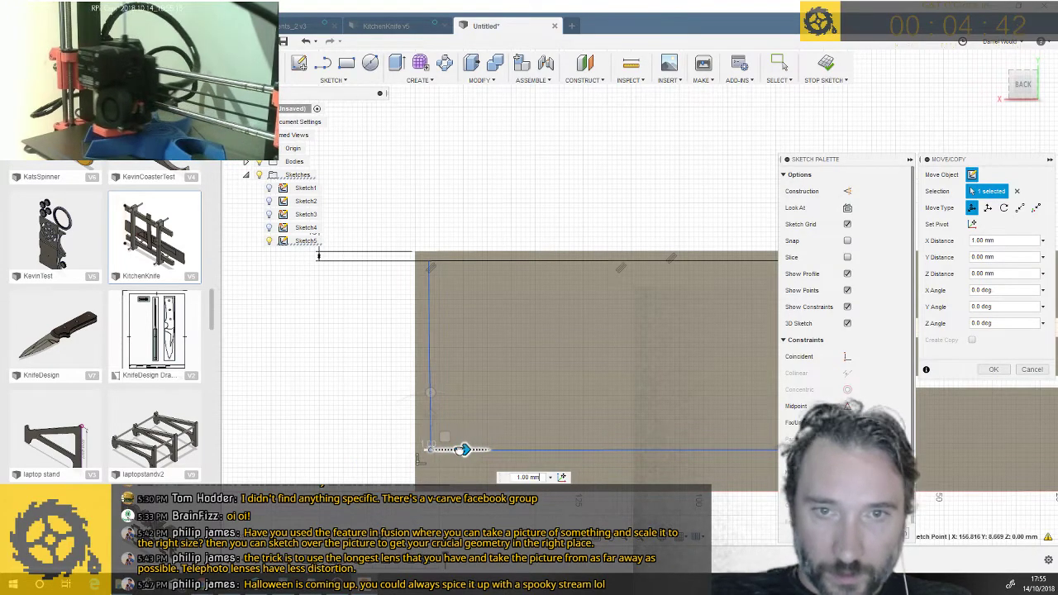
{"action": "scroll", "coordinate": [464, 451], "scroll_direction": "up", "scroll_amount": 3}
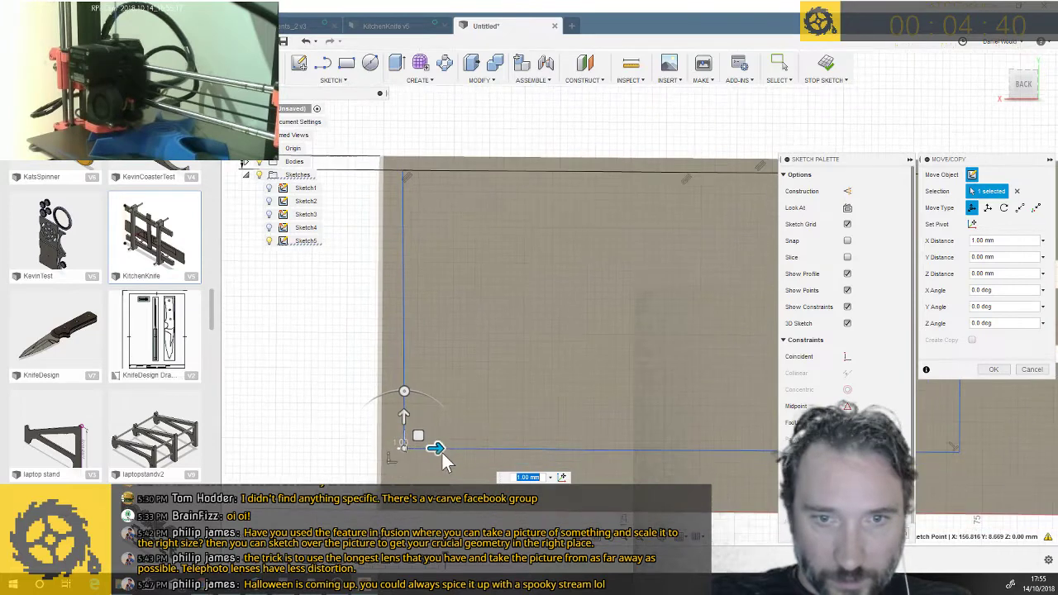
{"action": "scroll", "coordinate": [443, 461], "scroll_direction": "up", "scroll_amount": 4}
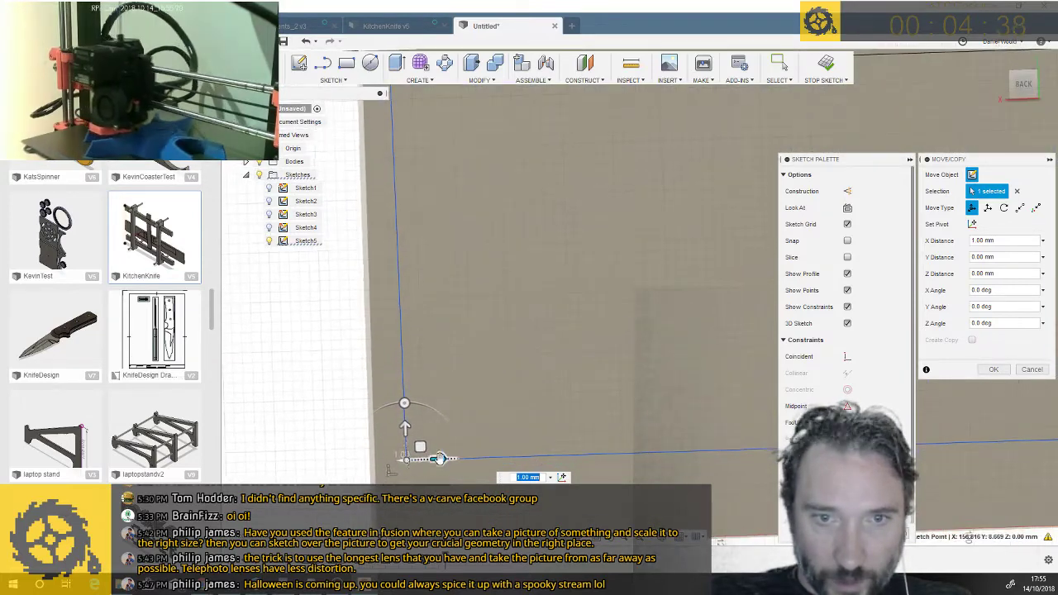
{"action": "left_click_drag", "start_coordinate": [440, 458], "coordinate": [438, 459]}
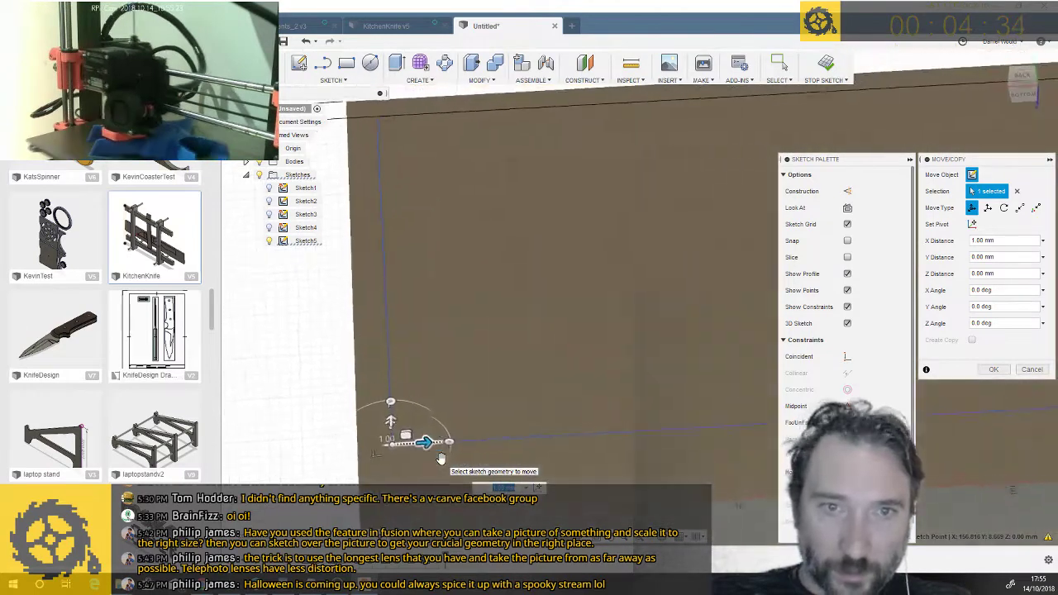
{"action": "middle_click_drag", "start_coordinate": [441, 459], "coordinate": [437, 452], "text": "shift"}
{"action": "left_click_drag", "start_coordinate": [414, 452], "coordinate": [402, 453]}
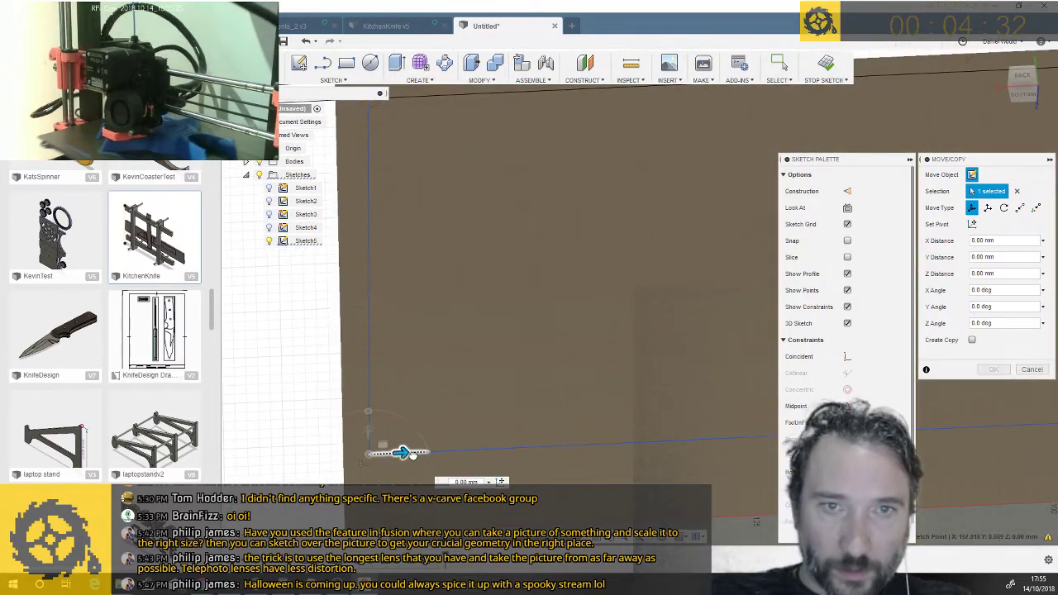
{"action": "key", "text": "Return"}
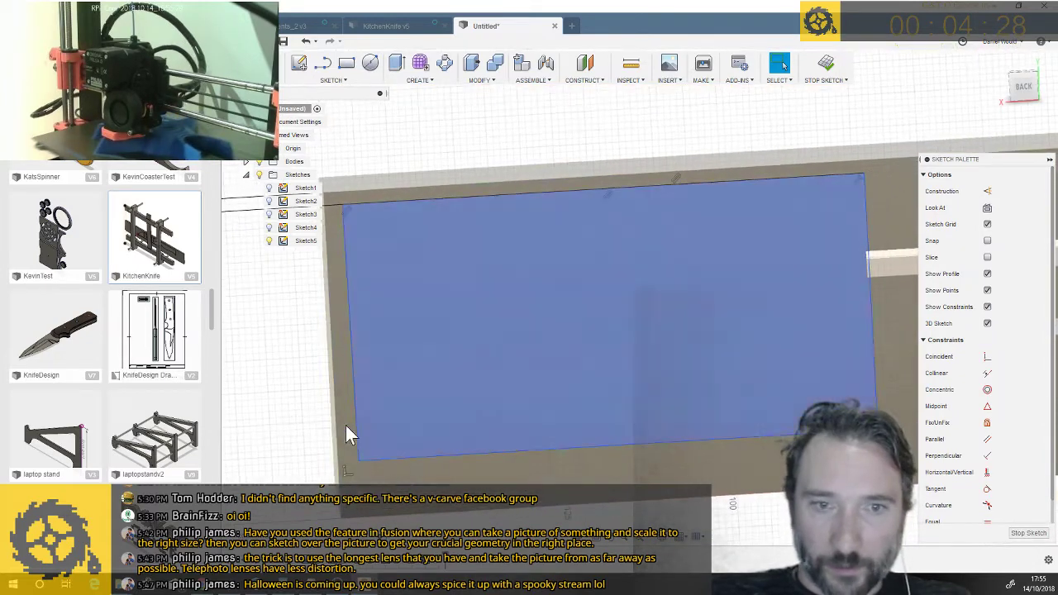
Delete the outer side line and the lower line of the pocket outline
{"action": "left_click", "coordinate": [356, 407]}
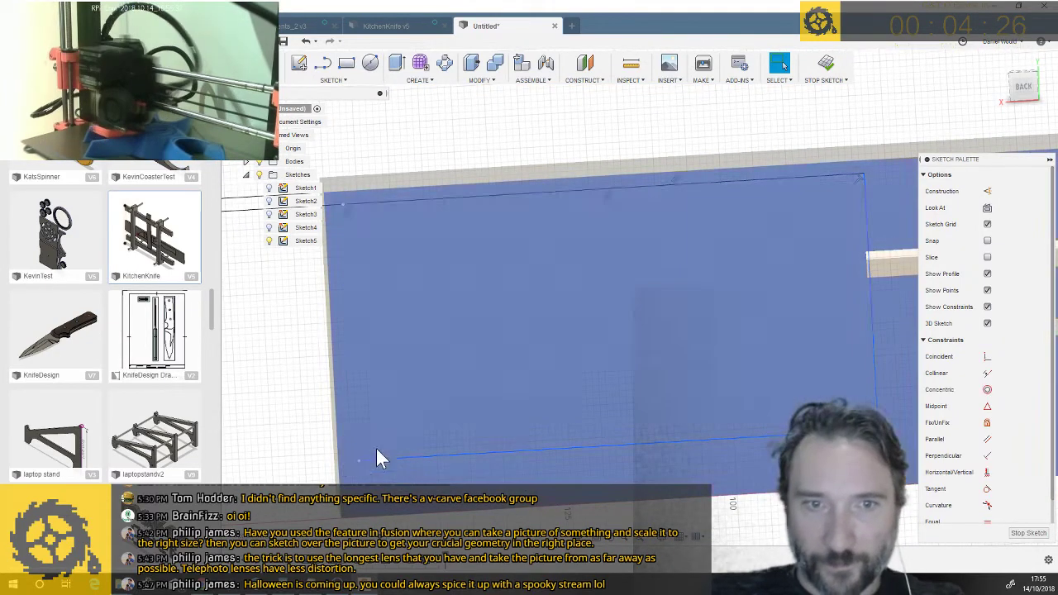
{"action": "key", "text": "Delete"}
{"action": "left_click", "coordinate": [406, 458]}
{"action": "key", "text": "Delete"}
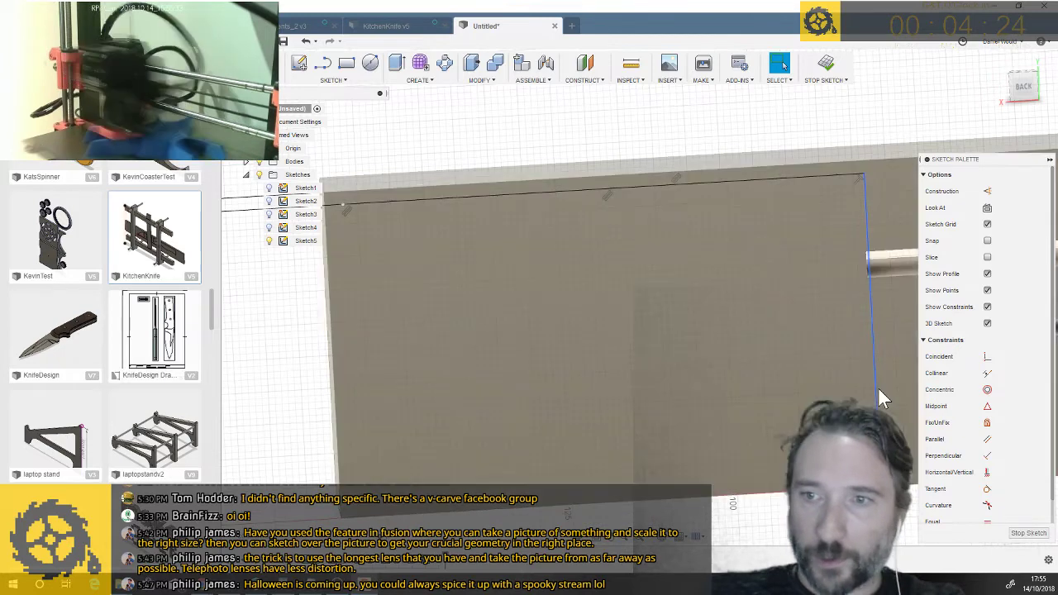
Draw a rectangle 95 mm wide and about 39 mm high from the outer end of the remaining upper line
{"action": "left_click", "coordinate": [346, 64]}
{"action": "left_click", "coordinate": [344, 205]}
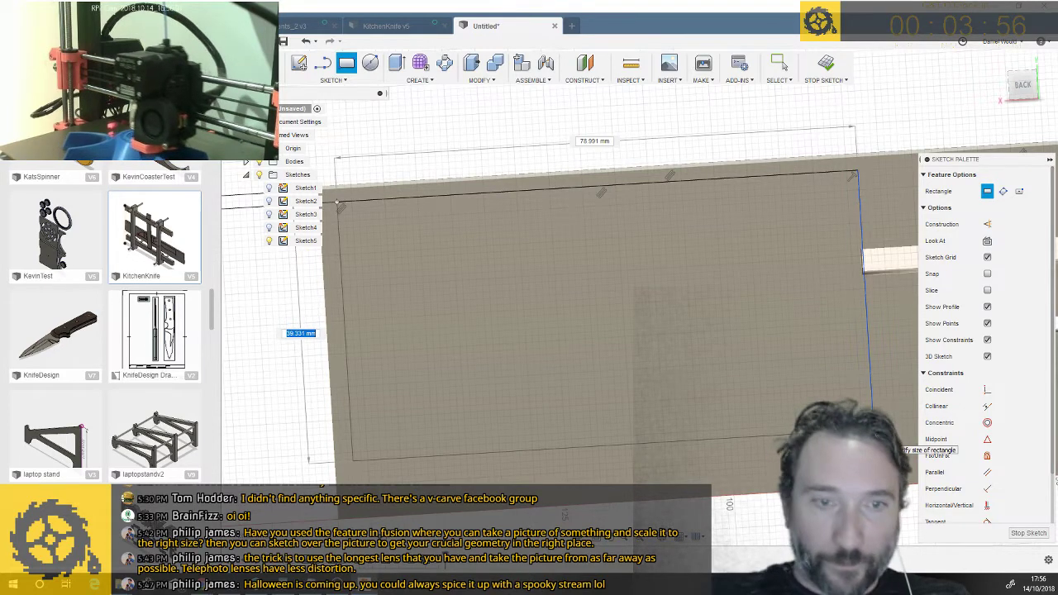
{"action": "key", "text": "Tab"}
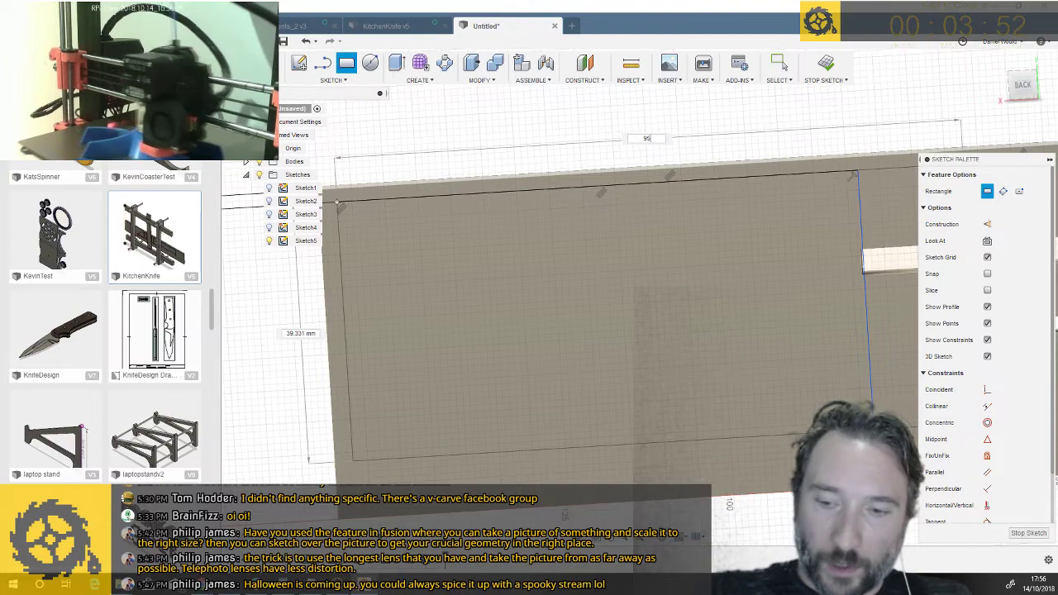
{"action": "key", "text": "Return"}
{"action": "key", "text": "Escape"}
{"action": "scroll", "coordinate": [844, 308], "scroll_direction": "down", "scroll_amount": 4}
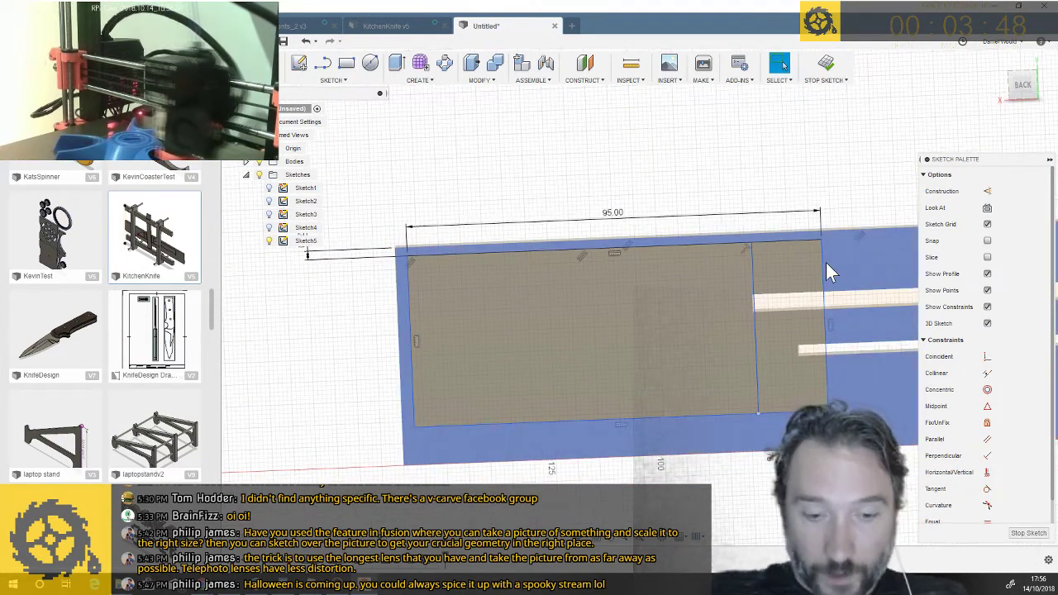
Move the 95 mm rectangle outward along X until its slot-side edge aligns with the end of the upper slot
{"action": "key", "text": "e"}
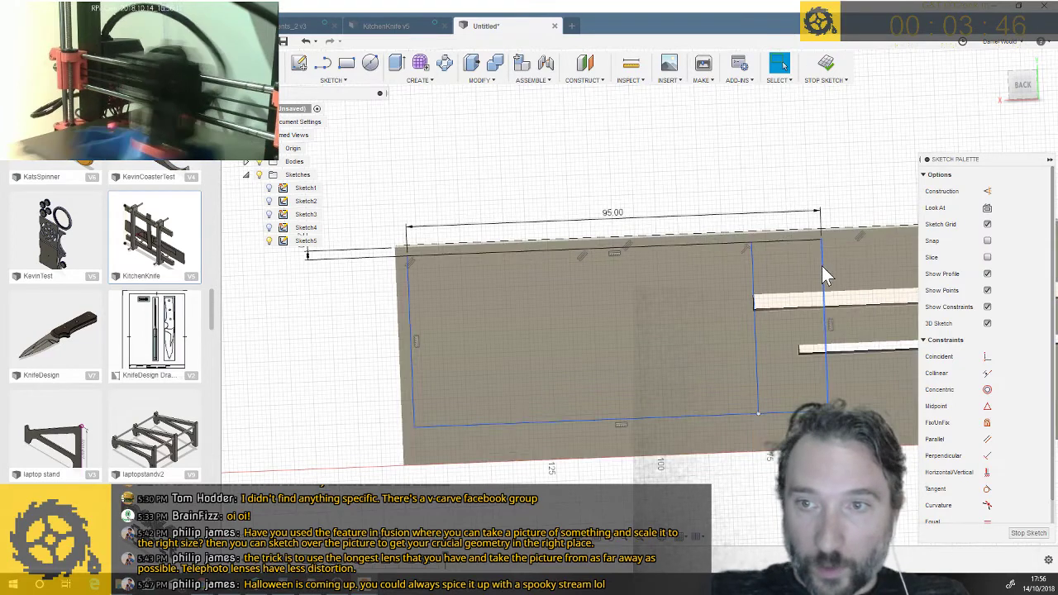
{"action": "key", "text": "e"}
{"action": "key", "text": "m"}
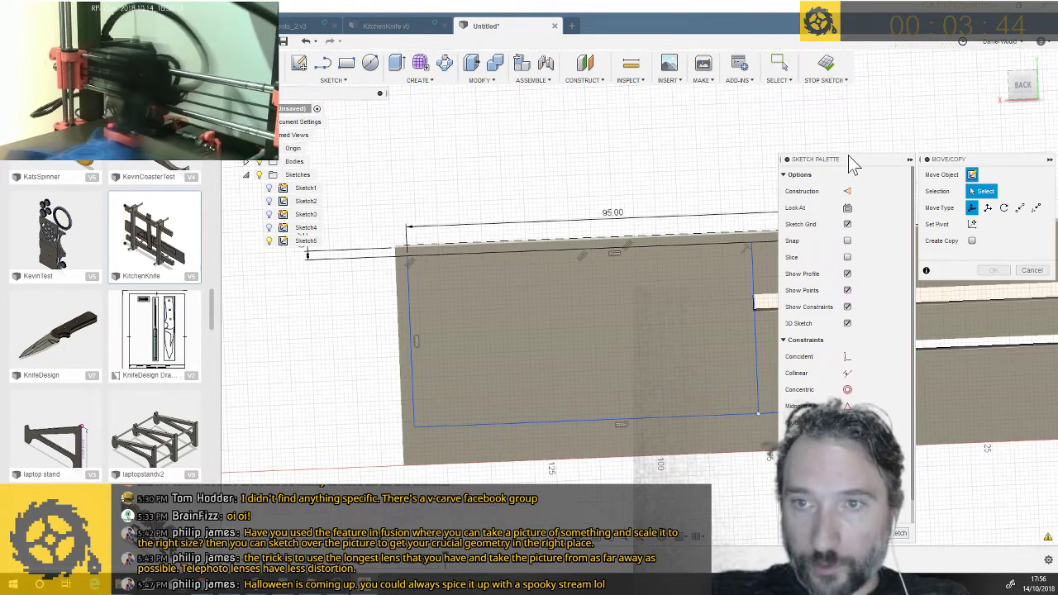
{"action": "scroll", "coordinate": [701, 231], "scroll_direction": "down", "scroll_amount": 2}
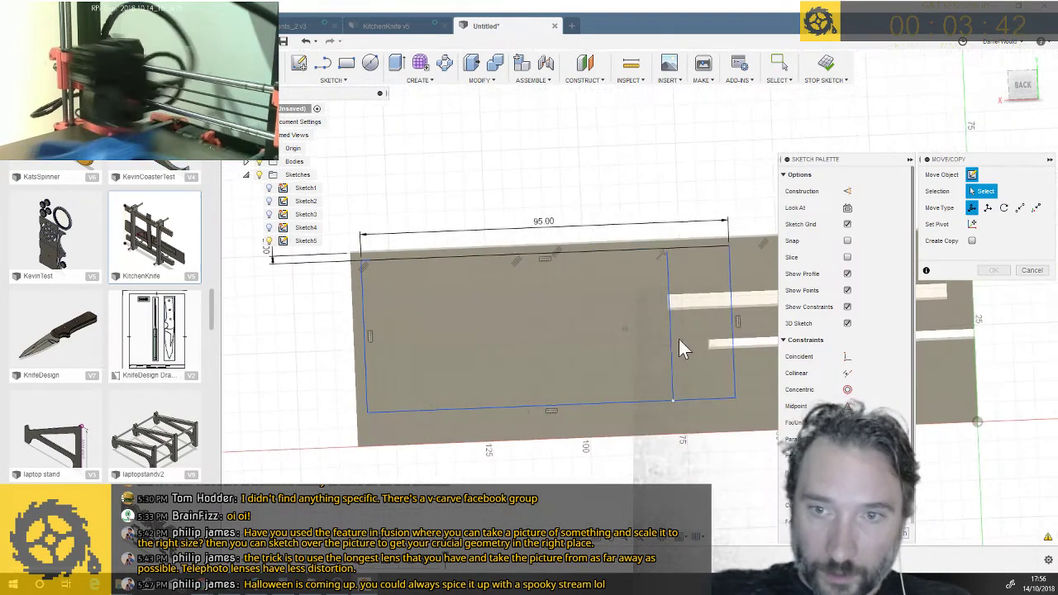
{"action": "left_click", "coordinate": [731, 373]}
{"action": "left_click_drag", "start_coordinate": [761, 372], "coordinate": [703, 372]}
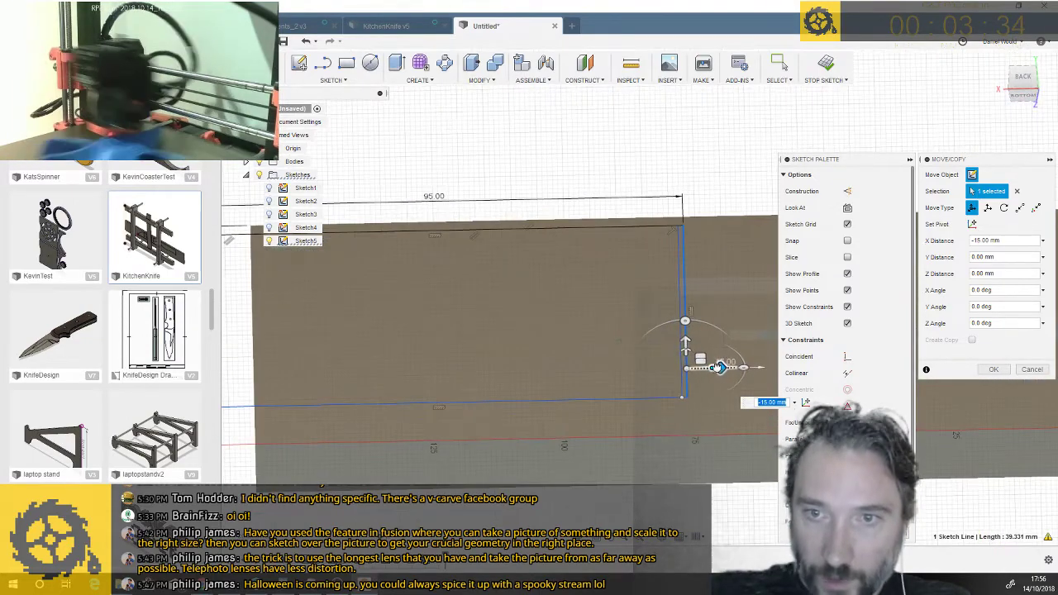
{"action": "key", "text": "Return"}
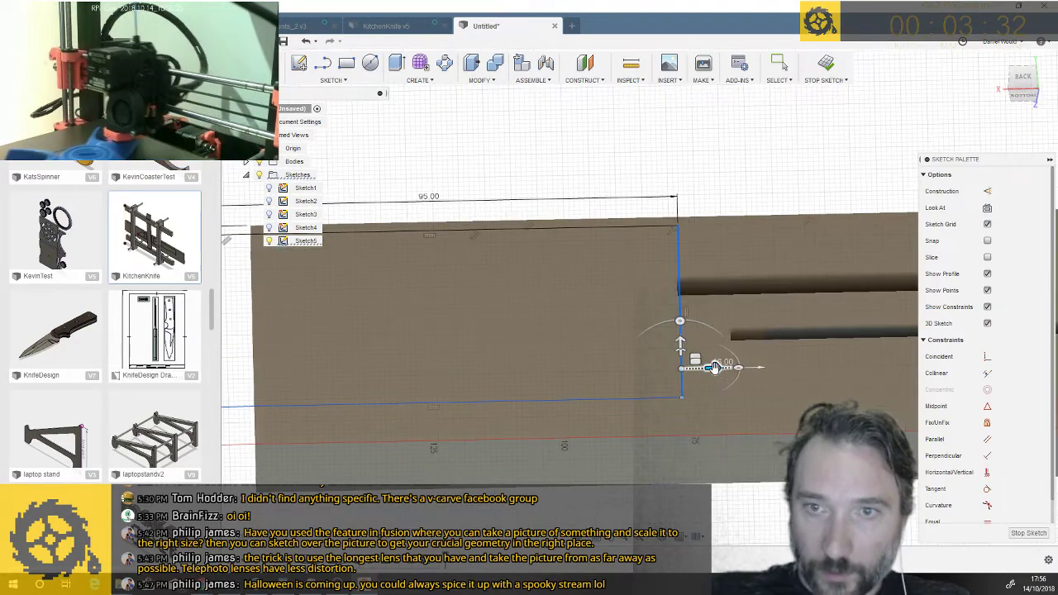
{"action": "scroll", "coordinate": [714, 367], "scroll_direction": "down", "scroll_amount": 4}
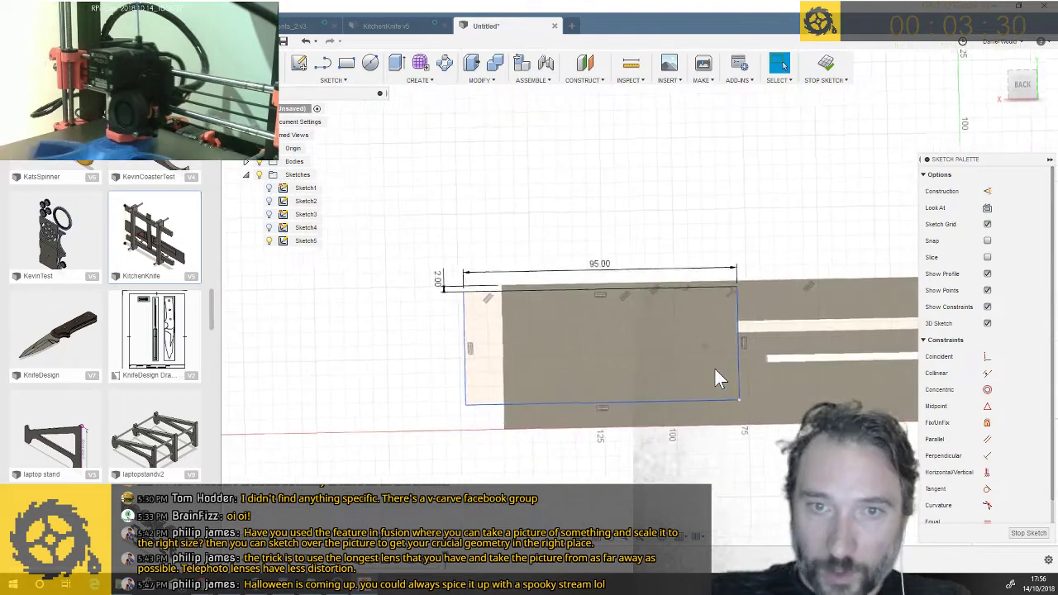
Press Pull the block's outer end face outward, beyond the rectangle's outer edge
{"action": "left_click", "coordinate": [694, 370]}
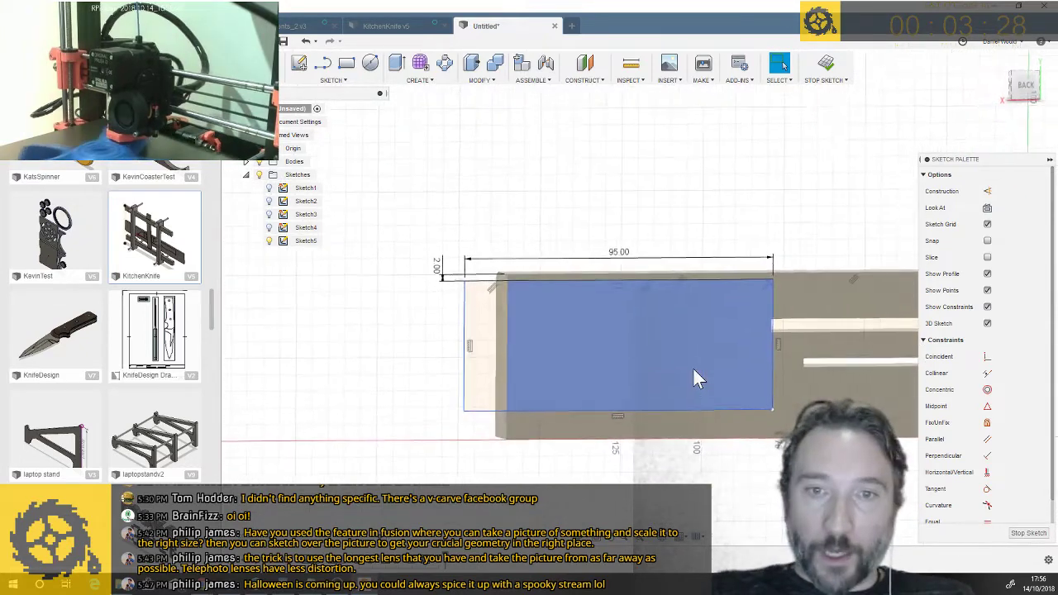
{"action": "key", "text": "q"}
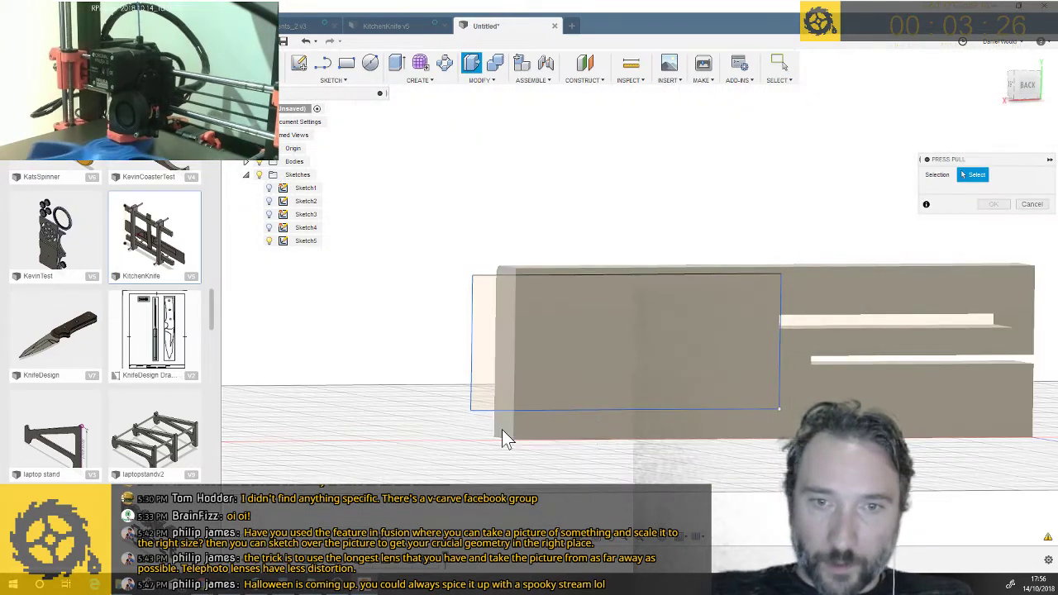
{"action": "left_click", "coordinate": [502, 429]}
{"action": "left_click_drag", "start_coordinate": [492, 429], "coordinate": [442, 430]}
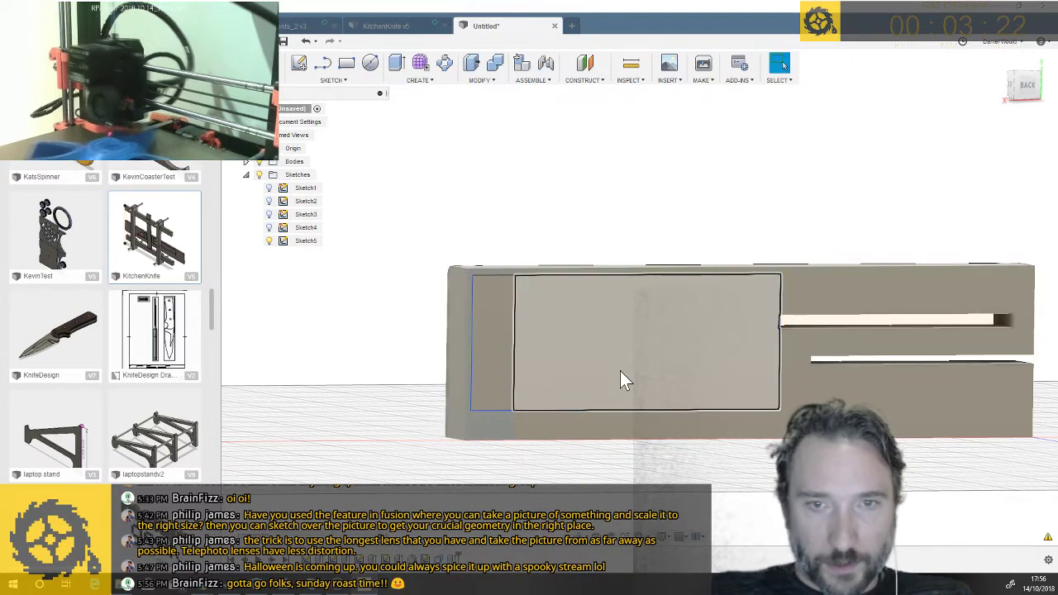
Extrude both regions of the rectangle as a cut into the back face, stopping just short of the front face
{"action": "key", "text": "q"}
{"action": "left_click", "coordinate": [492, 339]}
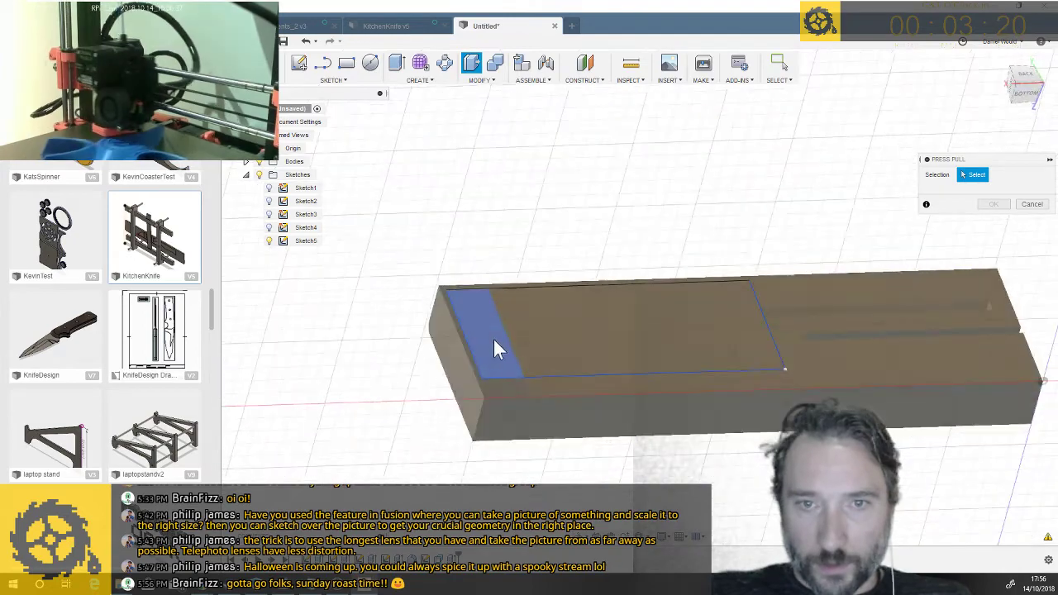
{"action": "left_click", "coordinate": [494, 341]}
{"action": "left_click", "coordinate": [595, 345]}
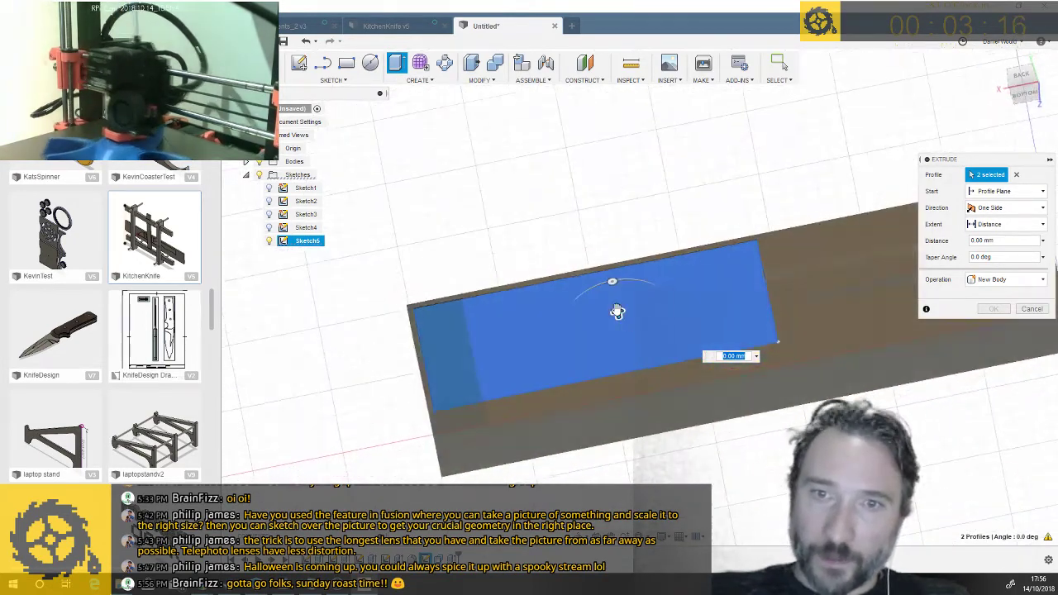
{"action": "left_click_drag", "start_coordinate": [617, 310], "coordinate": [614, 335]}
{"action": "middle_click_drag", "start_coordinate": [612, 343], "coordinate": [704, 305], "text": "shift"}
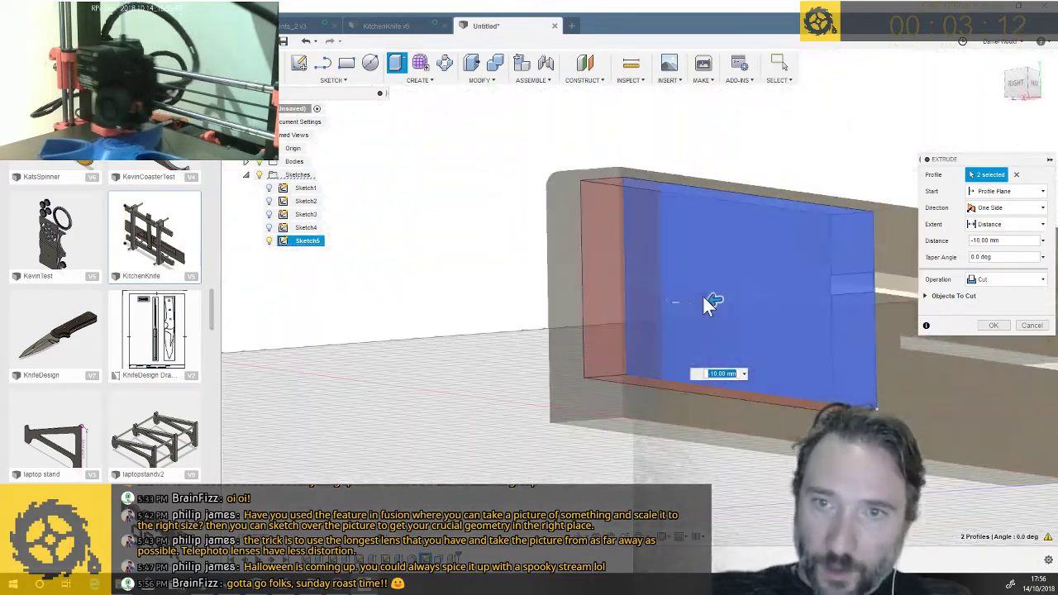
{"action": "left_click_drag", "start_coordinate": [711, 303], "coordinate": [689, 302]}
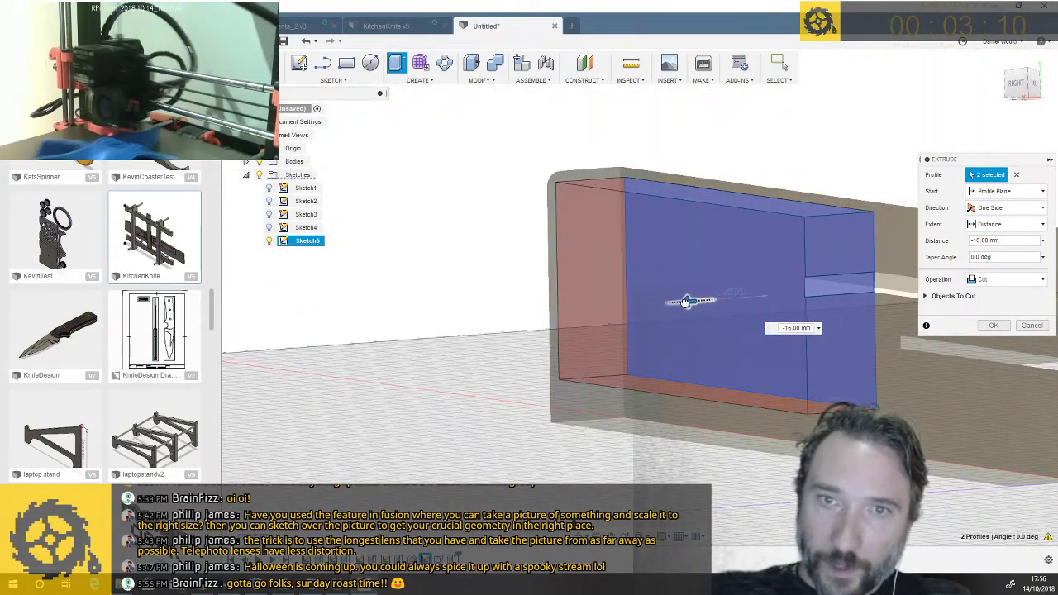
{"action": "key", "text": "Return"}
{"action": "middle_click_drag", "start_coordinate": [686, 303], "coordinate": [686, 303], "text": "shift"}
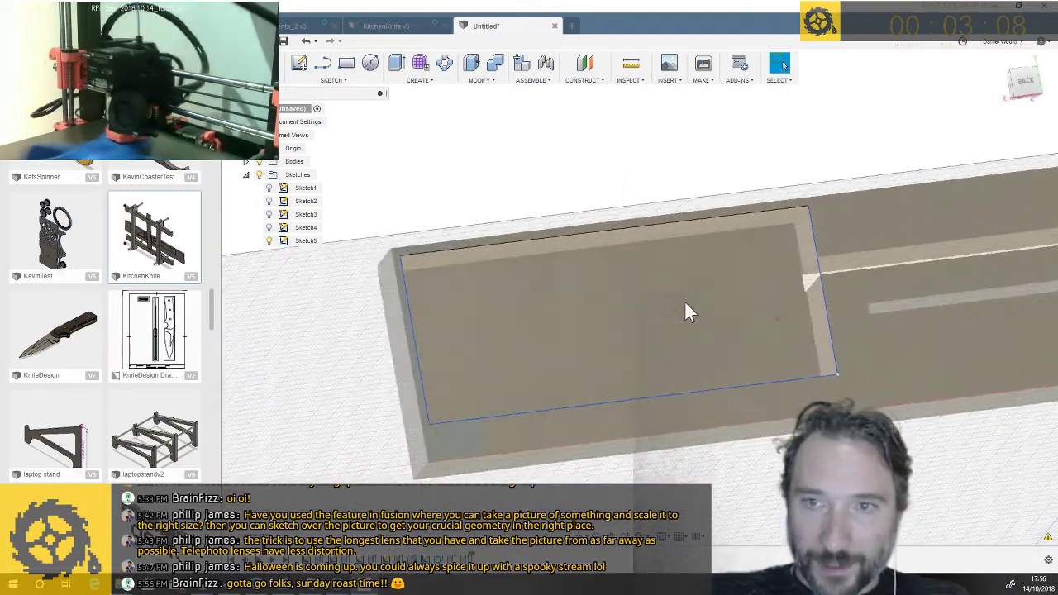
{"action": "left_click", "coordinate": [685, 300]}
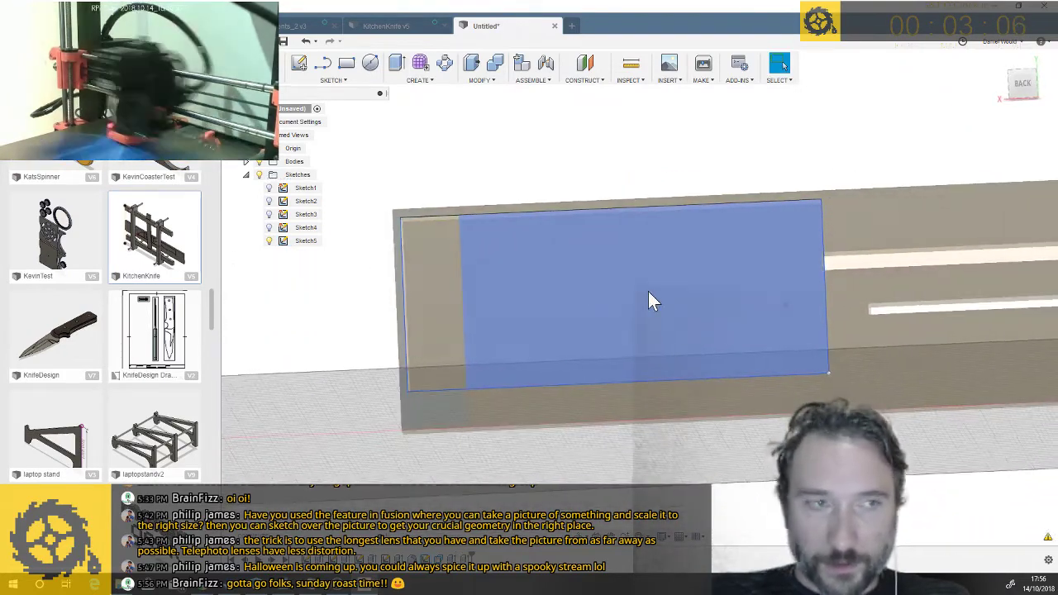
Save the design under the name nerfGun
{"action": "key", "text": "ctrl+s"}
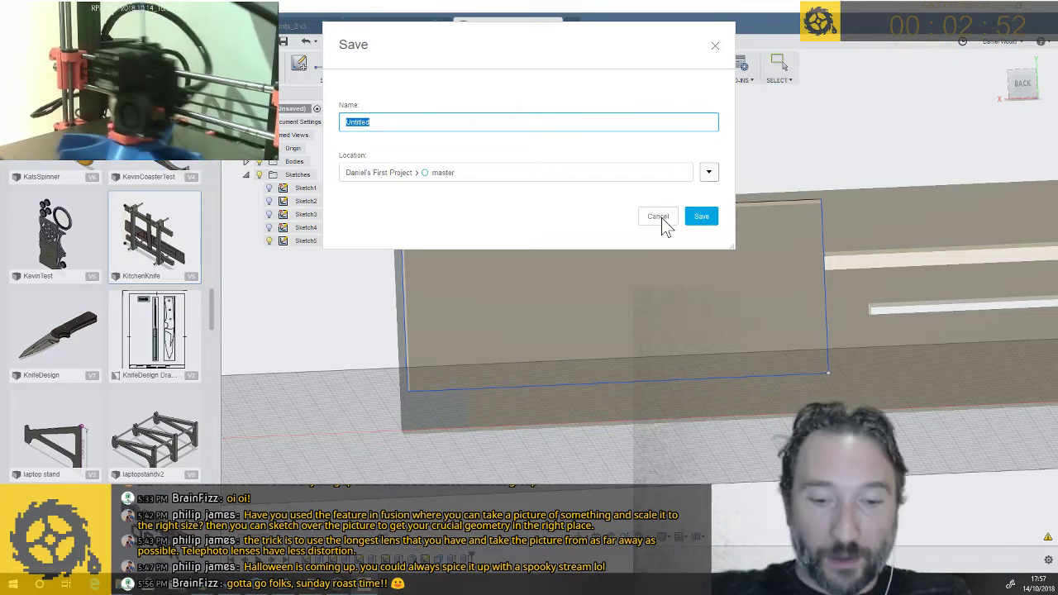
{"action": "type", "text": "nerfFun"}
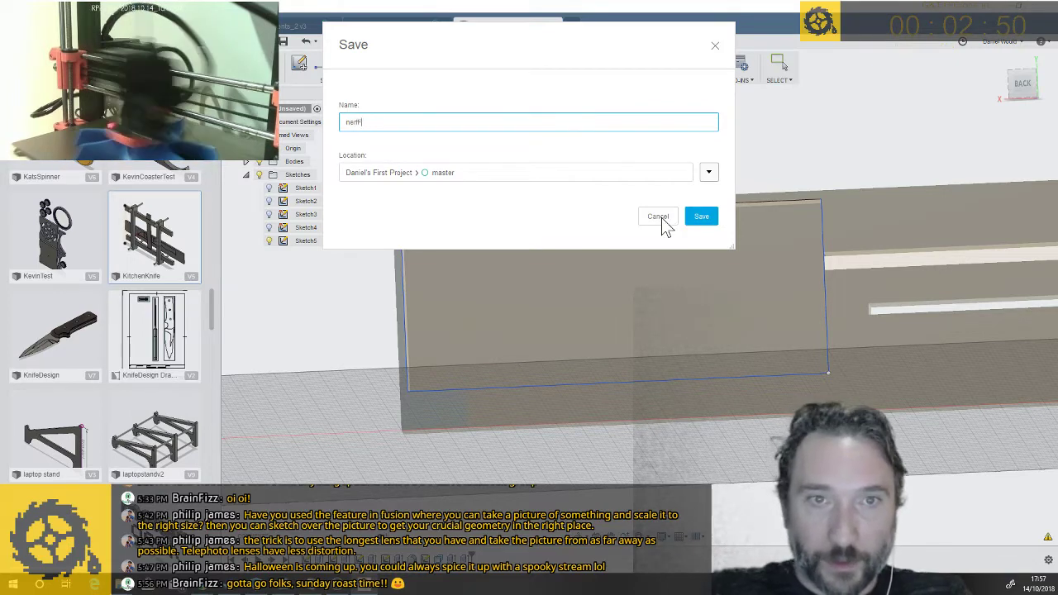
{"action": "type", "text": "un"}
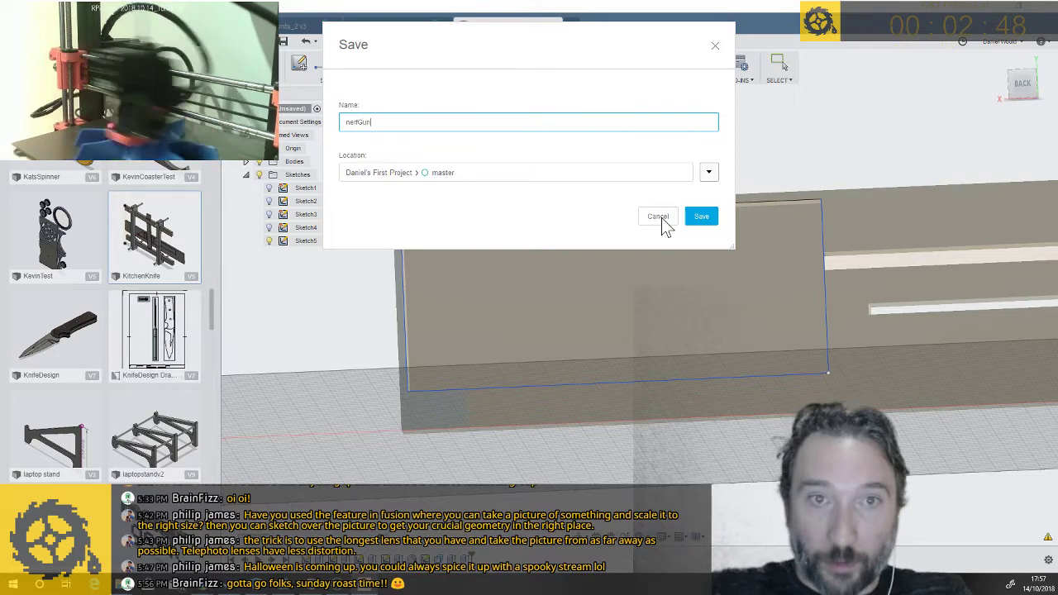
{"action": "key", "text": "Return"}
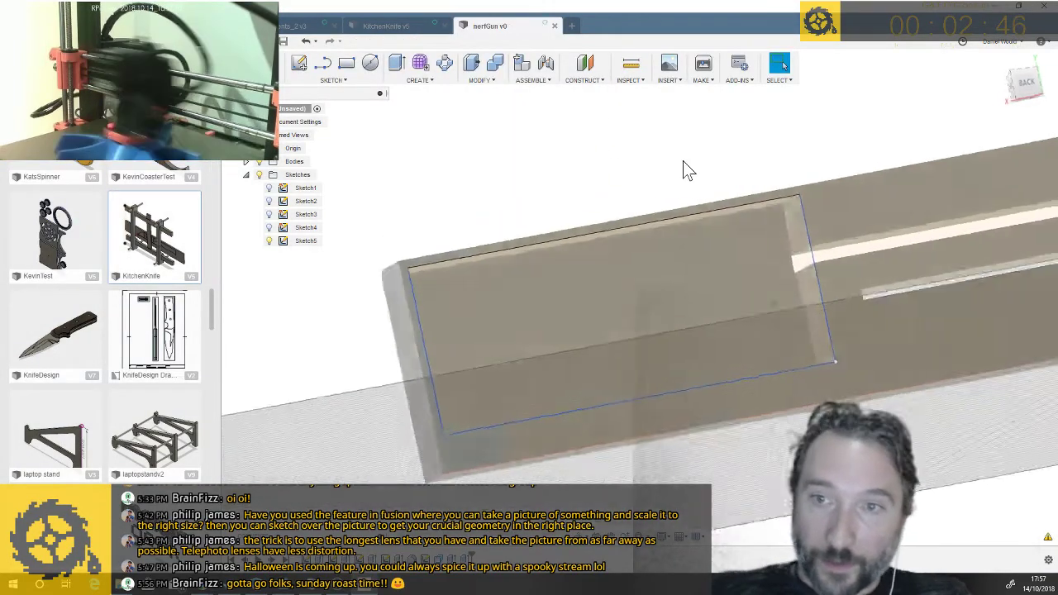